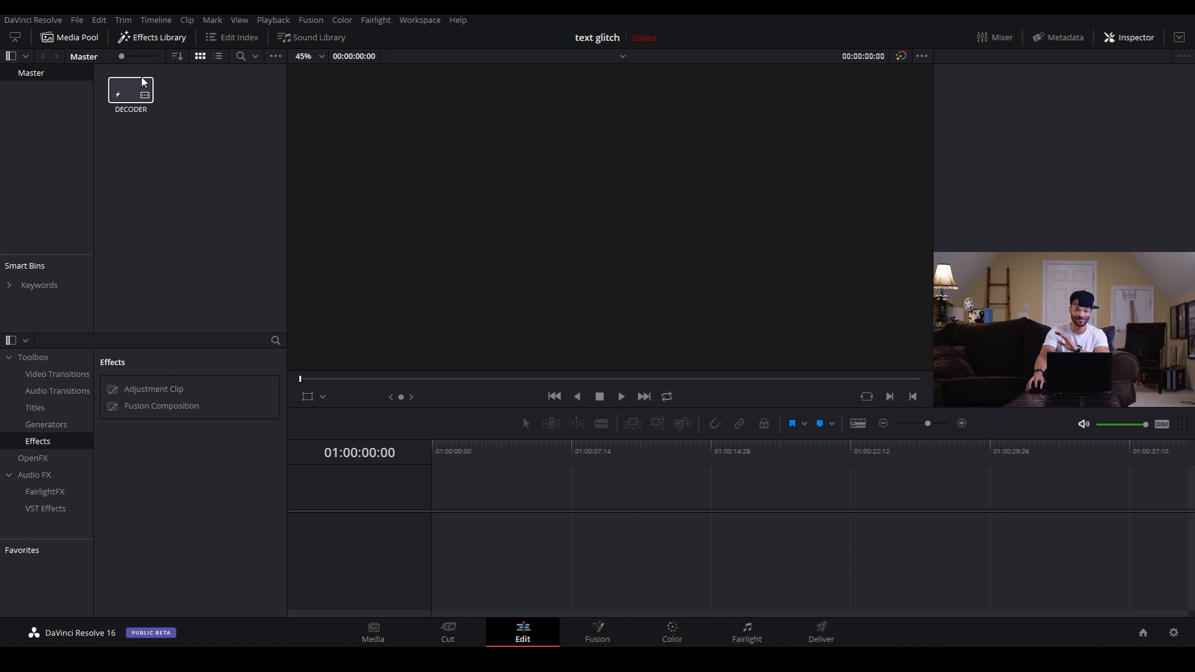
# Open the DECODER composition on the Fusion page, widen the node editor and hide the Media Pool.
pyautogui.click(136, 98)
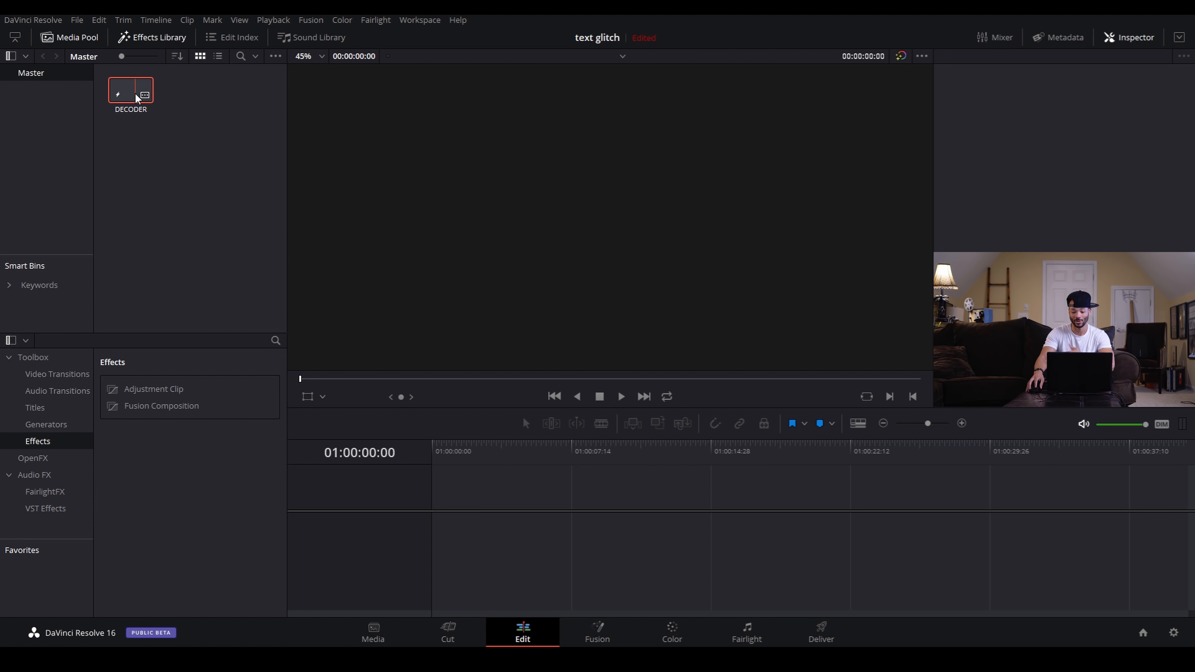
pyautogui.hotkey('shift', '5')
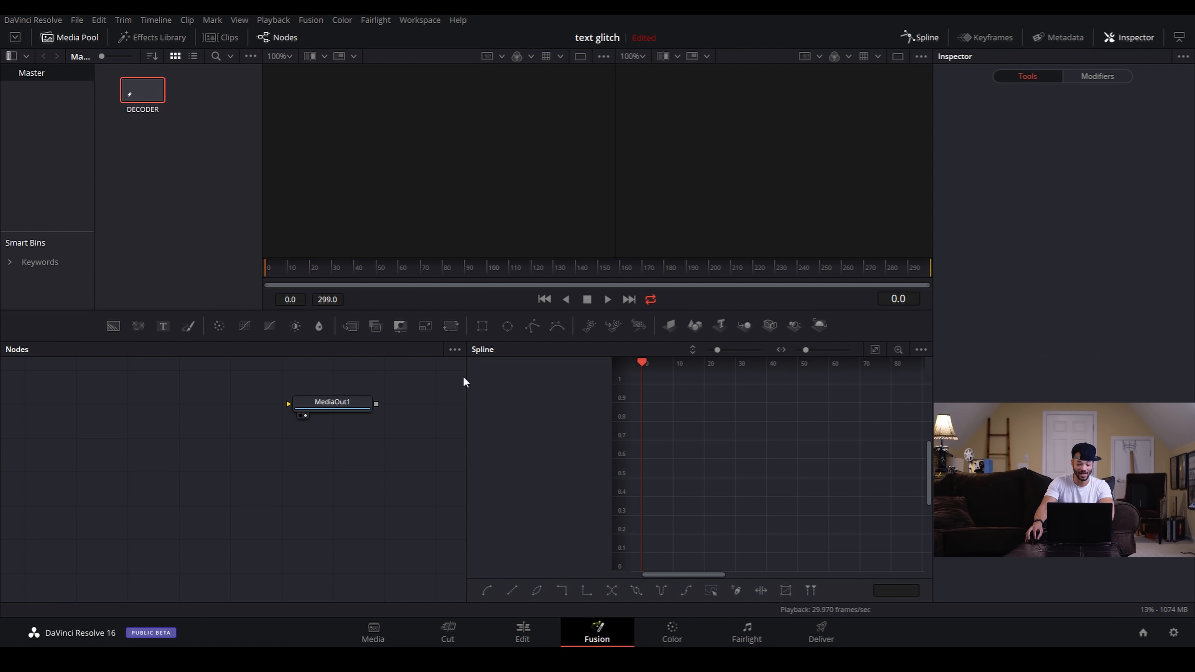
pyautogui.moveTo(465, 384); pyautogui.dragTo(607, 390)
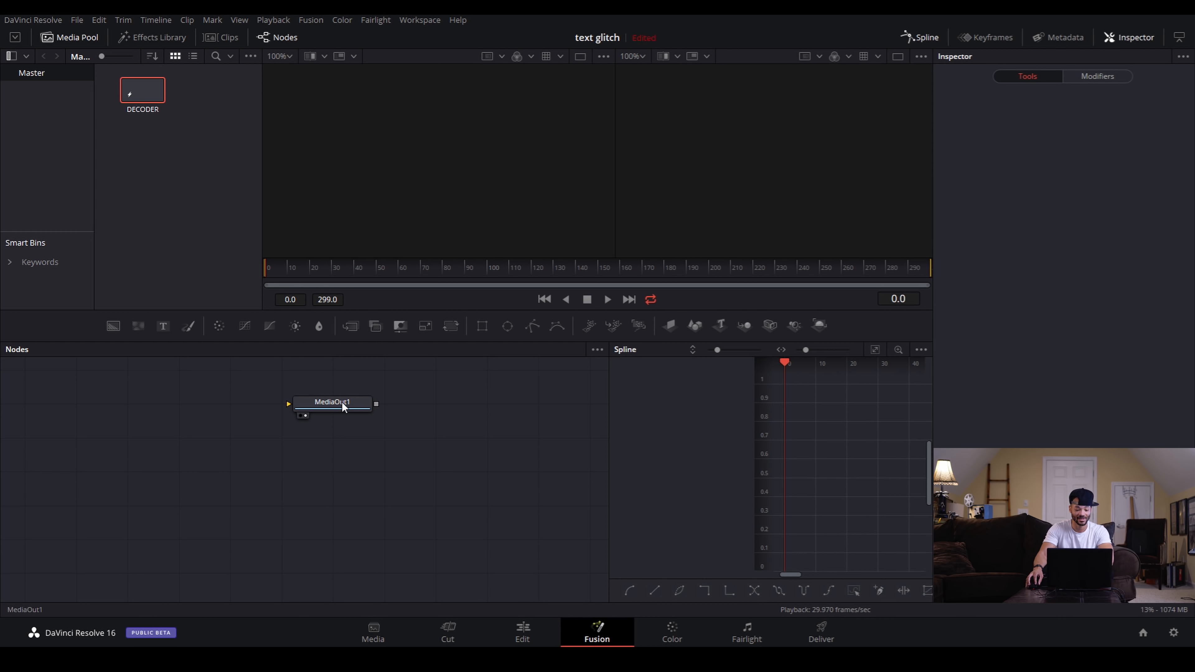
pyautogui.moveTo(340, 400); pyautogui.dragTo(496, 463)
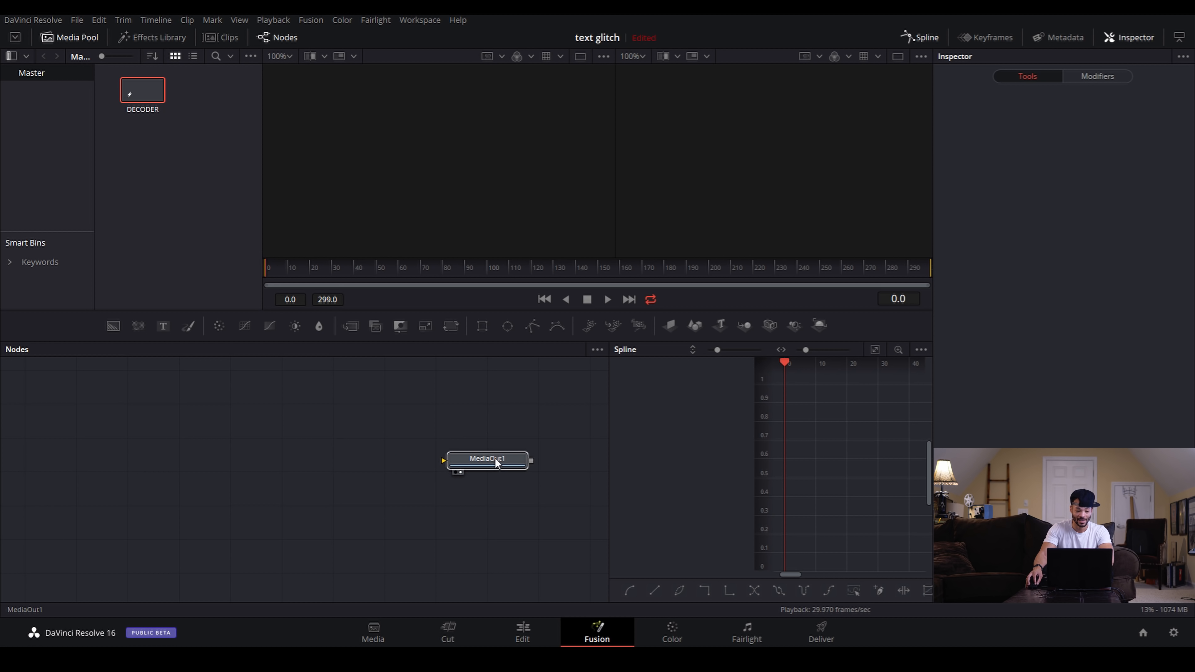
pyautogui.click(59, 36)
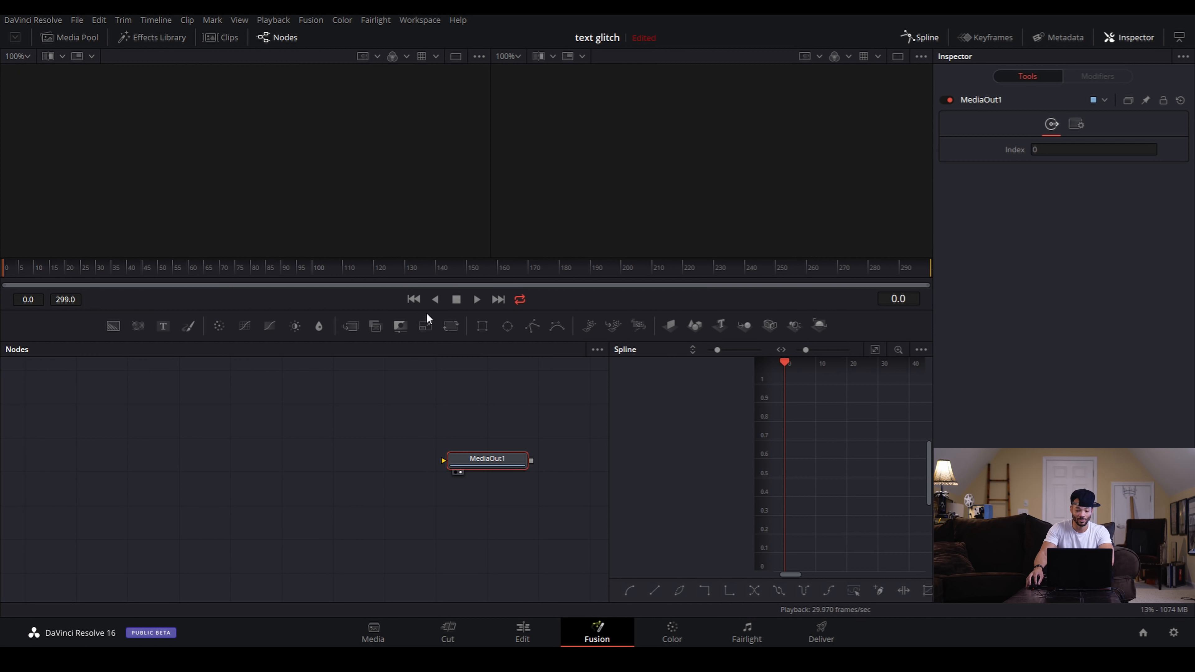
pyautogui.click(315, 536)
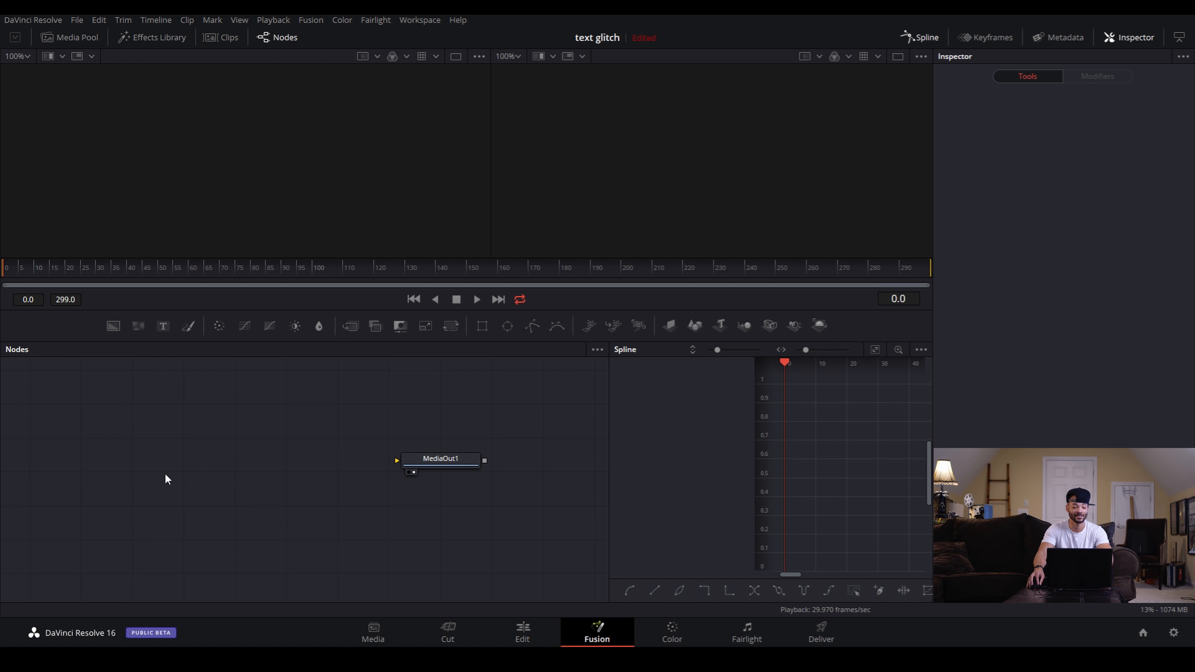
# Add a Background node, feed it into a new Merge node, and connect the Merge to MediaOut1.
pyautogui.click(117, 326)
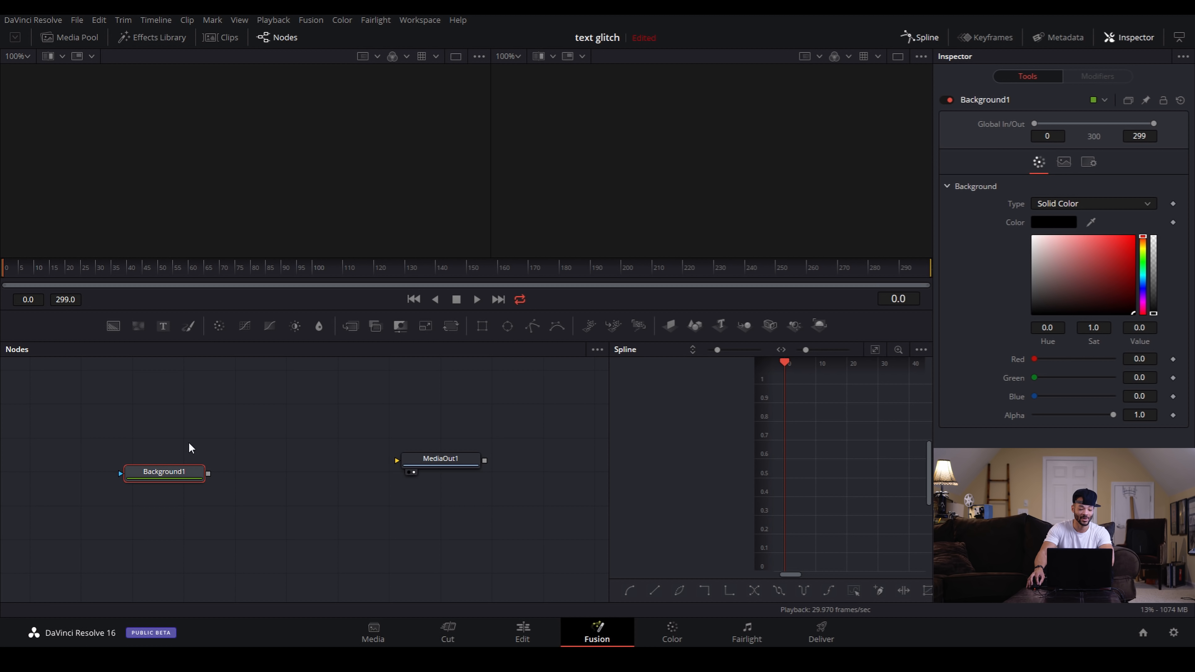
pyautogui.moveTo(157, 470); pyautogui.dragTo(135, 449)
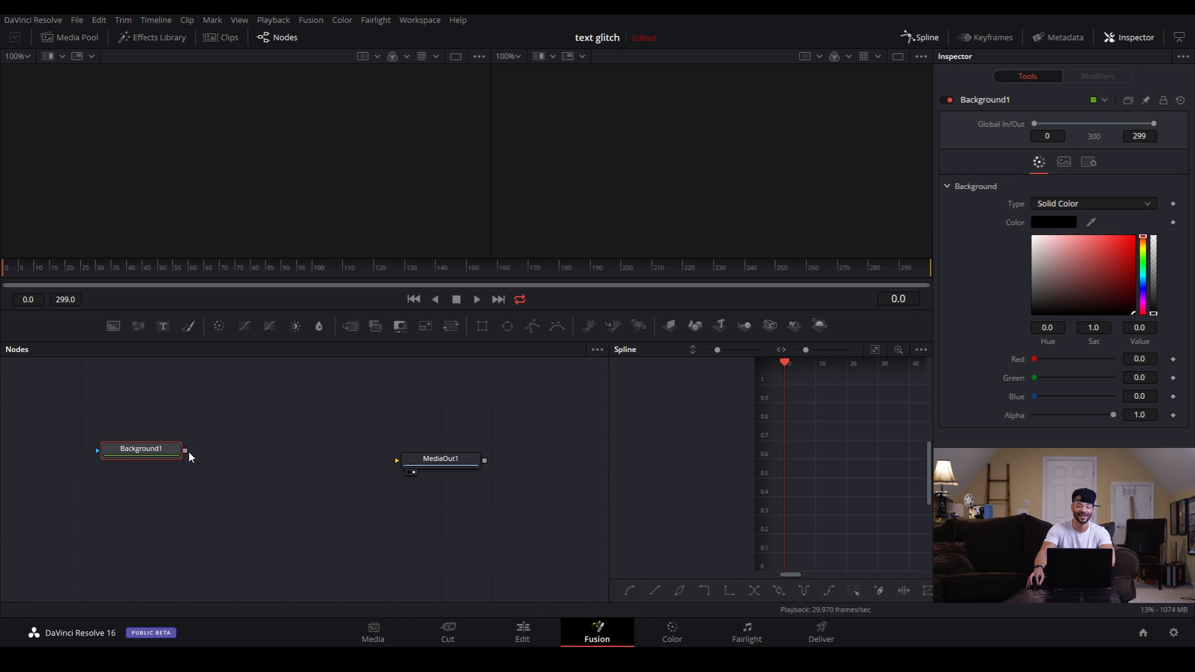
pyautogui.moveTo(178, 451); pyautogui.dragTo(180, 469)
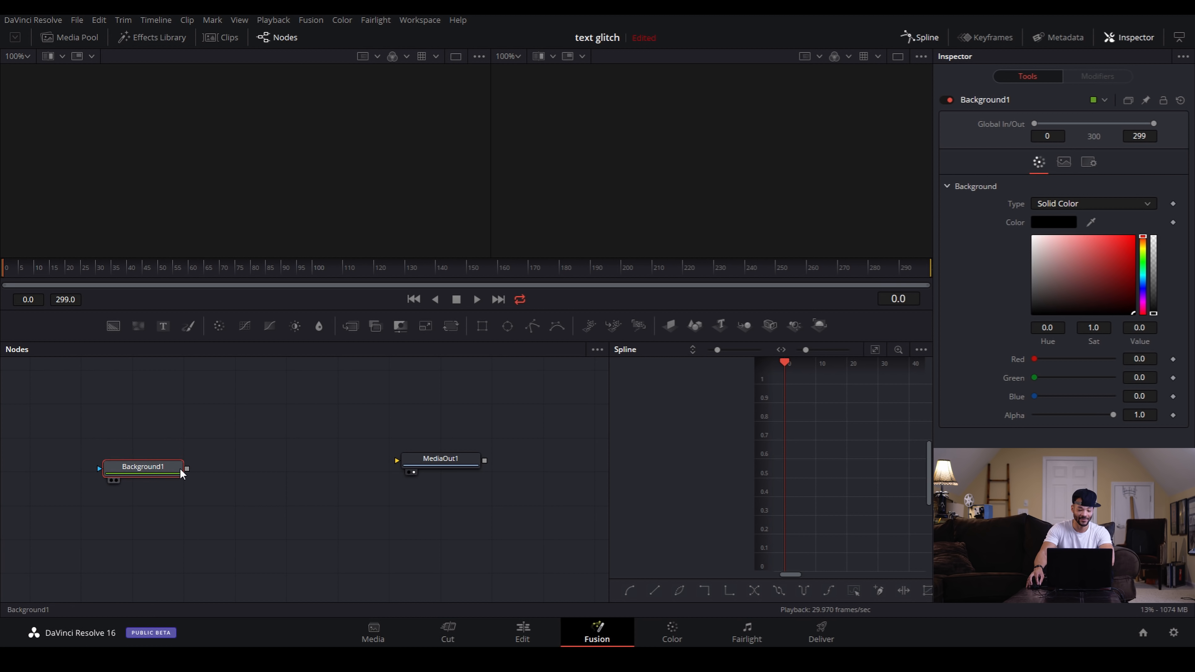
pyautogui.click(350, 325)
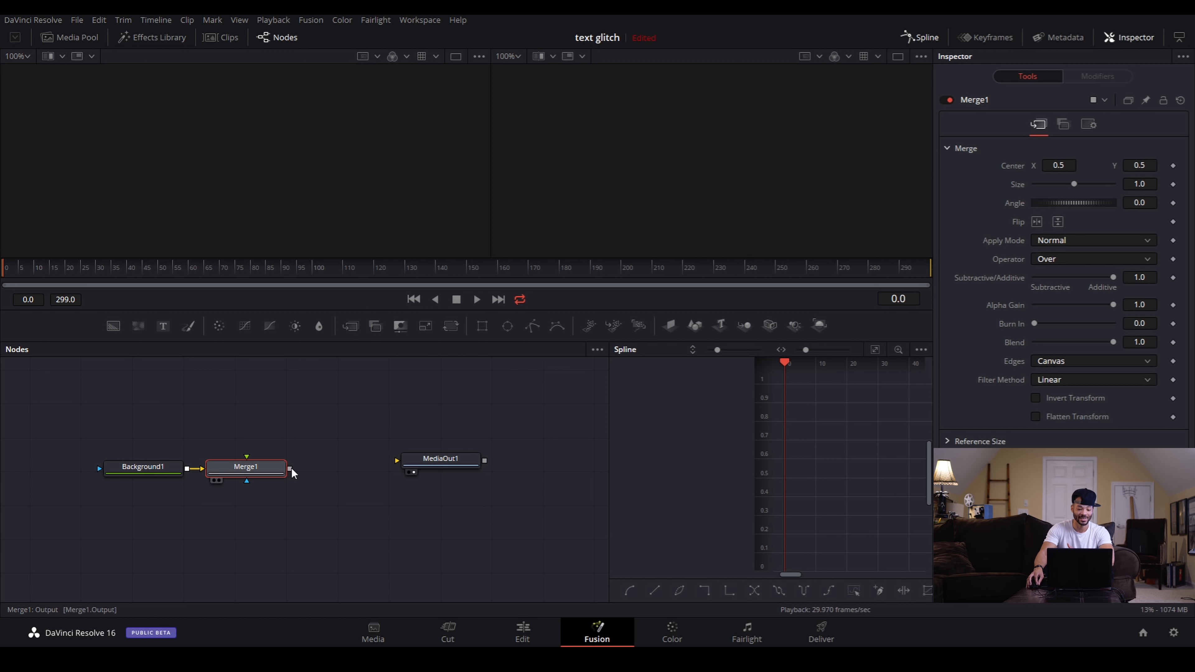
pyautogui.moveTo(290, 468); pyautogui.dragTo(465, 474)
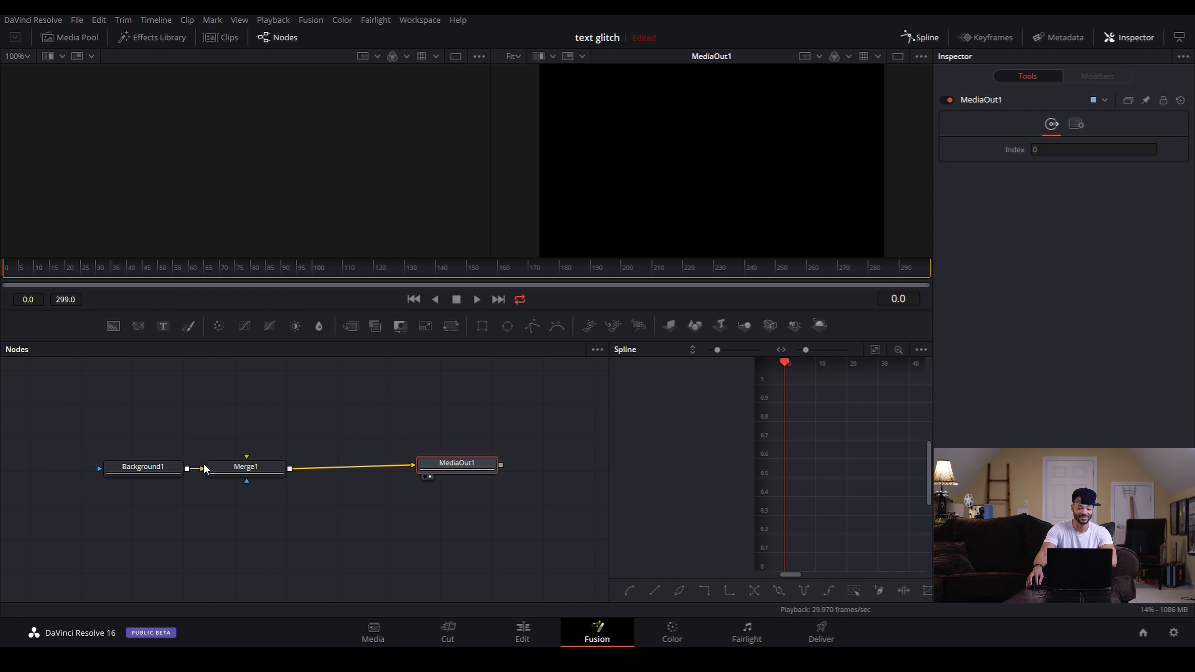
# Make the Background1 node fully transparent by setting its alpha to 0.0.
pyautogui.click(162, 465)
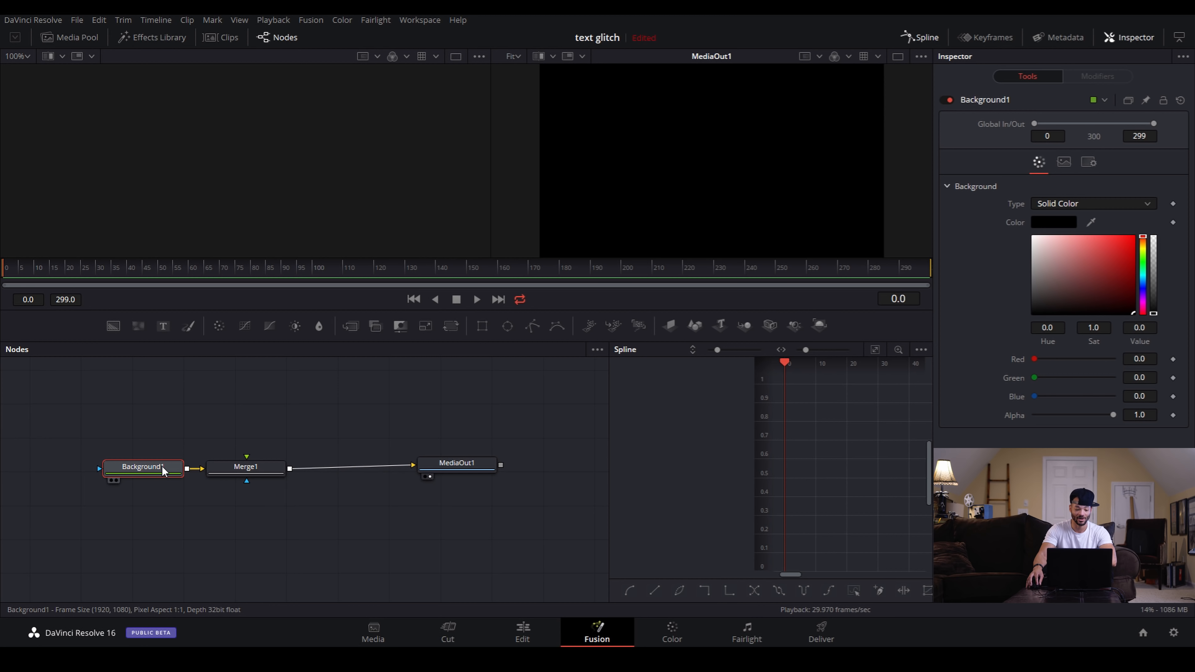
pyautogui.click(90, 38)
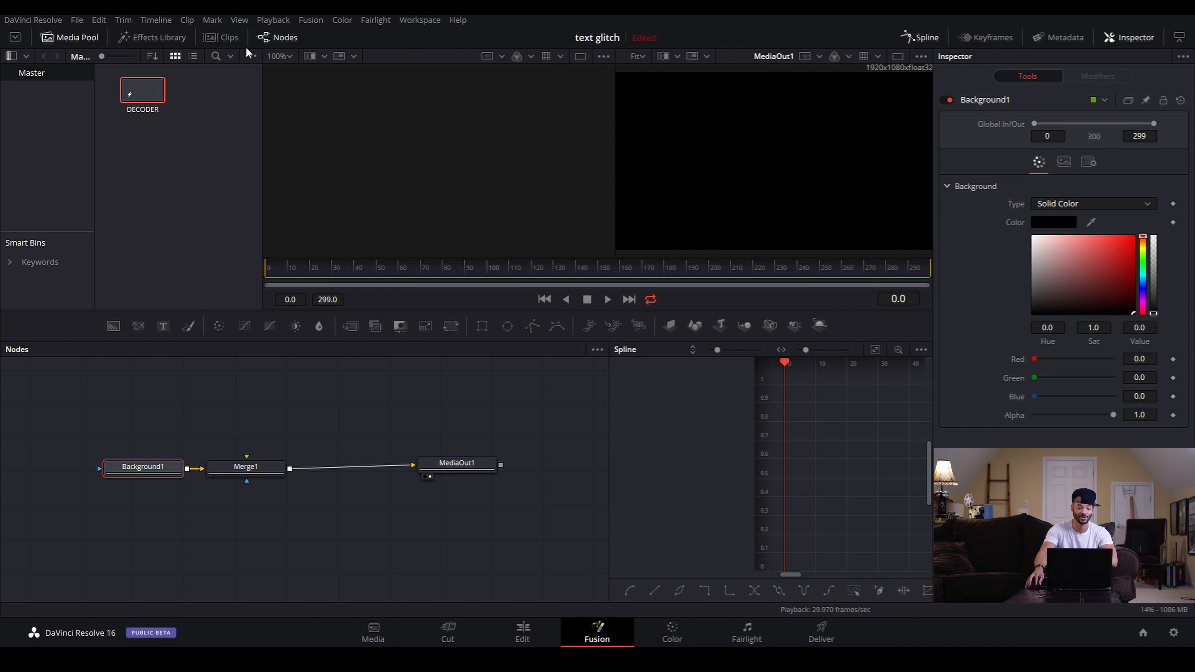
pyautogui.click(85, 35)
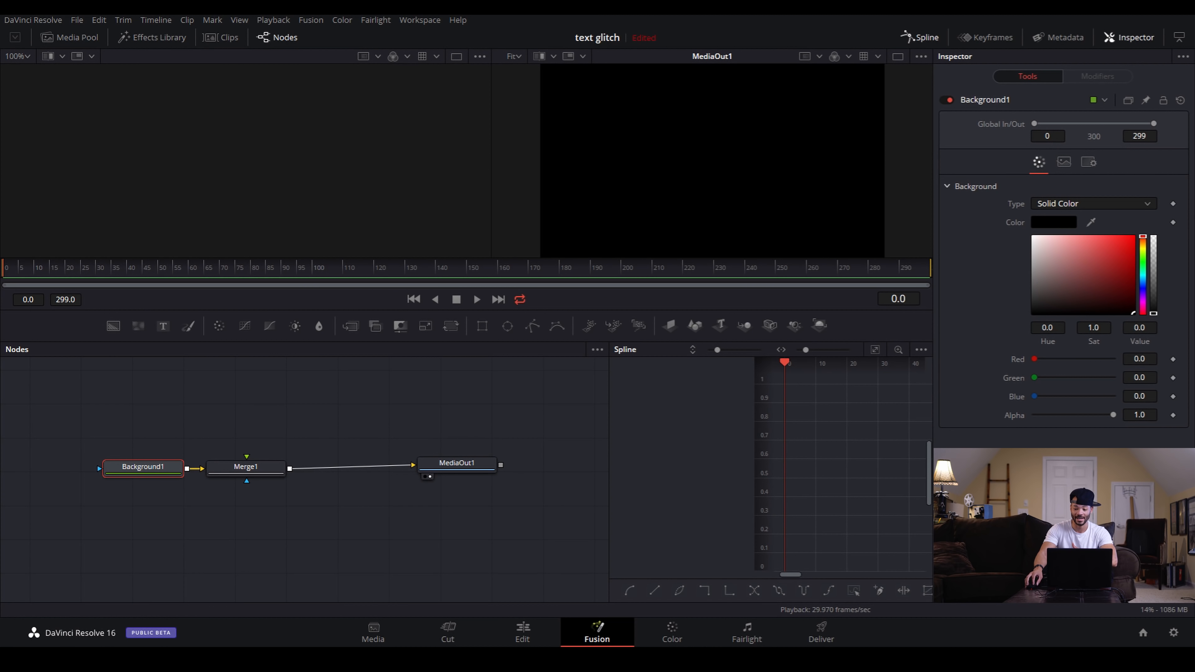
pyautogui.moveTo(1152, 314); pyautogui.dragTo(1159, 231)
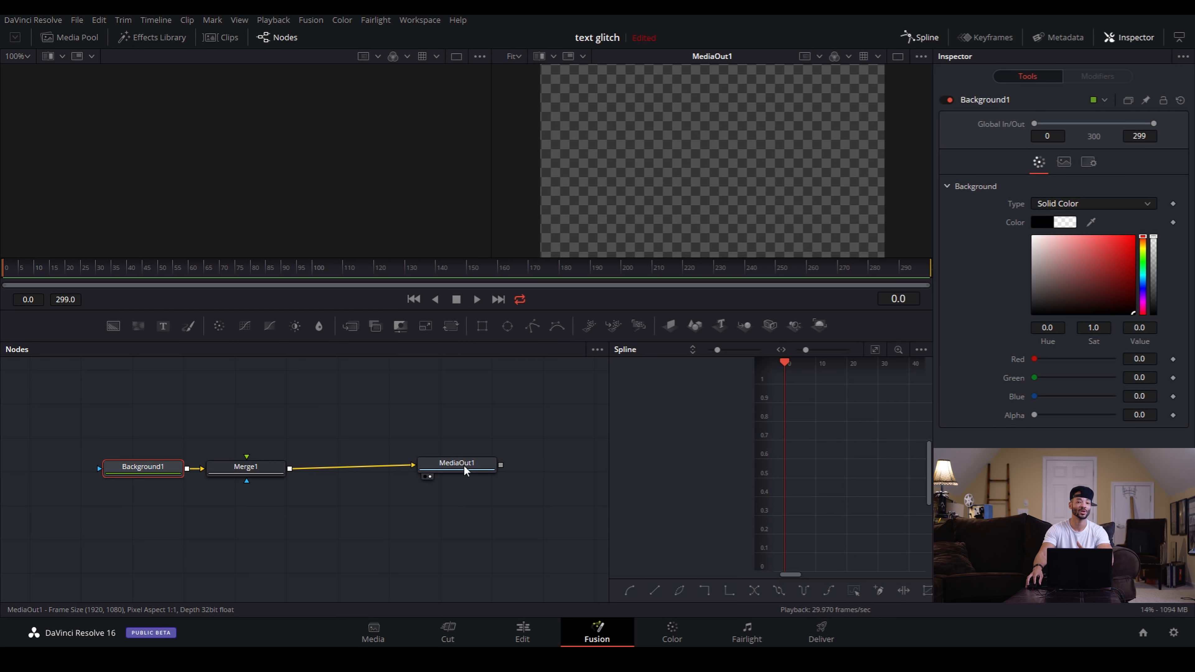
# Turn on arranging tools to the grid in the node editor and shift the three connected nodes together.
pyautogui.moveTo(452, 468); pyautogui.dragTo(451, 471)
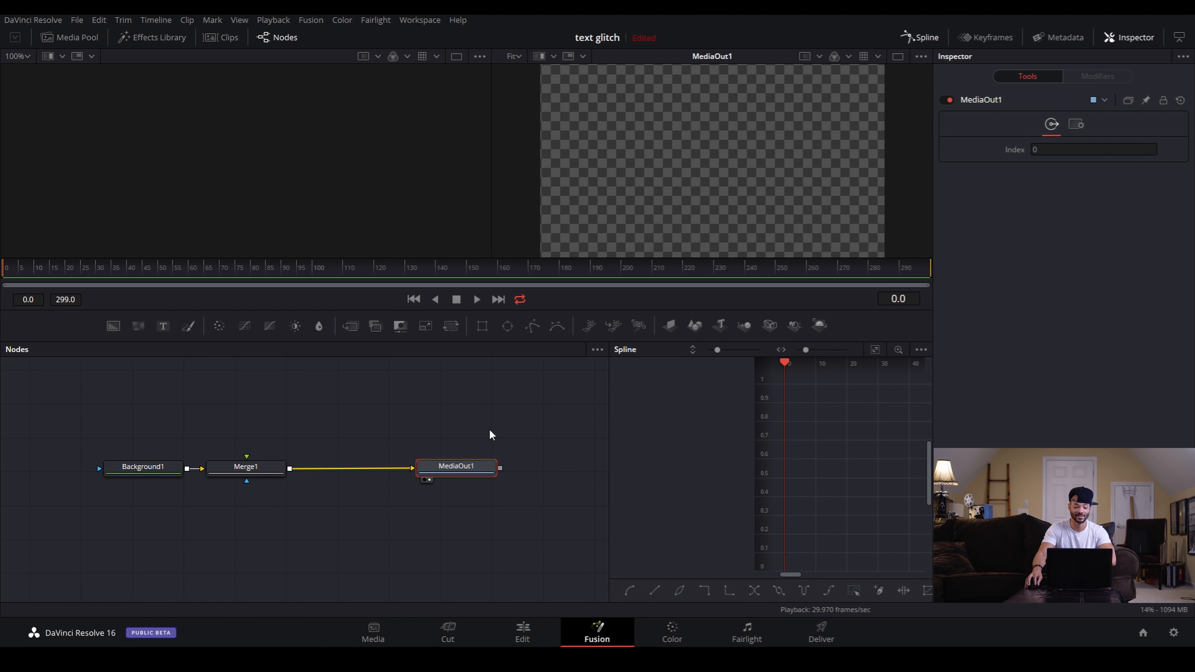
pyautogui.click(428, 446)
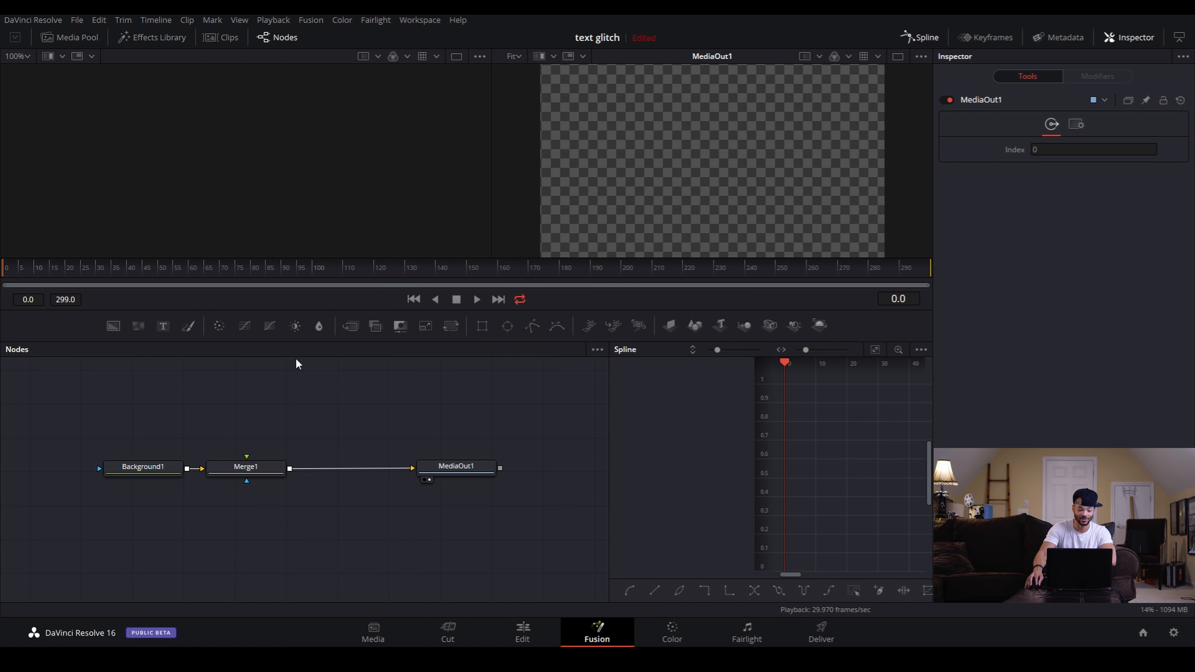
pyautogui.rightClick(397, 408)
pyautogui.moveTo(528, 462)
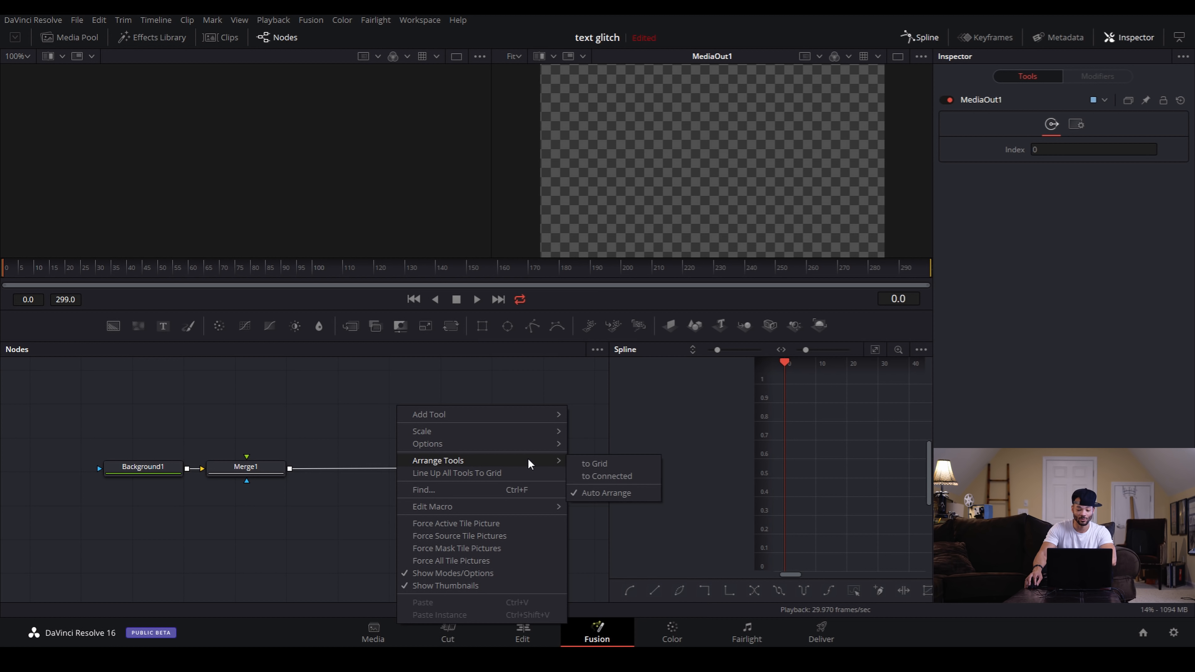
pyautogui.click(596, 462)
pyautogui.moveTo(531, 426); pyautogui.dragTo(79, 474)
pyautogui.moveTo(150, 467)
pyautogui.mouseDown()
pyautogui.moveTo(260, 537)
pyautogui.moveTo(154, 477)
pyautogui.mouseUp()
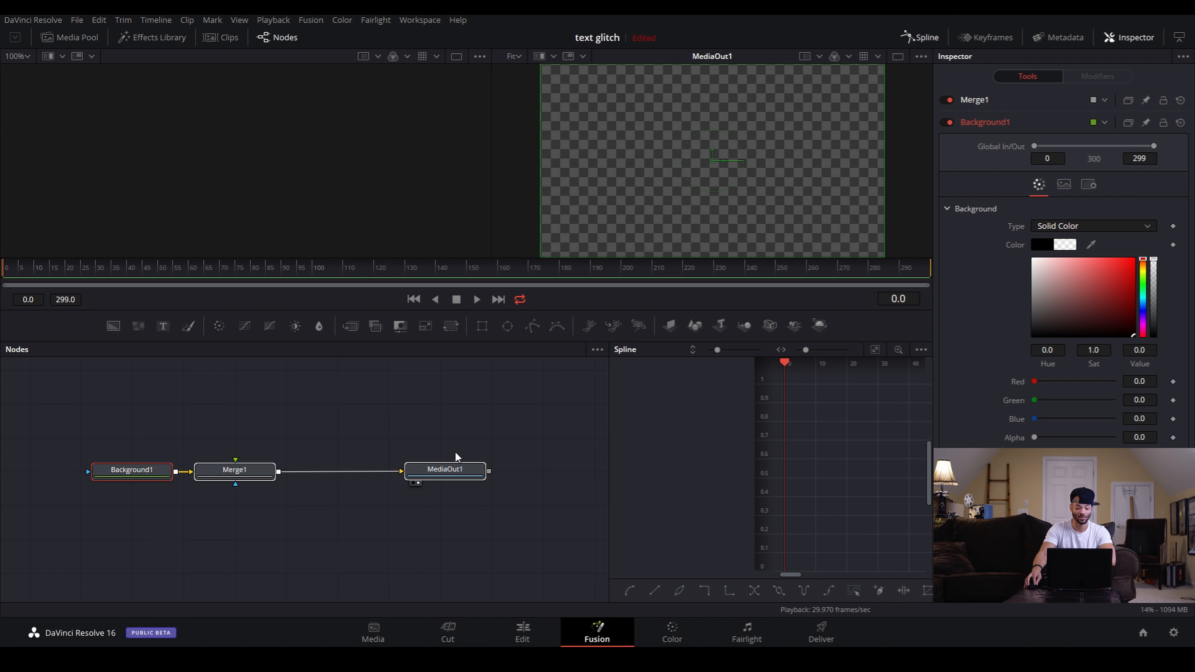
# Line up all nodes to the grid and move the whole row lower in the node editor.
pyautogui.click(356, 440)
pyautogui.rightClick(362, 408)
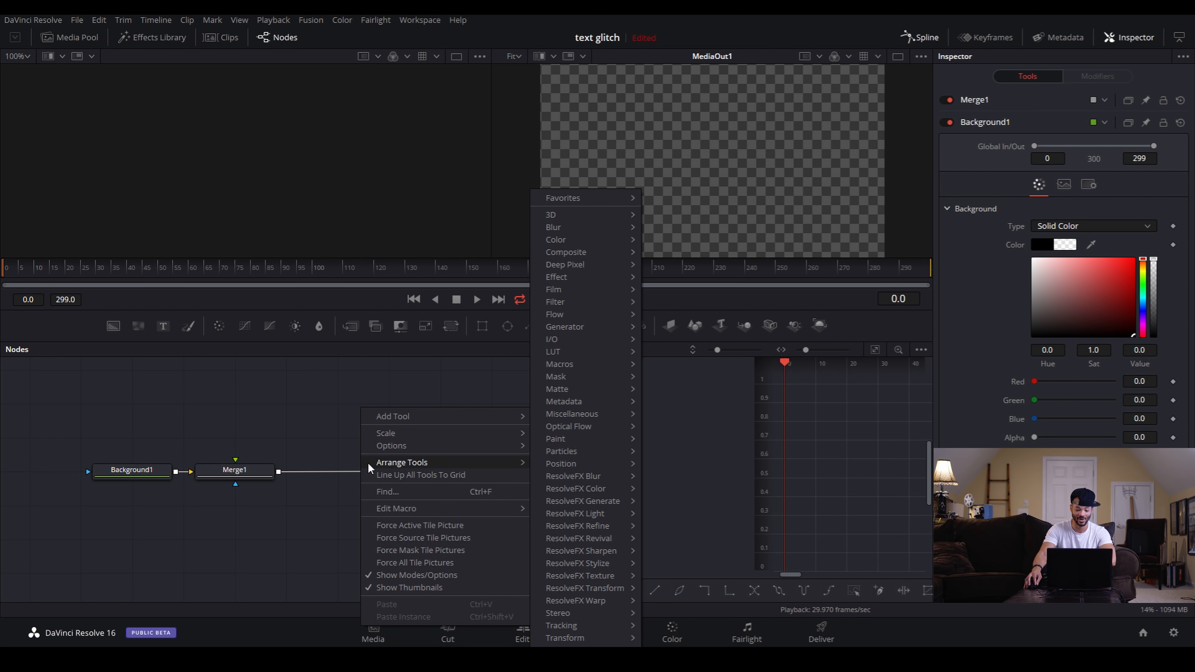
pyautogui.click(414, 476)
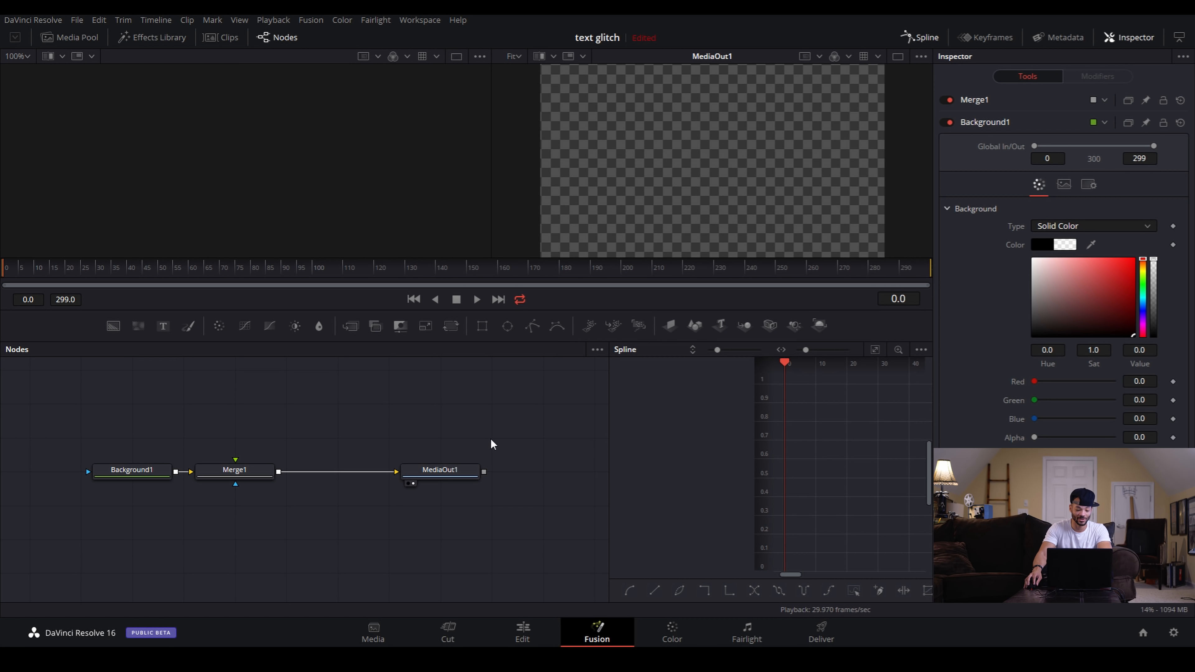
pyautogui.moveTo(487, 427); pyautogui.dragTo(30, 500)
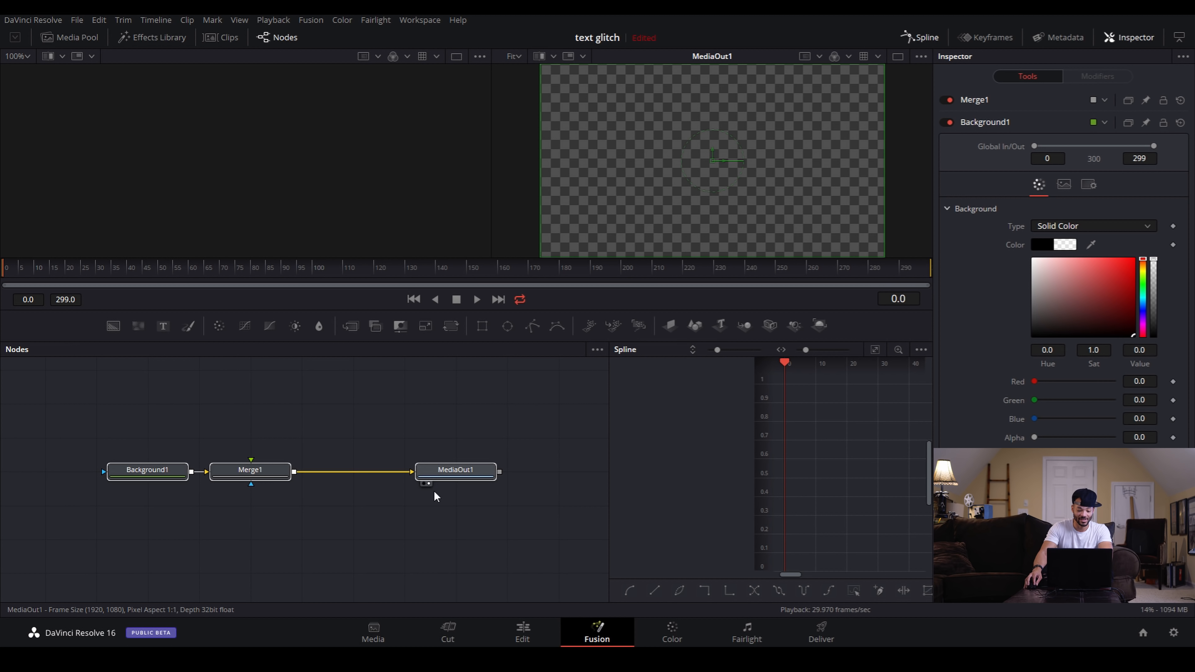
pyautogui.moveTo(435, 483); pyautogui.dragTo(428, 546)
pyautogui.click(300, 465)
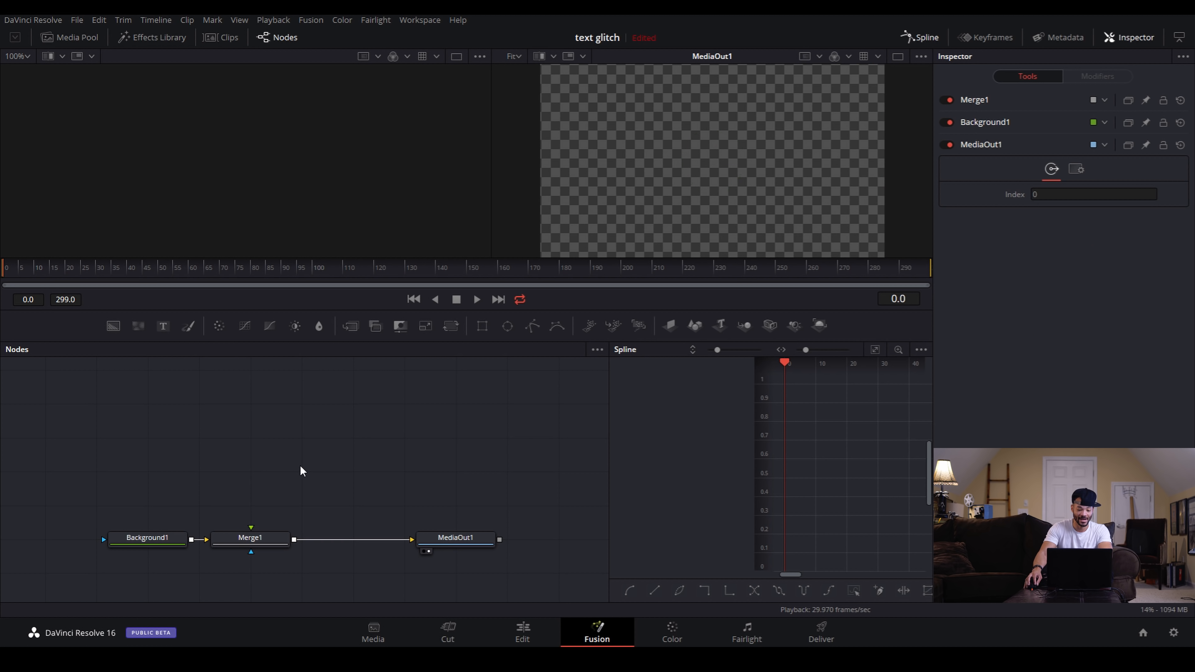
# Add two Text nodes above Background1 and combine them in a new Merge node.
pyautogui.click(162, 326)
pyautogui.moveTo(207, 465); pyautogui.dragTo(142, 430)
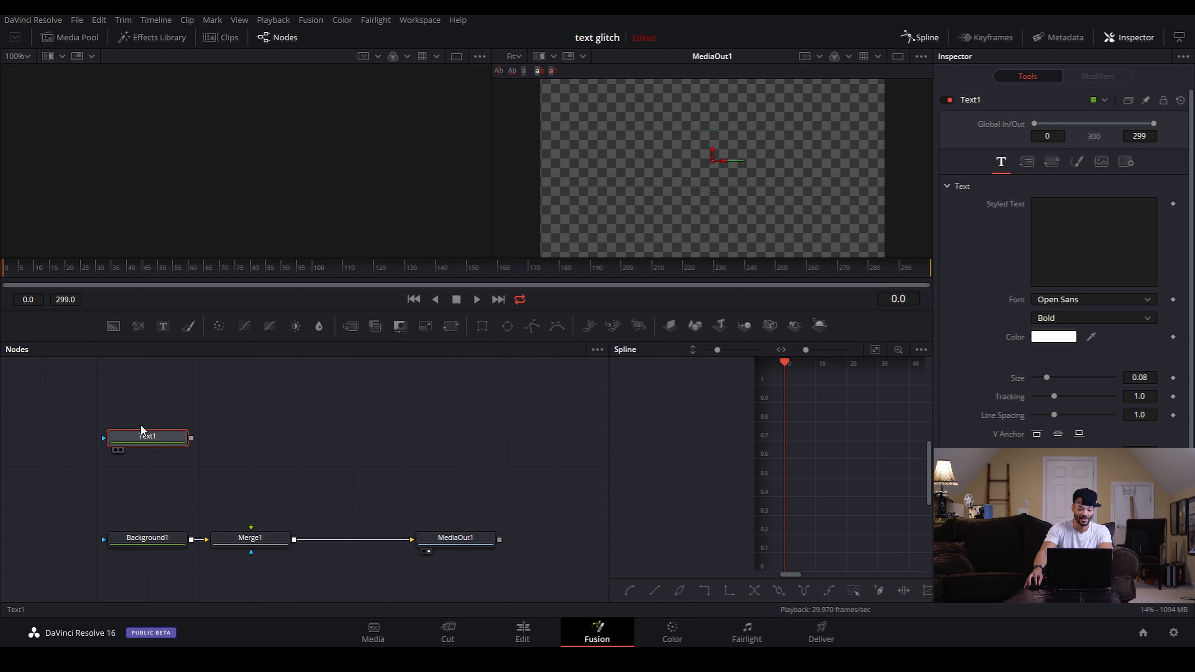
pyautogui.click(163, 328)
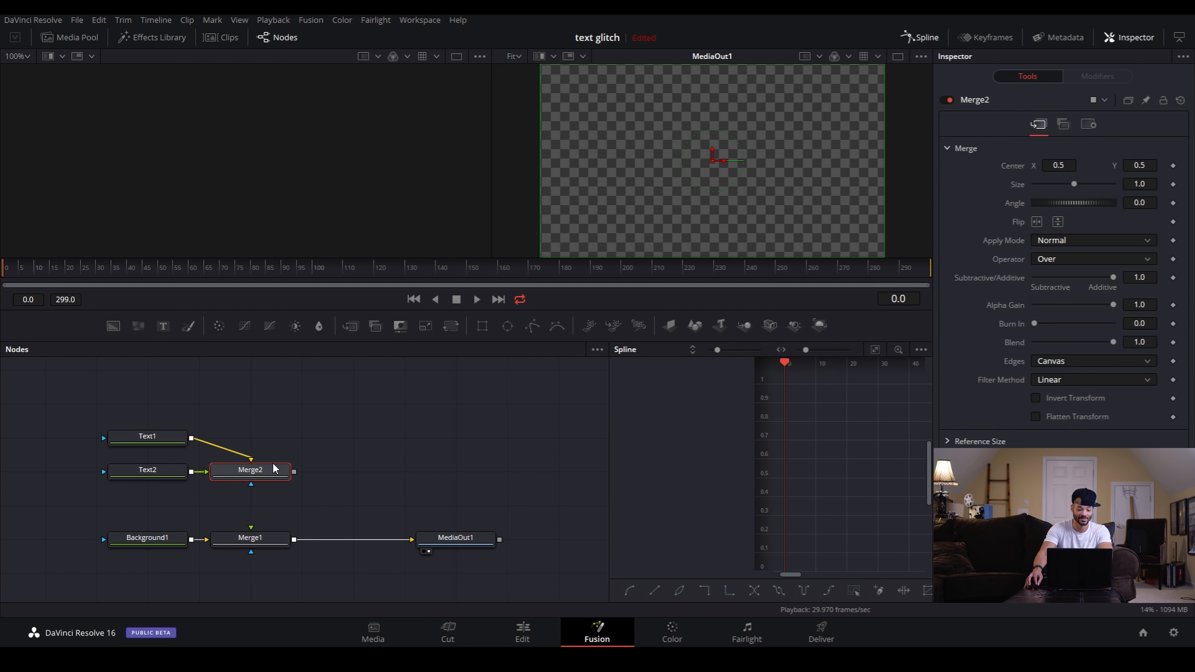
# Rearrange the text branch with Text1 and Merge2 just above the background row, and connect Merge2 to Merge1's foreground input.
pyautogui.moveTo(248, 471)
pyautogui.mouseDown()
pyautogui.moveTo(248, 438)
pyautogui.moveTo(250, 469)
pyautogui.mouseUp()
pyautogui.moveTo(147, 437); pyautogui.dragTo(169, 452)
pyautogui.moveTo(275, 475); pyautogui.dragTo(275, 515)
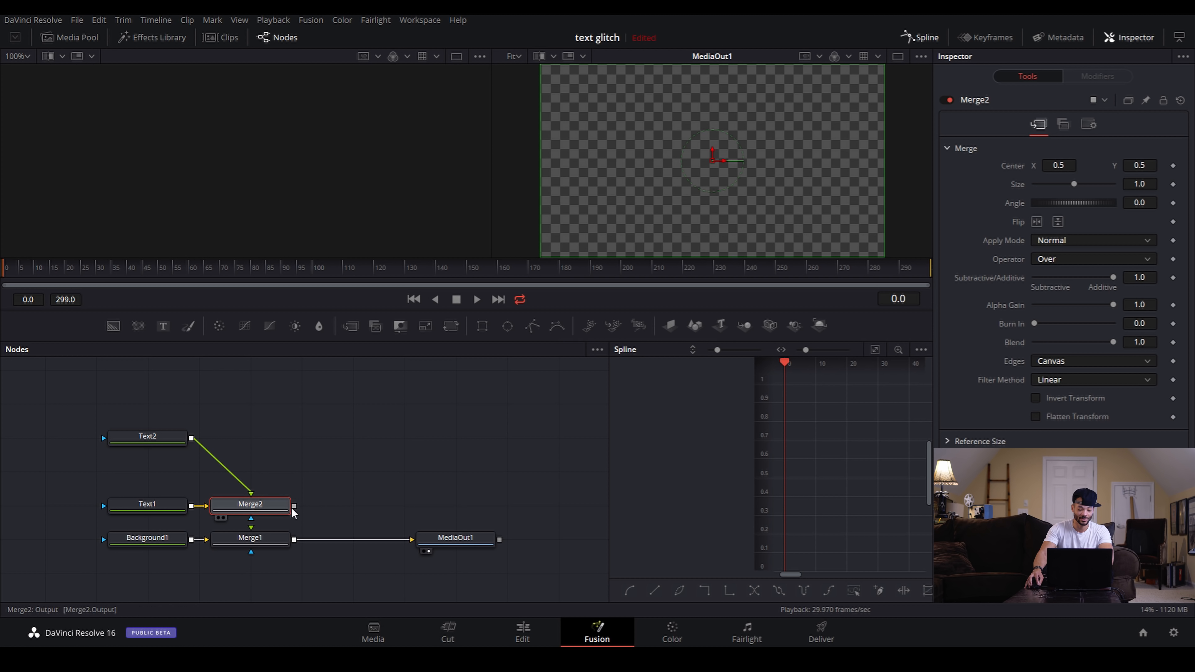
pyautogui.moveTo(296, 508); pyautogui.dragTo(252, 537)
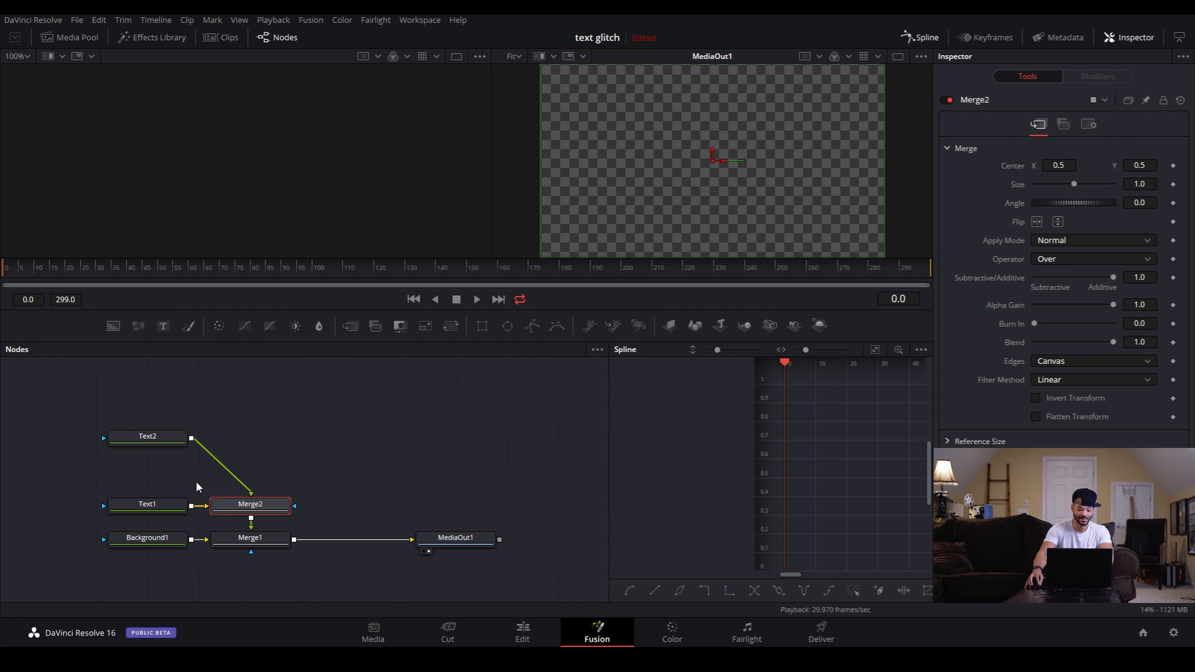
# Set the styled text of the Text1 node to "THE MODERN".
pyautogui.click(160, 508)
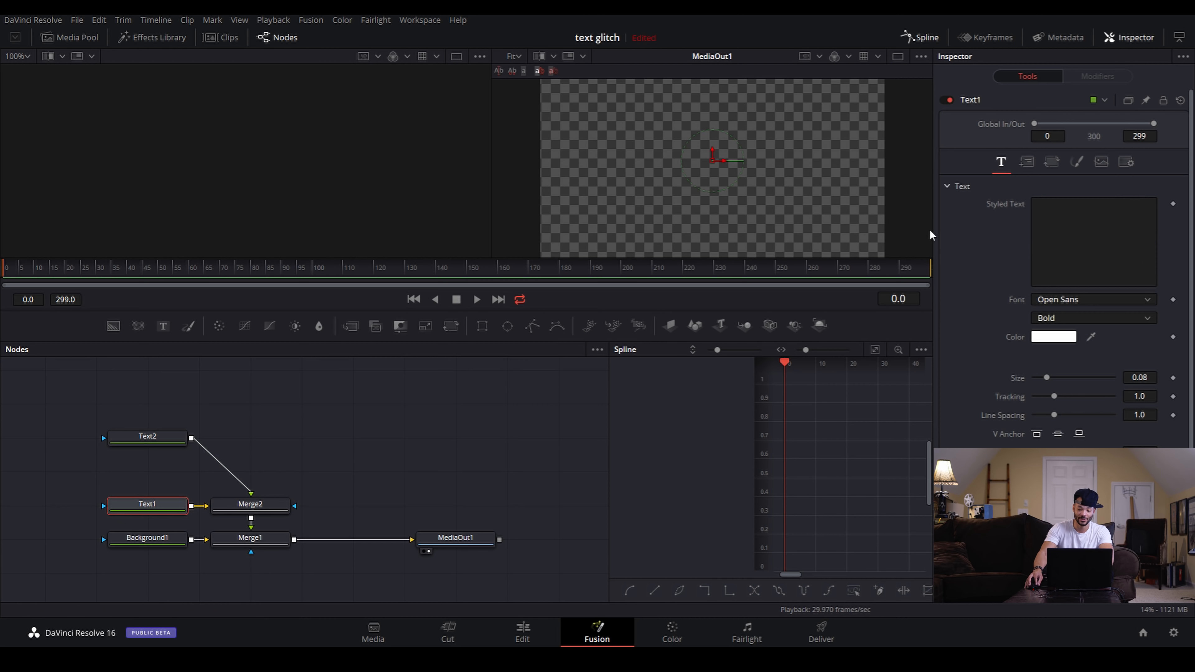
pyautogui.click(1109, 234)
pyautogui.write('T')
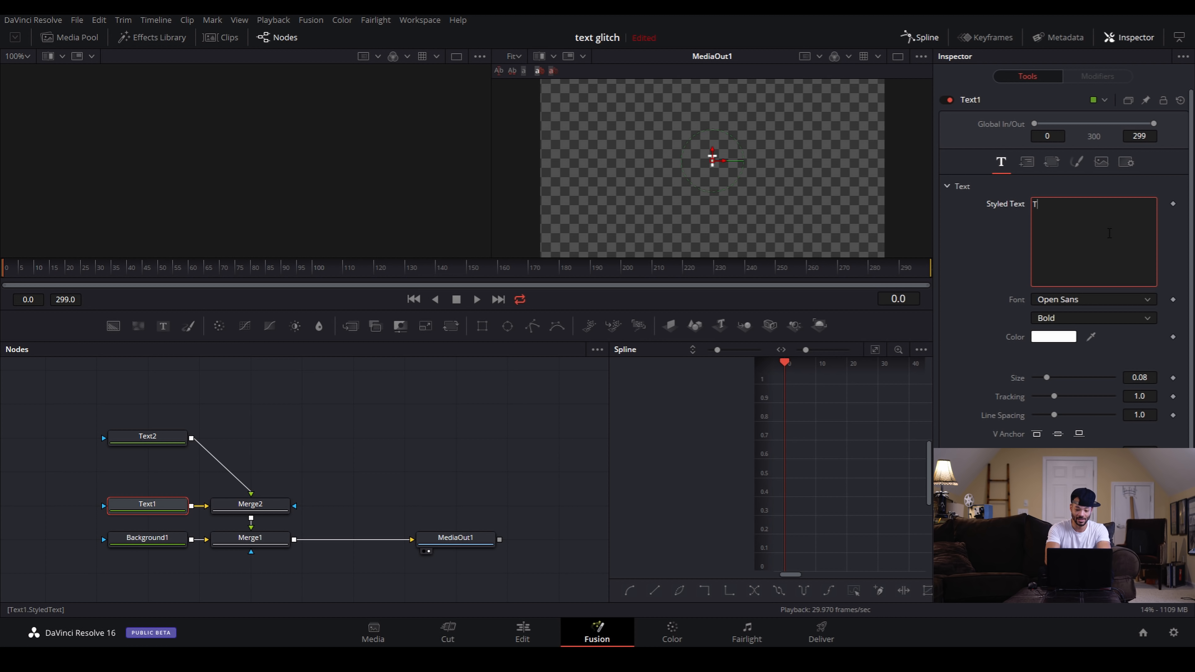
pyautogui.write('HE MODERN')
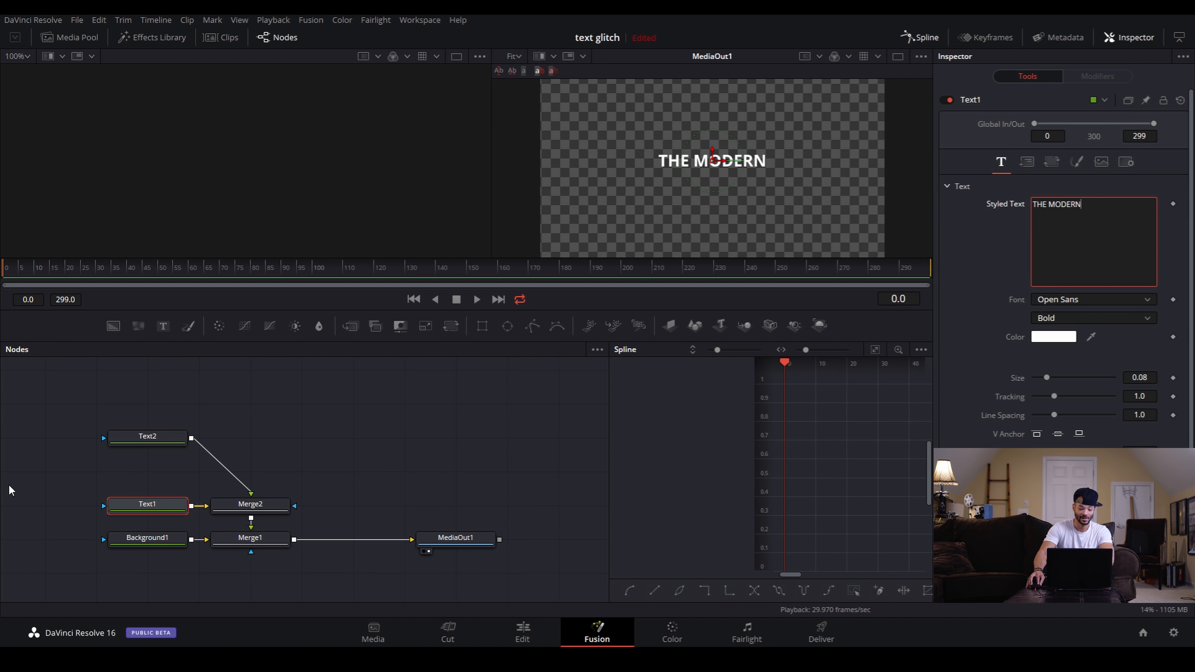
# Set the styled text of the Text2 node to "FILMMAKER".
pyautogui.click(160, 440)
pyautogui.click(1080, 236)
pyautogui.write('FILMMAKER')
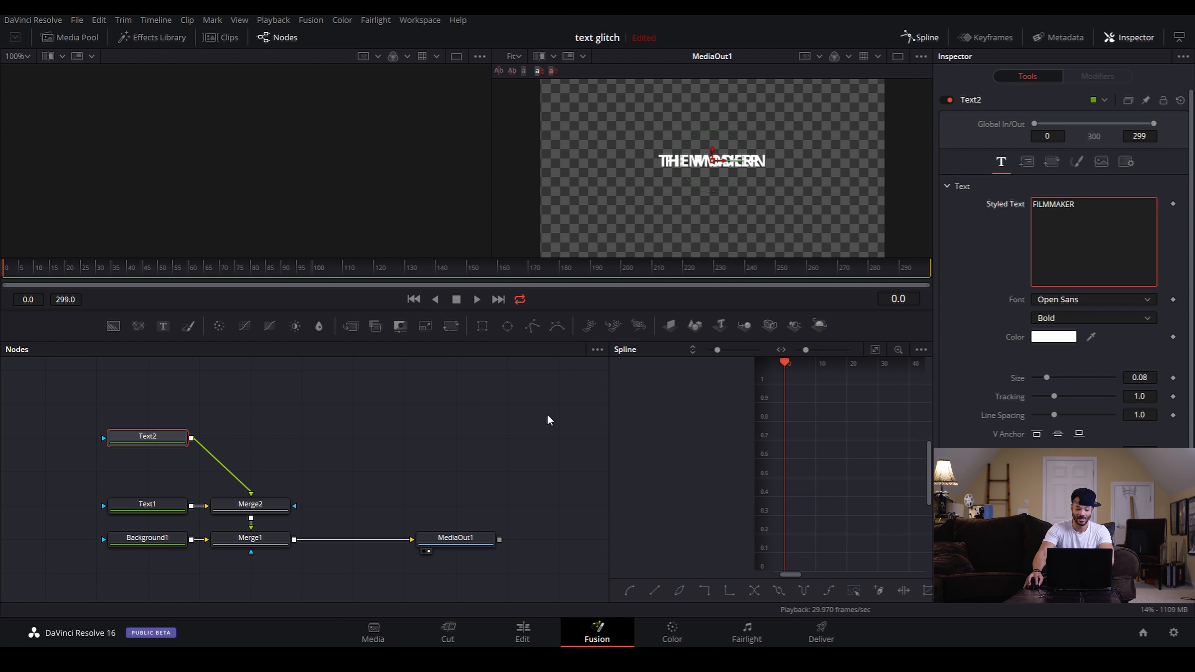
# Move the "THE MODERN" text just above "FILMMAKER" and reduce its size to about 0.0678.
pyautogui.click(144, 507)
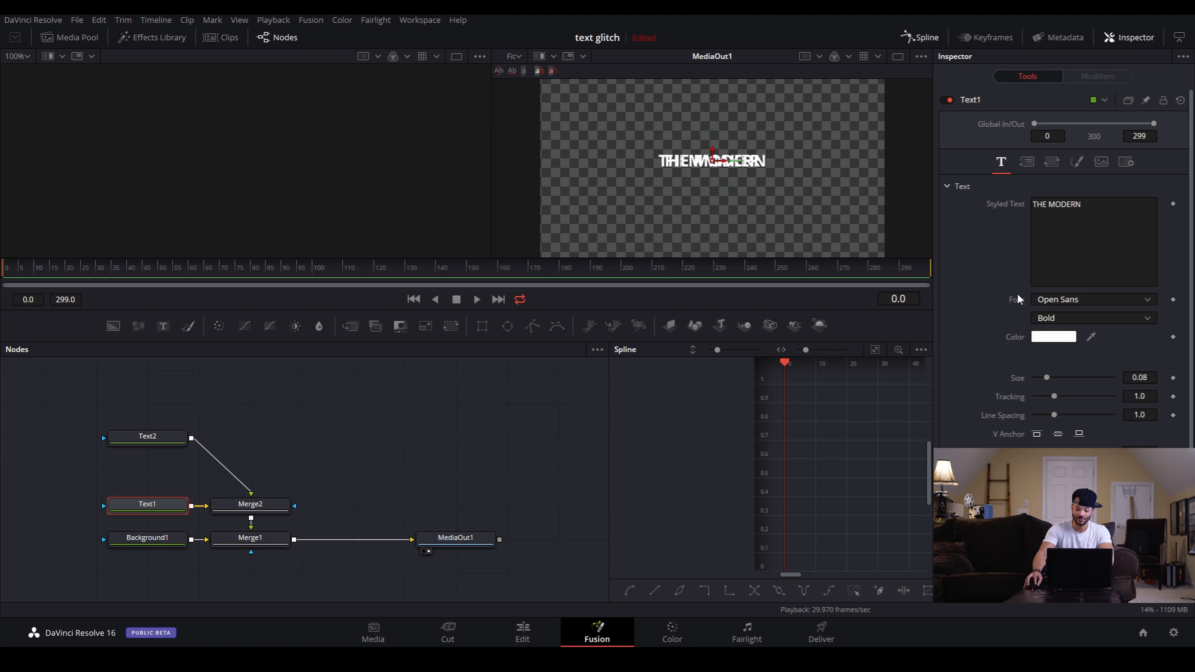
pyautogui.moveTo(715, 147); pyautogui.dragTo(715, 137)
pyautogui.moveTo(1139, 378); pyautogui.dragTo(1128, 378)
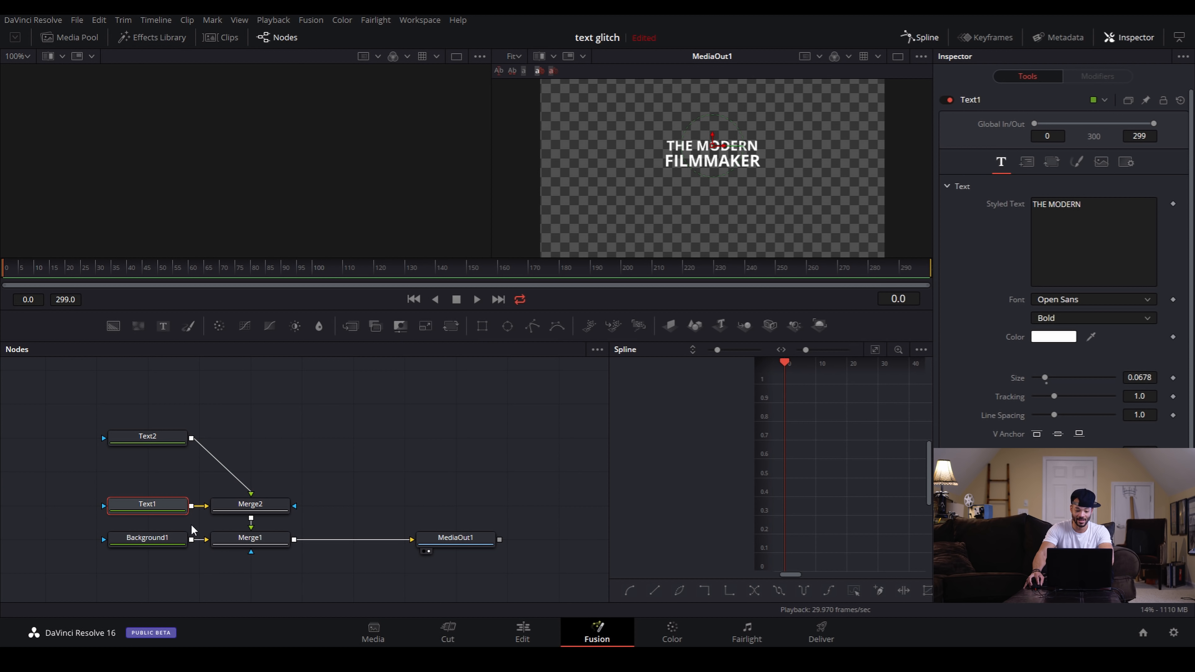
# Set the "FILMMAKER" text to the Microsoft PhagsPa font, with size about 0.0865 and tracking about 1.288.
pyautogui.click(160, 433)
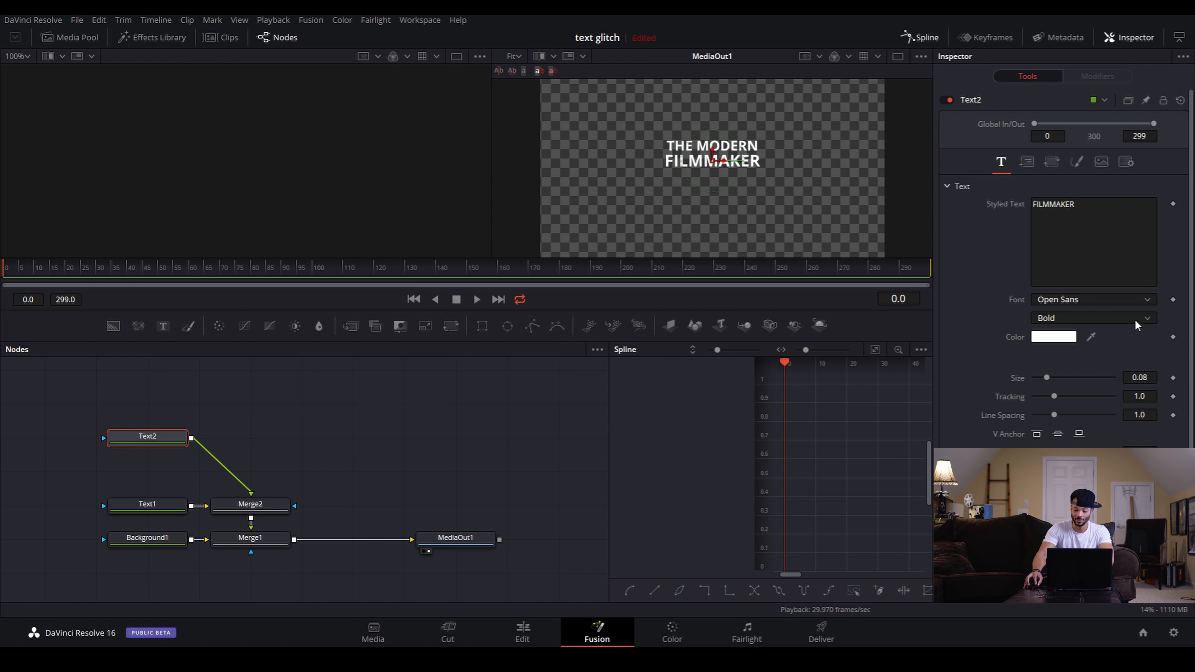
pyautogui.click(1113, 302)
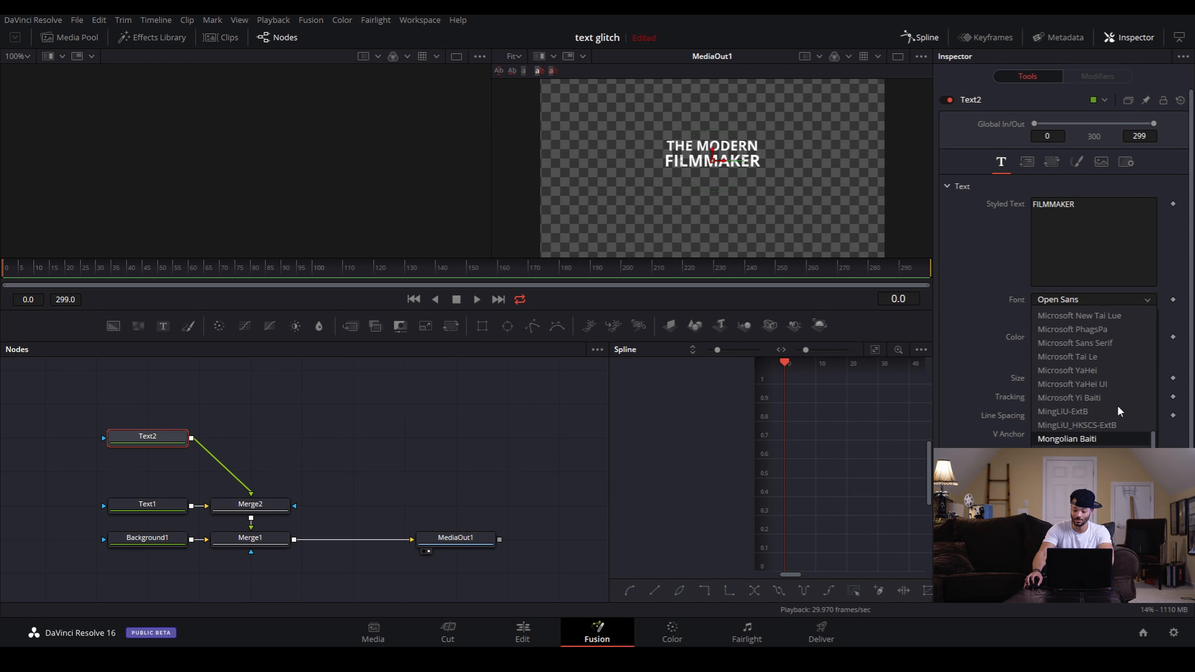
pyautogui.click(1105, 328)
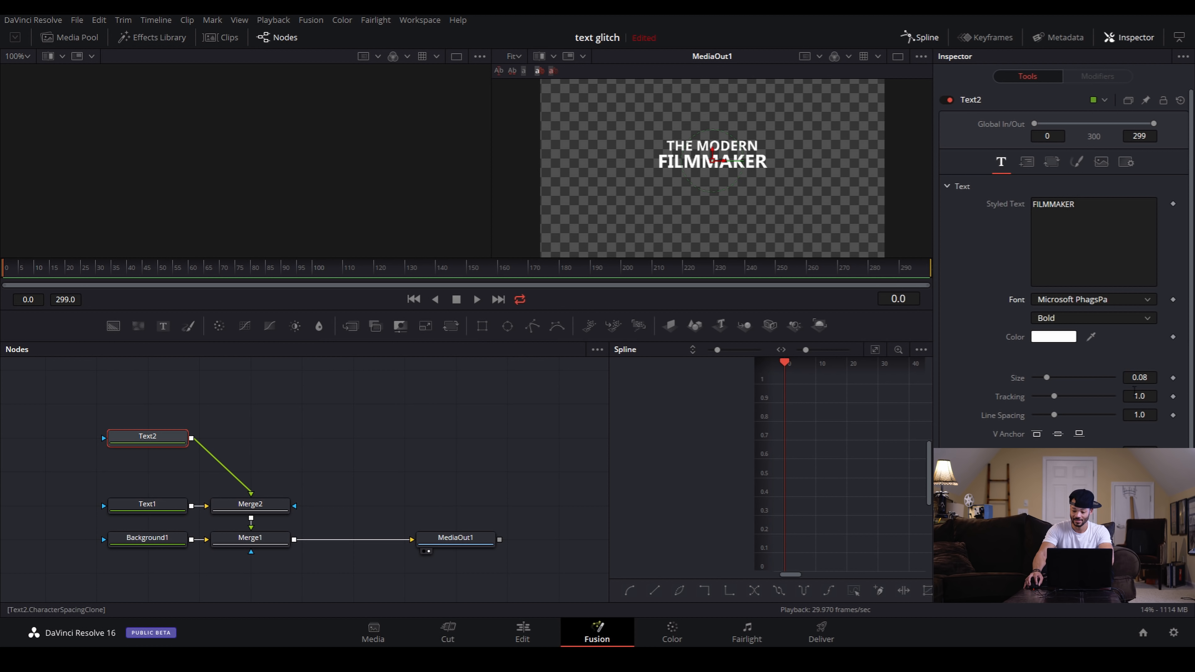
pyautogui.moveTo(1054, 396)
pyautogui.mouseDown()
pyautogui.moveTo(1064, 391)
pyautogui.moveTo(1048, 378)
pyautogui.mouseUp()
pyautogui.moveTo(1146, 397); pyautogui.dragTo(1140, 397)
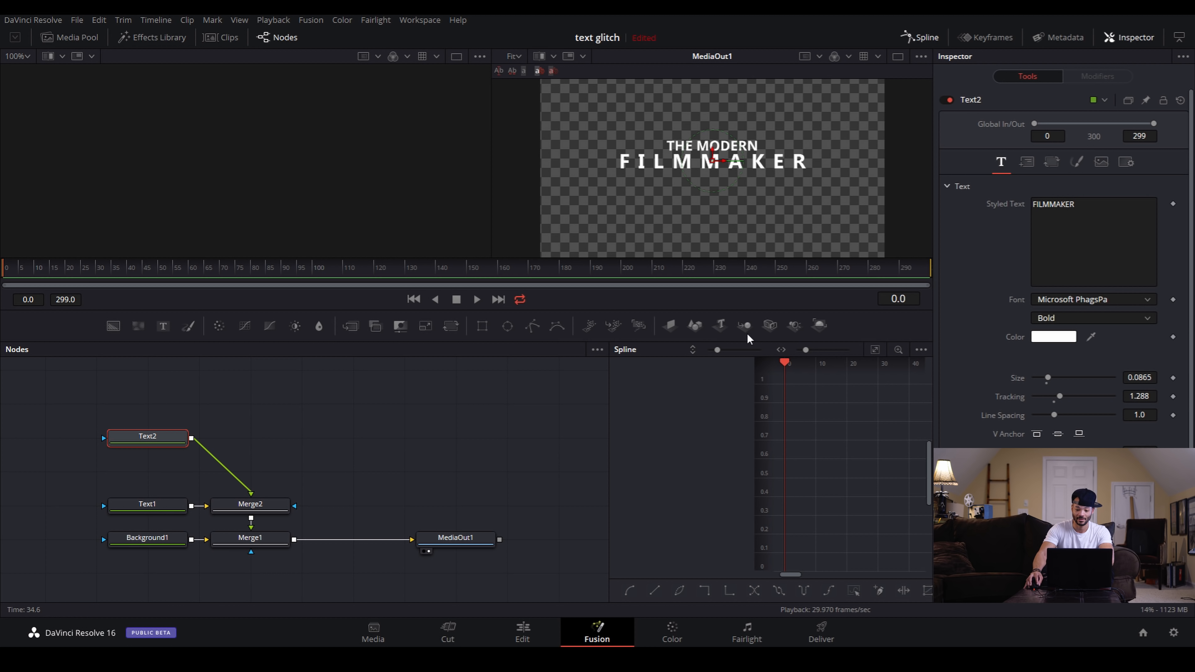
# Shift the "THE MODERN" text left above "FILMMAKER" and set its size to about 0.0614 and tracking to 1.08.
pyautogui.click(174, 507)
pyautogui.moveTo(720, 150); pyautogui.dragTo(698, 150)
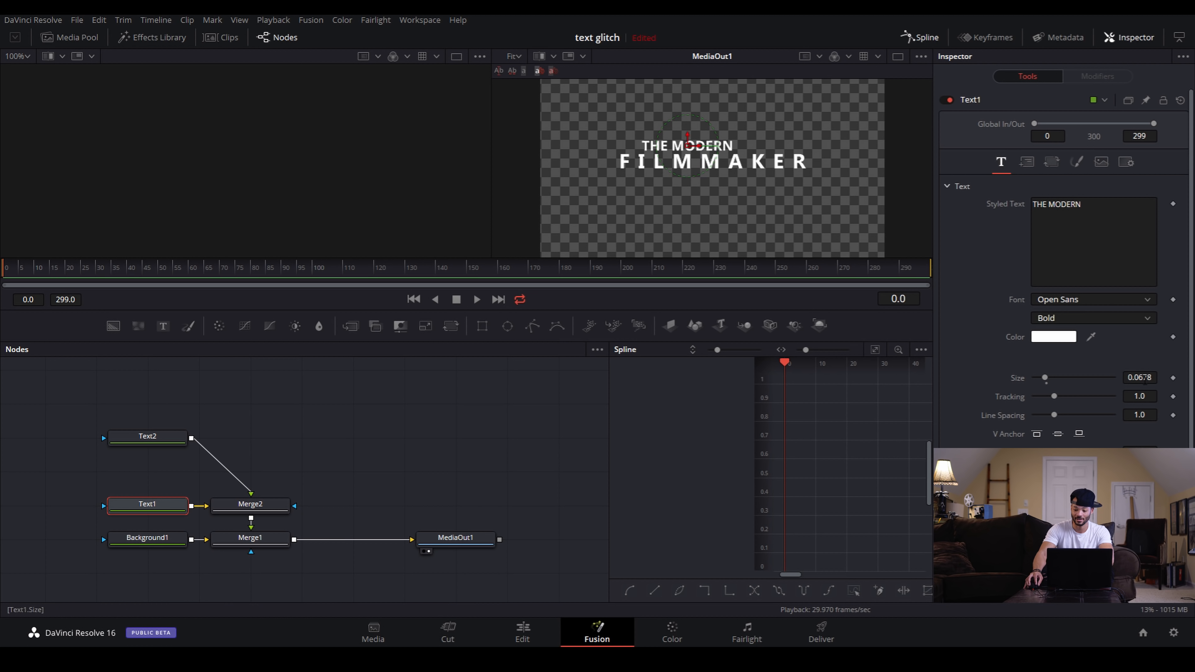
pyautogui.moveTo(1139, 396); pyautogui.dragTo(1131, 377)
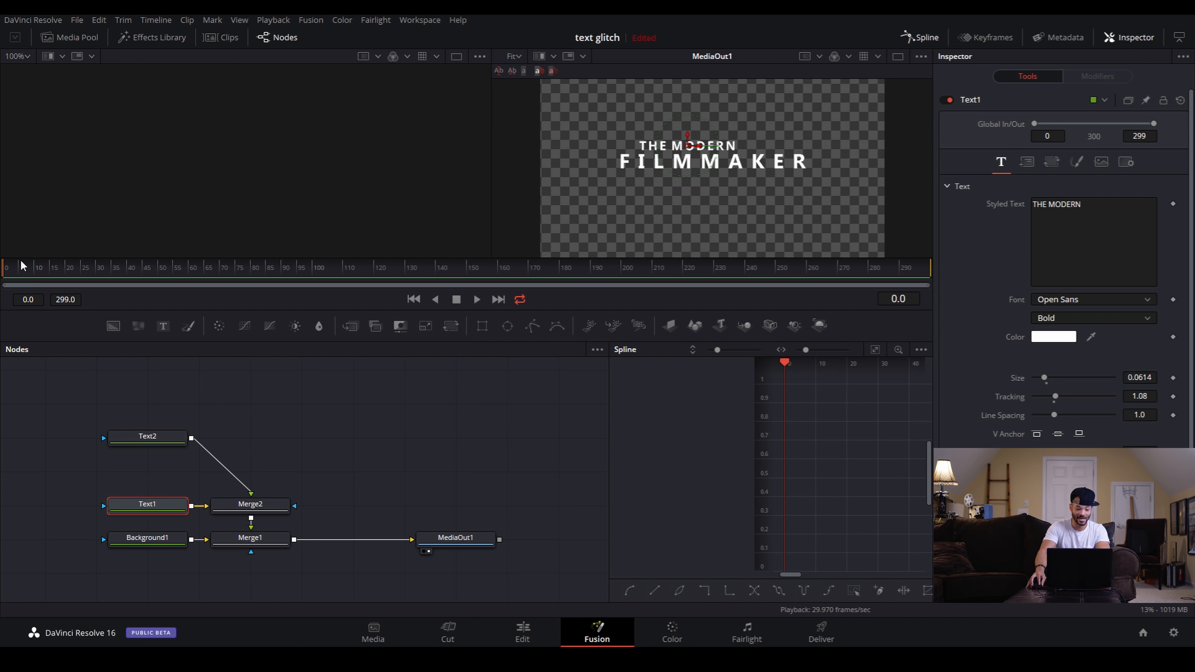
# Animate the Center of Text1 with a keyframe at frame 0 and Center X about 0.4477 at frame 160.
pyautogui.moveTo(15, 269); pyautogui.dragTo(5, 270)
pyautogui.click(1028, 163)
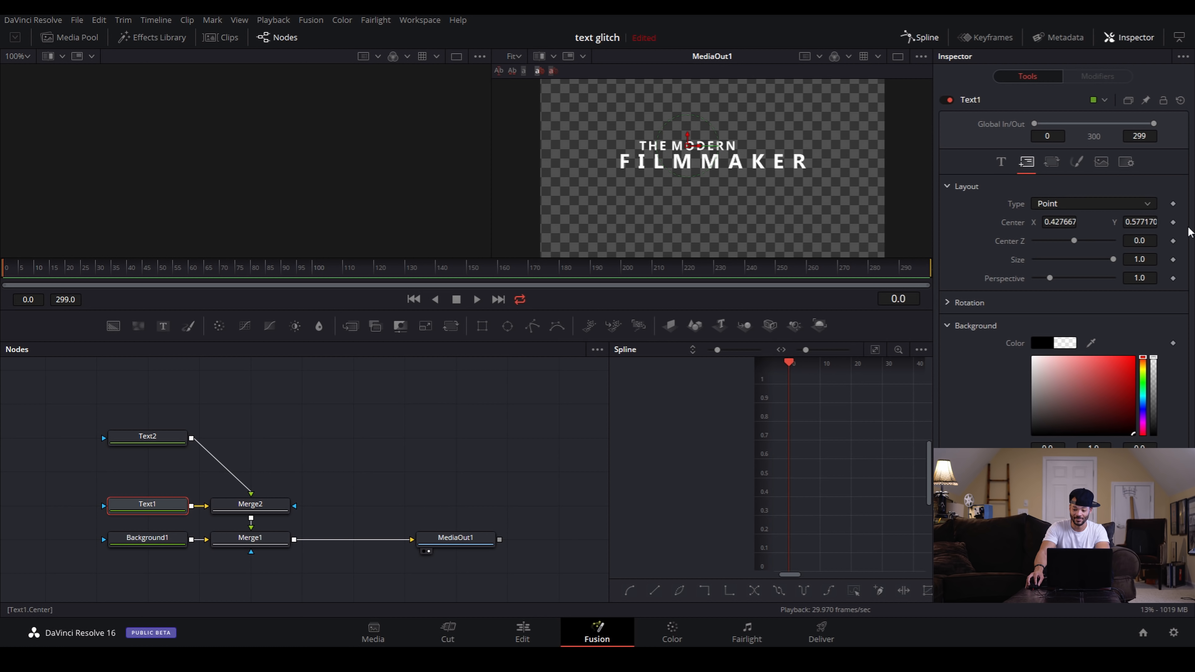
pyautogui.click(1174, 222)
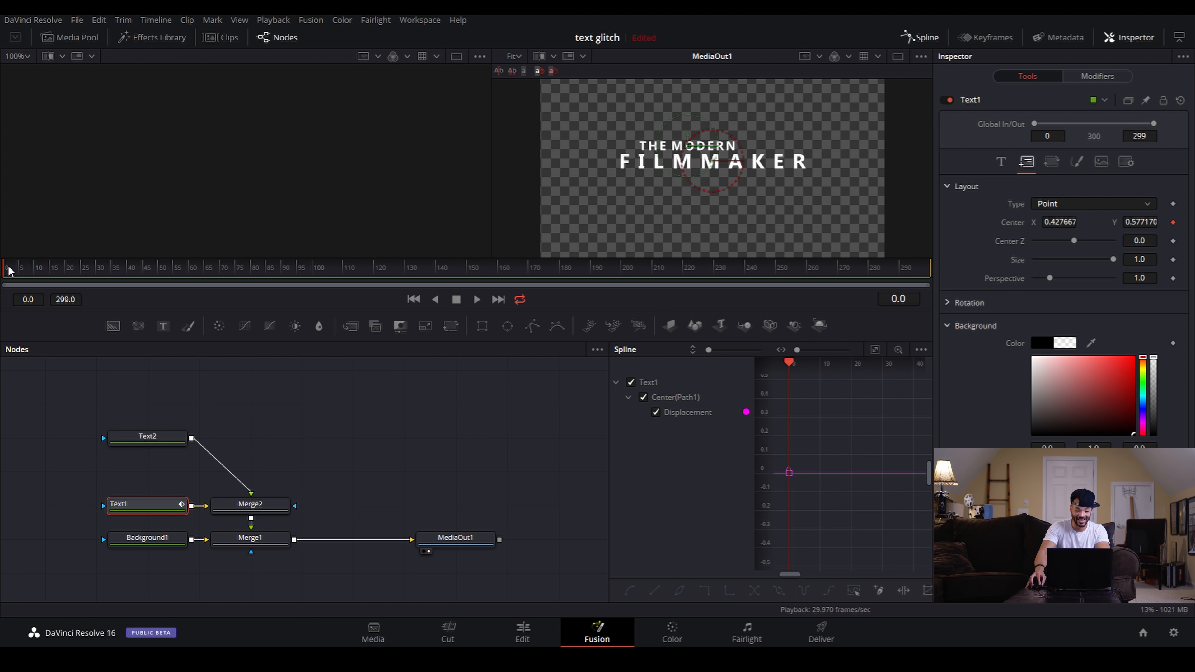
pyautogui.click(436, 268)
pyautogui.click(438, 270)
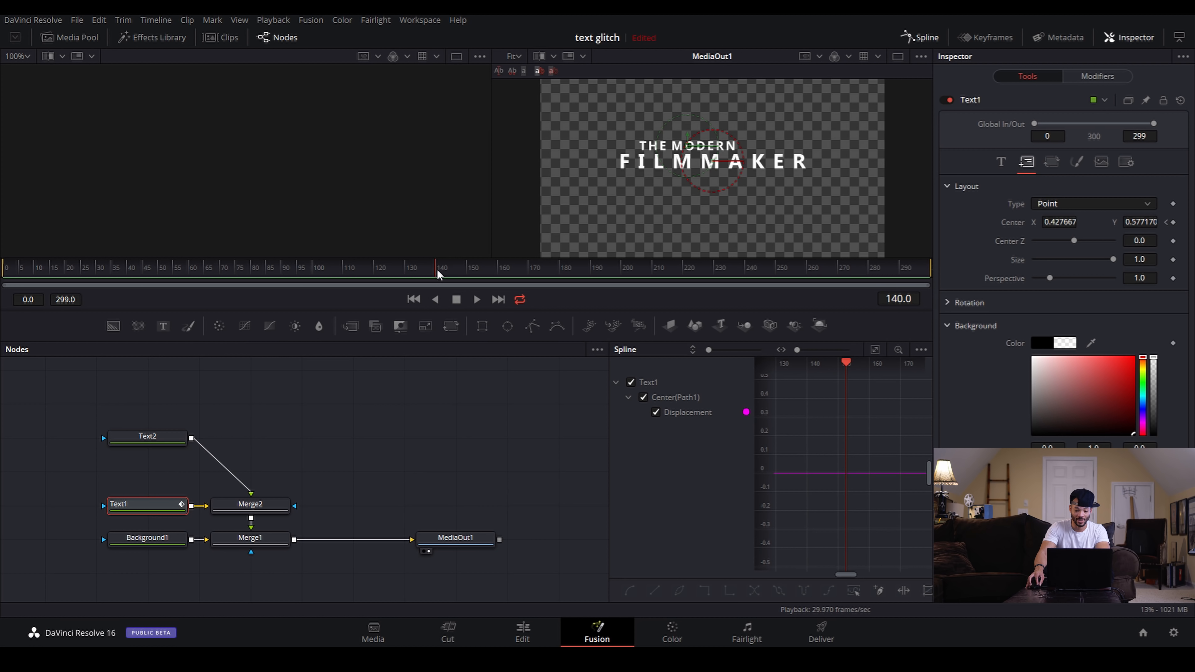
pyautogui.click(498, 267)
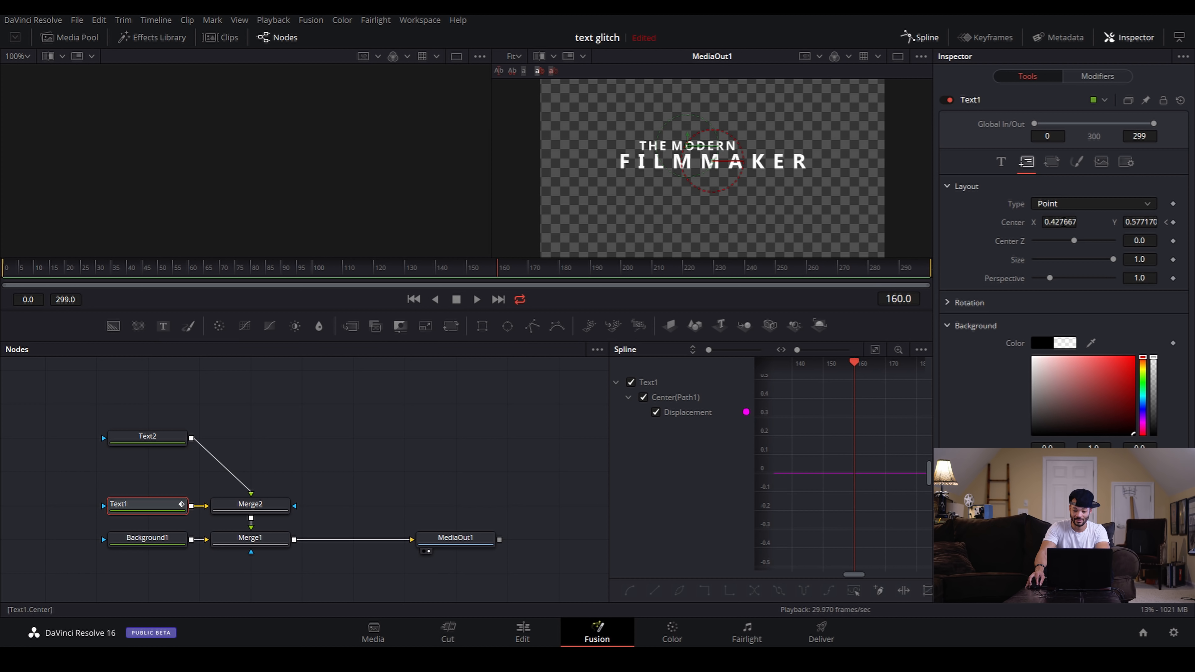
pyautogui.moveTo(1062, 225); pyautogui.dragTo(1079, 225)
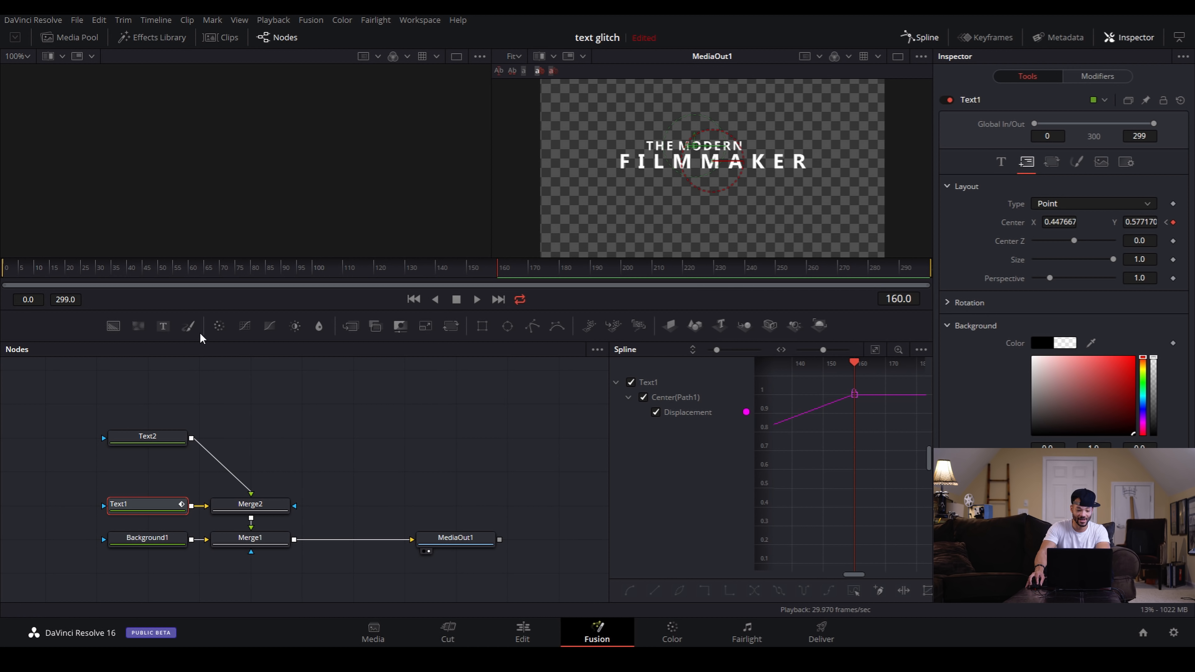
# Play the composition from the beginning to check the sideways drift of "THE MODERN".
pyautogui.click(4, 269)
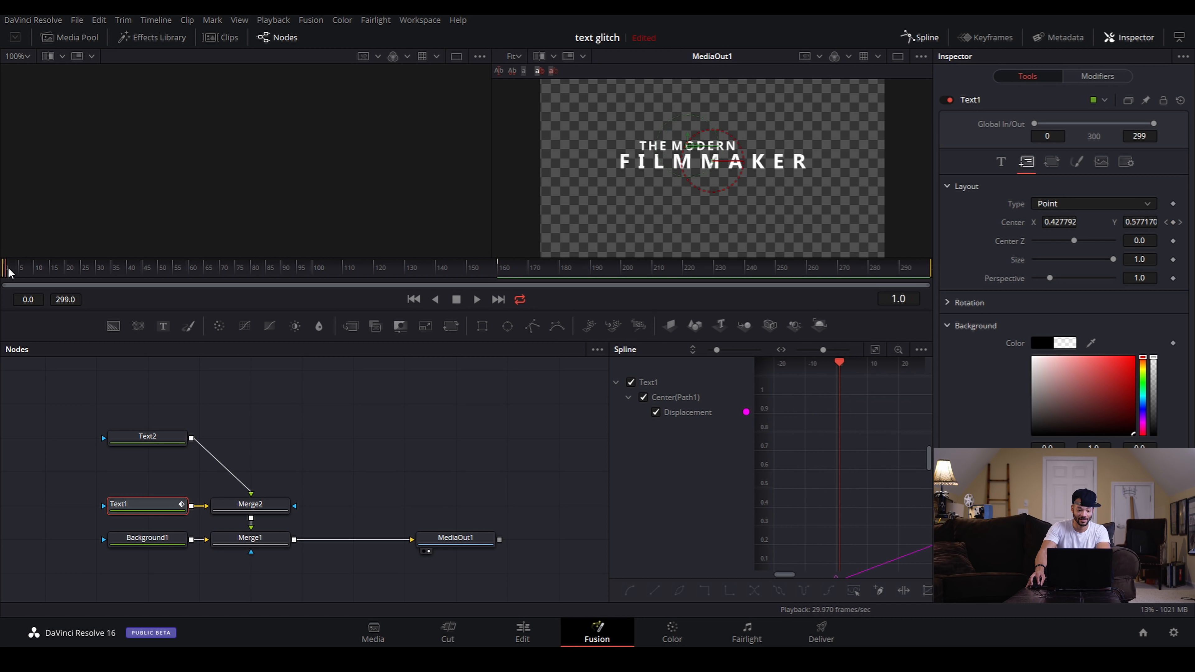
pyautogui.click(452, 536)
pyautogui.press('space')
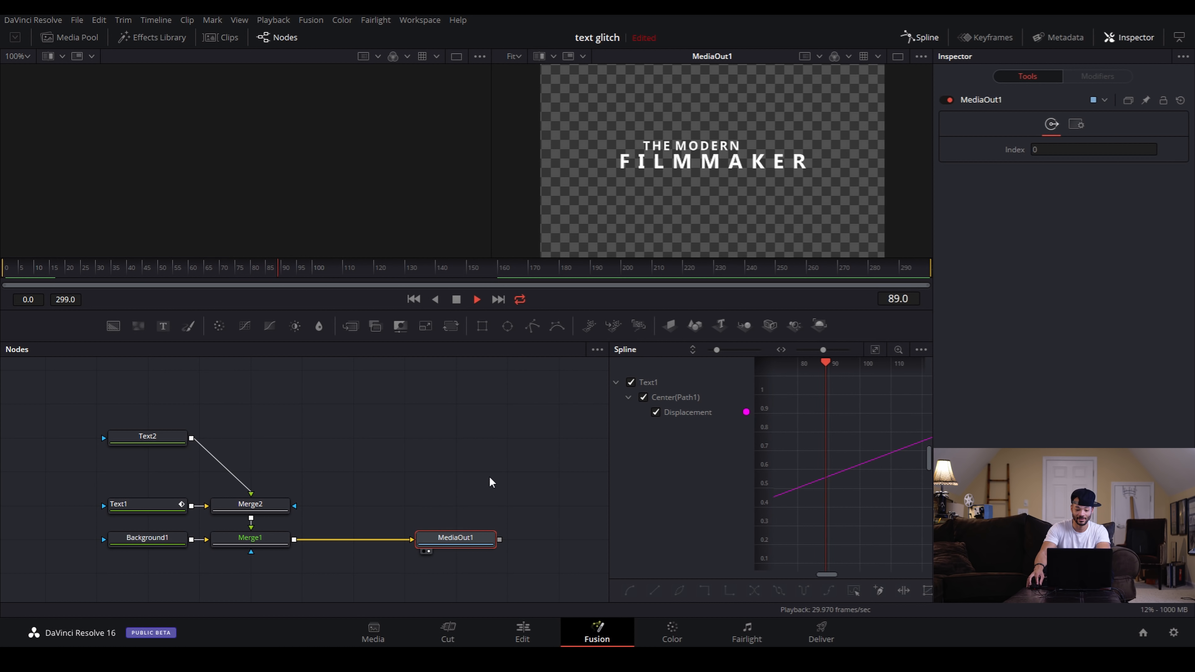
pyautogui.press('space')
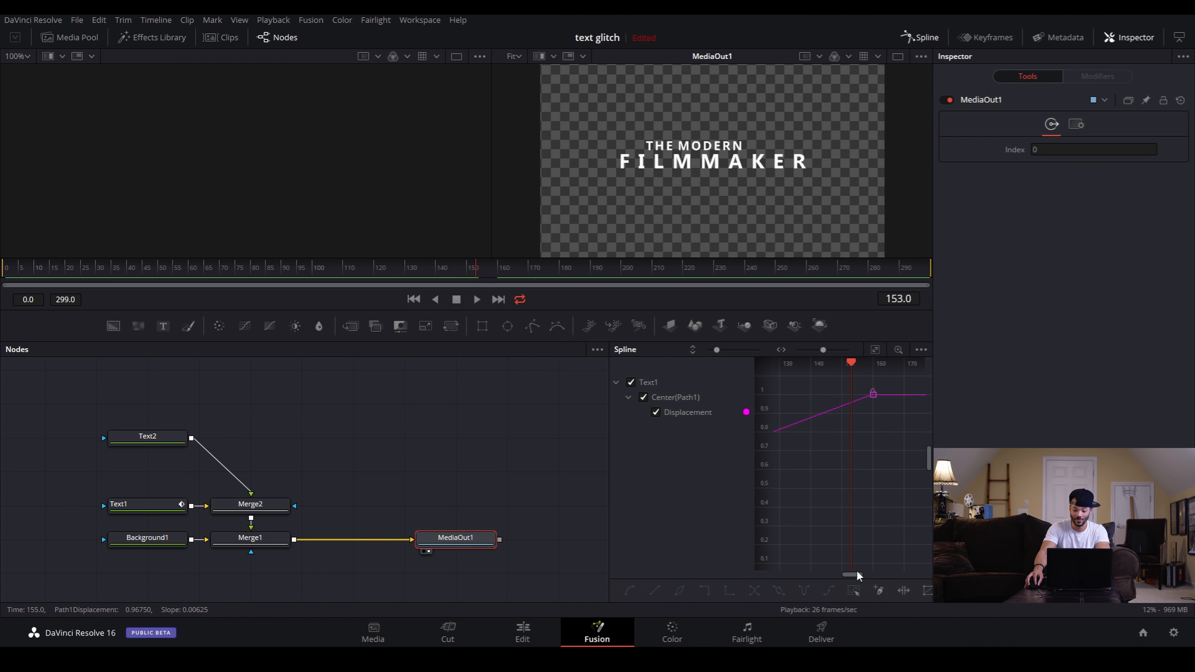
# Move the end keyframe of Text1's displacement curve to frame 210 and play back the slower drift.
pyautogui.moveTo(856, 572); pyautogui.dragTo(864, 572)
pyautogui.click(817, 394)
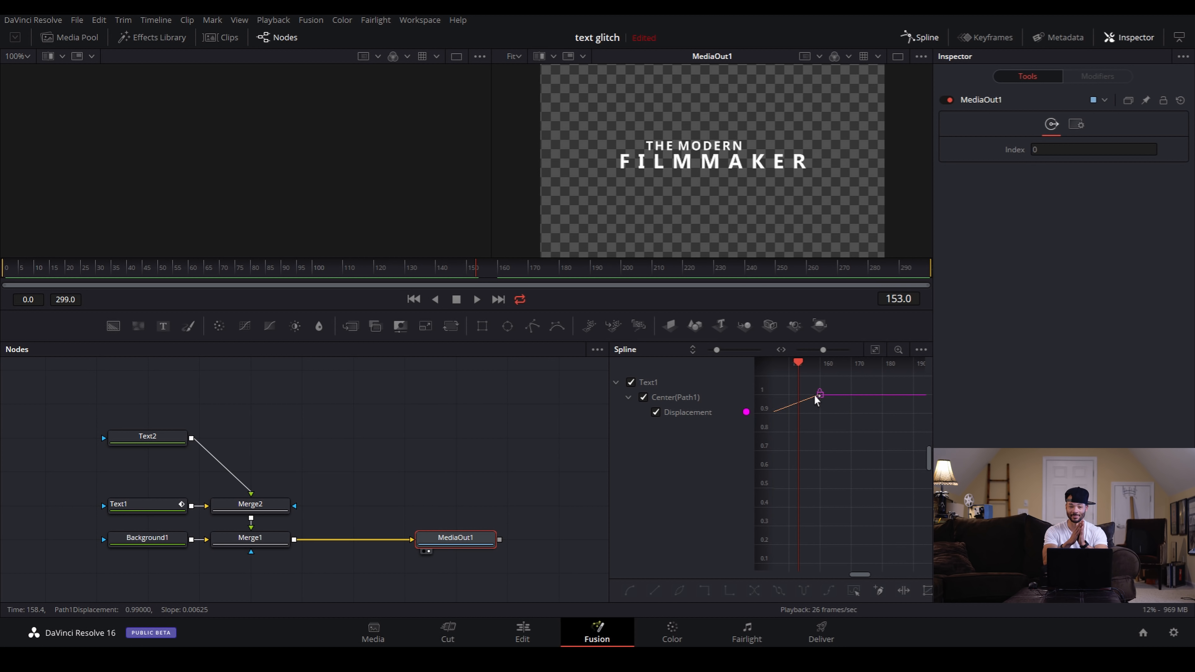
pyautogui.click(830, 395)
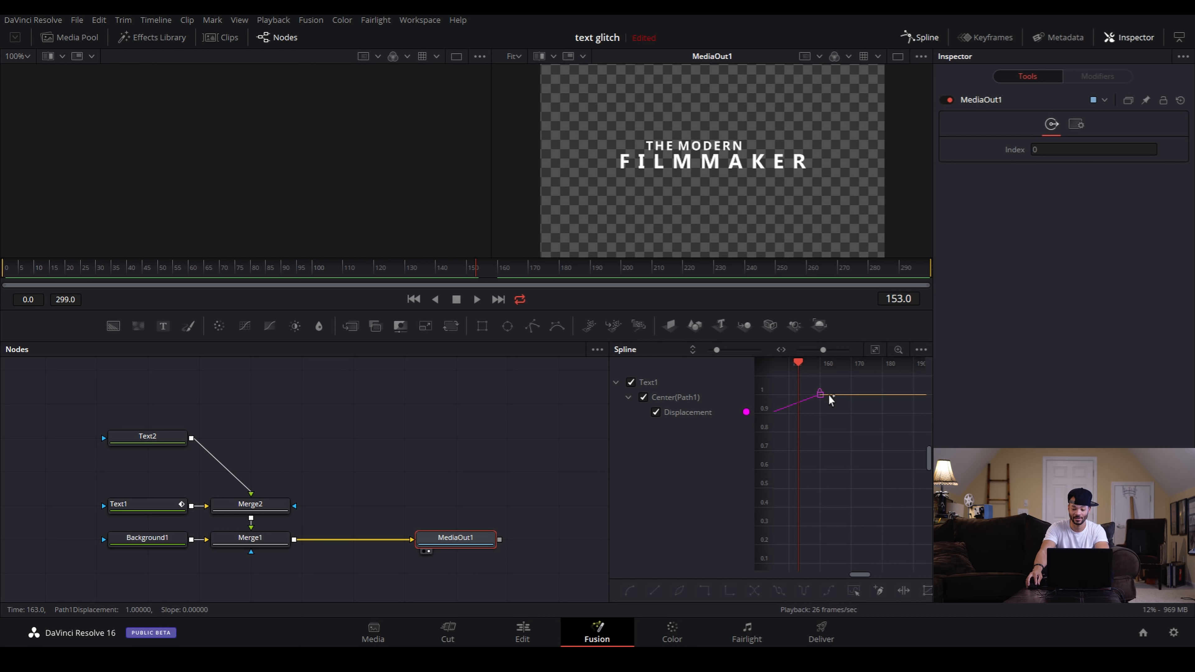
pyautogui.moveTo(824, 392); pyautogui.dragTo(916, 406)
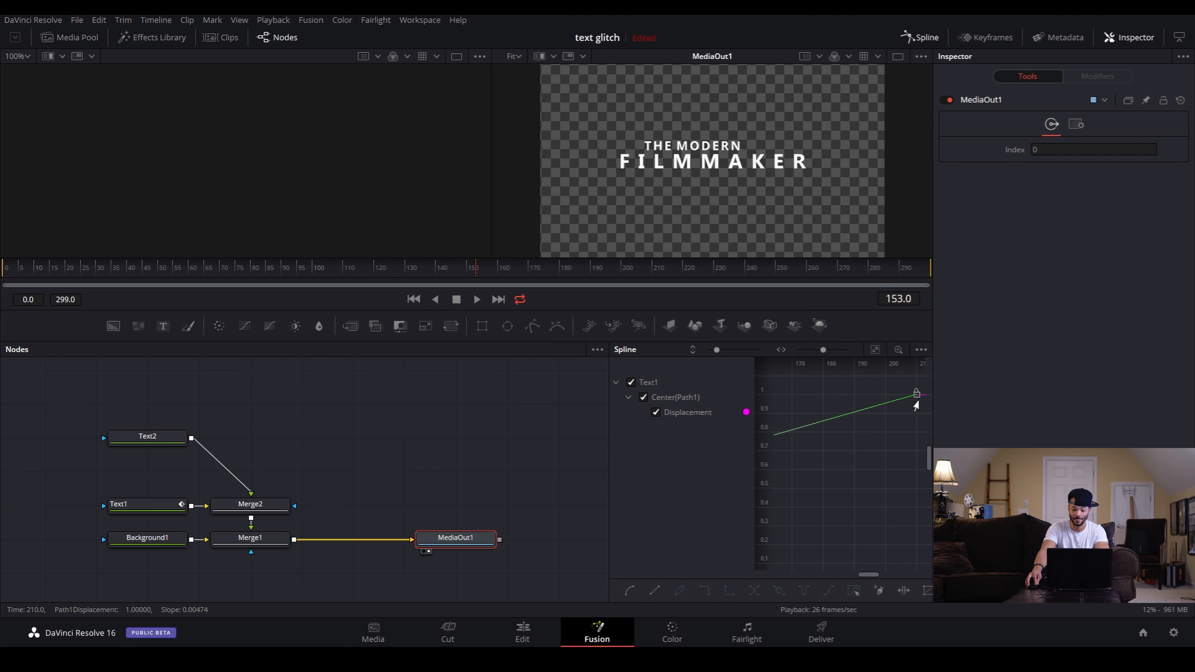
pyautogui.click(10, 270)
pyautogui.press('space')
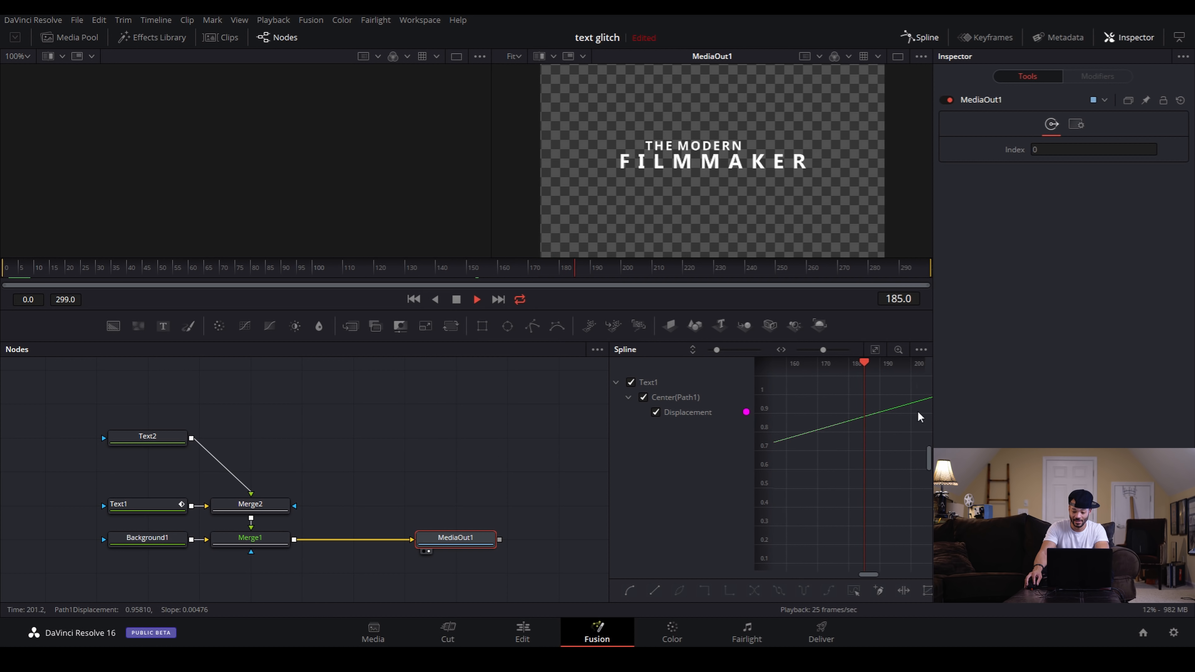
pyautogui.press('space')
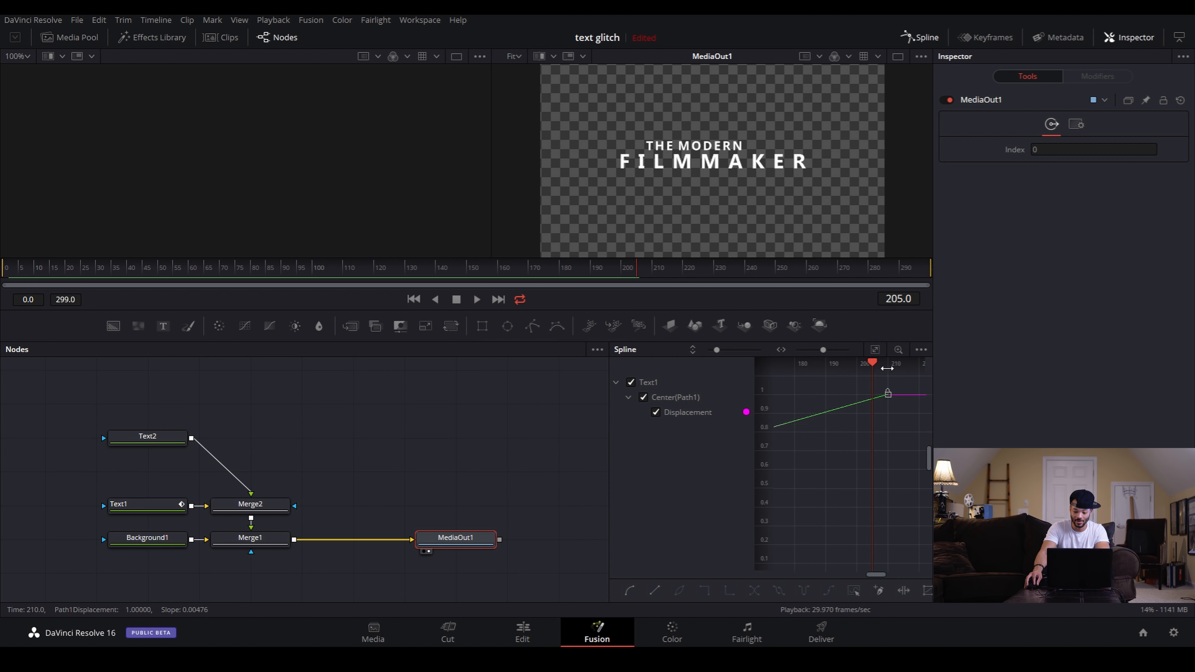
# Add Center keyframes to the Text2 node at frames 0 and 210.
pyautogui.click(143, 433)
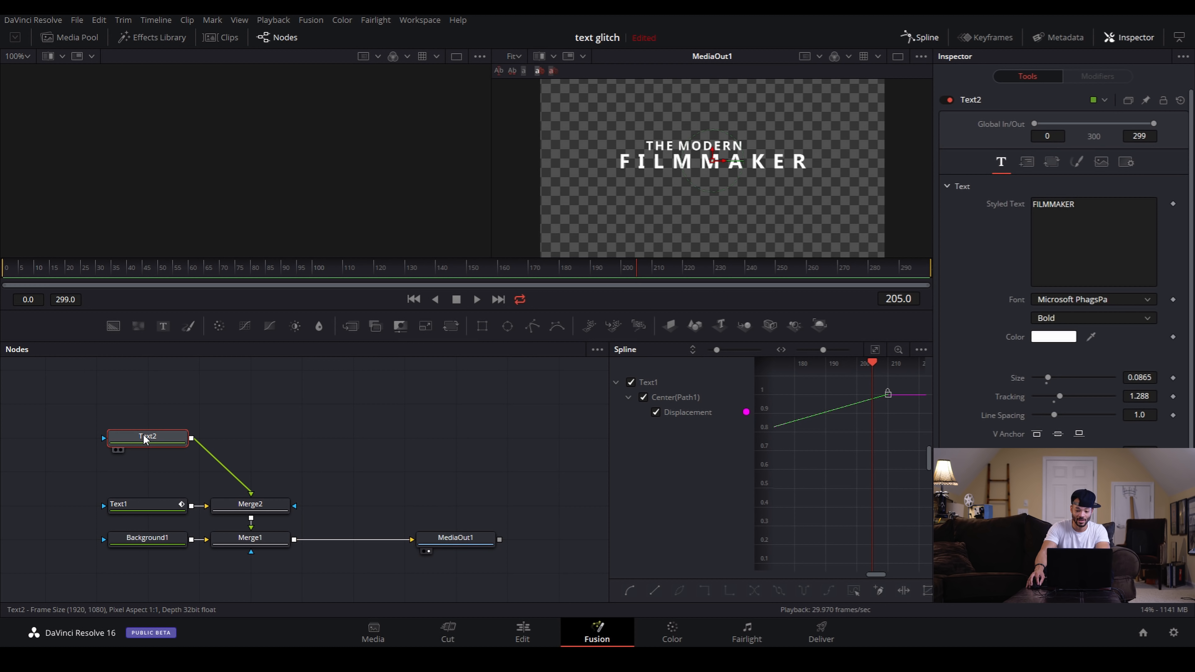
pyautogui.moveTo(18, 275); pyautogui.dragTo(2, 275)
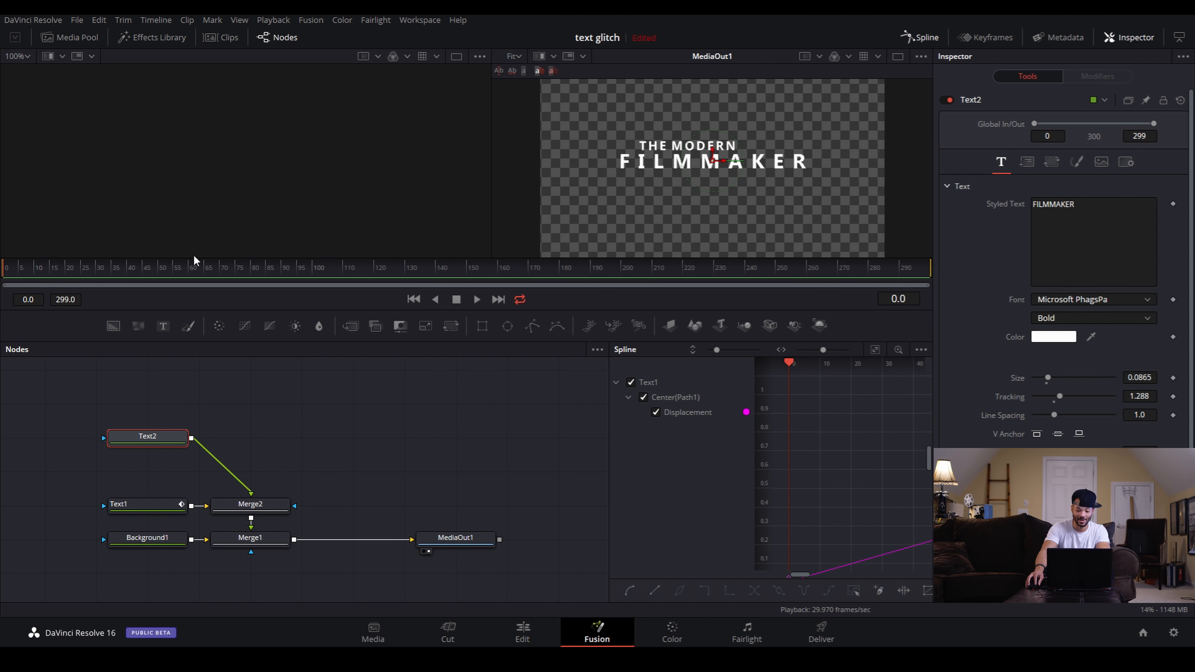
pyautogui.click(1026, 161)
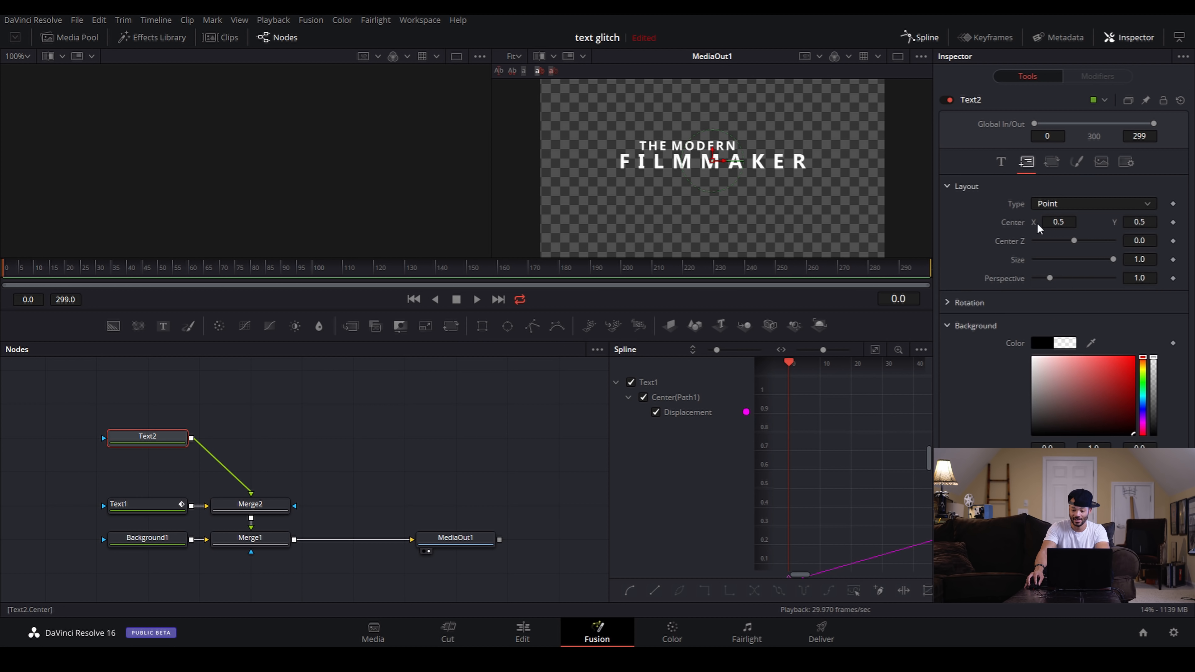
pyautogui.click(1174, 223)
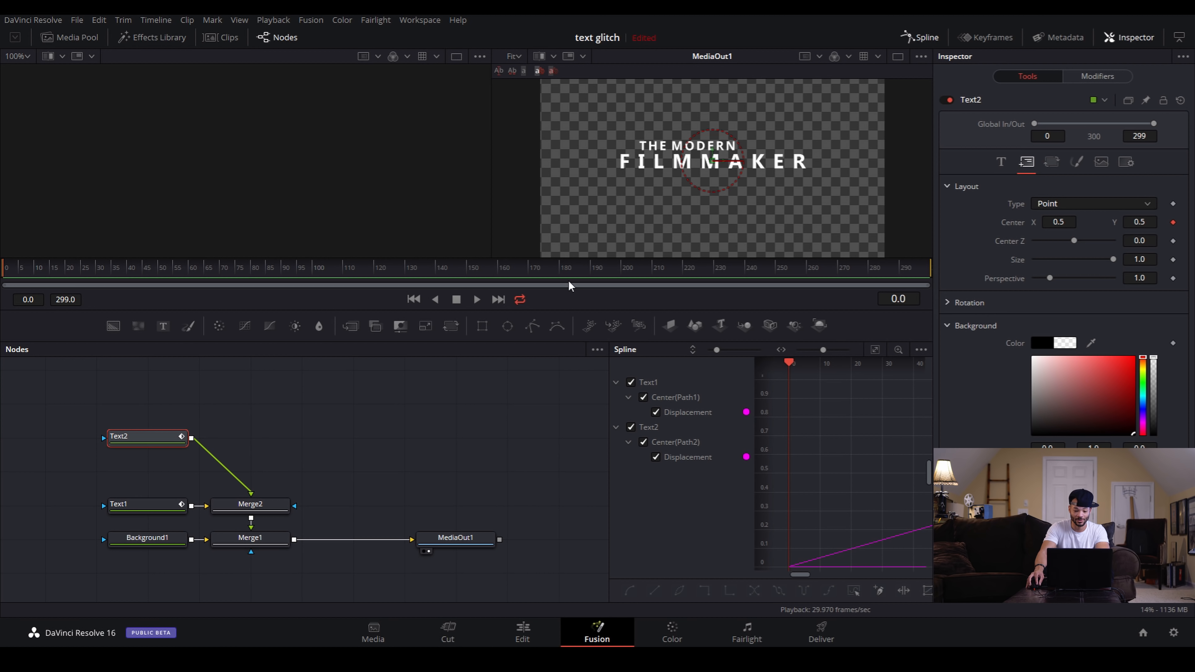
pyautogui.click(654, 271)
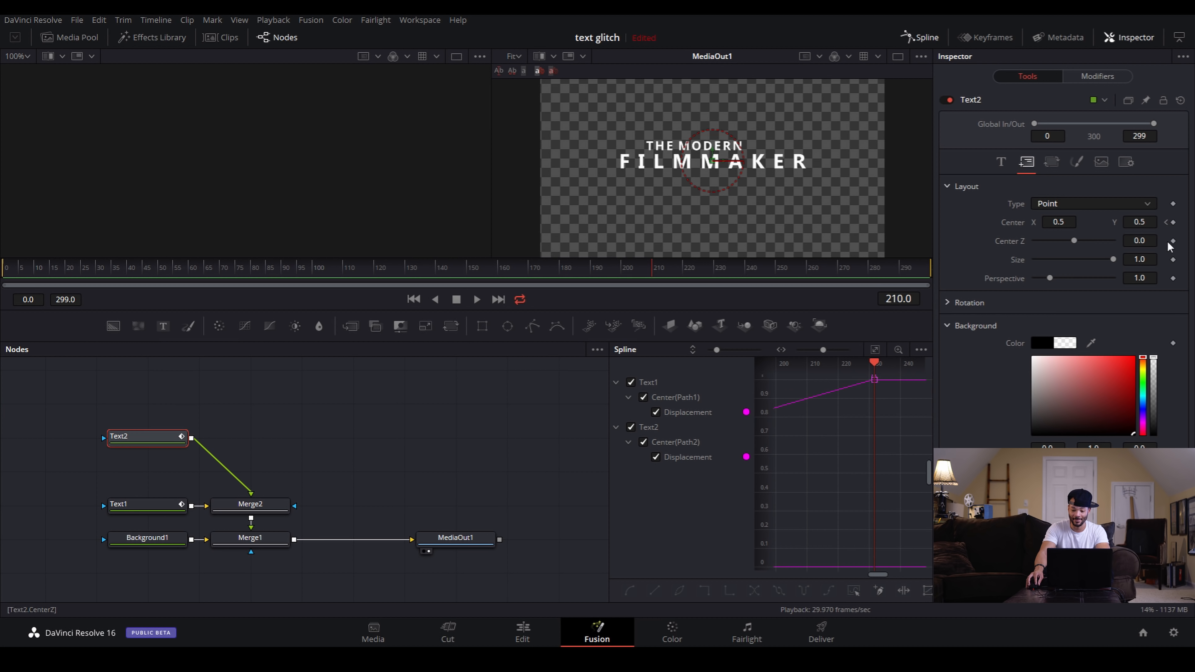
pyautogui.click(1173, 222)
# Set the Center X of the "FILMMAKER" text to 0.521 at frame 0.
pyautogui.press('Home')
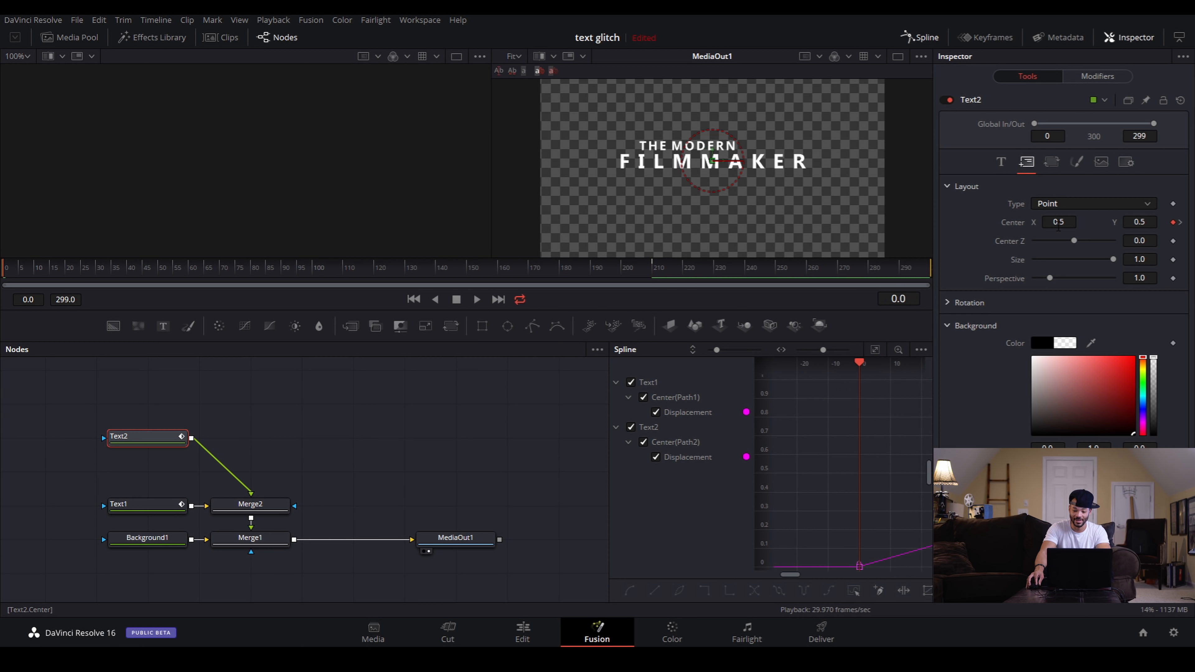
pyautogui.moveTo(1058, 226); pyautogui.dragTo(1066, 226)
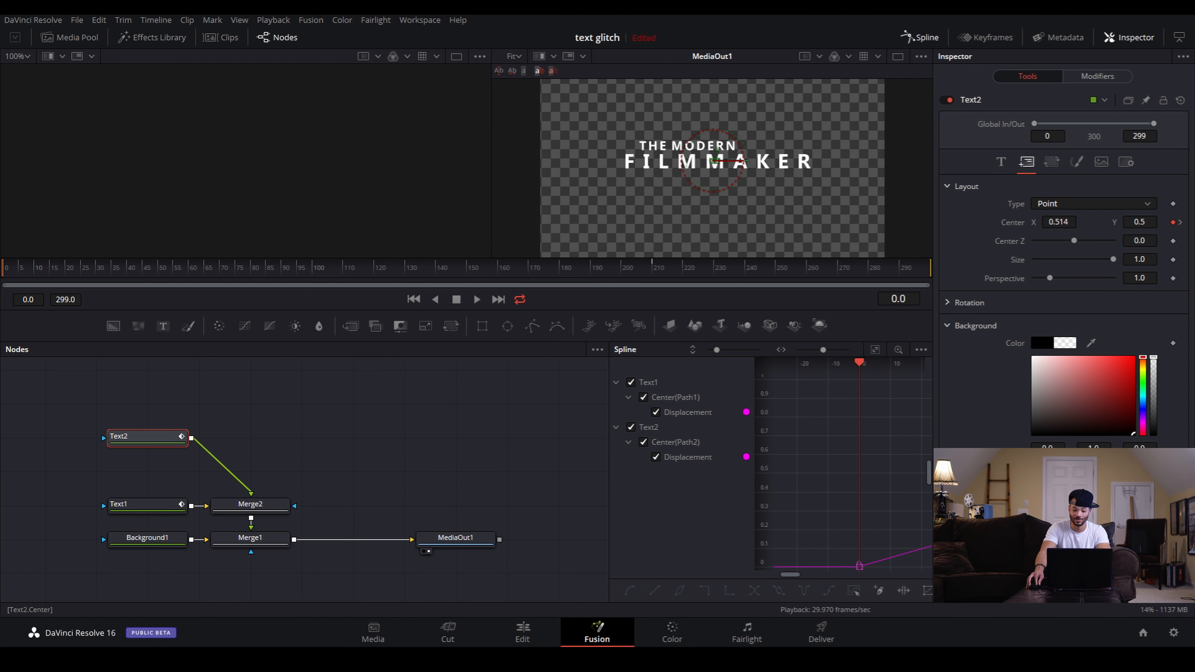
pyautogui.moveTo(1066, 226); pyautogui.dragTo(1068, 226)
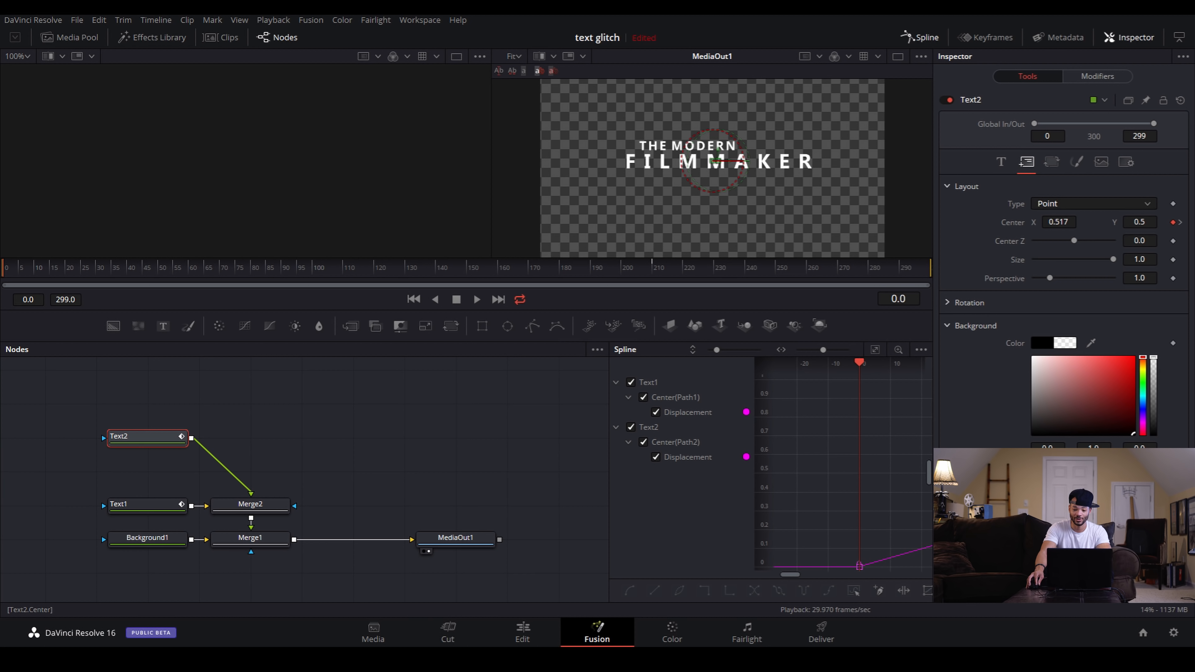
pyautogui.moveTo(1068, 226); pyautogui.dragTo(1070, 226)
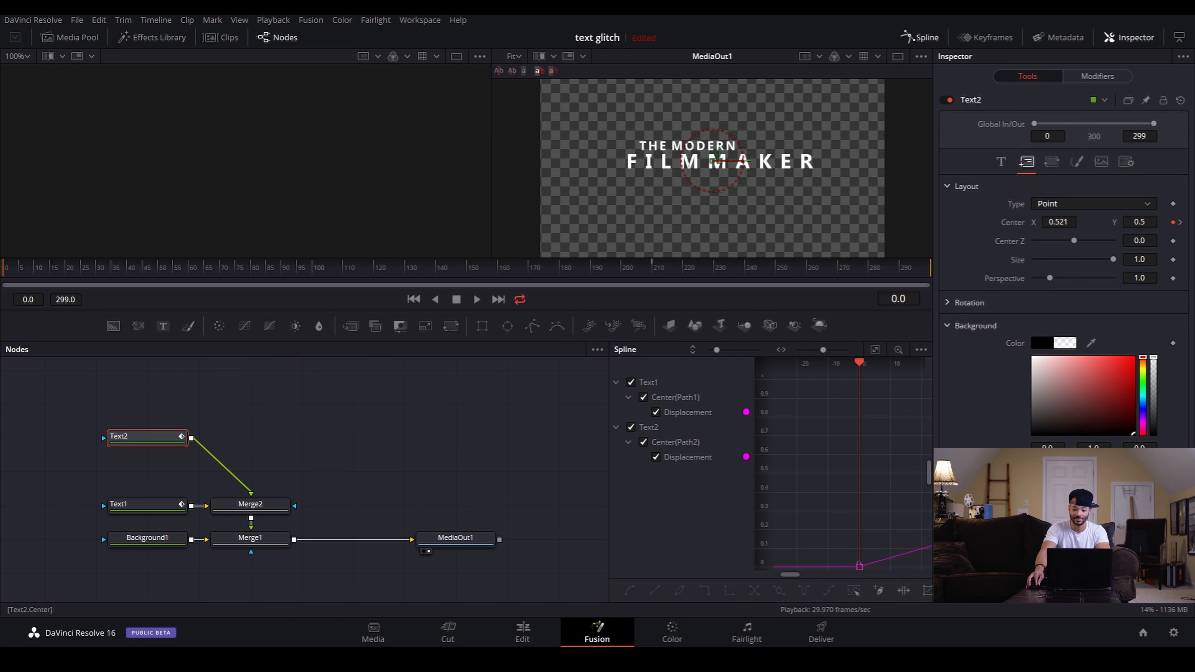
# Play the composition to check both text lines drifting in opposite directions, and return to frame 0.
pyautogui.click(470, 541)
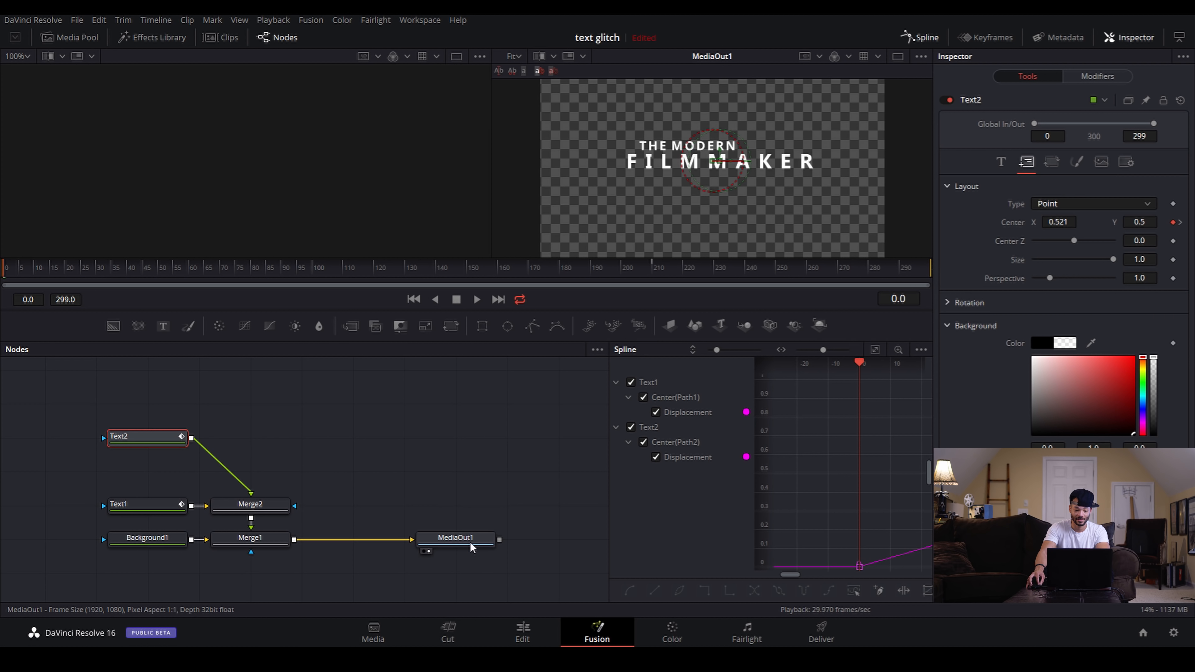
pyautogui.press('space')
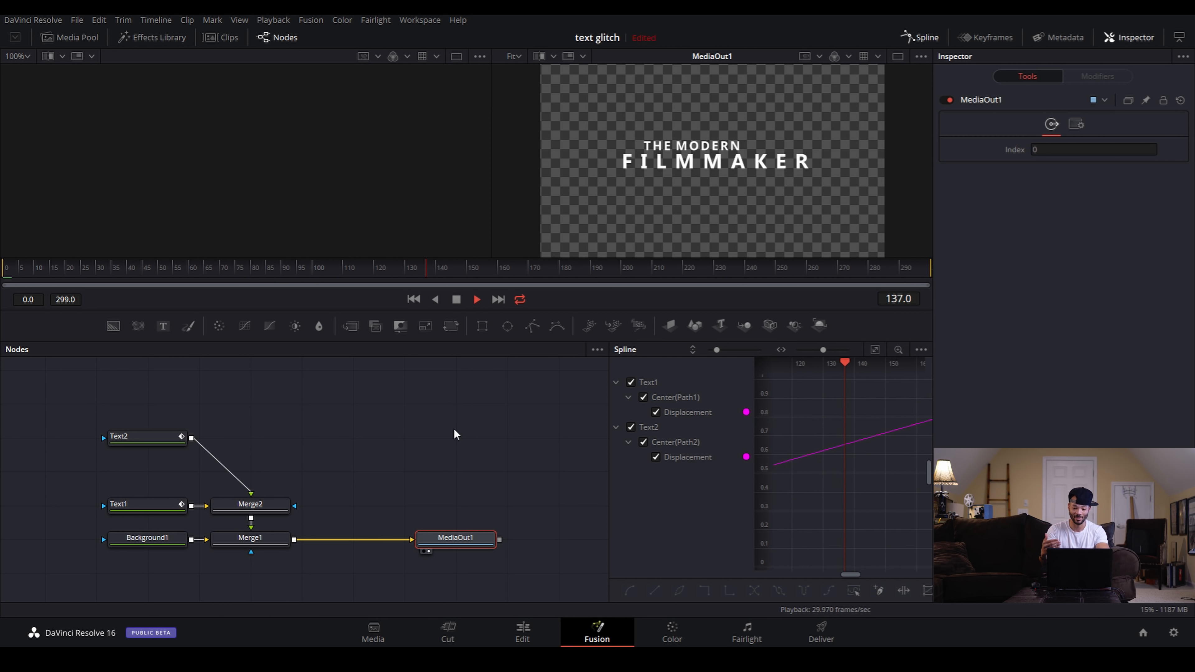
pyautogui.press('space')
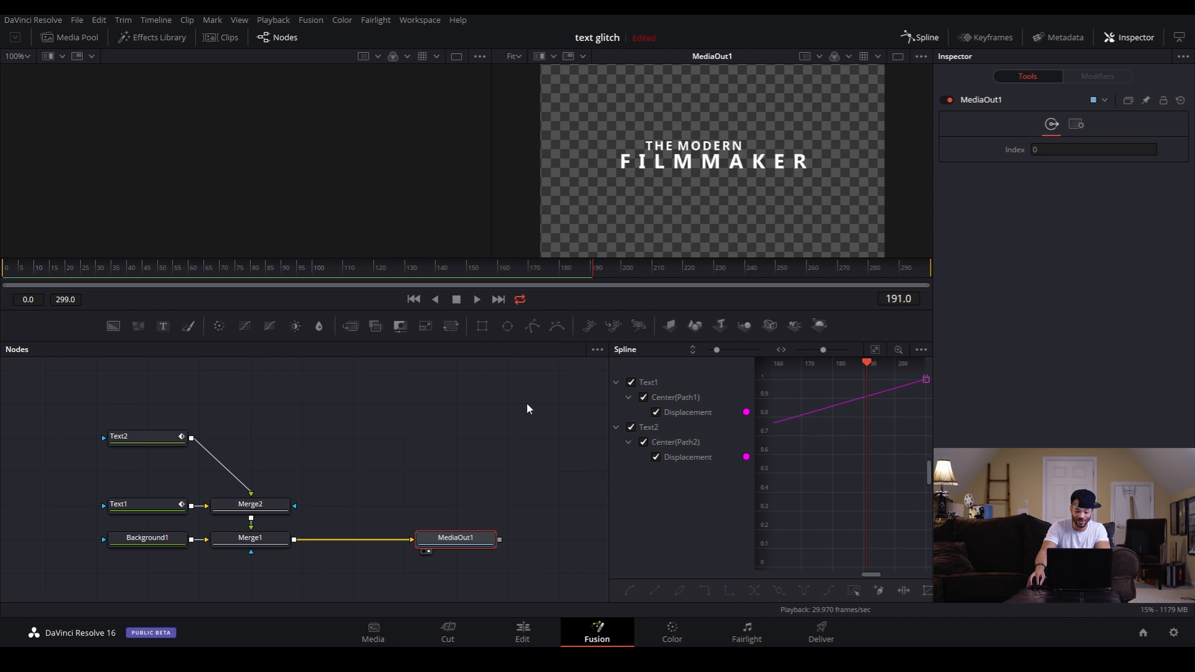
pyautogui.moveTo(31, 267); pyautogui.dragTo(5, 271)
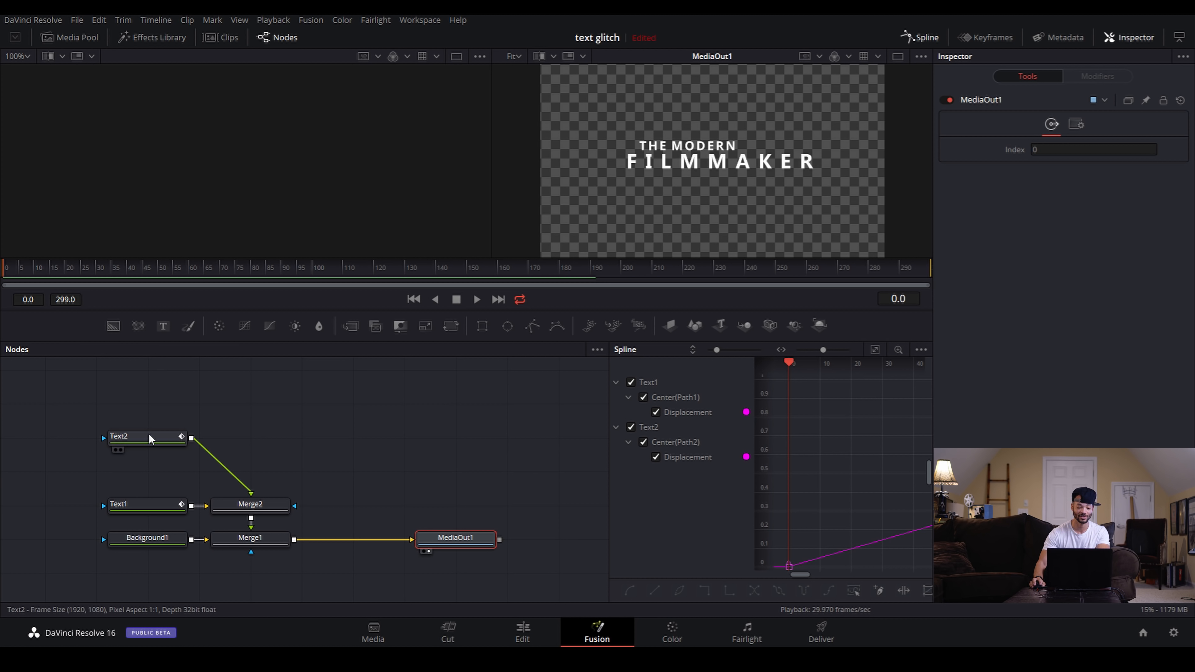
# Place Text2 directly above Text1 and shift the text, background and merge nodes together closer to MediaOut1.
pyautogui.moveTo(149, 435); pyautogui.dragTo(150, 468)
pyautogui.click(150, 470)
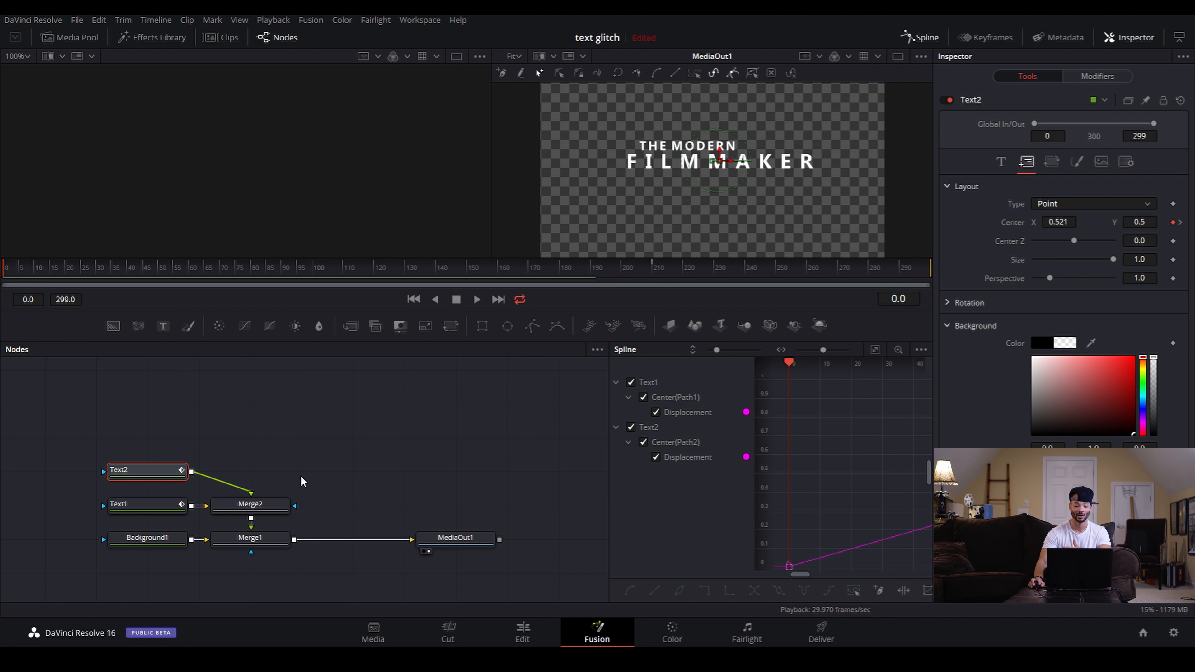
pyautogui.moveTo(311, 439); pyautogui.dragTo(108, 551)
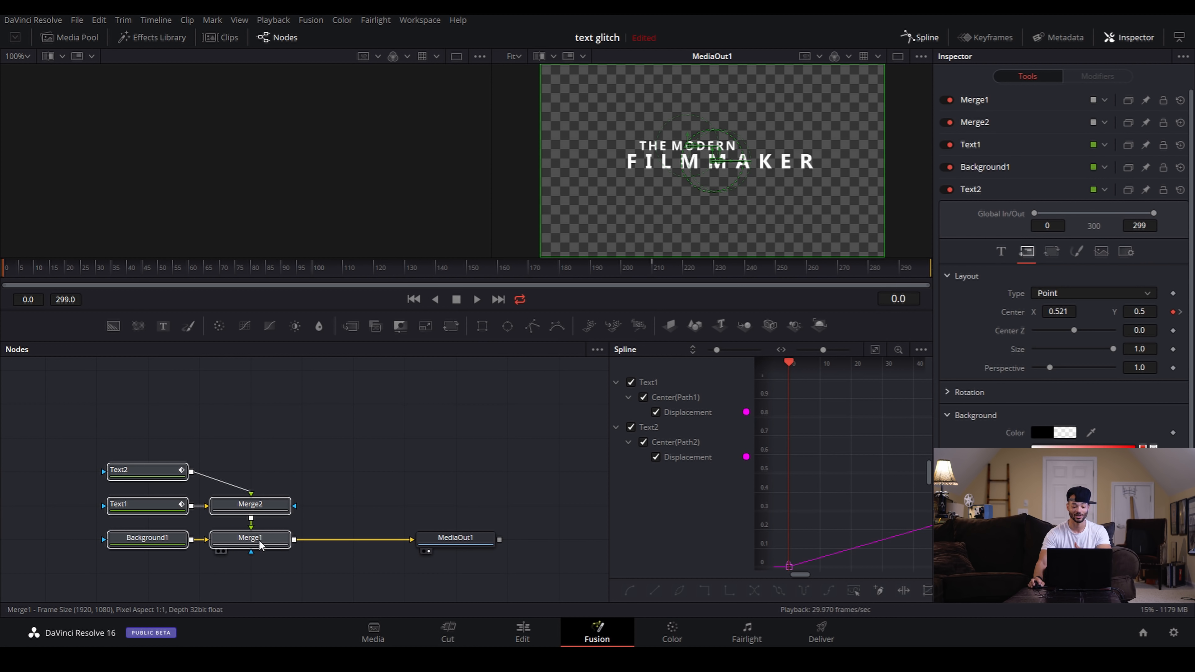
pyautogui.moveTo(261, 545); pyautogui.dragTo(311, 544)
pyautogui.click(310, 544)
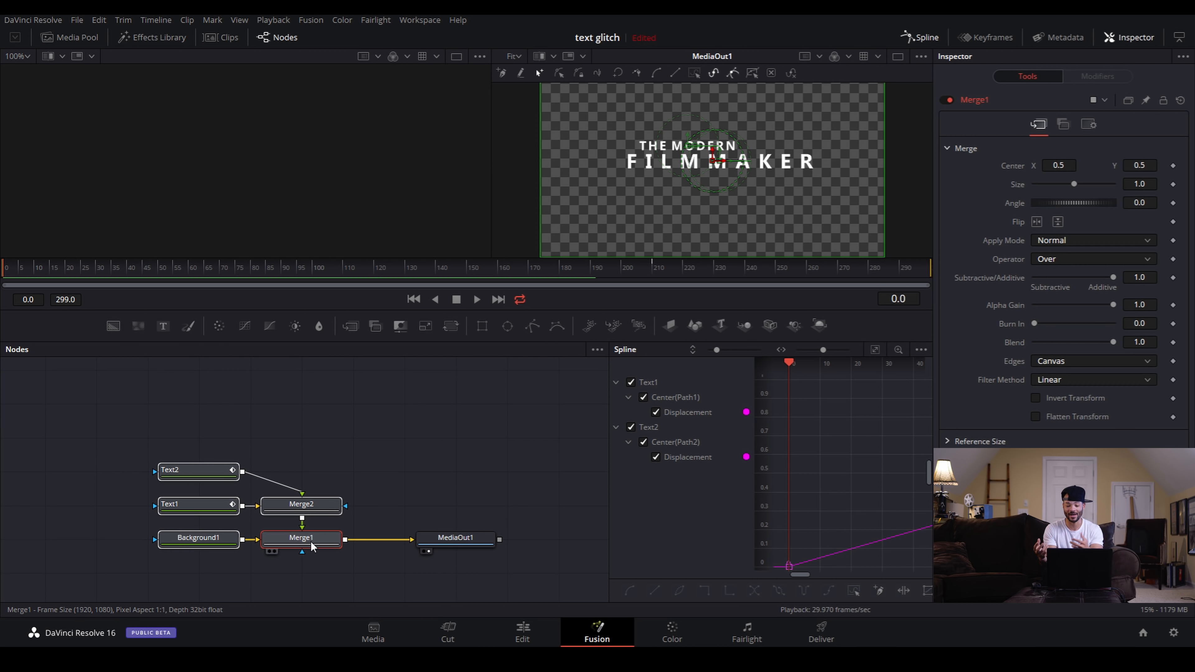
# Add a rectangle mask to Text1, place it beside the text nodes, and connect it to Text2's effect mask as well.
pyautogui.click(228, 470)
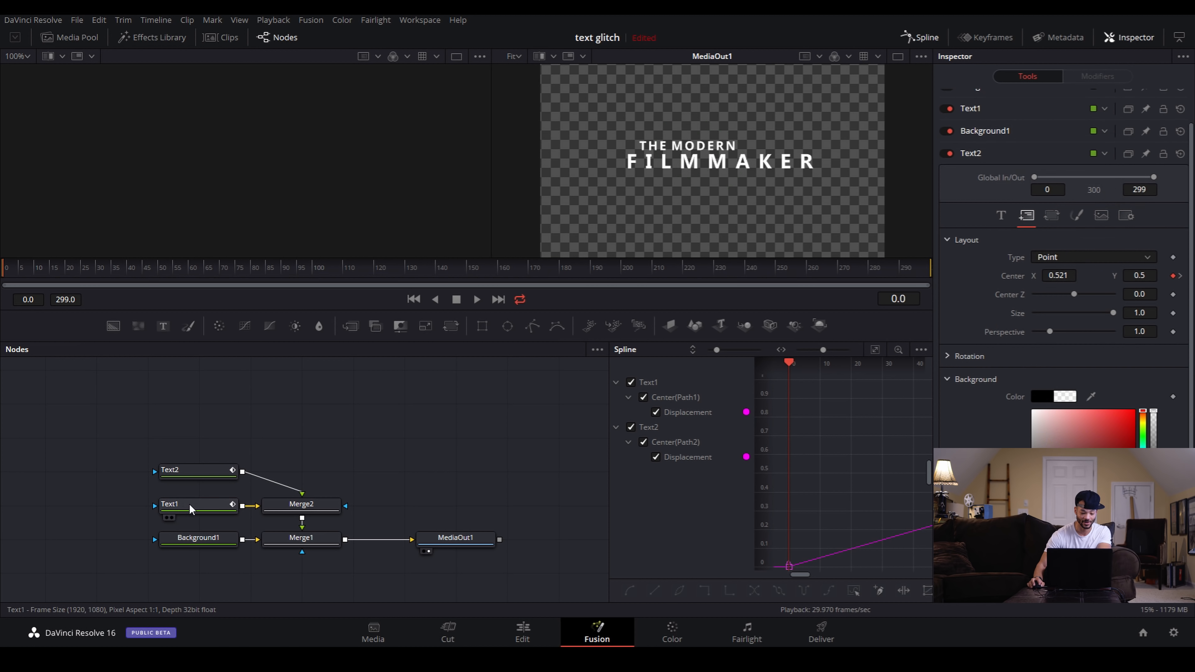
pyautogui.click(235, 513)
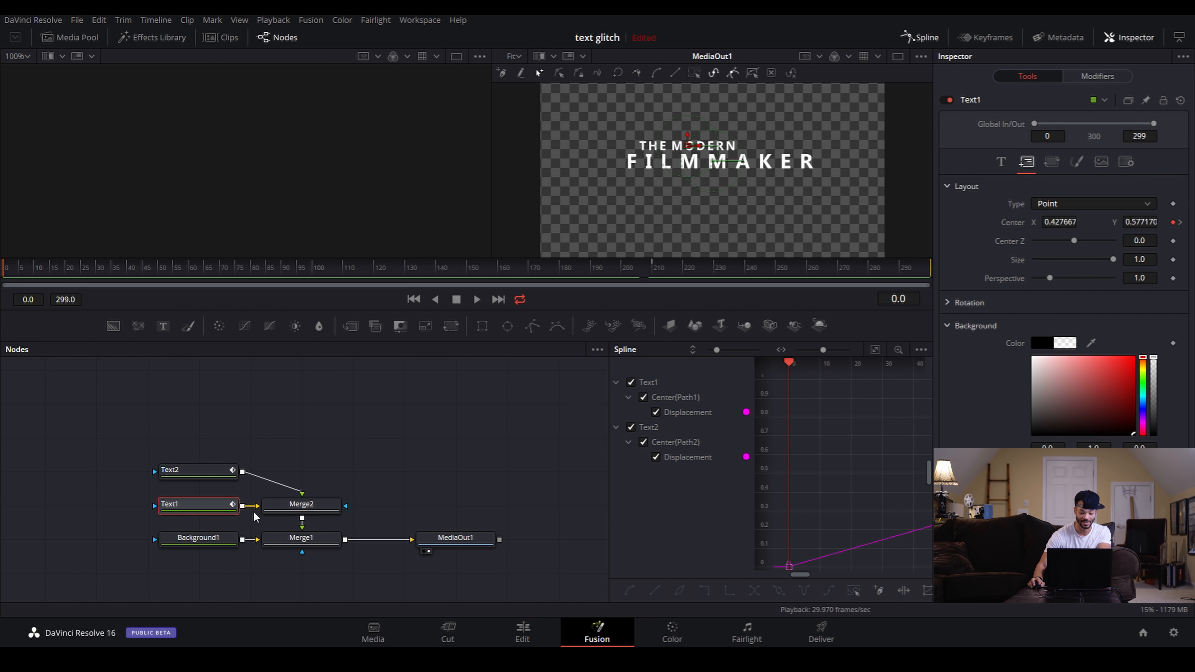
pyautogui.click(483, 326)
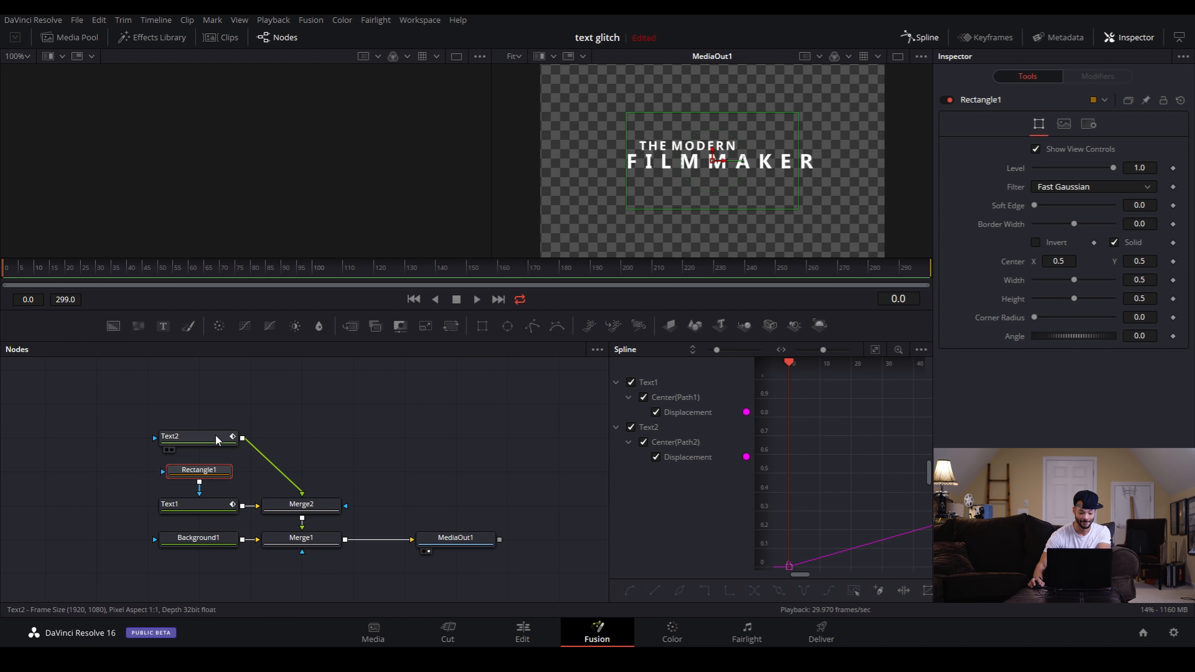
pyautogui.moveTo(207, 471); pyautogui.dragTo(105, 471)
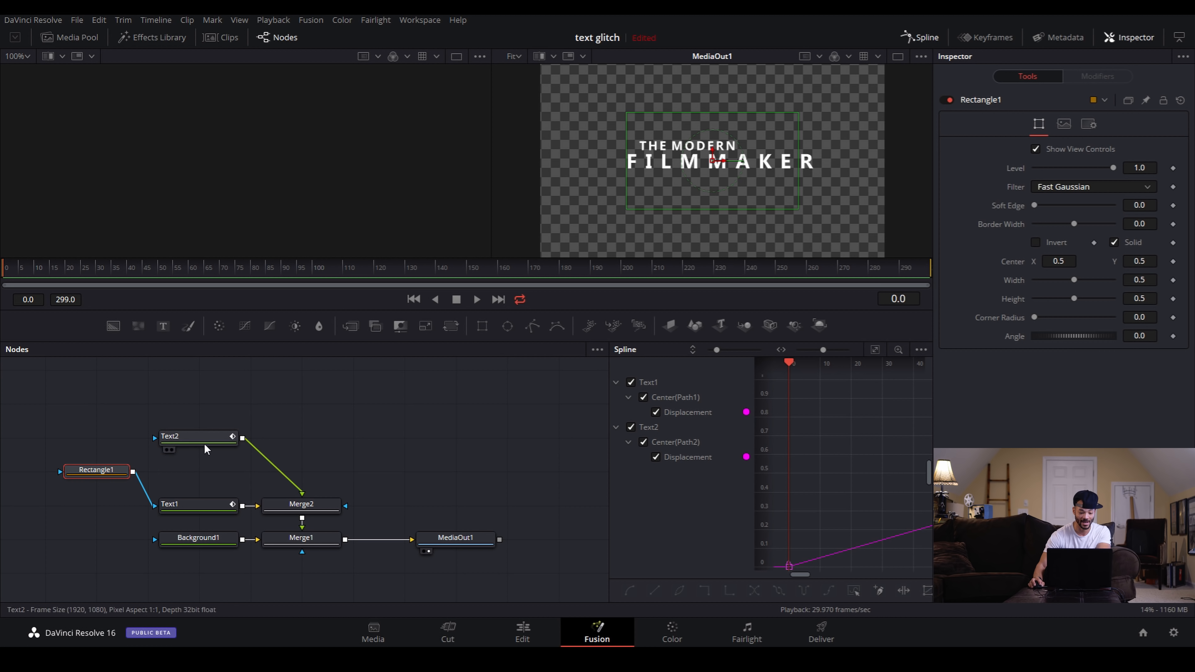
pyautogui.moveTo(207, 437); pyautogui.dragTo(155, 471)
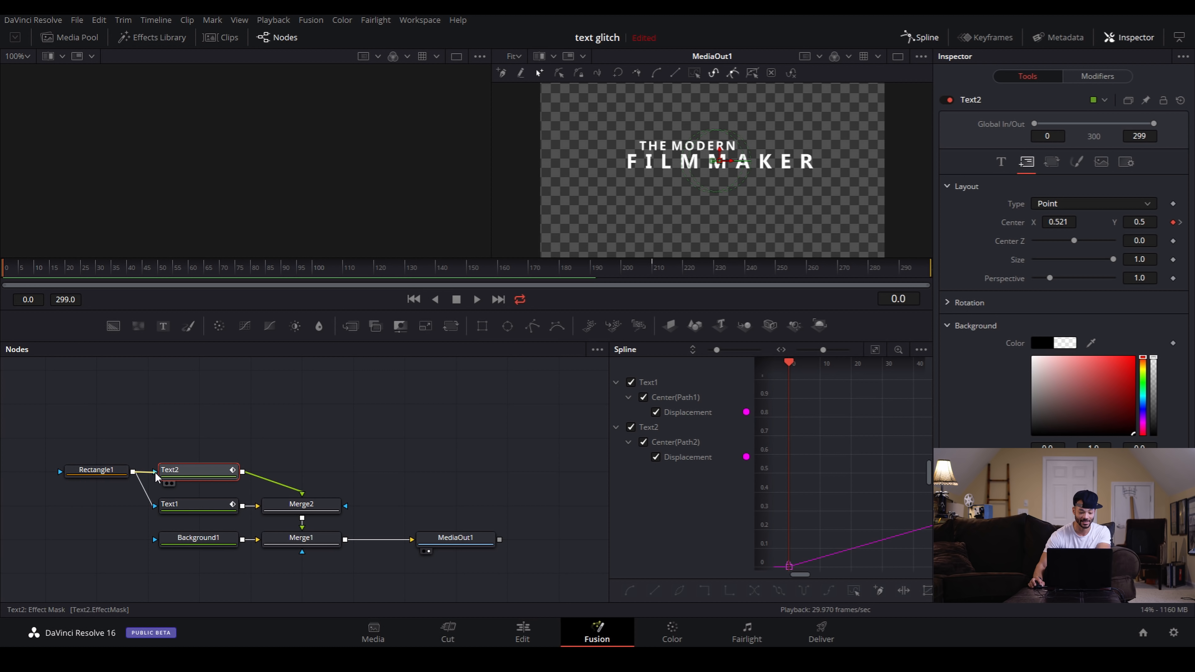
# Slide the Rectangle1 mask sideways across the title to test the masking, and reset its Center X to 0.5.
pyautogui.click(96, 470)
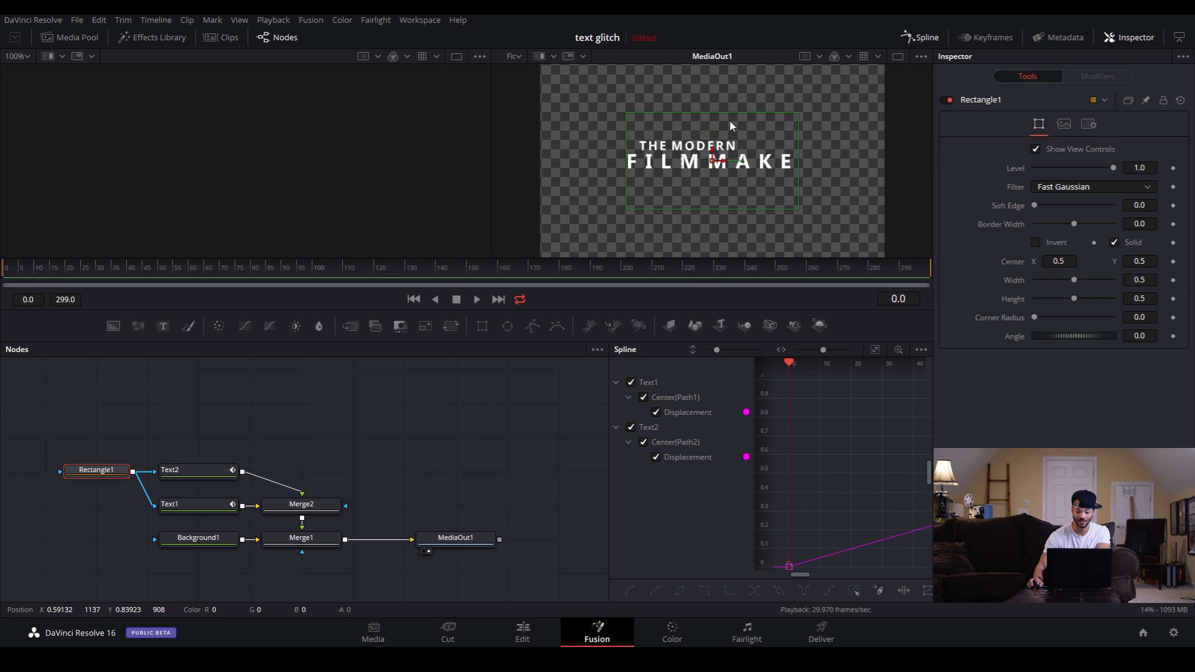
pyautogui.moveTo(719, 164); pyautogui.dragTo(758, 204)
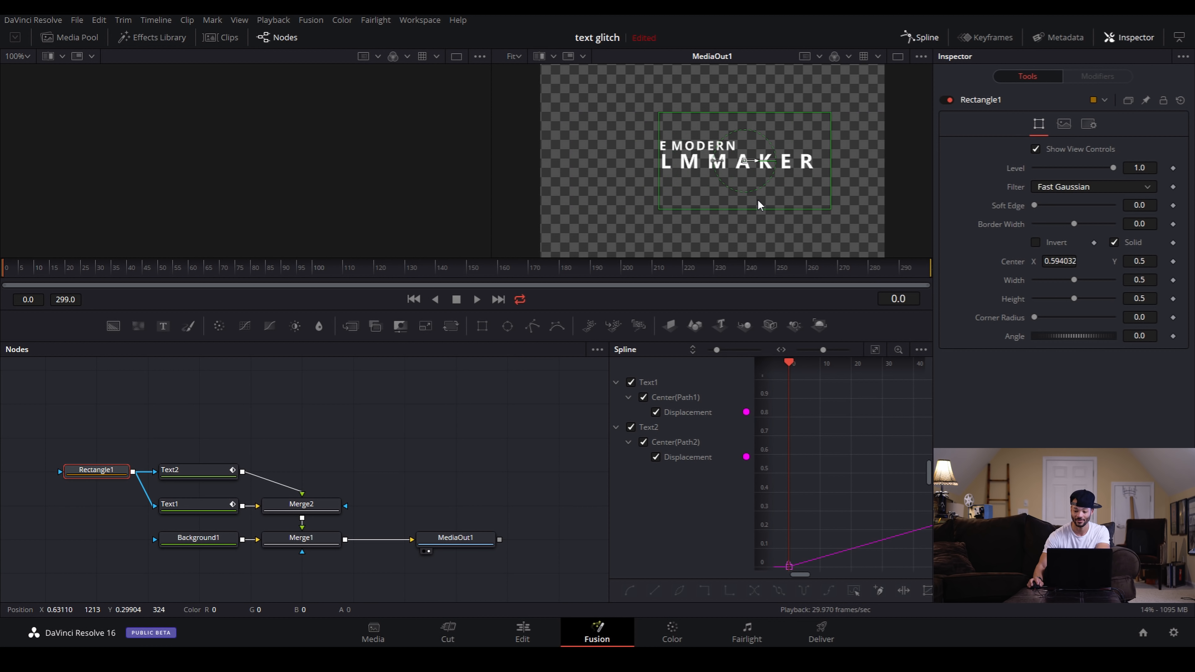
pyautogui.moveTo(758, 163); pyautogui.dragTo(736, 163)
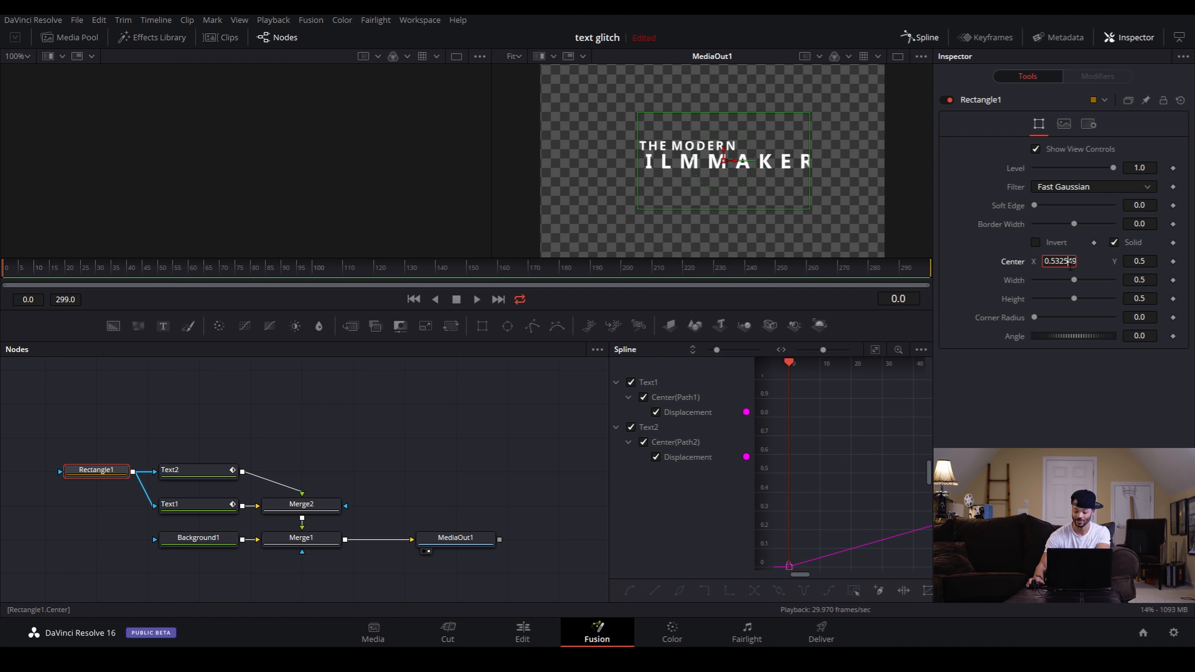
pyautogui.doubleClick(1071, 263)
pyautogui.write('0.5')
pyautogui.press('Tab')
pyautogui.click(1081, 411)
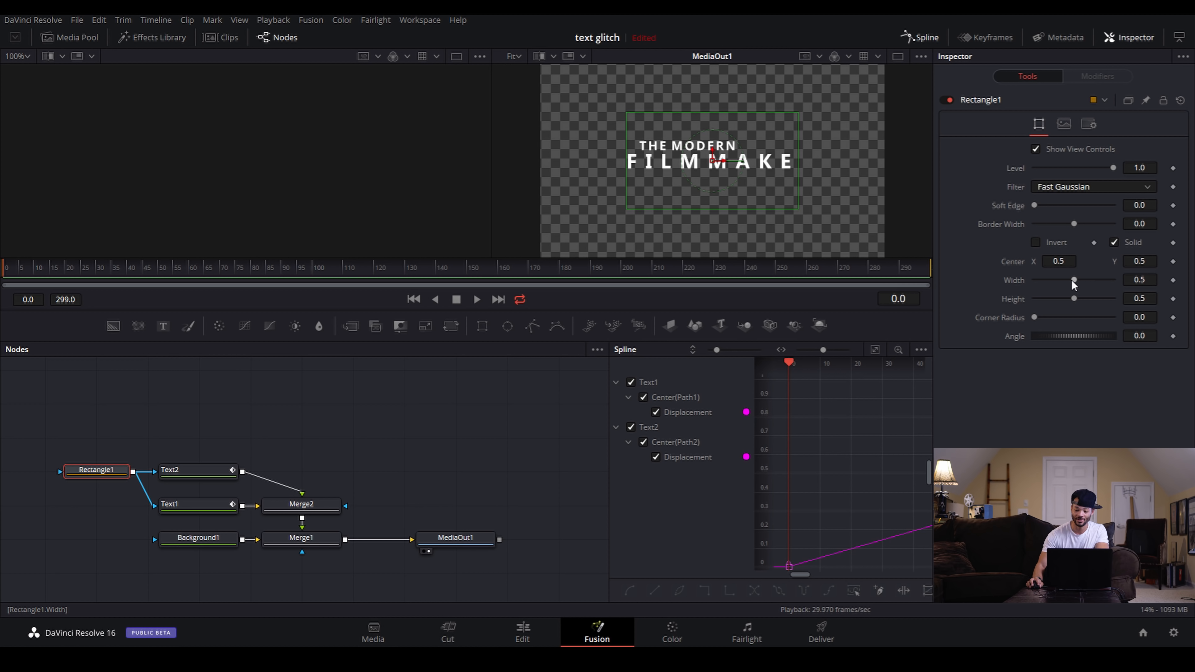
# Shrink the Rectangle1 mask to width 0.126 and height 0.307, and move it over the title's first letters at center about 0.285, 0.645.
pyautogui.moveTo(1071, 279)
pyautogui.mouseDown()
pyautogui.moveTo(1042, 281)
pyautogui.moveTo(1058, 298)
pyautogui.mouseUp()
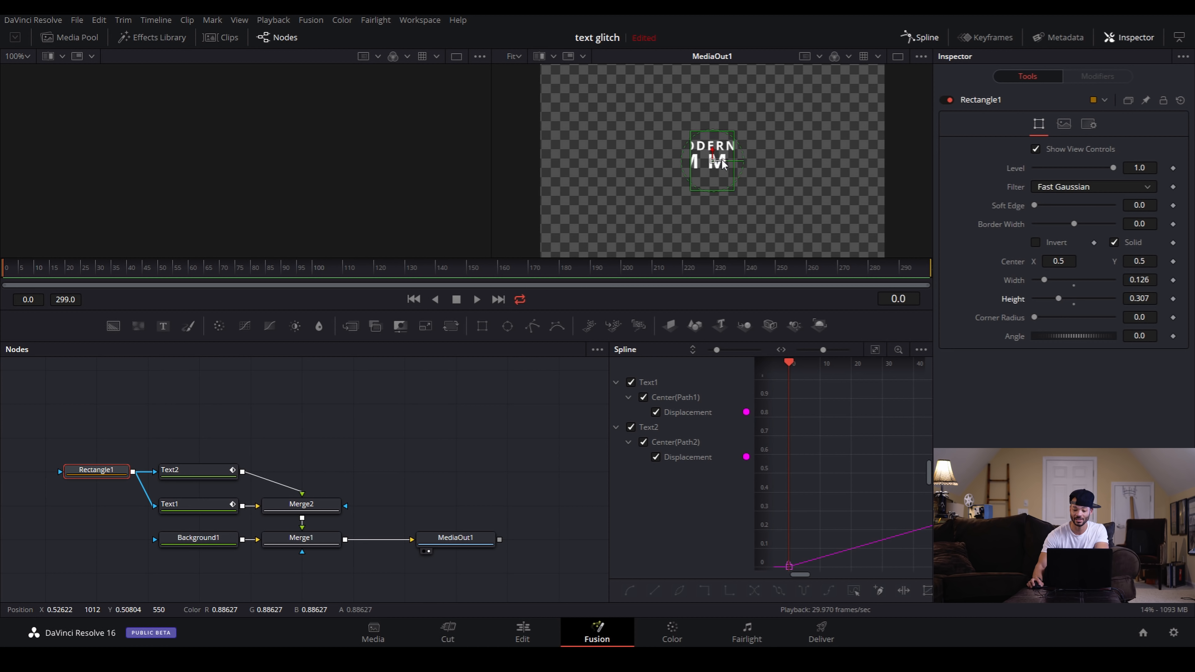
pyautogui.moveTo(723, 163); pyautogui.dragTo(649, 167)
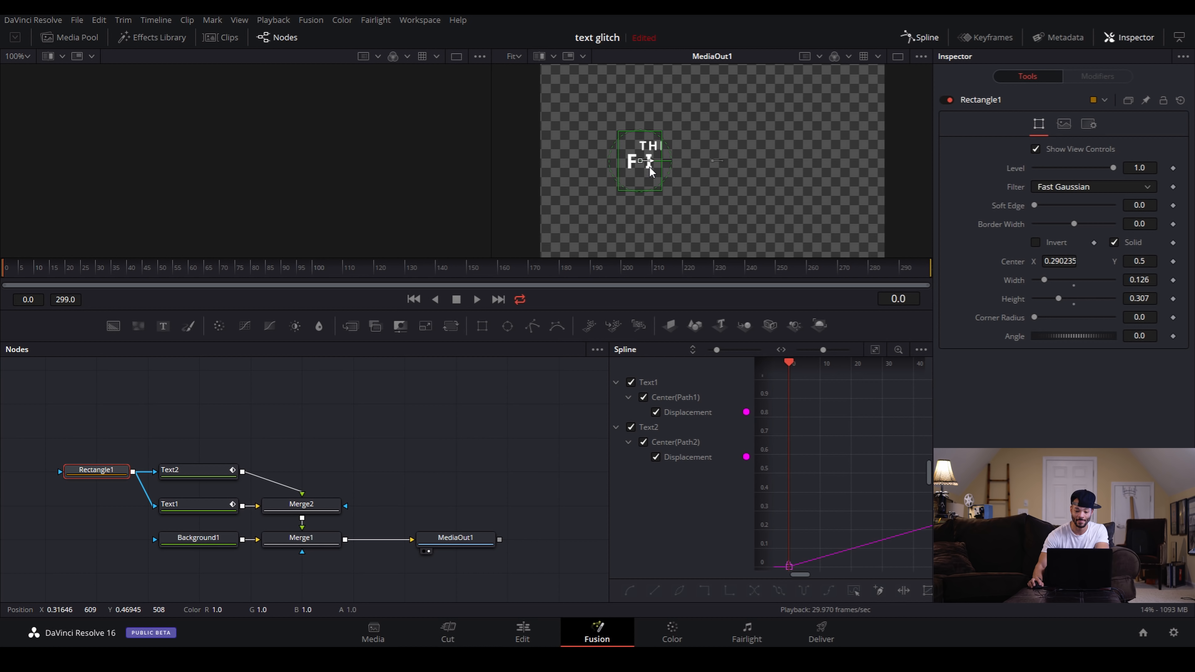
pyautogui.moveTo(648, 167); pyautogui.dragTo(638, 125)
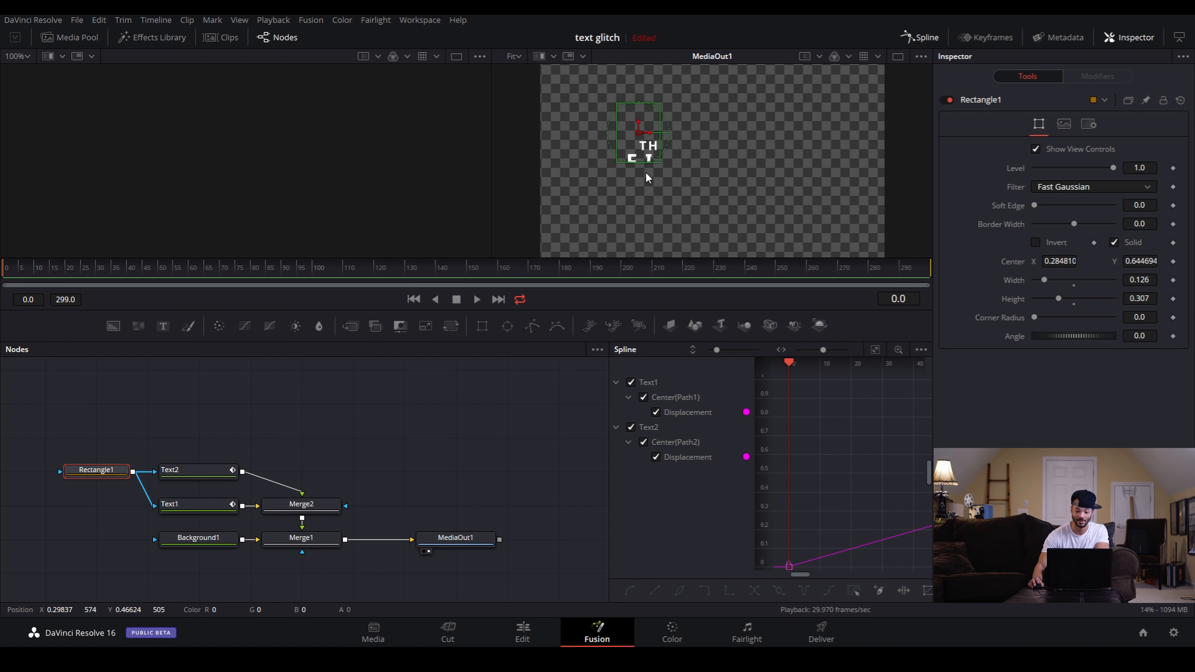
# Fine-tune Rectangle1's Center Y to about 0.642 so it cuts through the first letters of "FILMMAKER", and check the result without mask outlines.
pyautogui.click(516, 56)
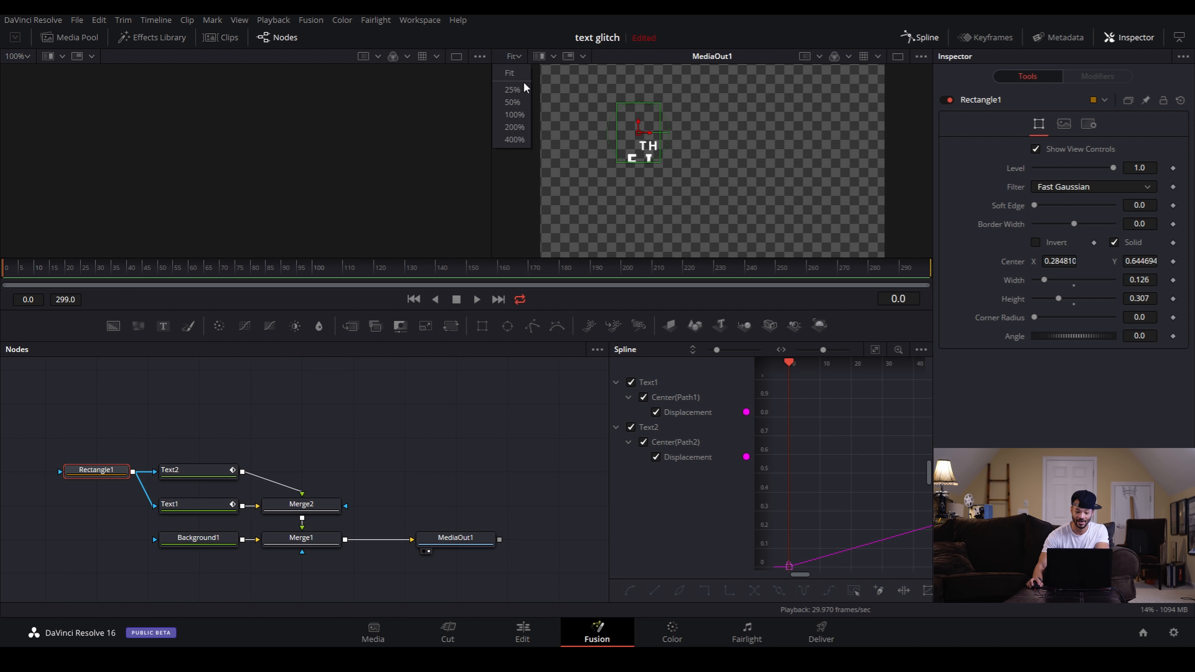
pyautogui.click(517, 113)
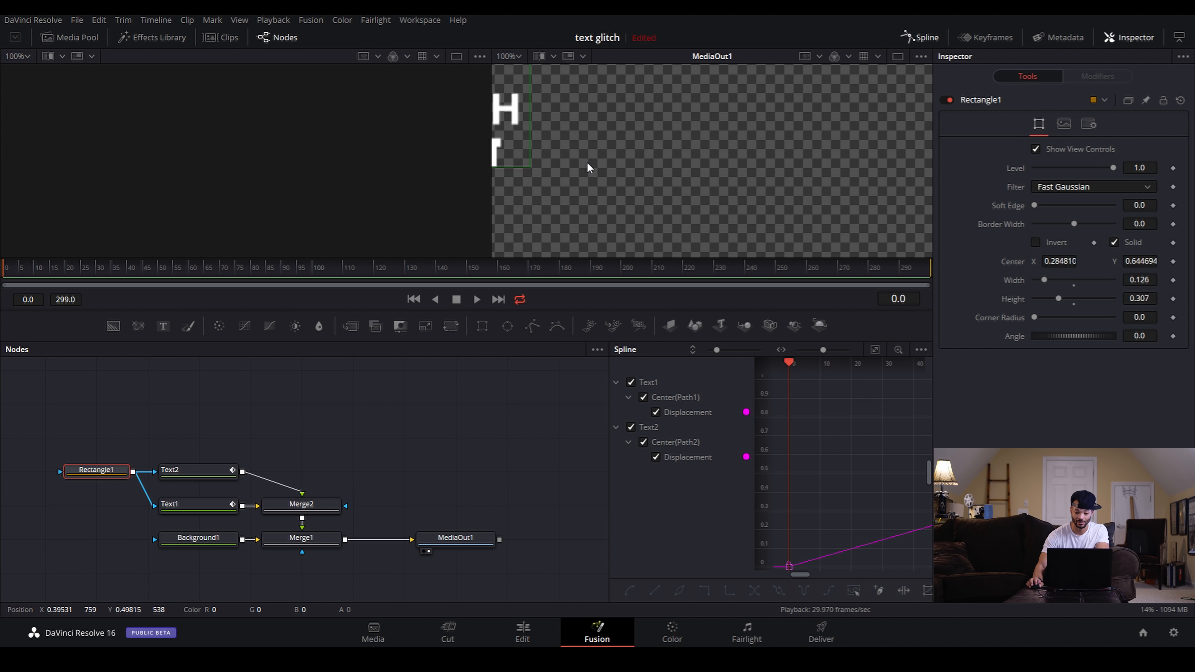
pyautogui.moveTo(713, 169); pyautogui.dragTo(745, 164)
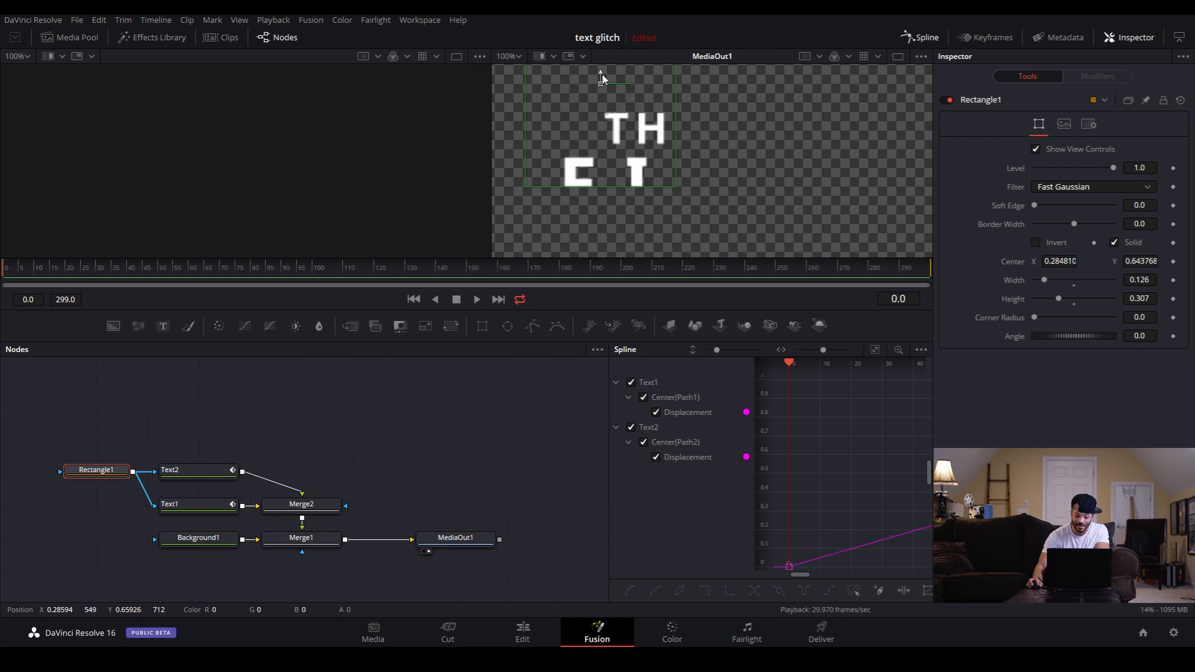
pyautogui.moveTo(604, 74); pyautogui.dragTo(603, 76)
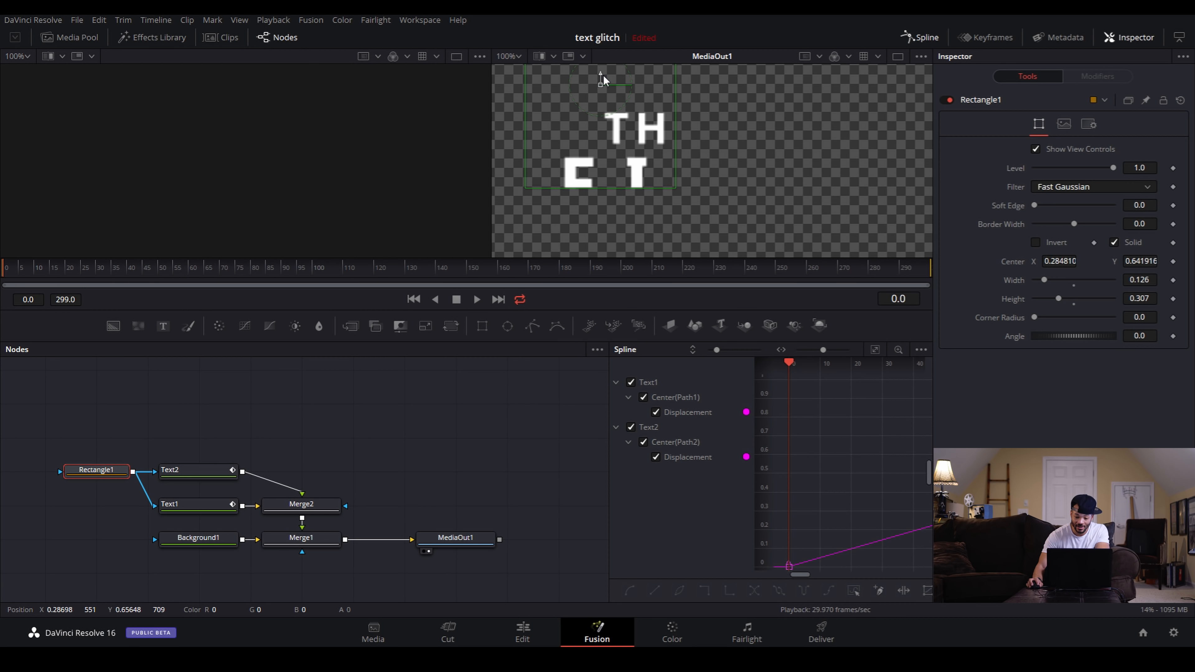
pyautogui.click(444, 536)
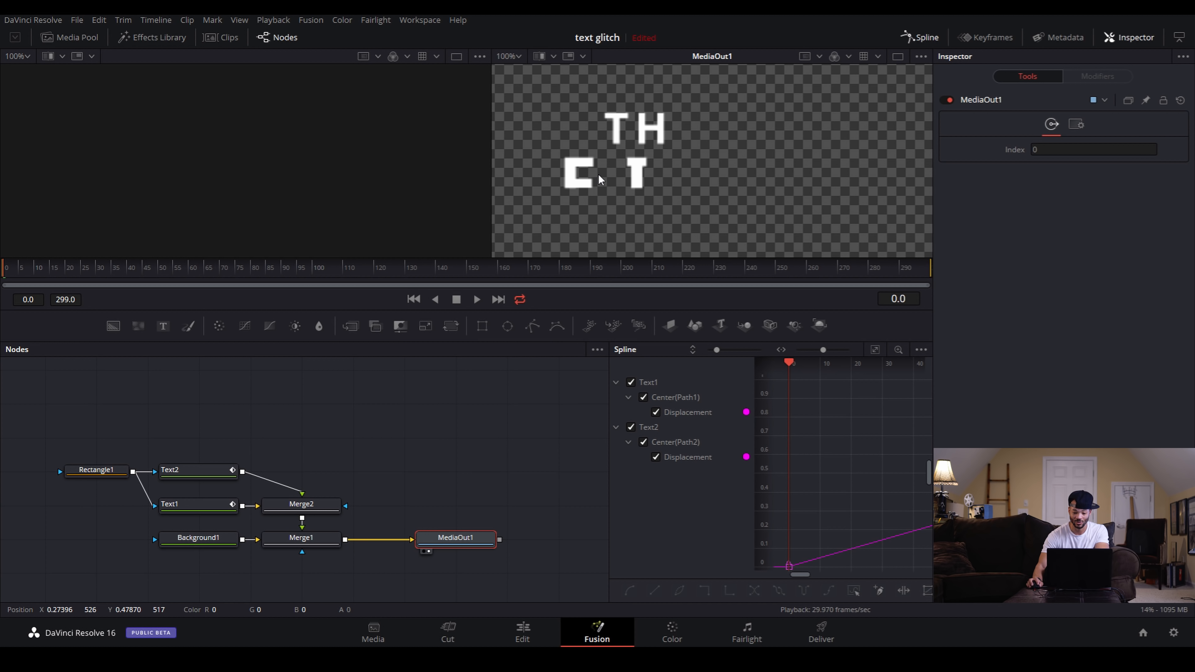
pyautogui.click(519, 55)
pyautogui.click(510, 74)
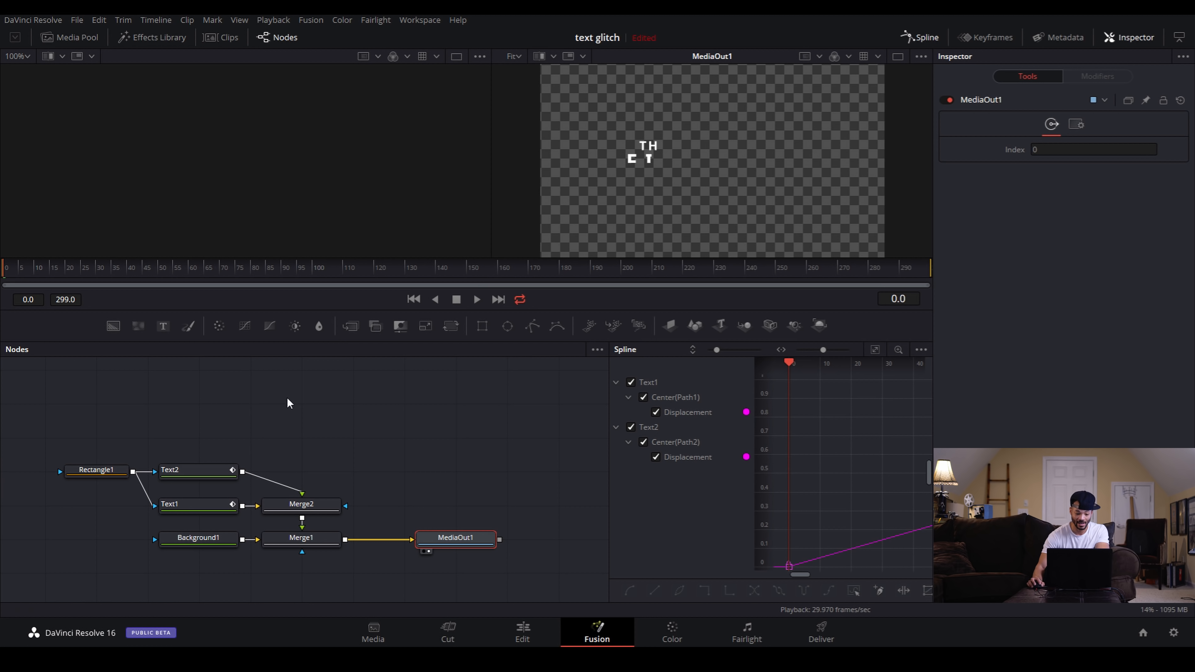
# Place Rectangle1 well above Text2 and add a second rectangle mask between them in the chain.
pyautogui.moveTo(101, 473); pyautogui.dragTo(195, 401)
pyautogui.click(209, 381)
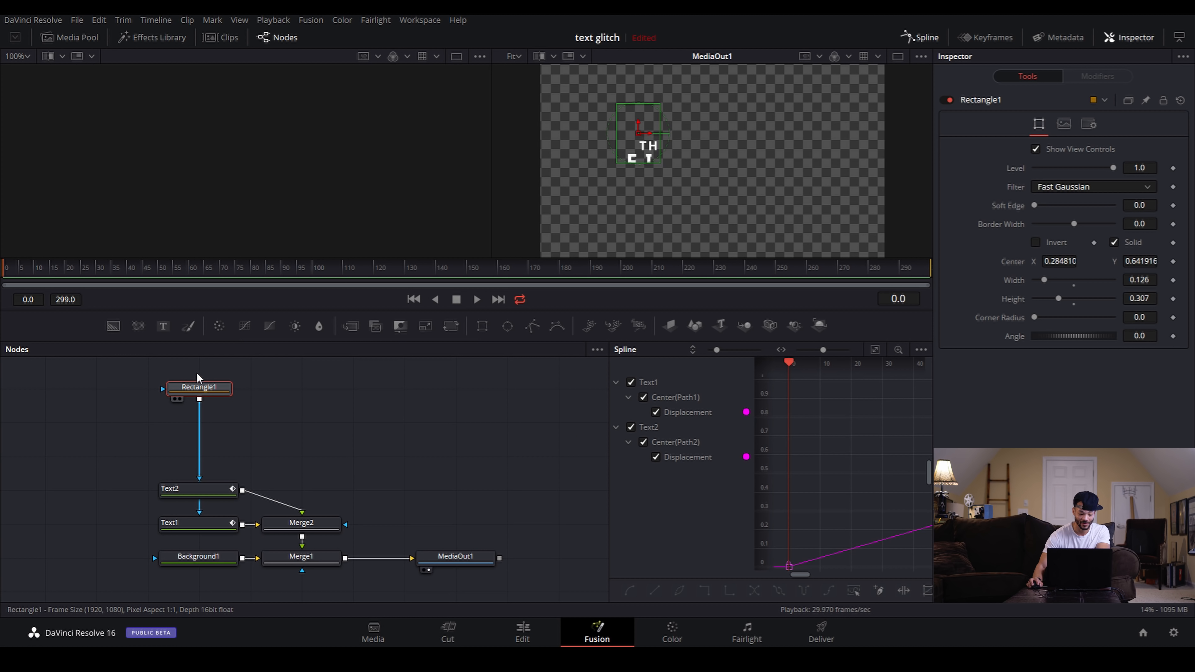
pyautogui.click(486, 331)
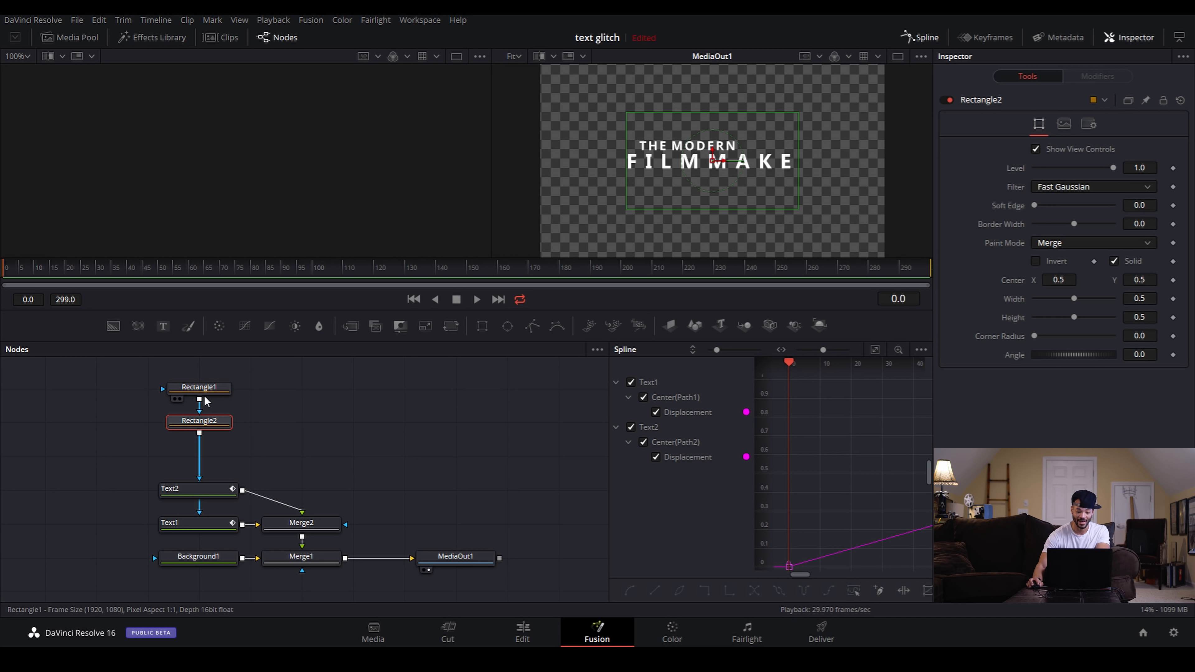
# Try the Rectangle2 mask over the beginning of the title, and reset its Center X to 0.5.
pyautogui.moveTo(719, 162); pyautogui.dragTo(654, 185)
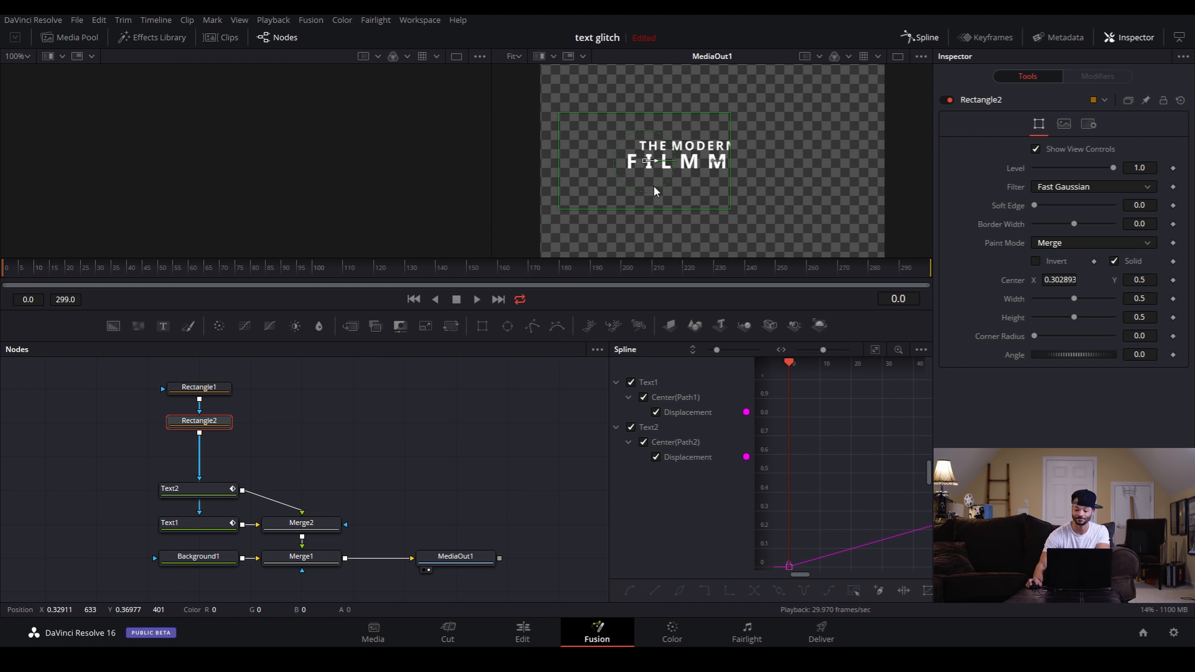
pyautogui.click(1066, 279)
pyautogui.write('0.5')
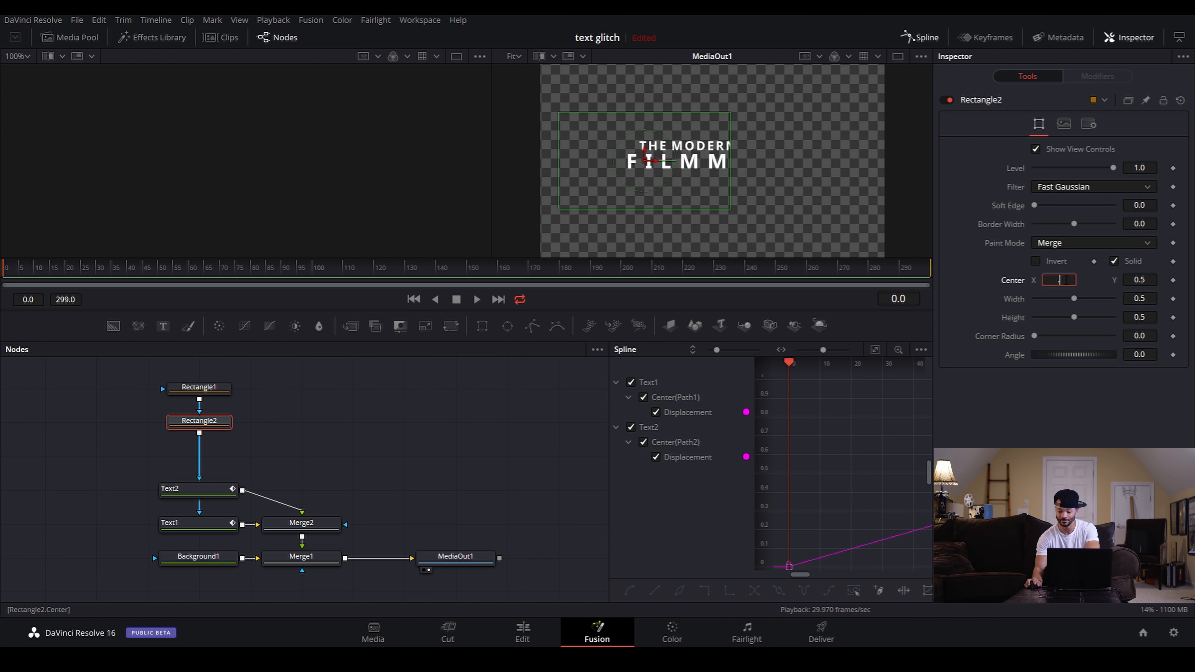
pyautogui.press('Tab')
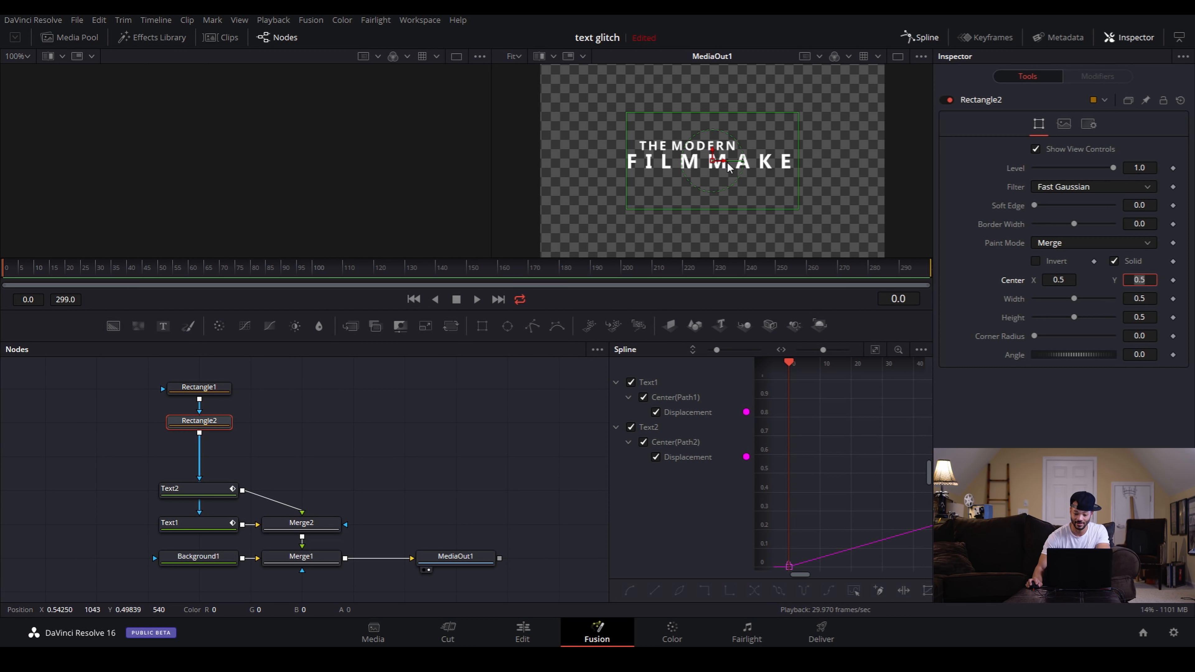
# Shrink the Rectangle2 mask to width 0.136 and height 0.271, and move it beside the first mask at Center X about 0.415.
pyautogui.moveTo(1149, 299); pyautogui.dragTo(977, 299)
pyautogui.moveTo(1146, 322); pyautogui.dragTo(1039, 322)
pyautogui.moveTo(726, 166); pyautogui.dragTo(697, 165)
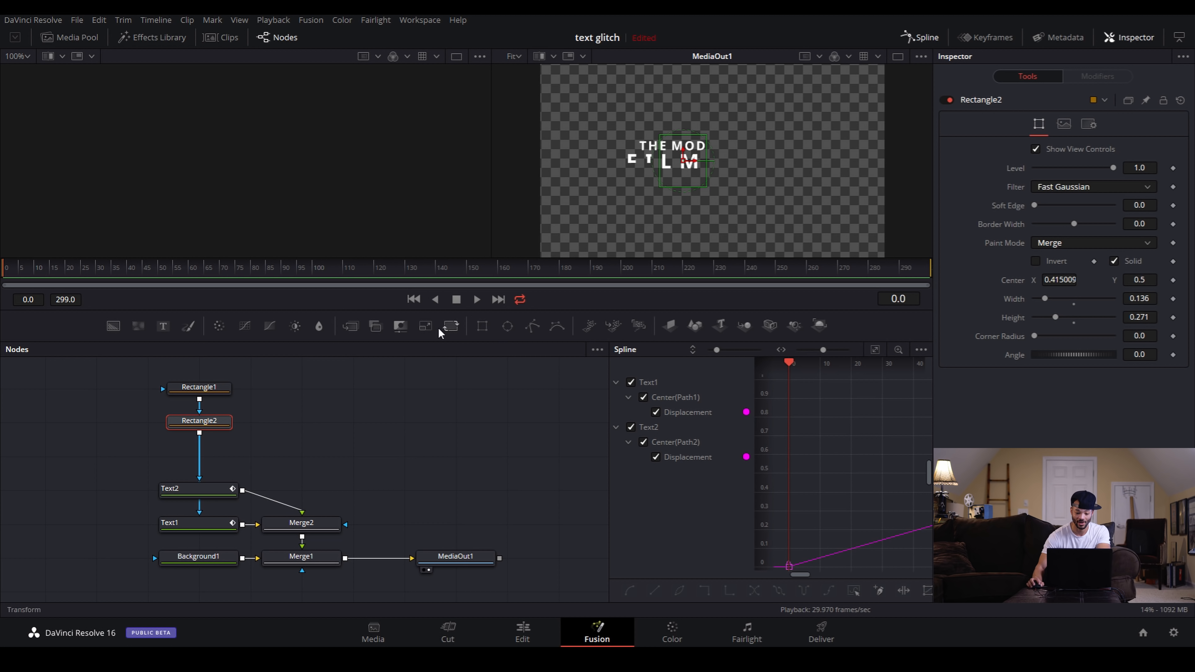
# Add a third rectangle mask between Rectangle2 and Text2, and leave only that mask selected for editing.
pyautogui.click(483, 327)
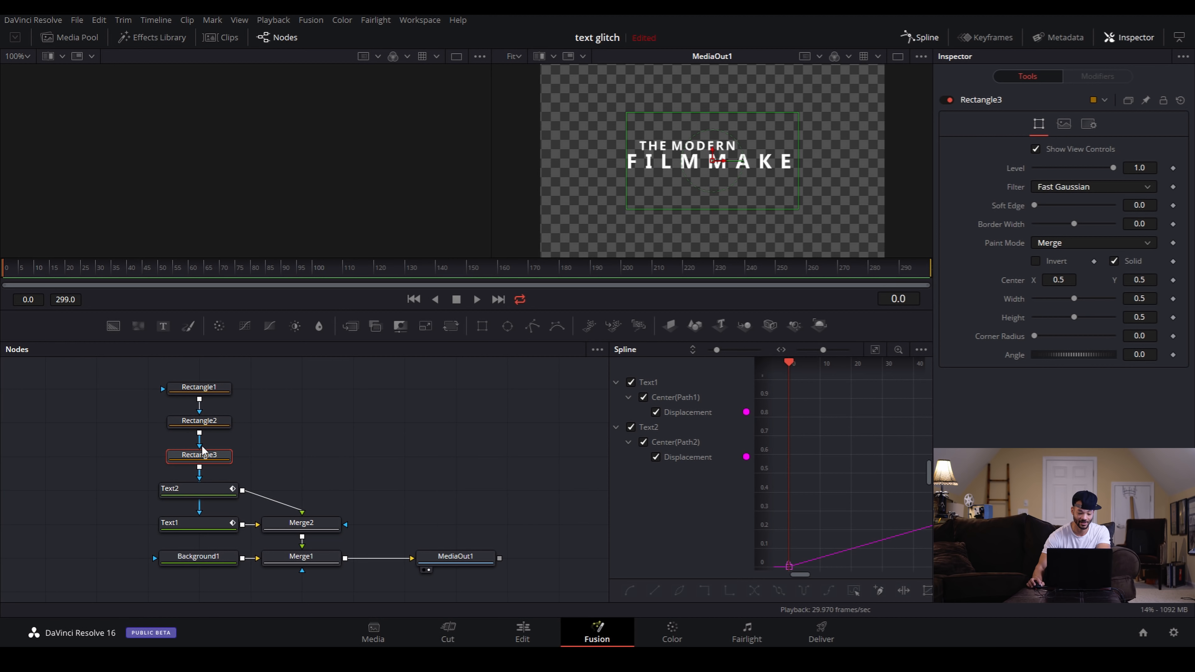
pyautogui.moveTo(279, 384); pyautogui.dragTo(201, 471)
pyautogui.moveTo(213, 419); pyautogui.dragTo(215, 397)
pyautogui.scroll(1, 383, 483)
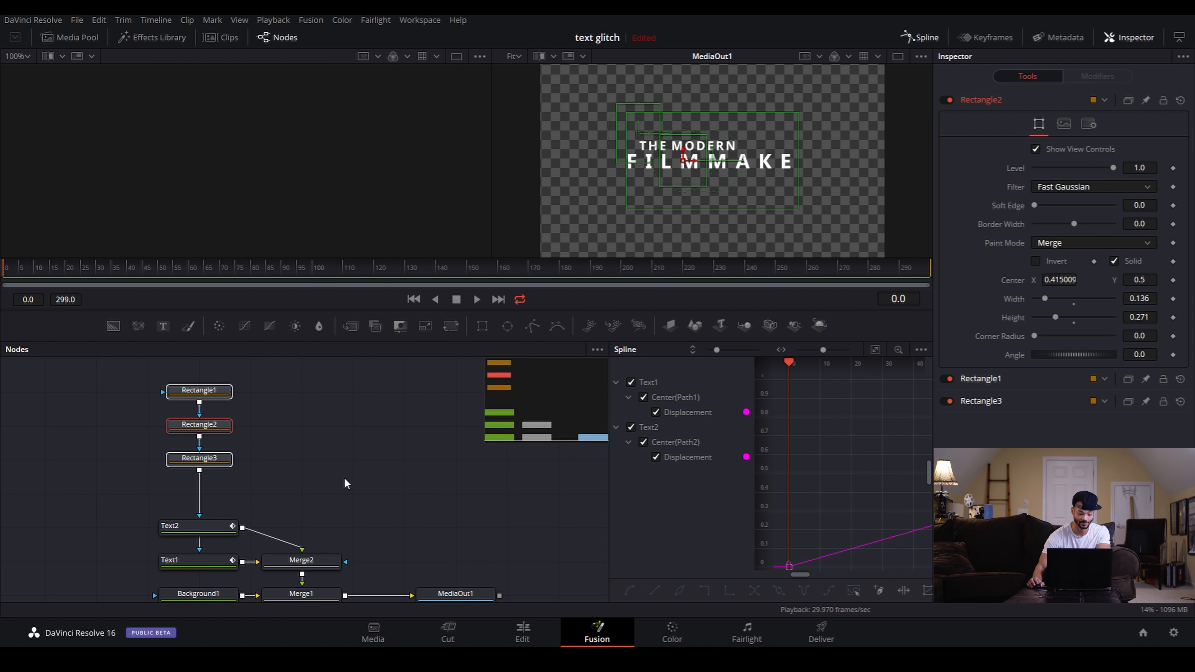
pyautogui.scroll(-1, 345, 479)
pyautogui.moveTo(210, 423); pyautogui.dragTo(209, 442)
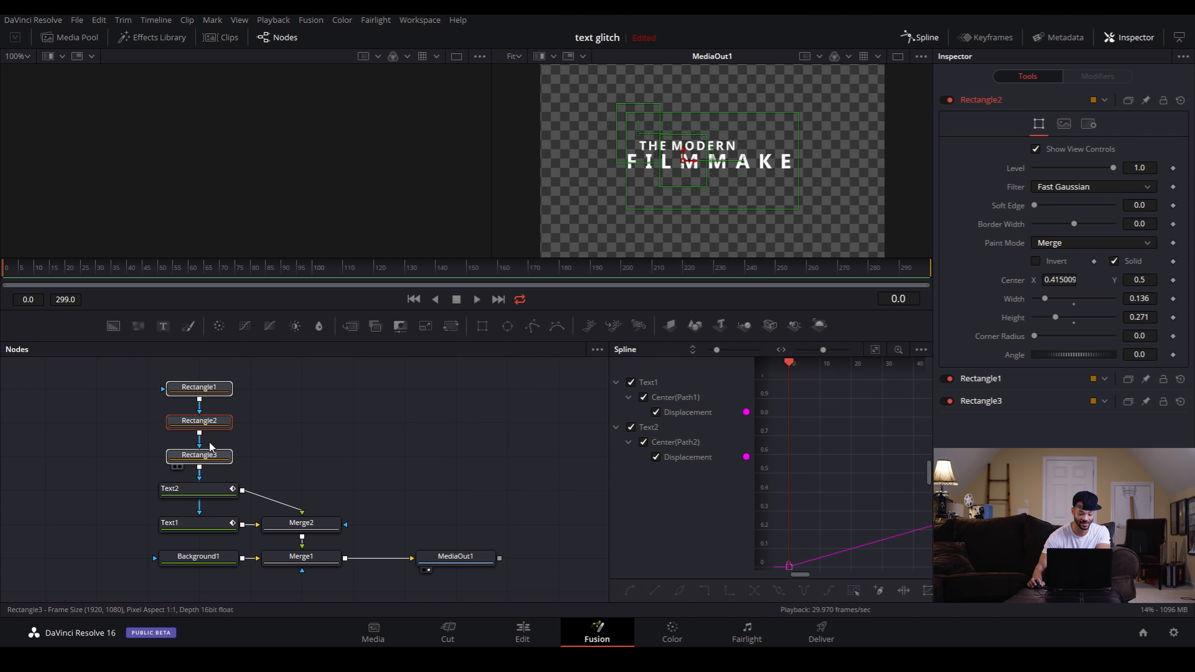
pyautogui.click(210, 453)
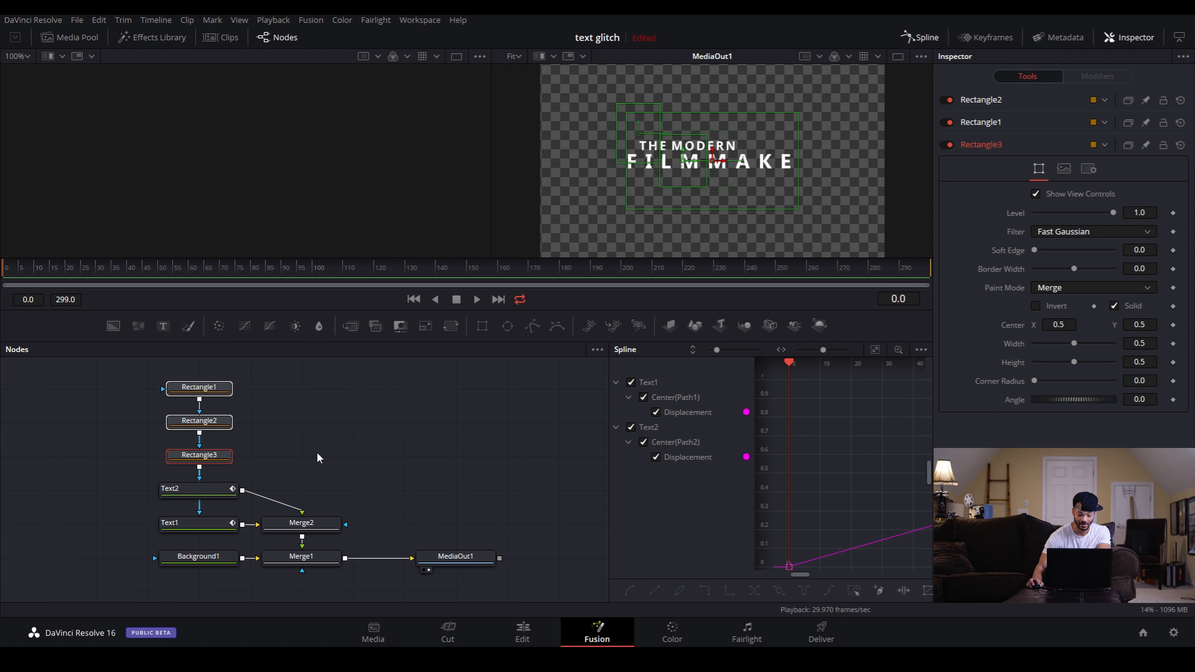
pyautogui.click(213, 460)
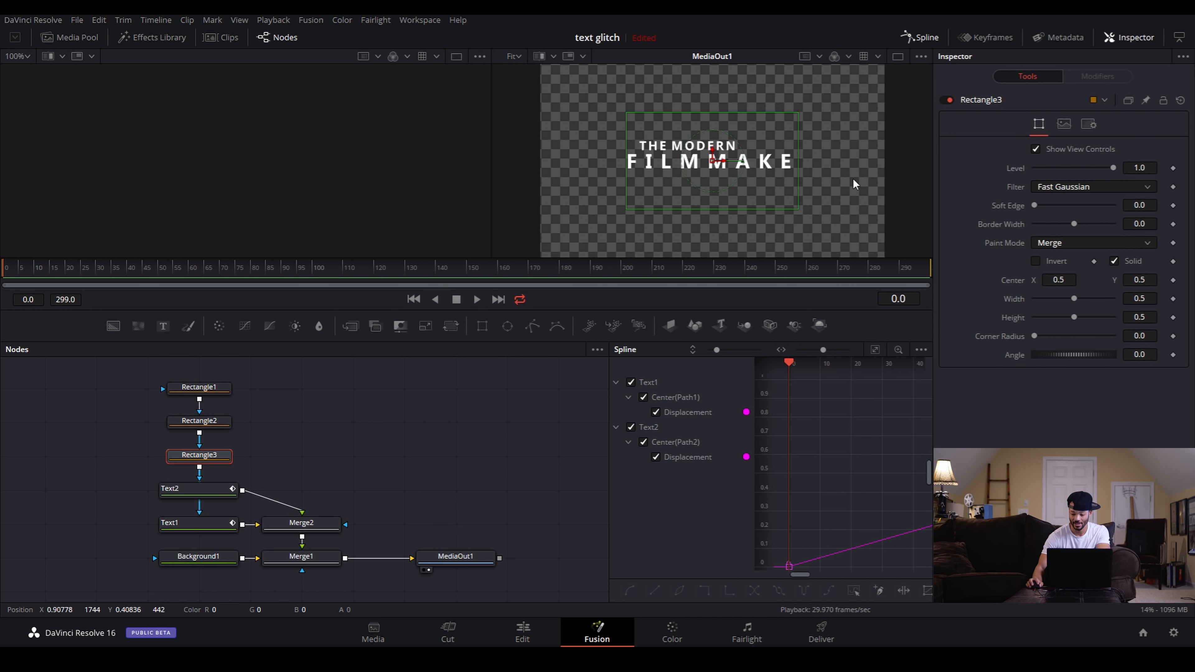
# Shrink the Rectangle3 mask to width 0.089 and height 0.082, and place it over the end of "MODERN" at center about 0.524, 0.577.
pyautogui.moveTo(1074, 301); pyautogui.dragTo(1045, 307)
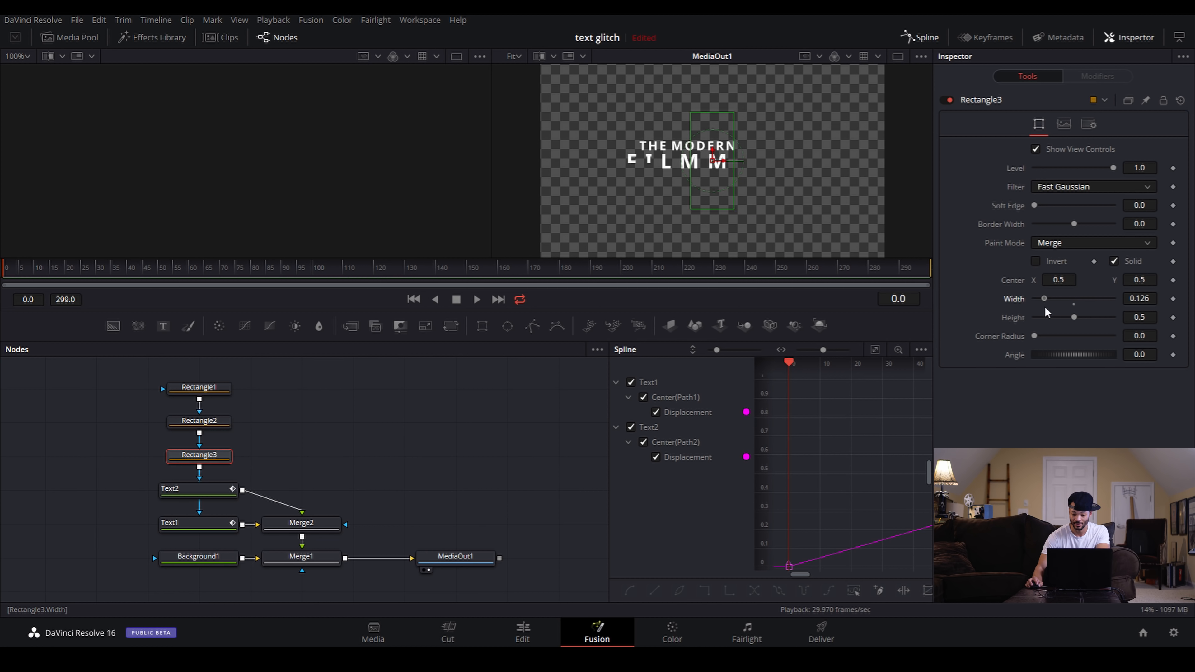
pyautogui.moveTo(723, 161)
pyautogui.mouseDown()
pyautogui.moveTo(800, 163)
pyautogui.moveTo(715, 165)
pyautogui.moveTo(738, 170)
pyautogui.mouseUp()
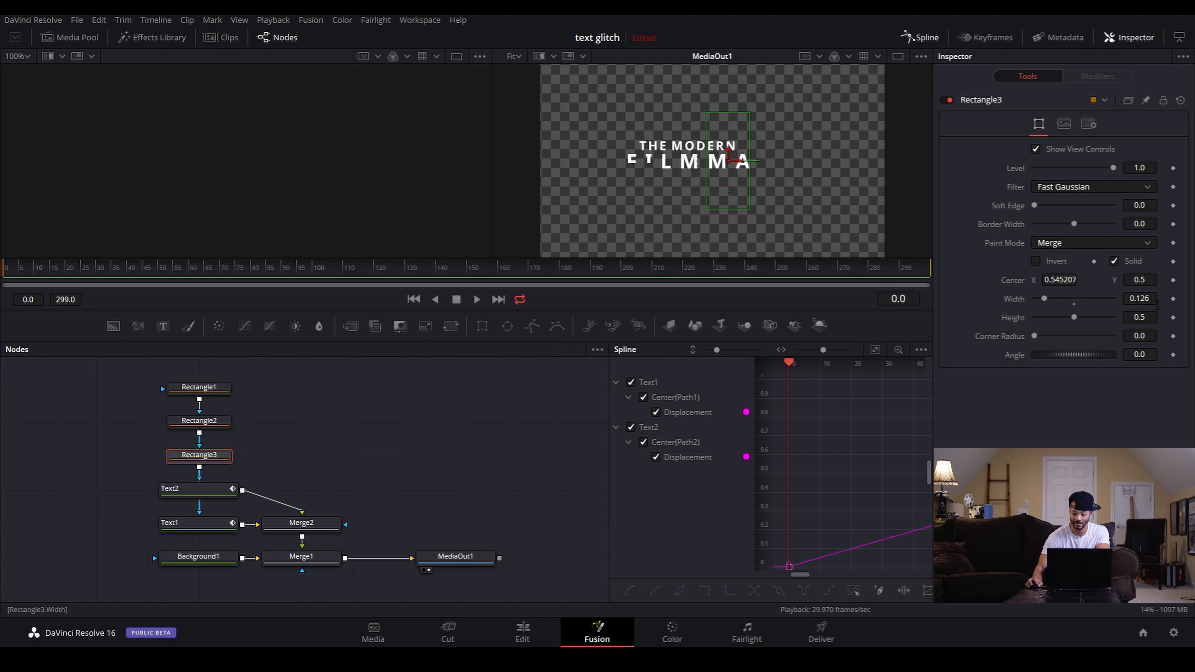
pyautogui.moveTo(1045, 299); pyautogui.dragTo(1040, 299)
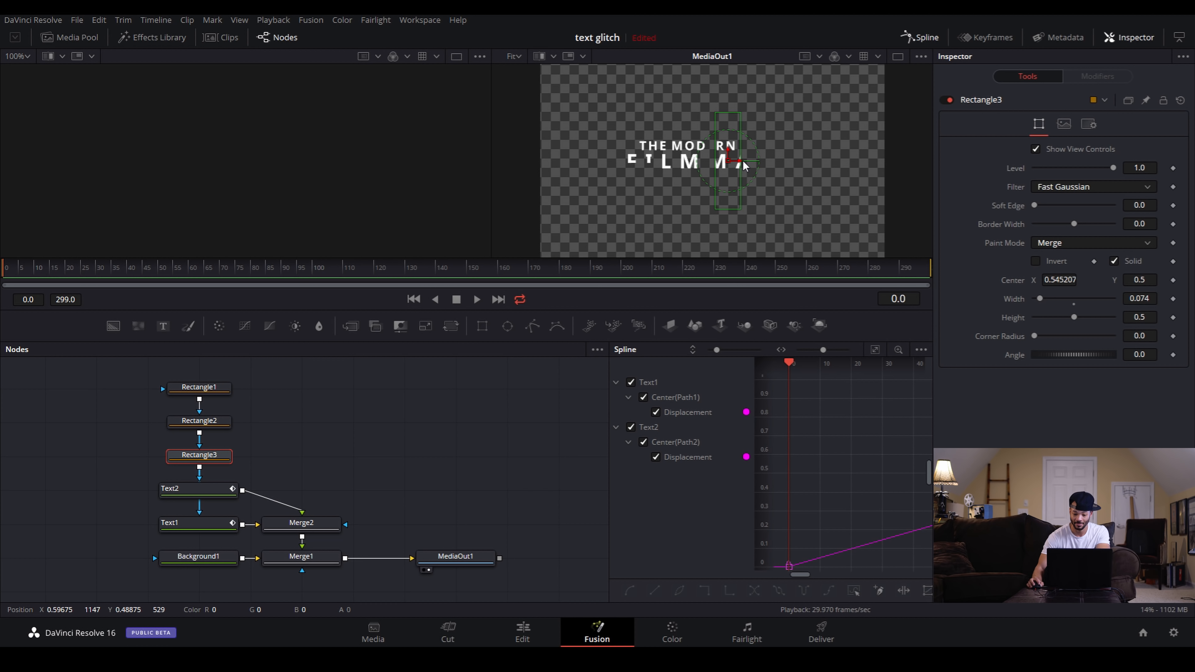
pyautogui.moveTo(739, 165); pyautogui.dragTo(728, 164)
pyautogui.moveTo(1145, 303); pyautogui.dragTo(1078, 319)
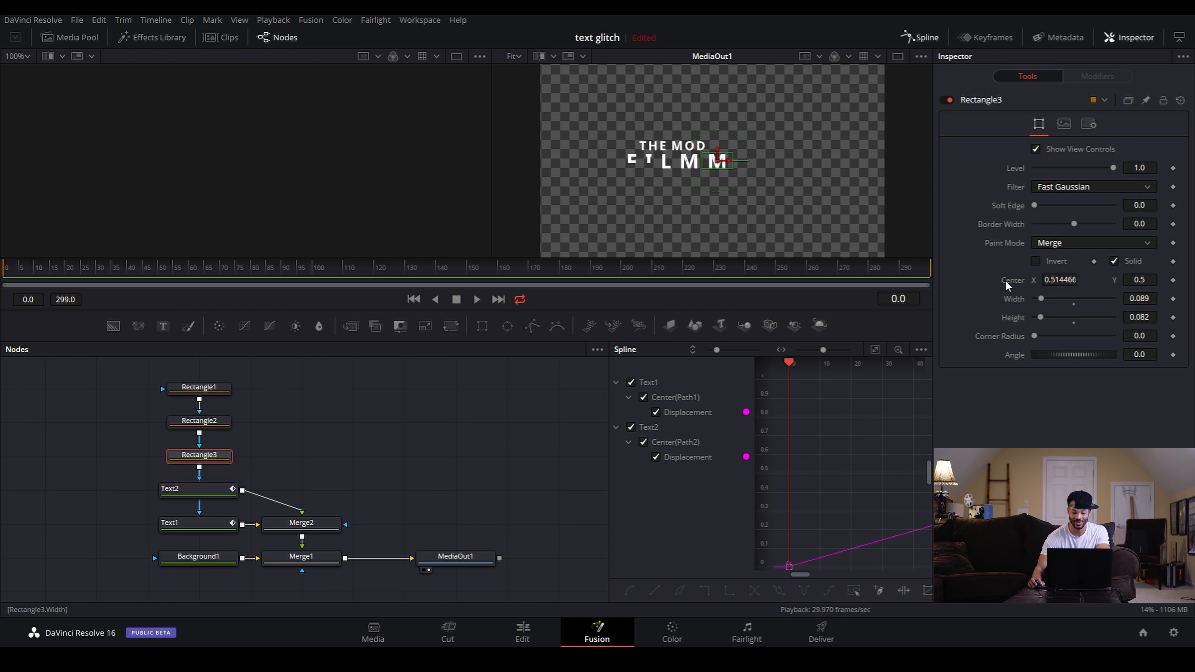
pyautogui.moveTo(721, 151); pyautogui.dragTo(724, 137)
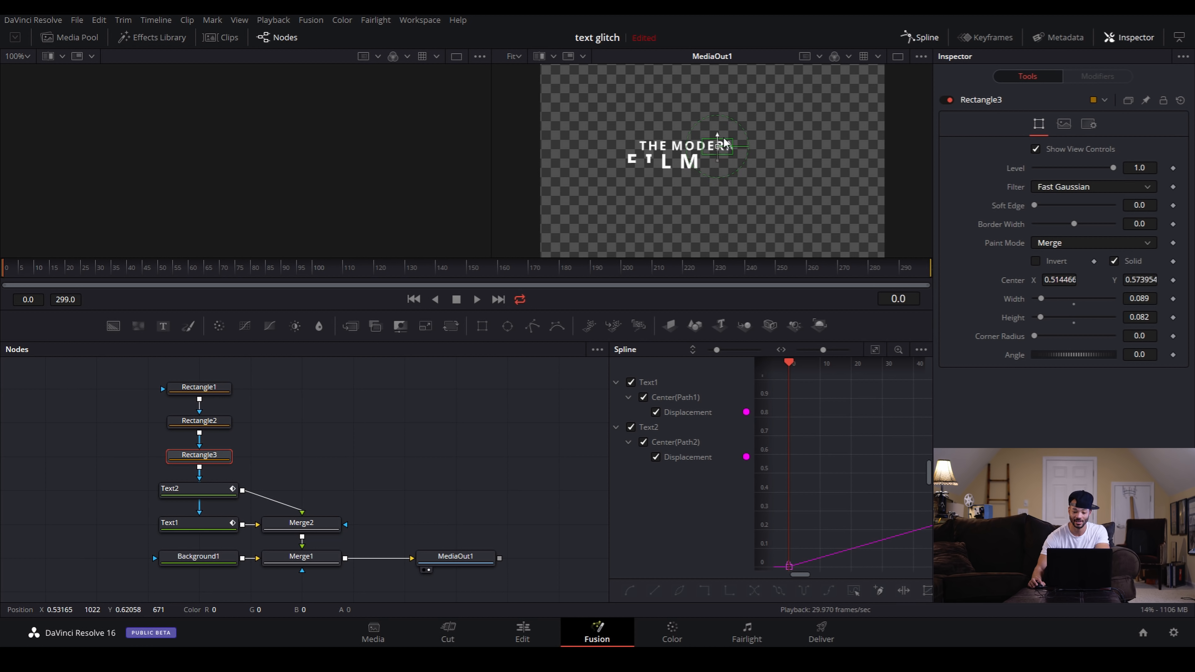
pyautogui.moveTo(729, 143); pyautogui.dragTo(733, 146)
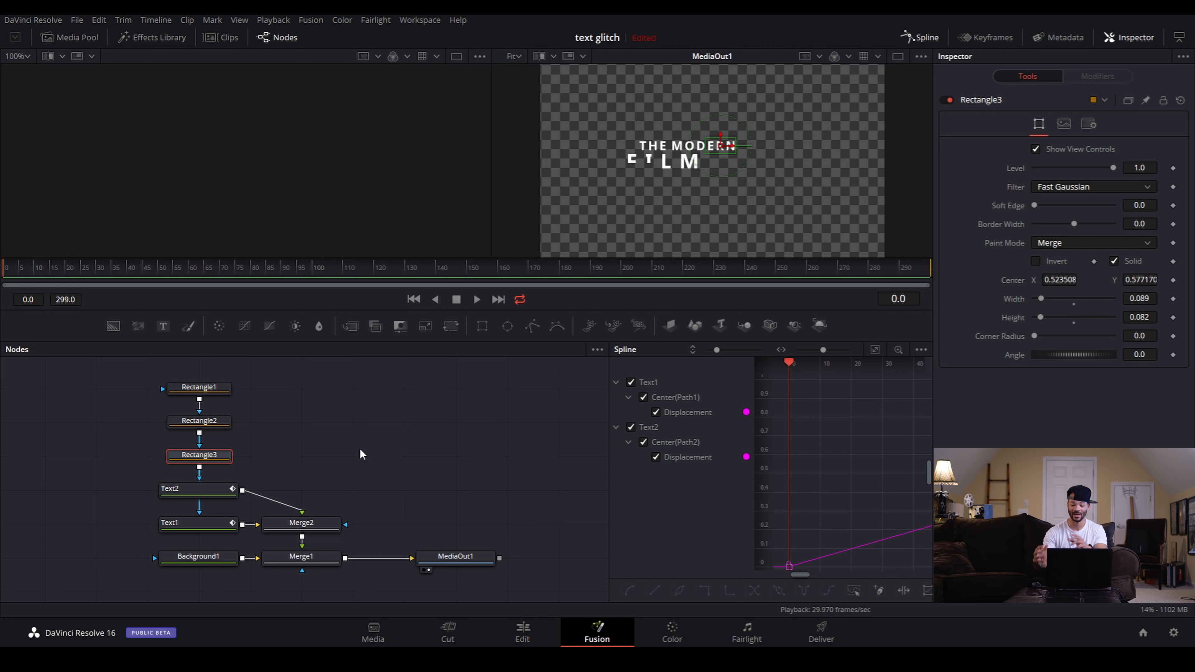
# Move the three rectangle mask nodes off to the side of the text nodes, and add a fourth rectangle mask directly below Rectangle3.
pyautogui.moveTo(275, 390); pyautogui.dragTo(96, 427)
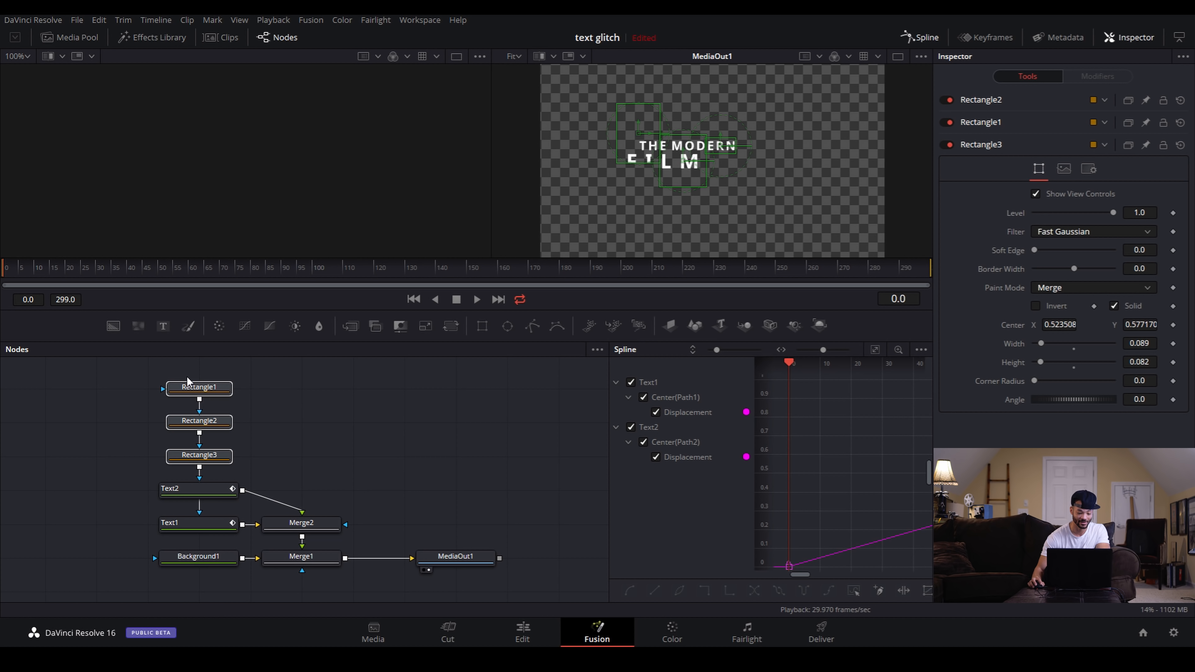
pyautogui.moveTo(188, 382); pyautogui.dragTo(84, 382)
pyautogui.click(96, 455)
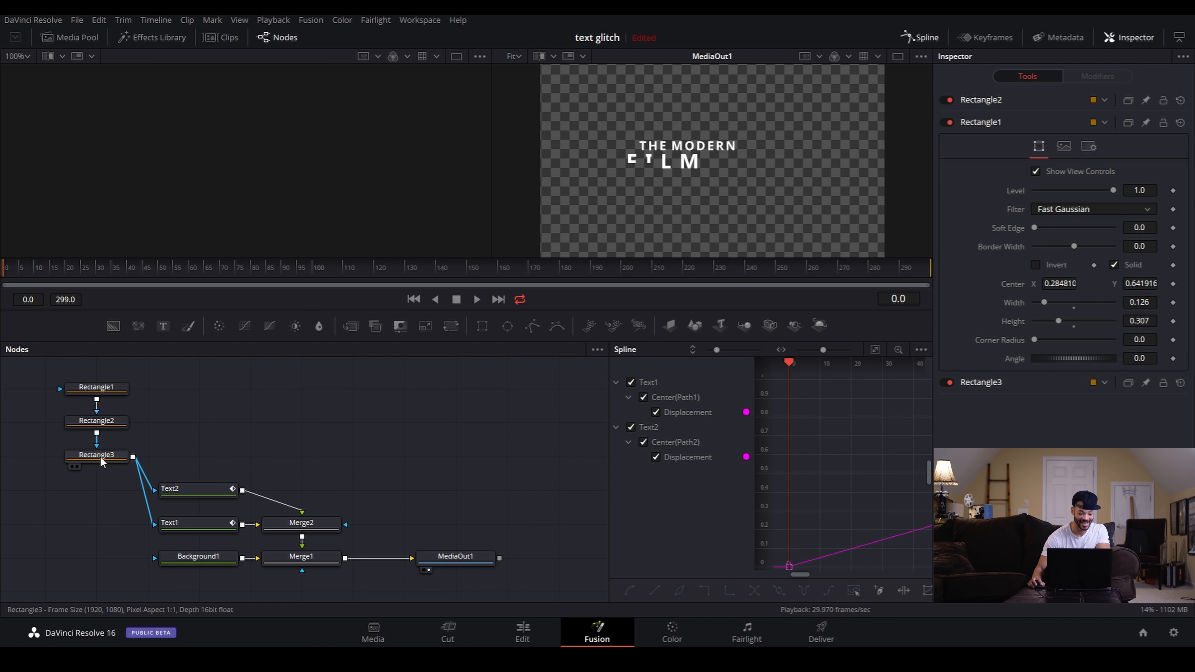
pyautogui.click(482, 326)
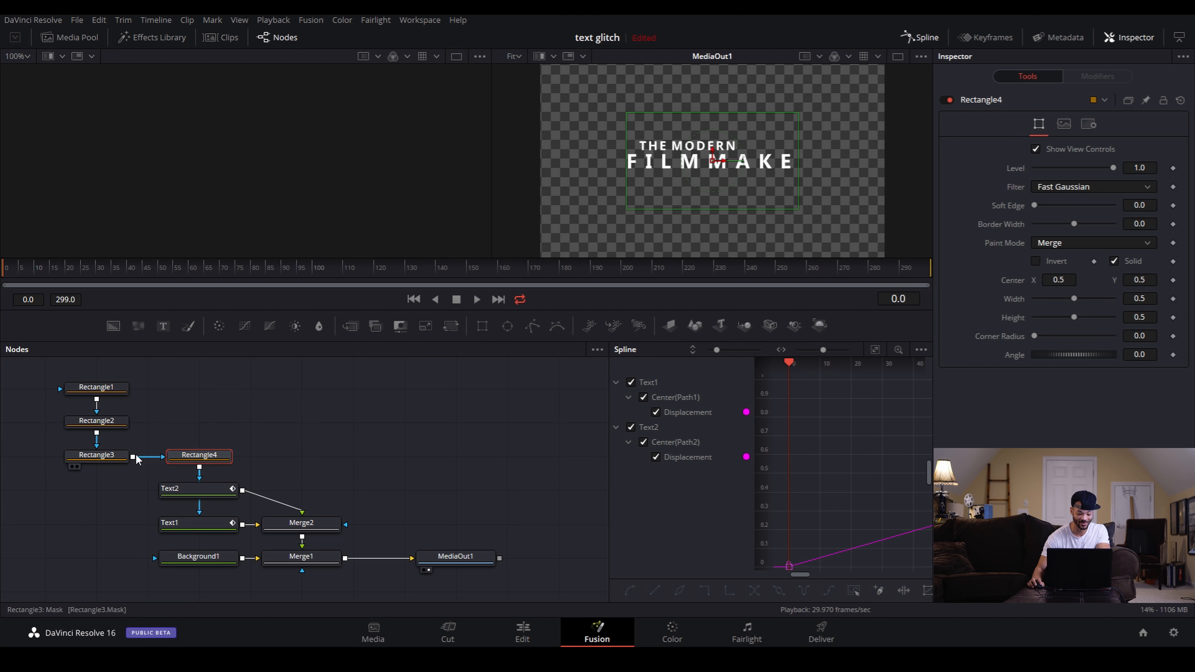
pyautogui.moveTo(177, 445); pyautogui.dragTo(71, 478)
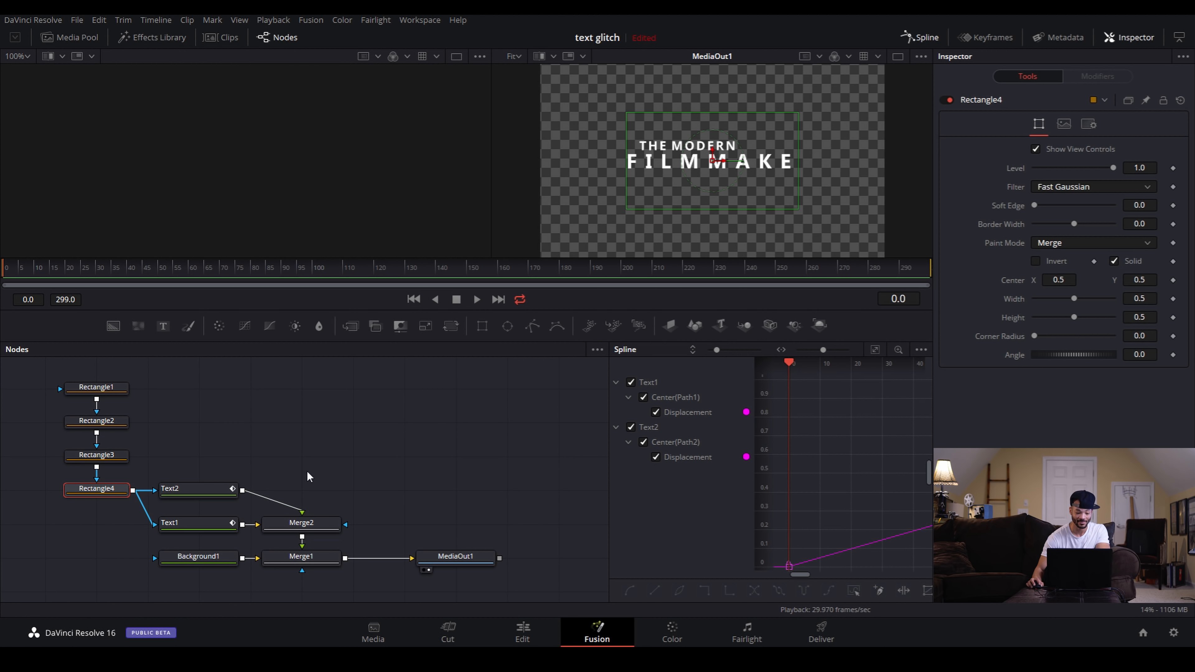
# Shrink the Rectangle4 mask to width 0.068 and height 0.109, and place it over the second M of "FILMMAKER" at Center X about 0.512.
pyautogui.moveTo(1058, 281); pyautogui.dragTo(1133, 317)
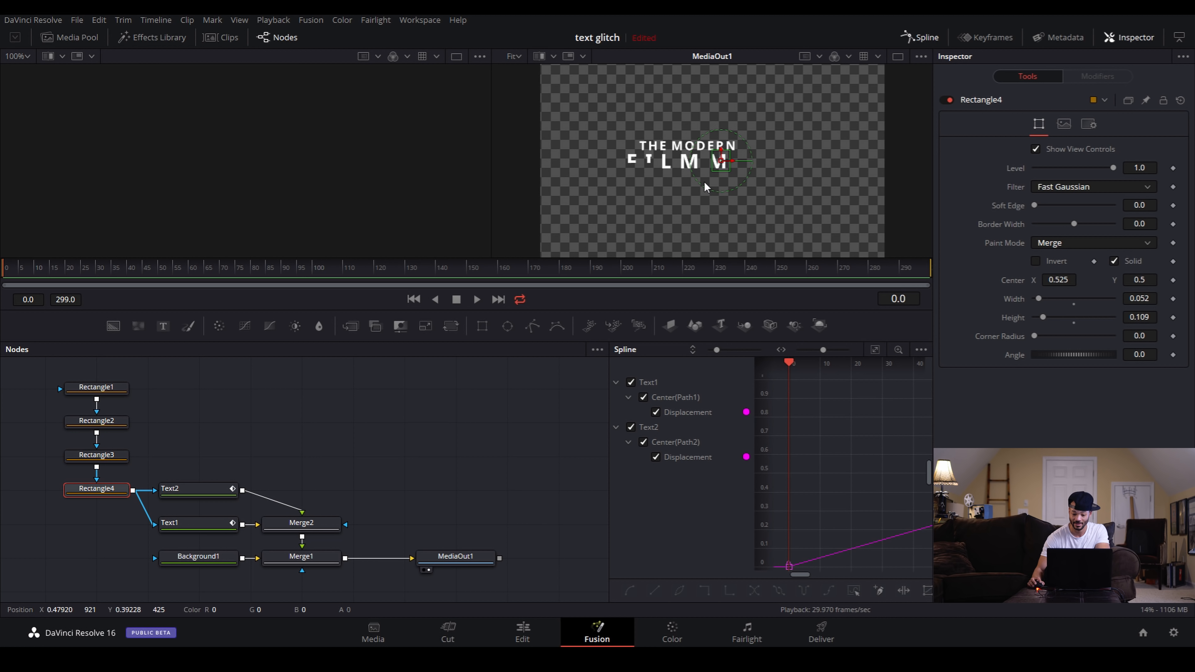
pyautogui.moveTo(732, 161); pyautogui.dragTo(727, 164)
pyautogui.moveTo(1141, 298); pyautogui.dragTo(1144, 299)
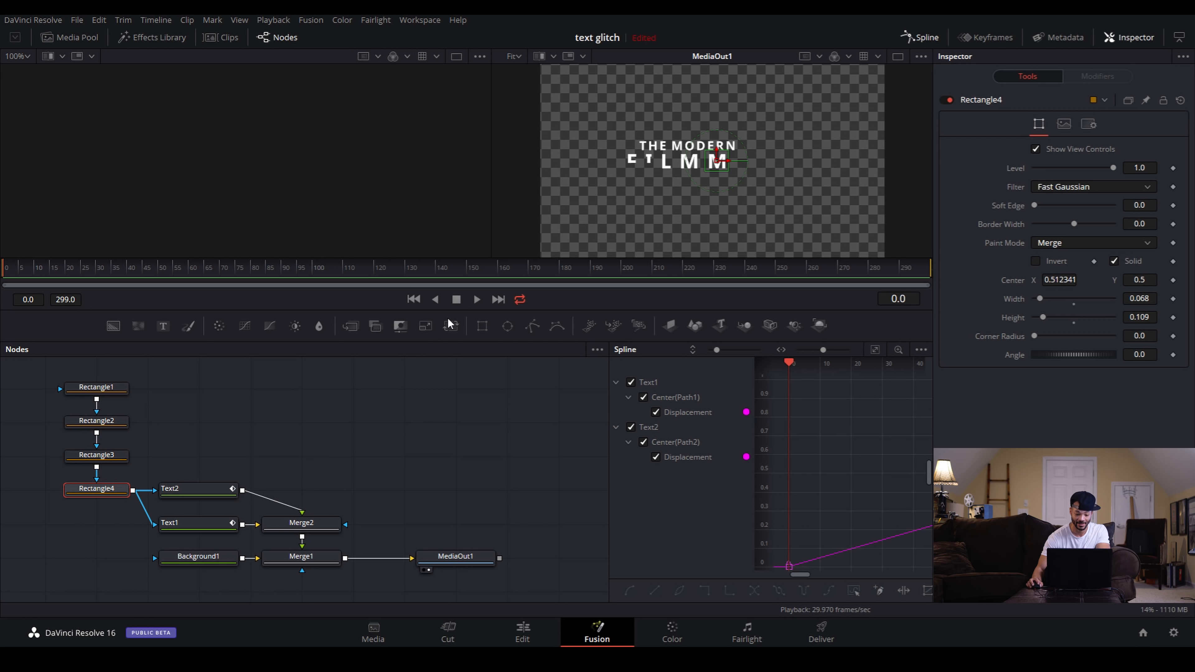
# Add a fifth rectangle mask below Rectangle4, return Text2 to its place above Text1, and select the new mask for editing.
pyautogui.click(481, 326)
pyautogui.moveTo(198, 493); pyautogui.dragTo(98, 529)
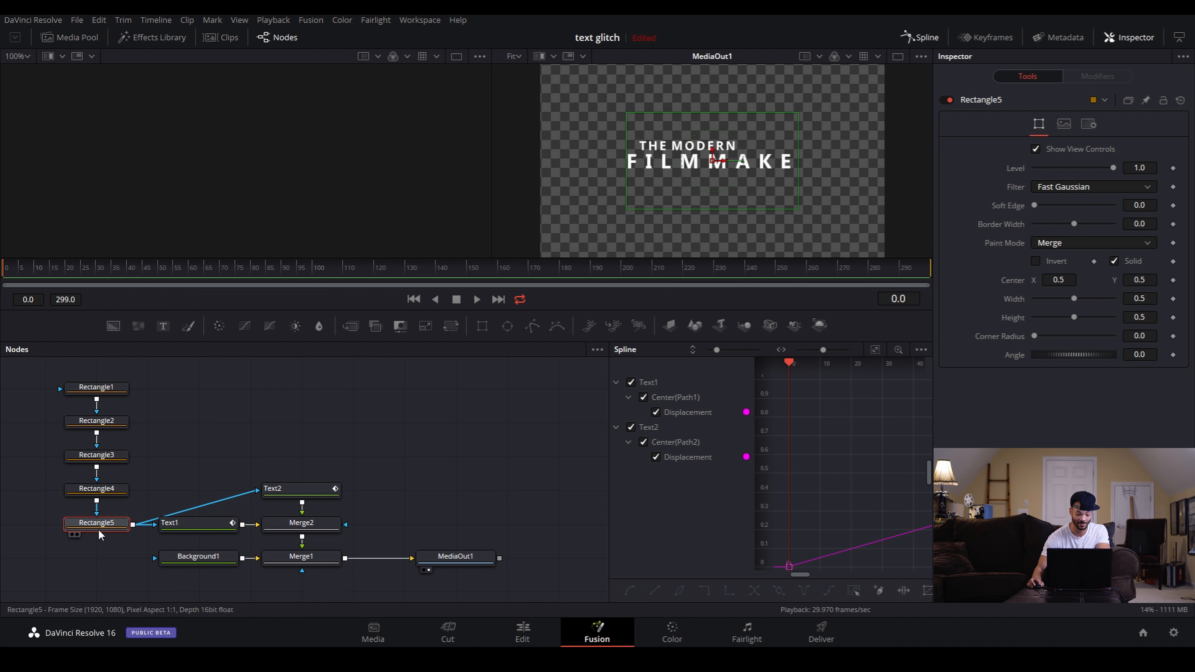
pyautogui.moveTo(308, 490); pyautogui.dragTo(205, 490)
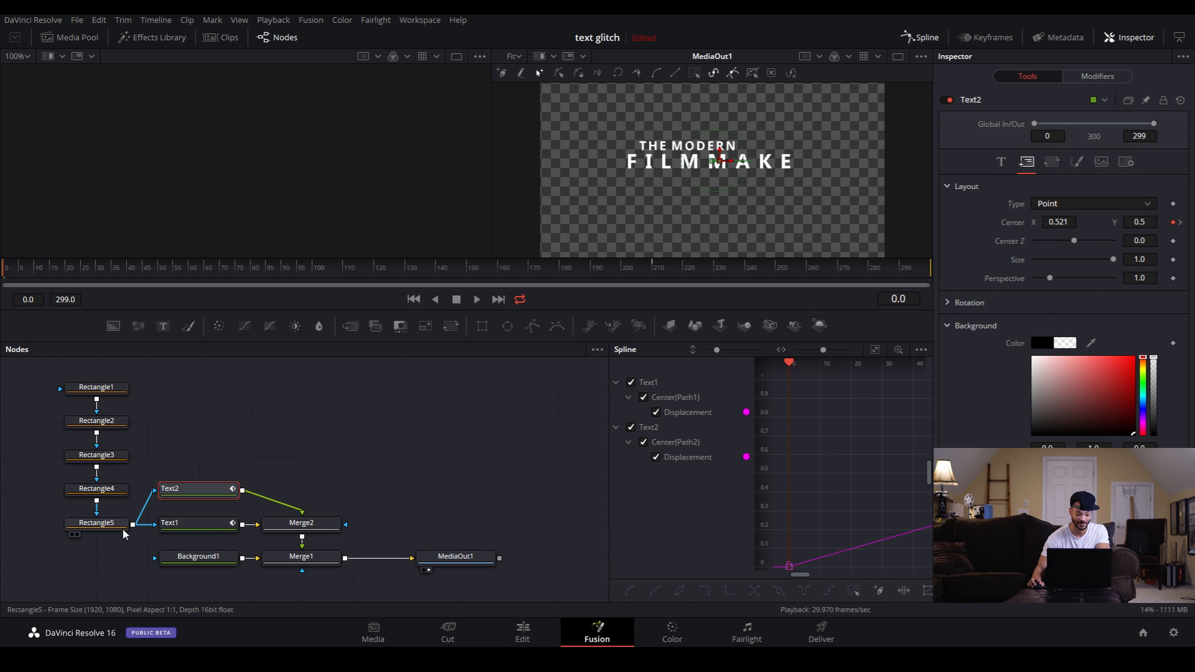
pyautogui.click(108, 525)
# Shrink the Rectangle5 mask to width 0.118 and height 0.1, and place it over the "AK" of "FILMMAKER" at Center X about 0.619.
pyautogui.moveTo(1075, 298); pyautogui.dragTo(1042, 298)
pyautogui.moveTo(725, 160); pyautogui.dragTo(752, 168)
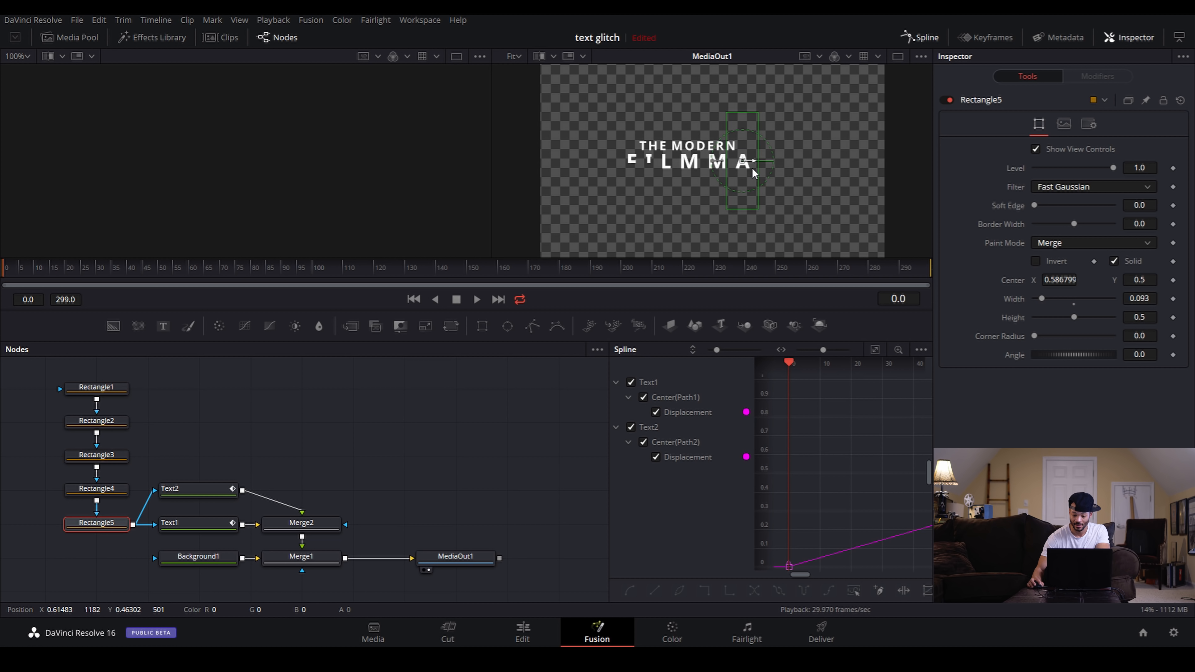
pyautogui.moveTo(1073, 317); pyautogui.dragTo(1042, 317)
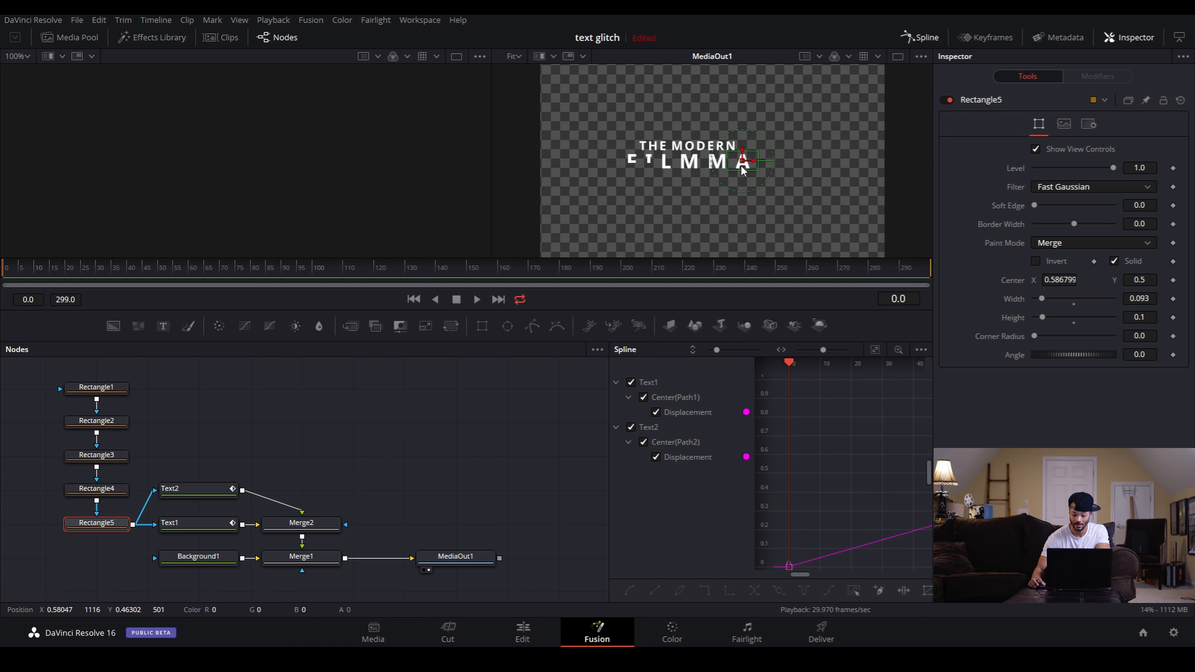
pyautogui.moveTo(754, 161); pyautogui.dragTo(765, 163)
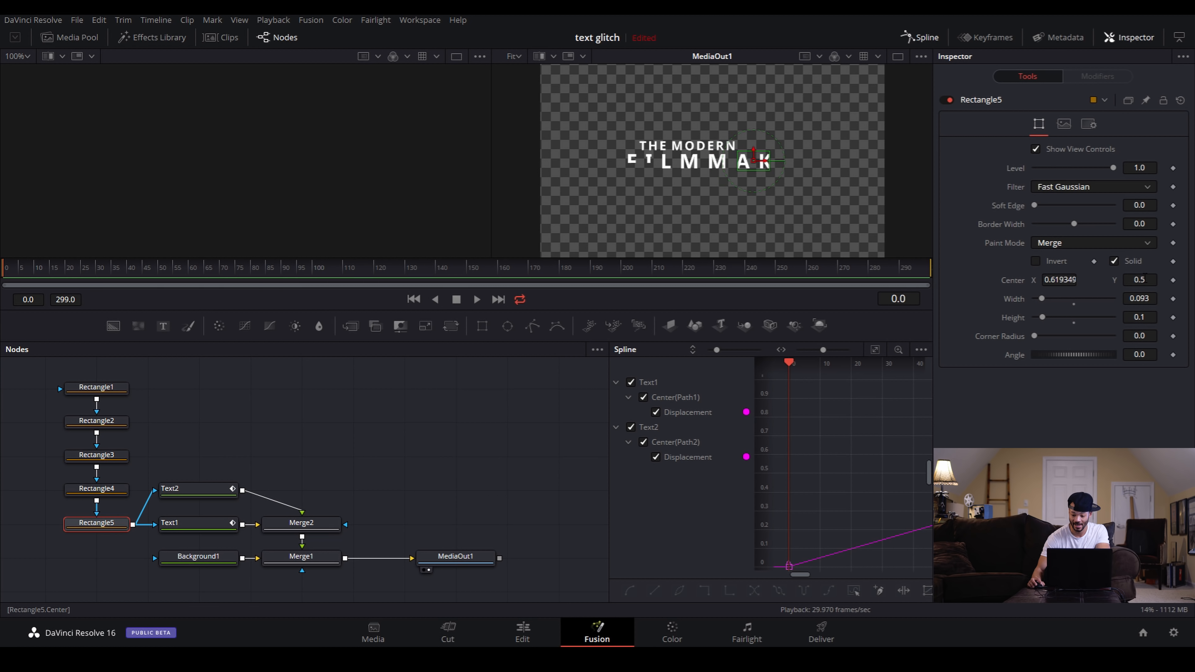
pyautogui.moveTo(1139, 296); pyautogui.dragTo(1144, 297)
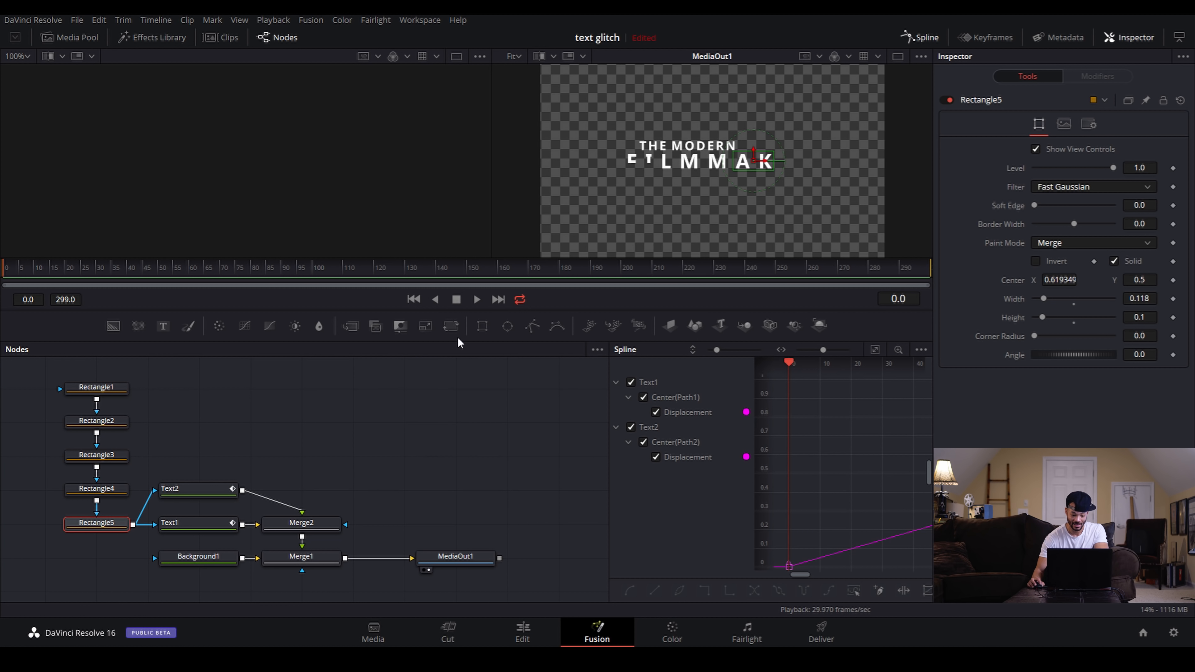
# Add a sixth rectangle mask below Rectangle5, realign the Text1 and Merge2 nodes, and select the new mask for editing.
pyautogui.click(482, 326)
pyautogui.moveTo(194, 531); pyautogui.dragTo(77, 552)
pyautogui.moveTo(297, 532); pyautogui.dragTo(351, 491)
pyautogui.moveTo(302, 533); pyautogui.dragTo(205, 518)
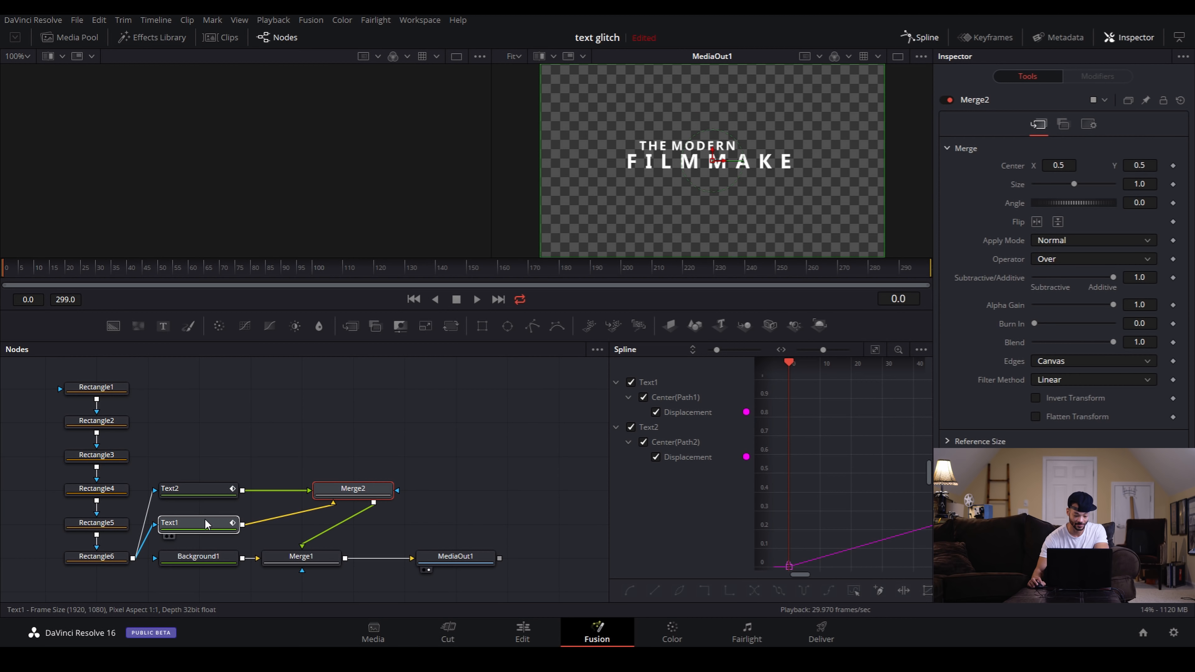
pyautogui.moveTo(351, 490); pyautogui.dragTo(291, 518)
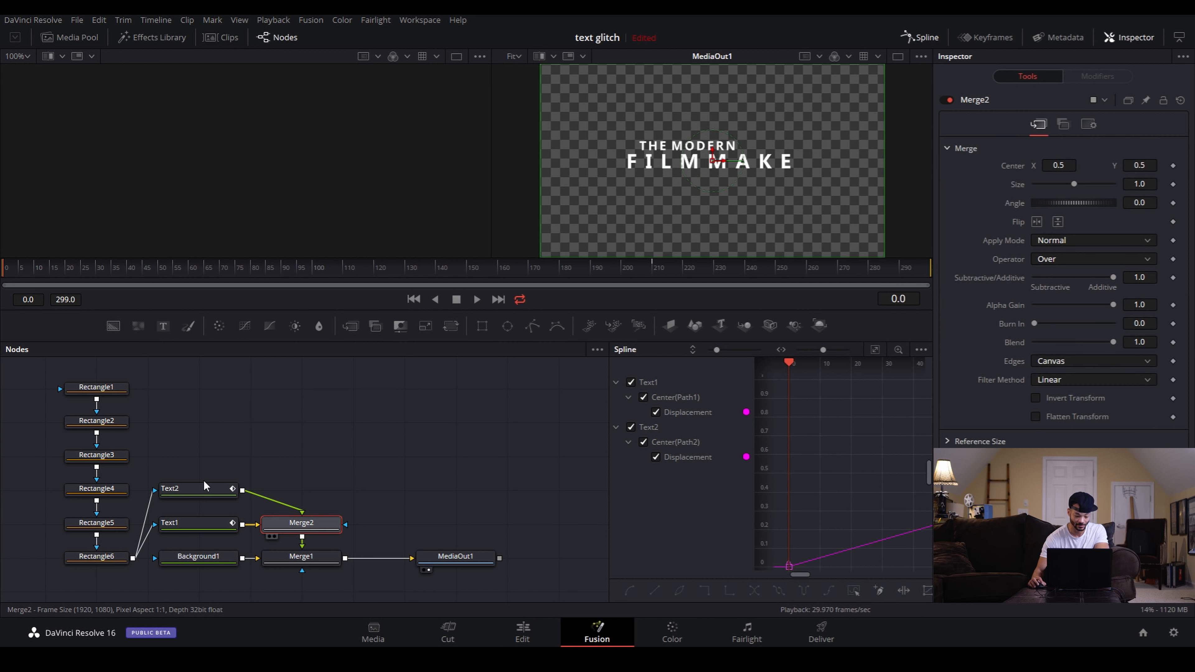
pyautogui.click(94, 555)
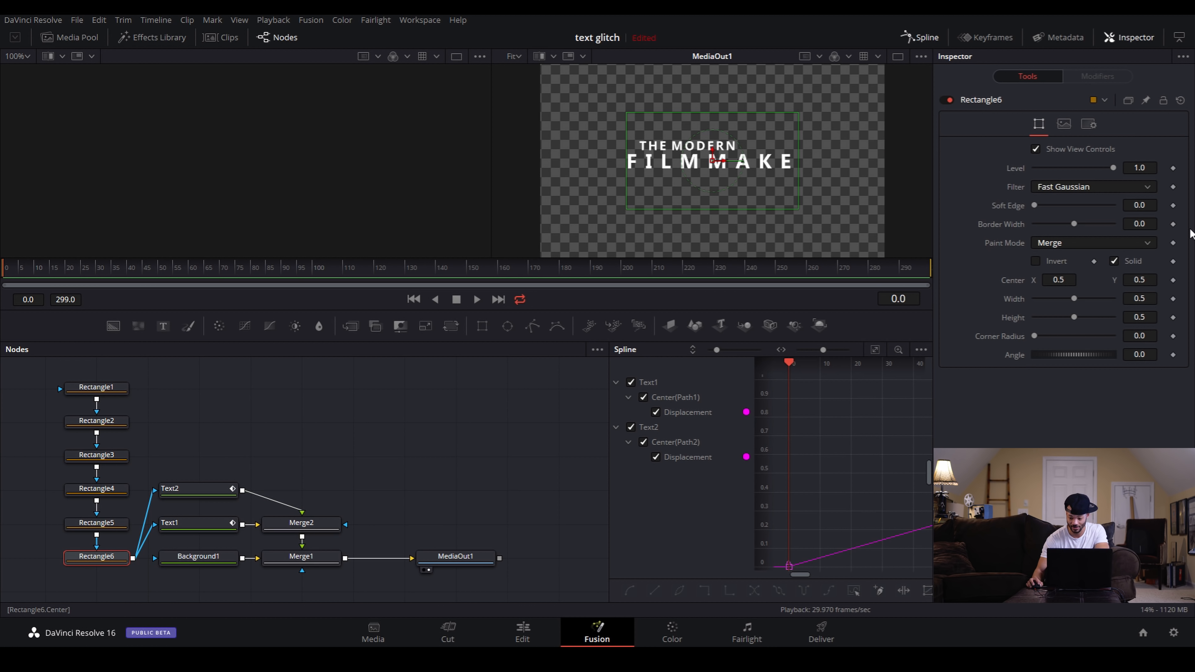
# Shrink the Rectangle6 mask to width 0.125 and height 0.16, and place it over the upper part of "ER" at center about 0.760, 0.577.
pyautogui.click(1074, 299)
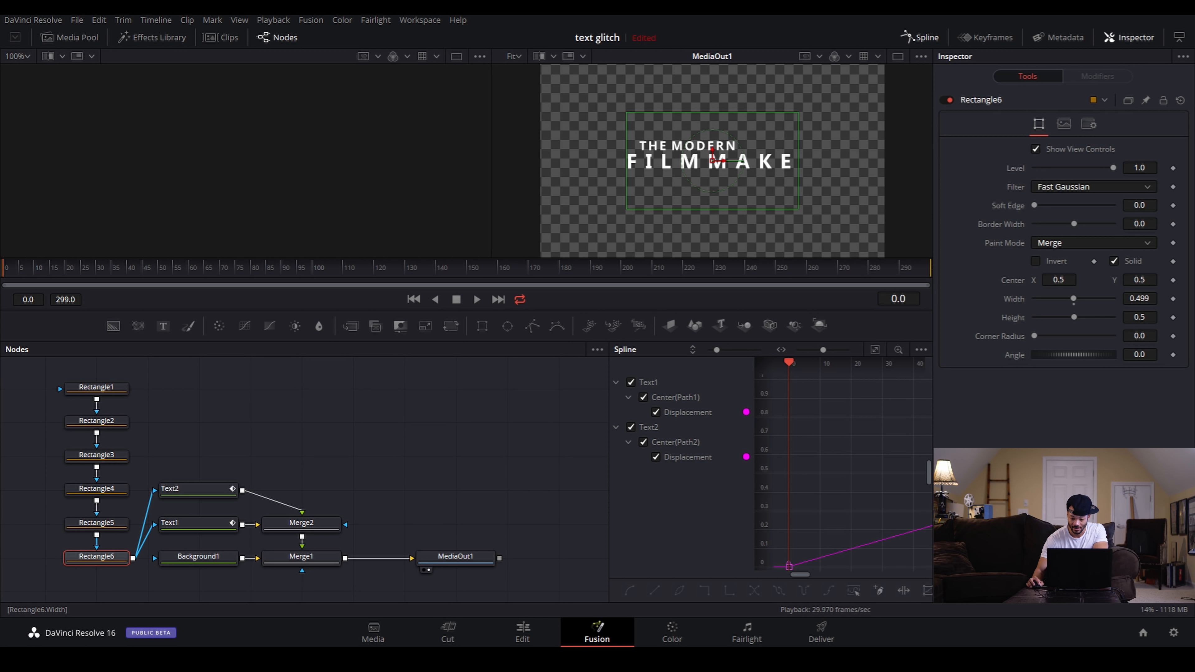
pyautogui.moveTo(723, 161); pyautogui.dragTo(861, 179)
pyautogui.moveTo(1149, 300); pyautogui.dragTo(1023, 319)
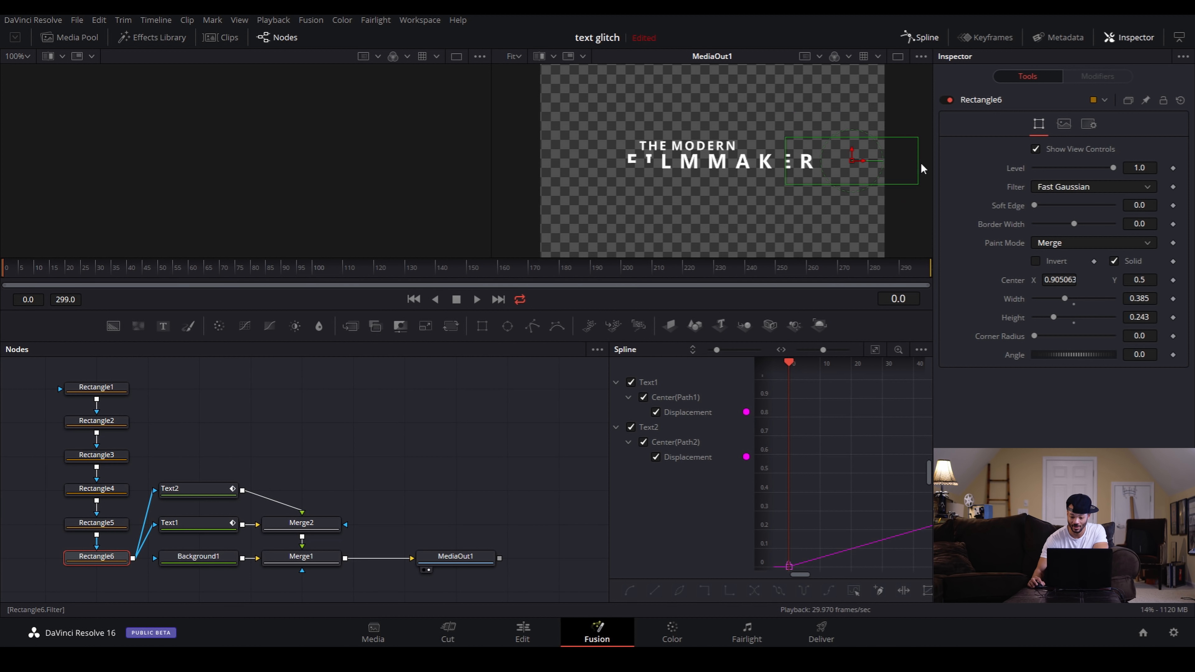
pyautogui.moveTo(858, 160); pyautogui.dragTo(812, 159)
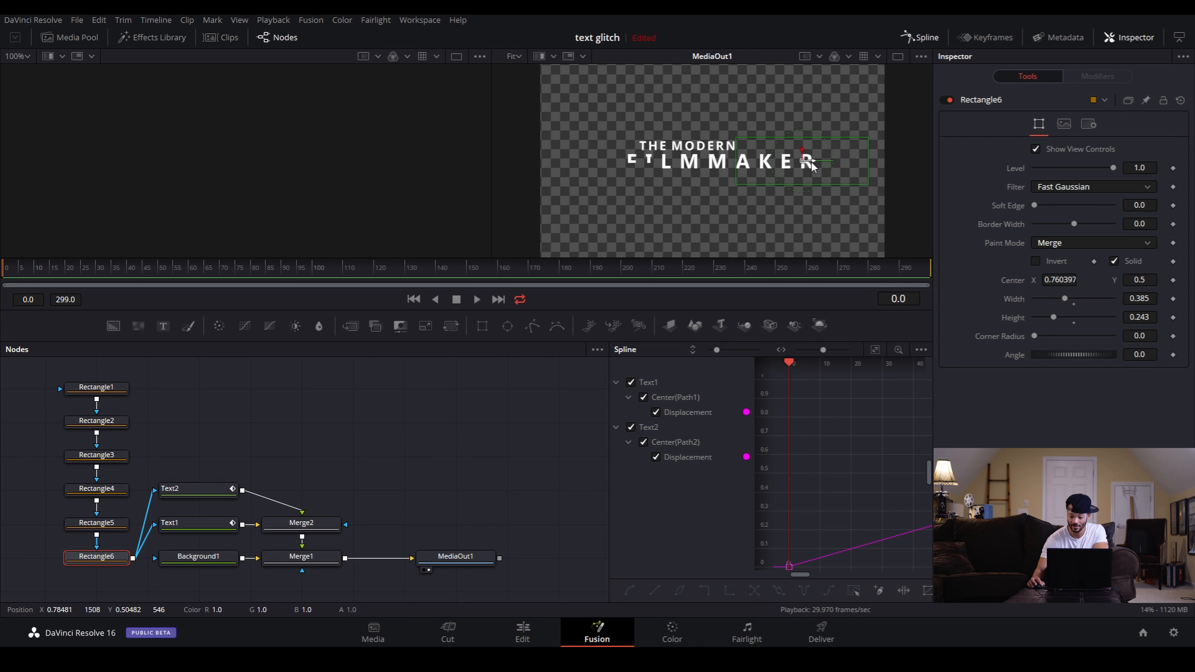
pyautogui.moveTo(1148, 300); pyautogui.dragTo(1027, 300)
pyautogui.moveTo(804, 150)
pyautogui.mouseDown()
pyautogui.moveTo(798, 173)
pyautogui.moveTo(804, 144)
pyautogui.moveTo(799, 158)
pyautogui.mouseUp()
pyautogui.moveTo(1142, 317); pyautogui.dragTo(1102, 317)
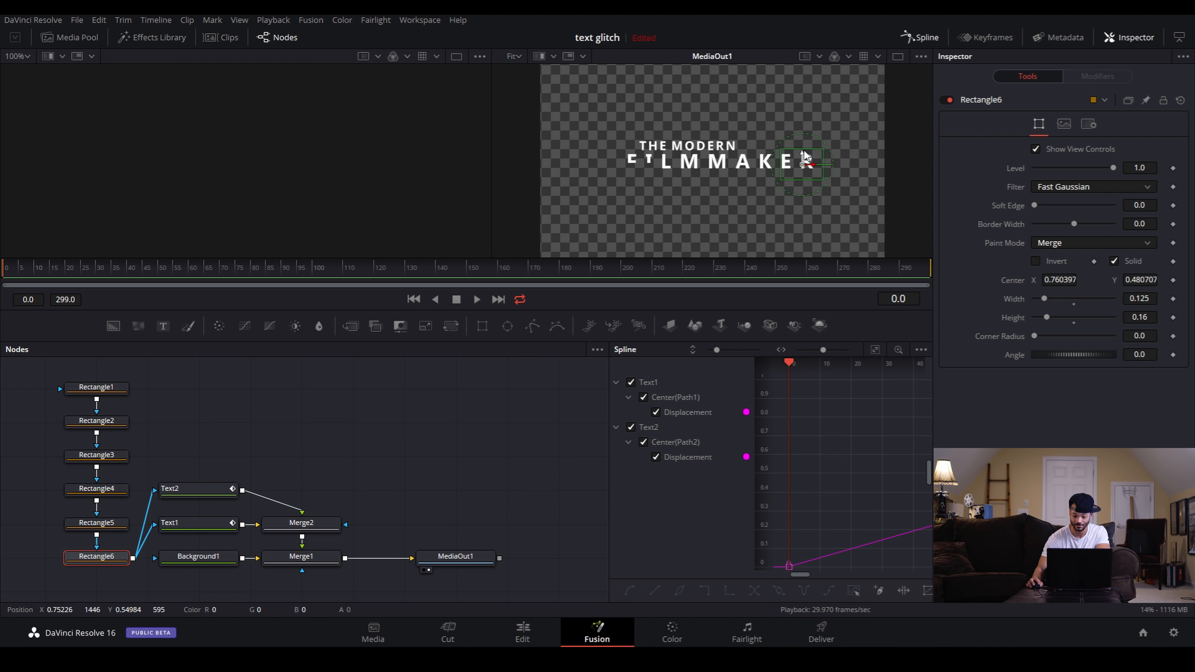
pyautogui.moveTo(805, 150); pyautogui.dragTo(808, 136)
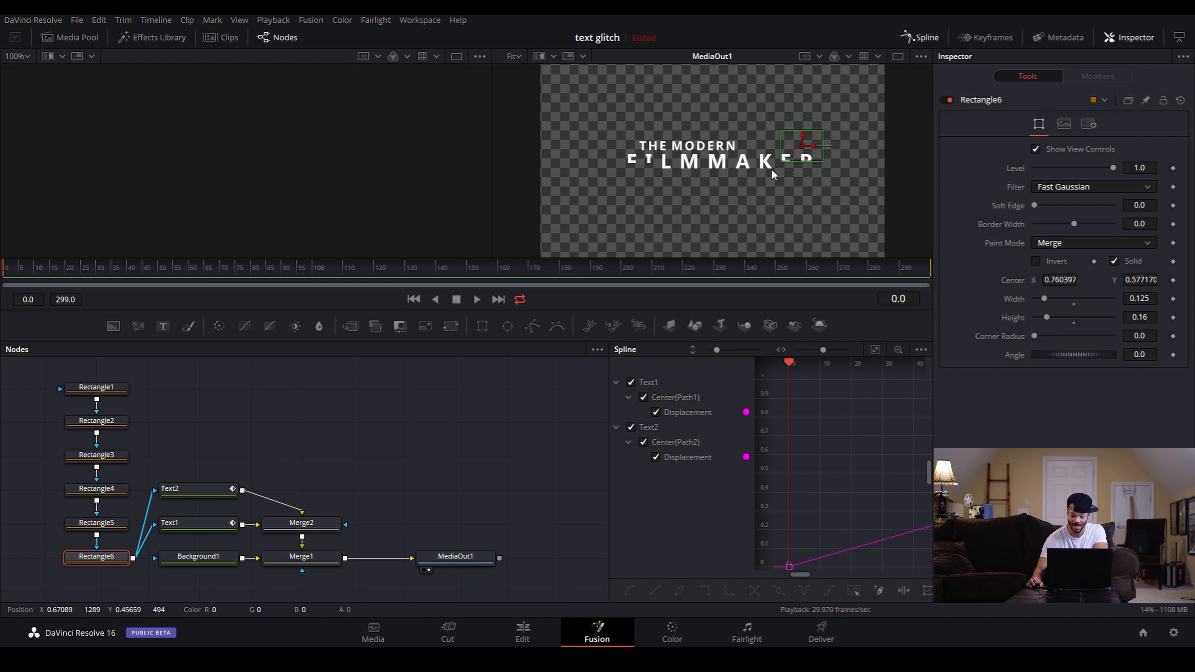
# Lower the Rectangle6 mask slightly to Center Y about 0.573 at 100% zoom, and check the masked title without mask outlines at fit size.
pyautogui.click(515, 57)
pyautogui.click(517, 114)
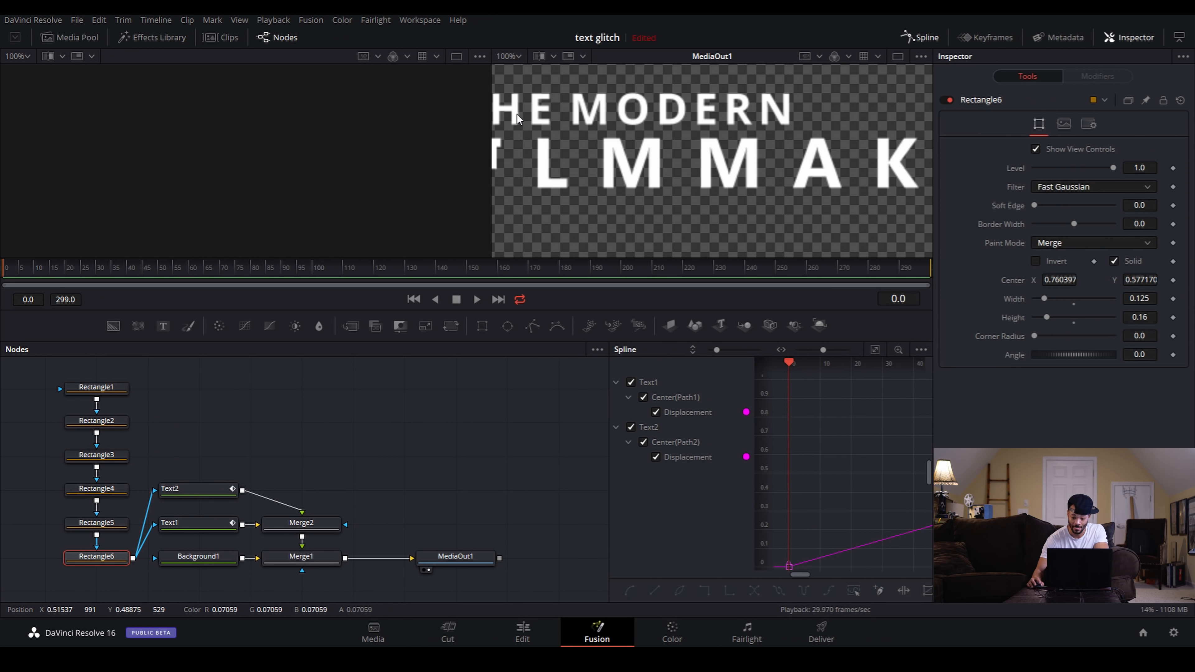
pyautogui.moveTo(865, 146); pyautogui.dragTo(507, 149)
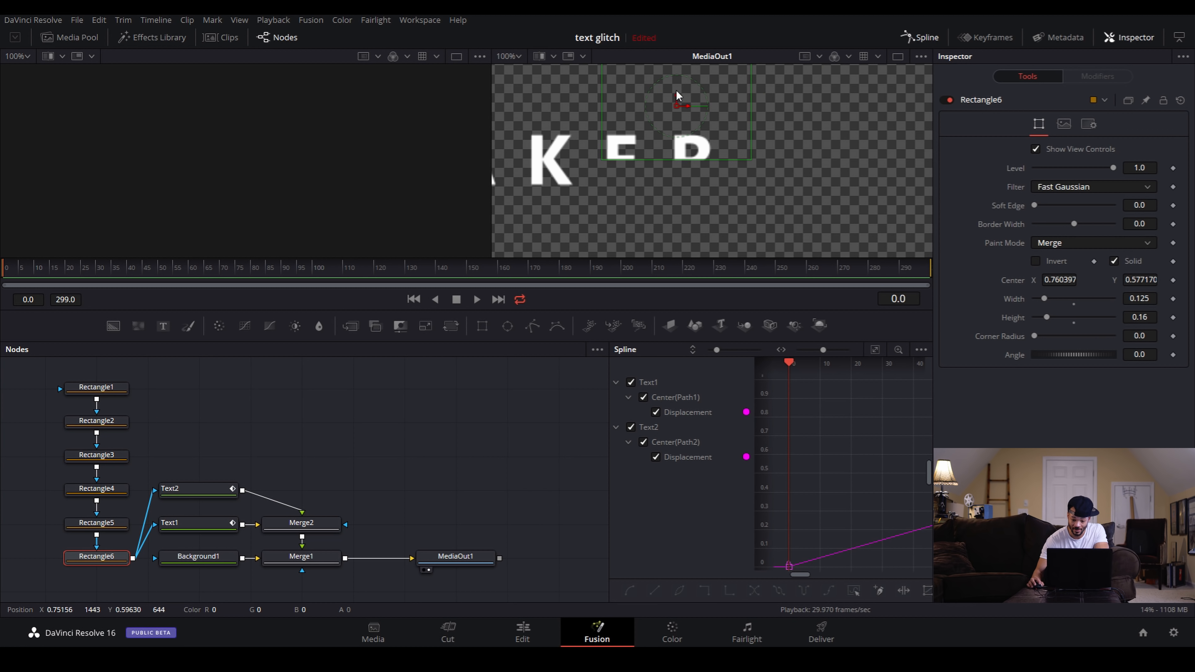
pyautogui.moveTo(679, 92); pyautogui.dragTo(678, 100)
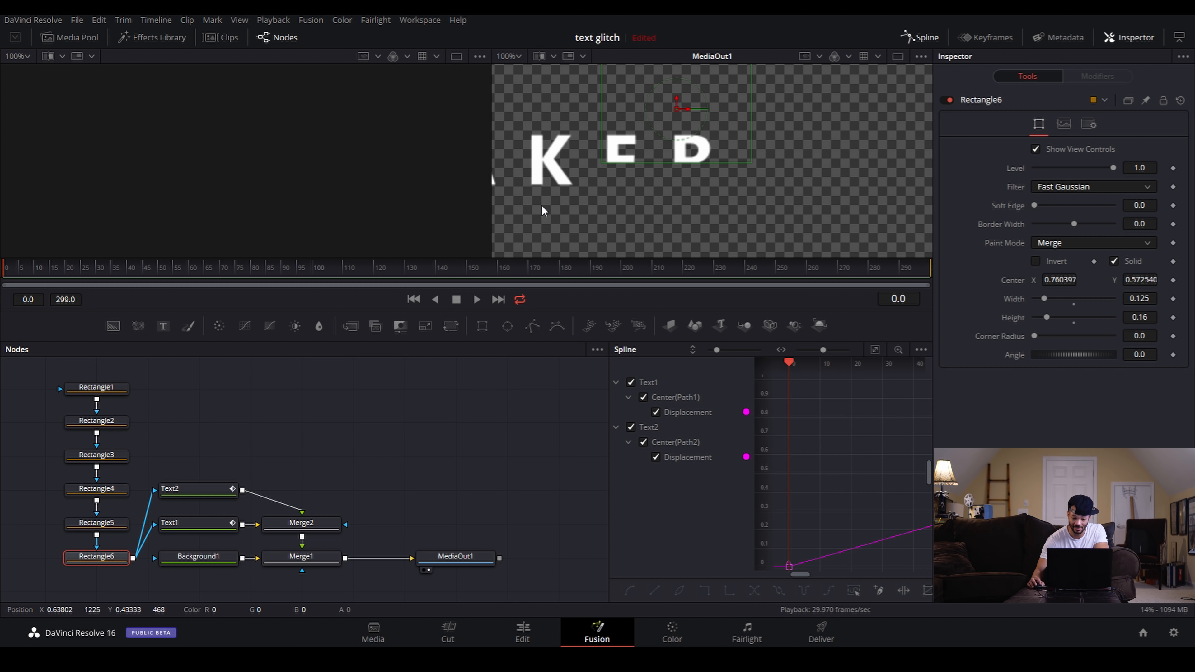
pyautogui.click(457, 559)
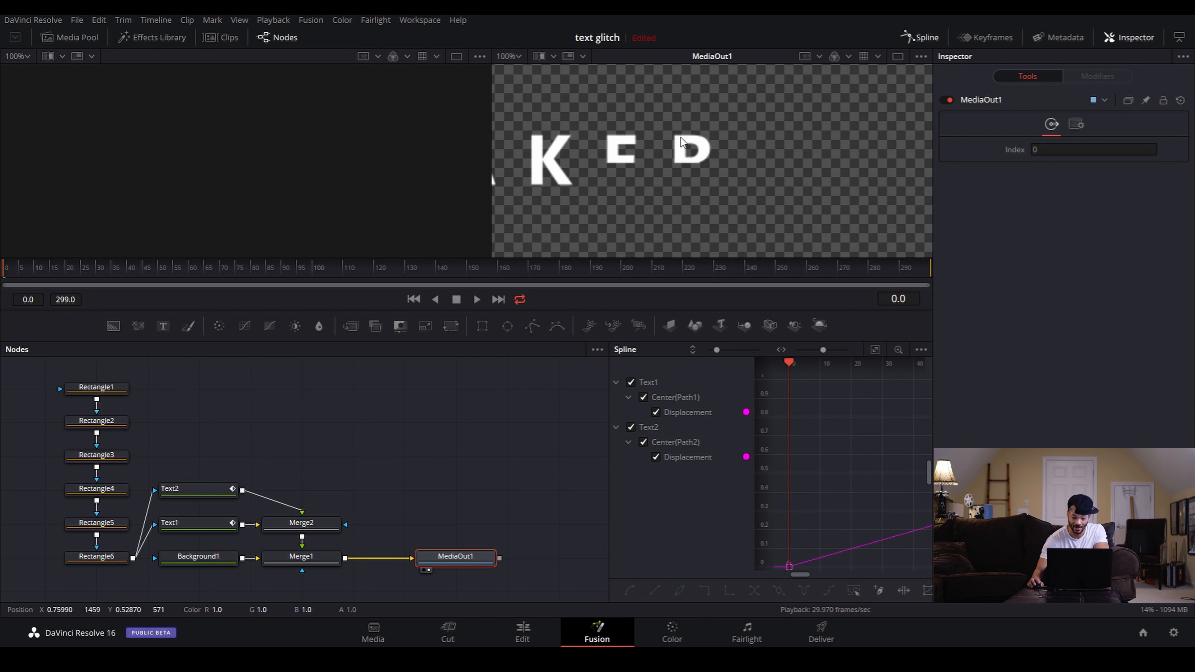
pyautogui.click(517, 57)
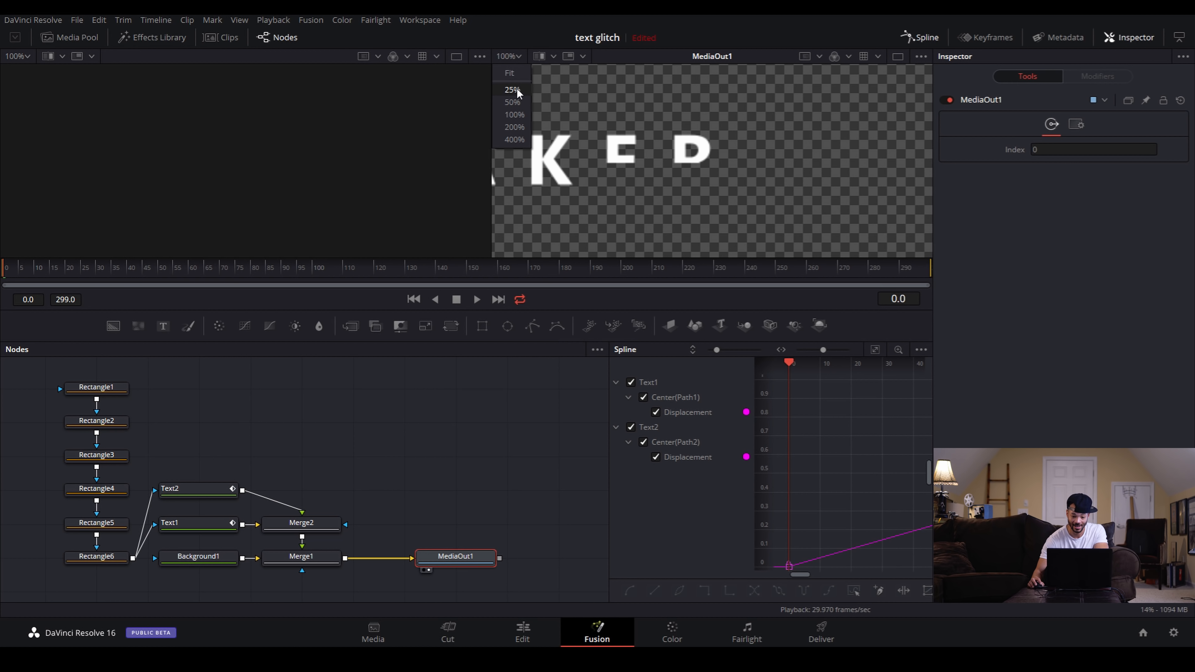
pyautogui.click(515, 75)
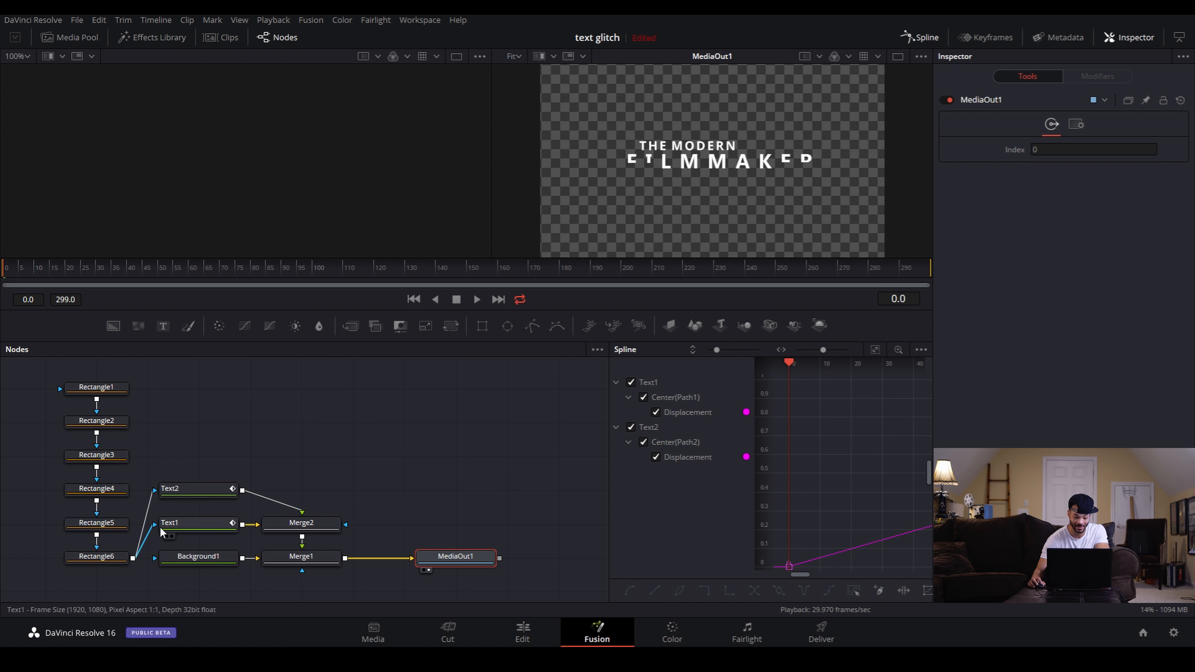
# Add a seventh rectangle mask below Rectangle6, rearrange the Background1 and merge nodes, and select the new mask for editing.
pyautogui.click(104, 562)
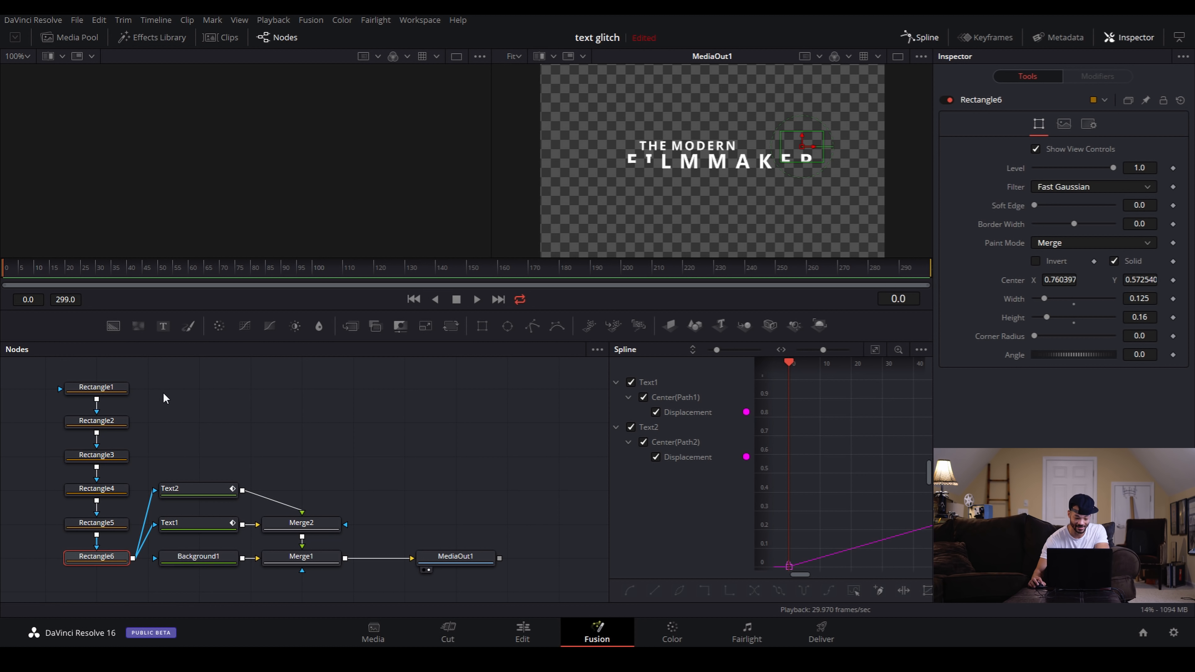
pyautogui.click(482, 326)
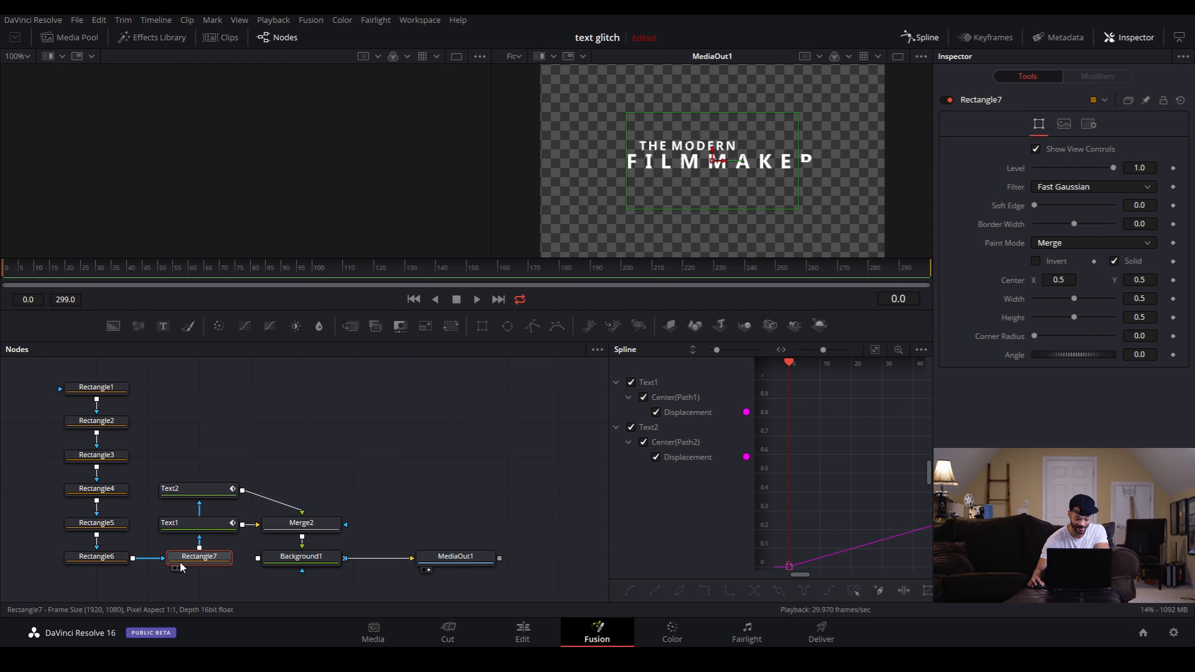
pyautogui.moveTo(177, 562); pyautogui.dragTo(92, 594)
pyautogui.moveTo(309, 531); pyautogui.dragTo(330, 490)
pyautogui.moveTo(287, 559); pyautogui.dragTo(376, 535)
pyautogui.moveTo(265, 564); pyautogui.dragTo(212, 564)
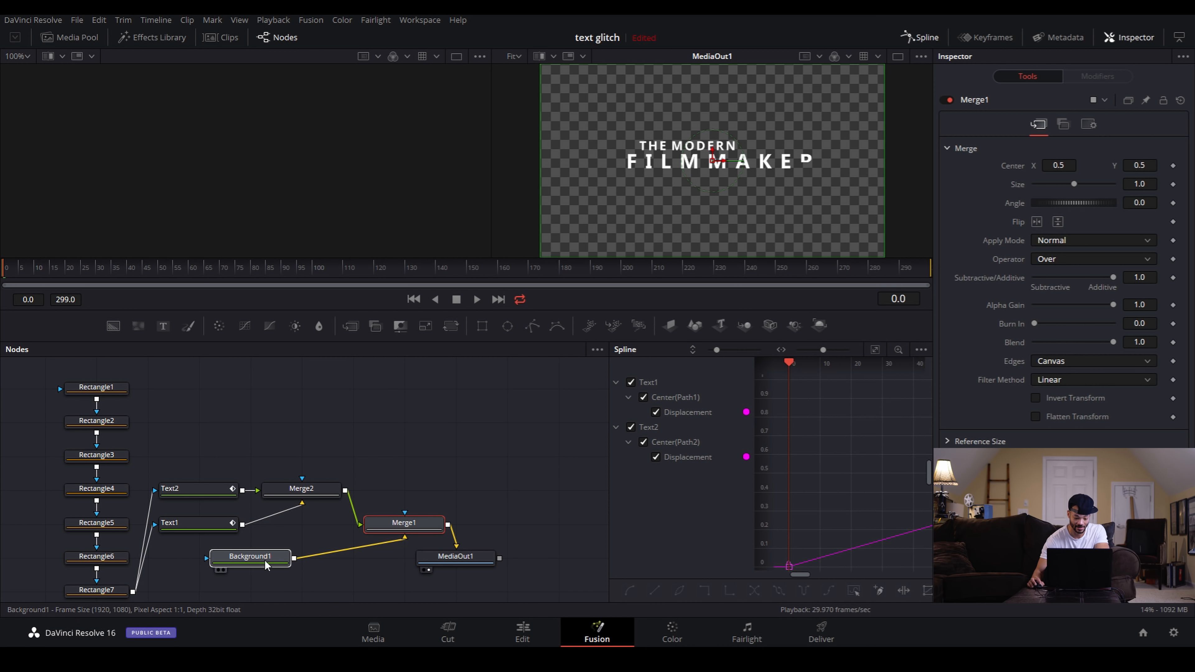
pyautogui.moveTo(402, 521); pyautogui.dragTo(354, 556)
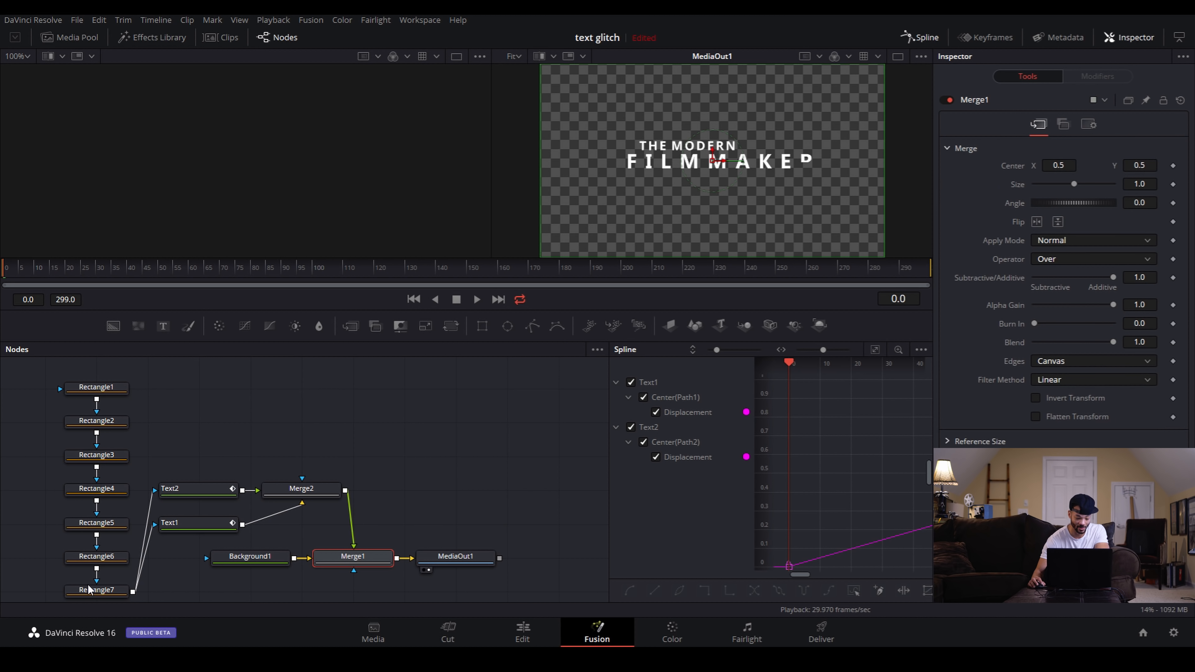
pyautogui.click(75, 589)
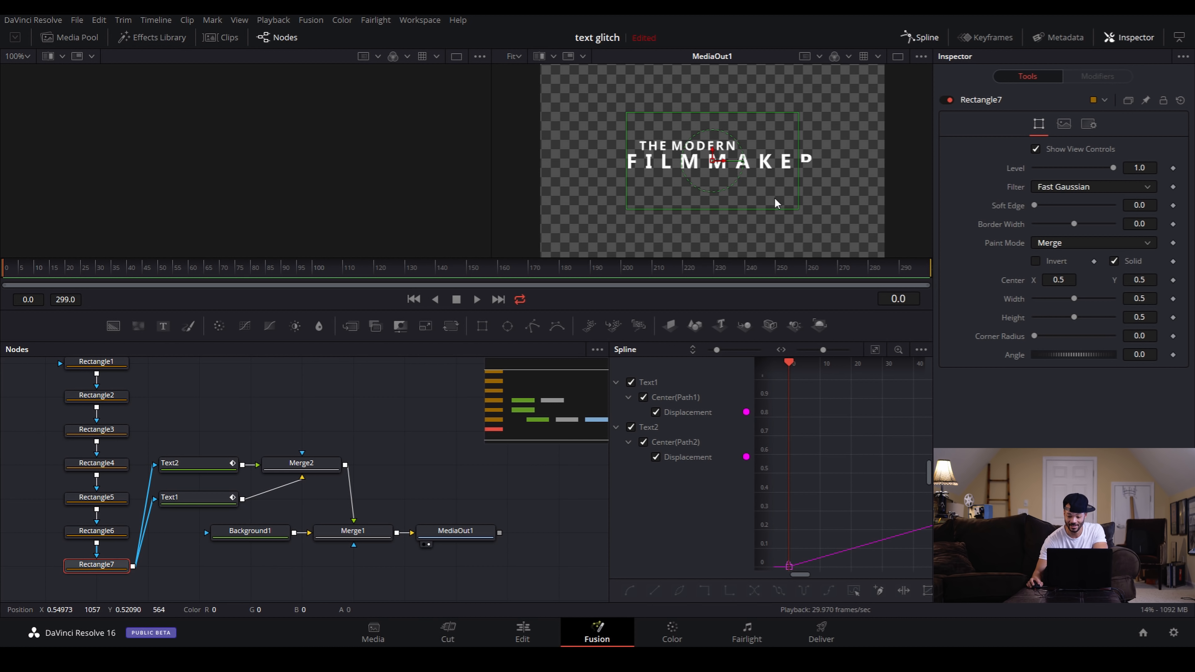
# Reshape the Rectangle7 mask into a thin strip 0.612 wide and 0.044 high across "FILMMAKER" at Center Y about 0.474.
pyautogui.moveTo(1074, 299); pyautogui.dragTo(1038, 317)
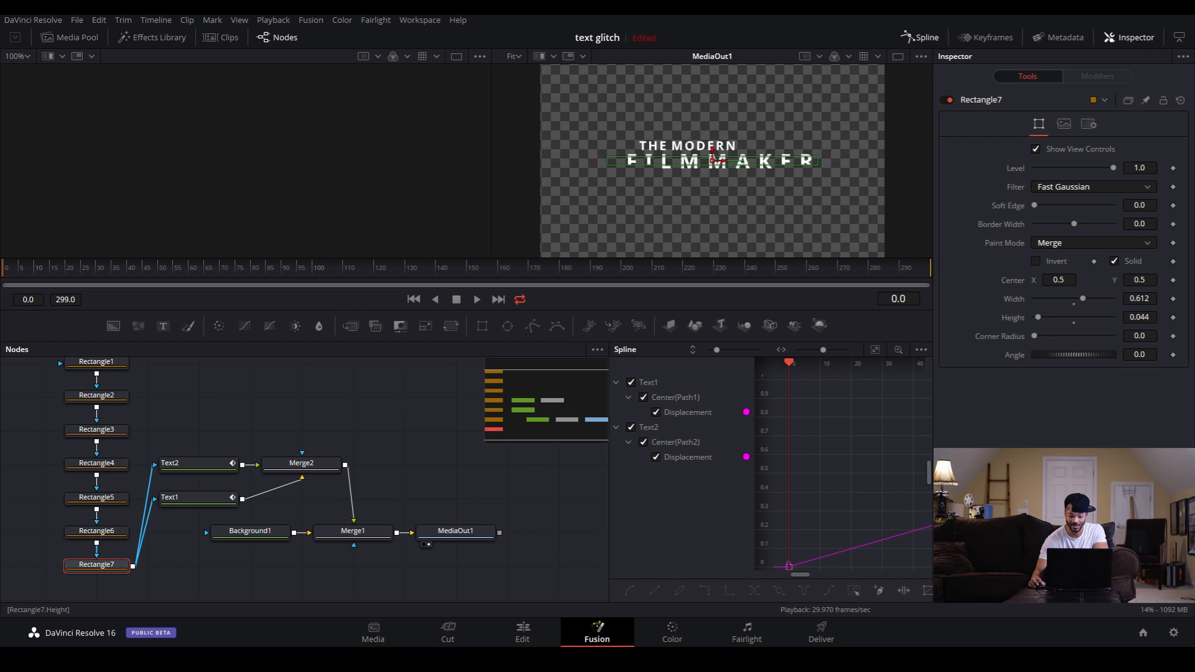
pyautogui.moveTo(714, 158); pyautogui.dragTo(715, 163)
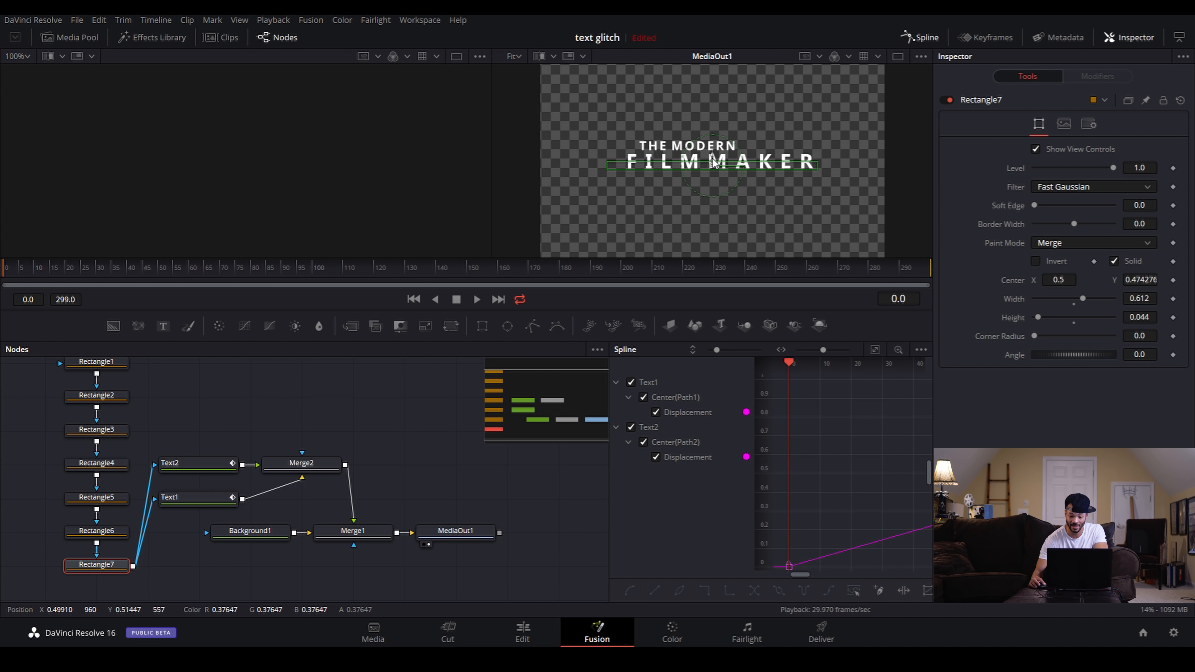
pyautogui.click(458, 537)
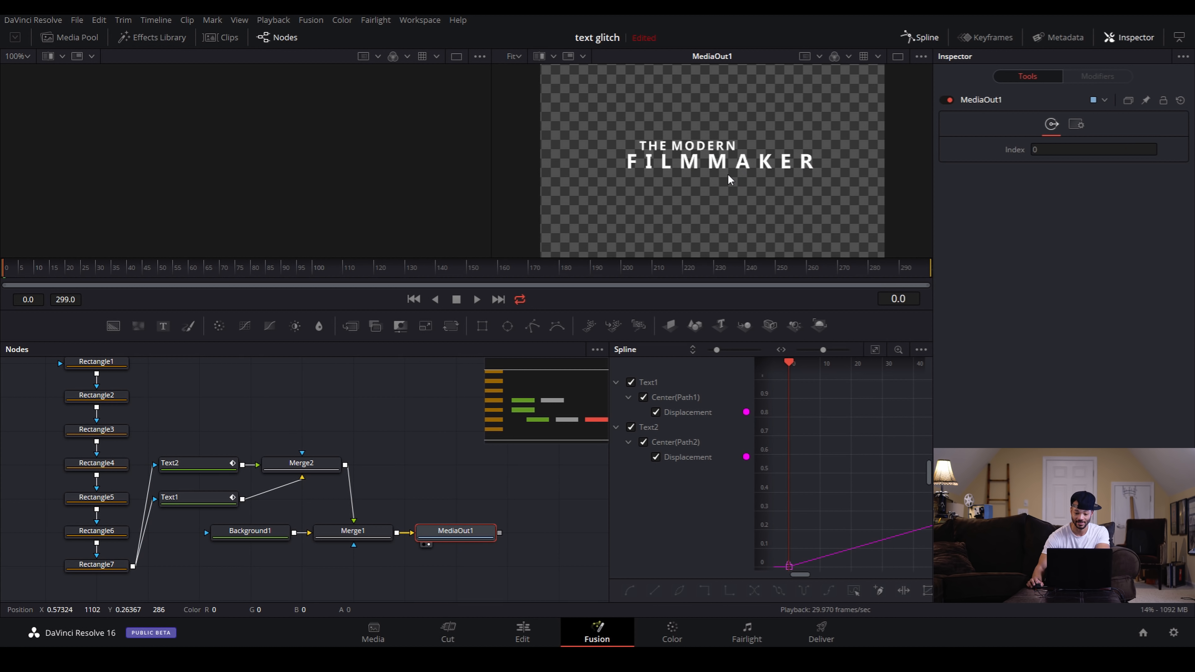
# Set the Level of the Rectangle1, Rectangle2, Rectangle3 and Rectangle4 masks to 0.0.
pyautogui.scroll(1, 126, 372)
pyautogui.click(104, 387)
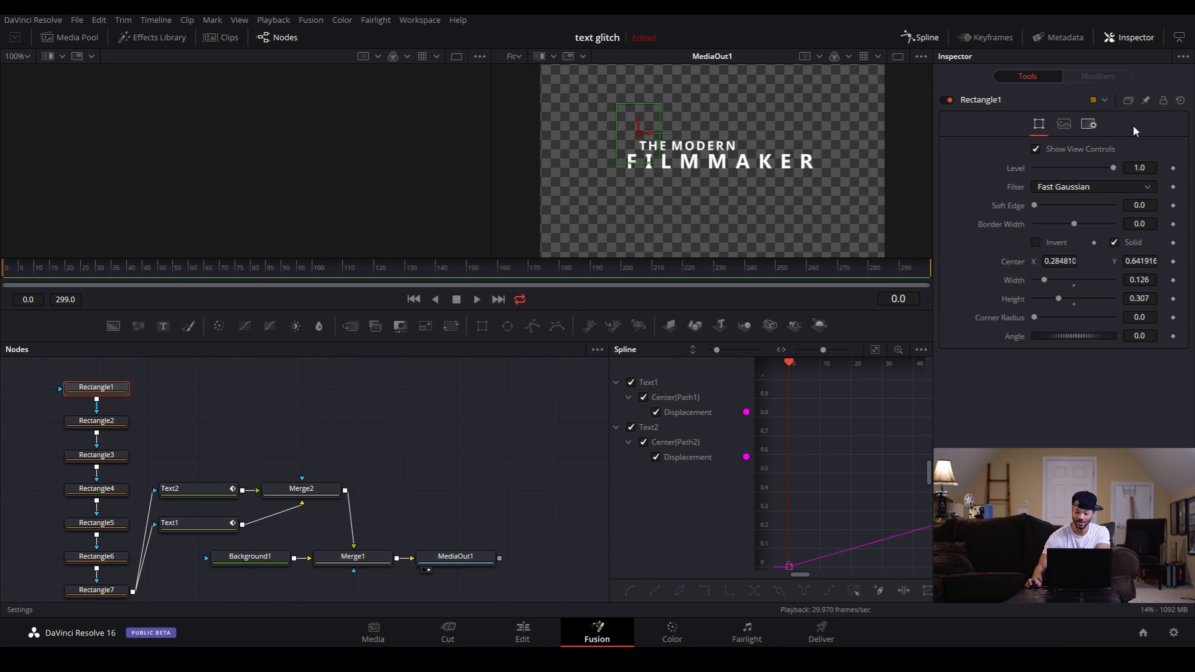
pyautogui.click(96, 421)
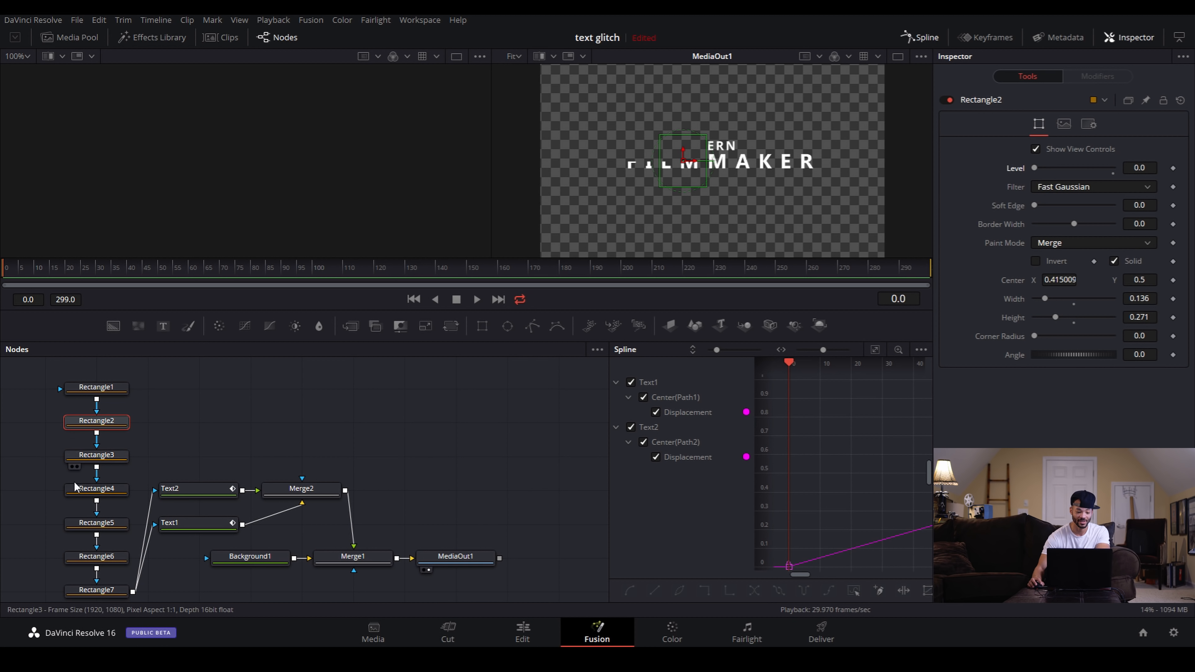
pyautogui.click(110, 453)
pyautogui.moveTo(1113, 168); pyautogui.dragTo(896, 191)
pyautogui.click(98, 490)
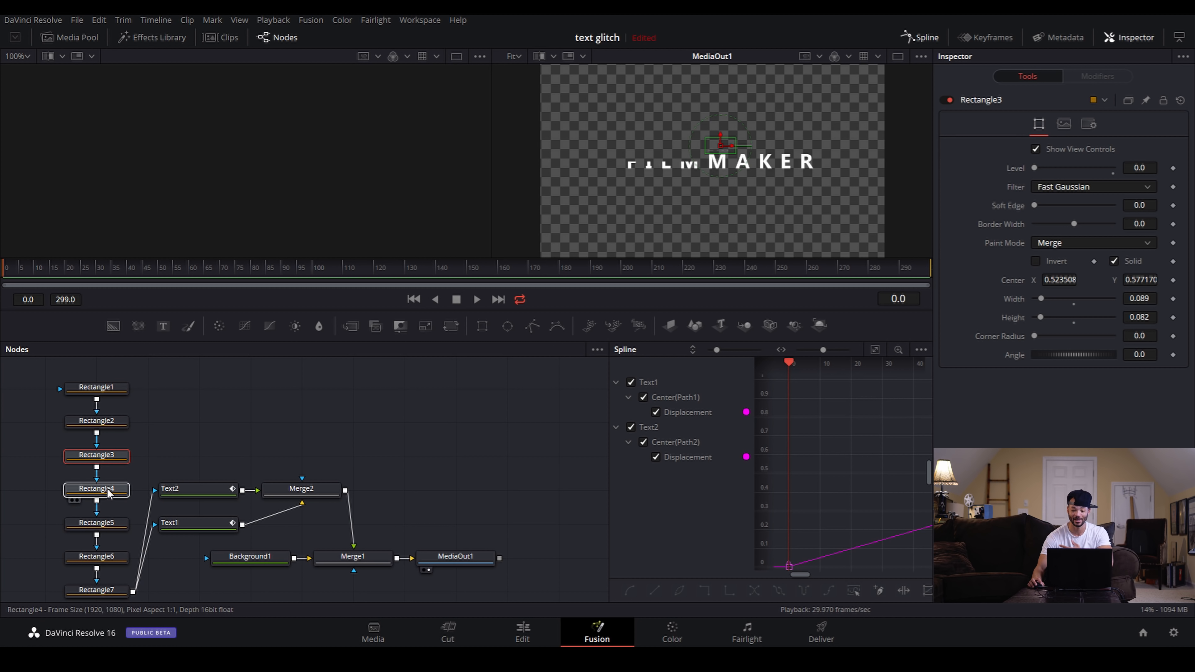
pyautogui.moveTo(1111, 168); pyautogui.dragTo(940, 188)
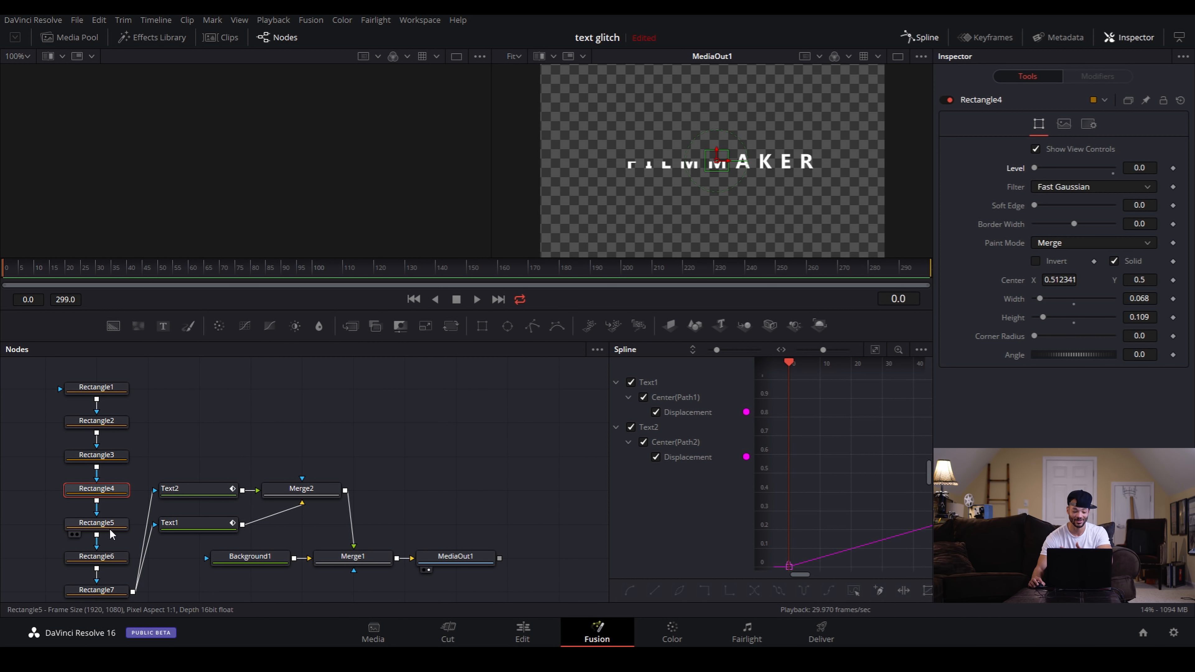
# Set the Level of the Rectangle5, Rectangle6 and Rectangle7 masks to 0.0.
pyautogui.click(99, 524)
pyautogui.moveTo(1115, 168); pyautogui.dragTo(737, 205)
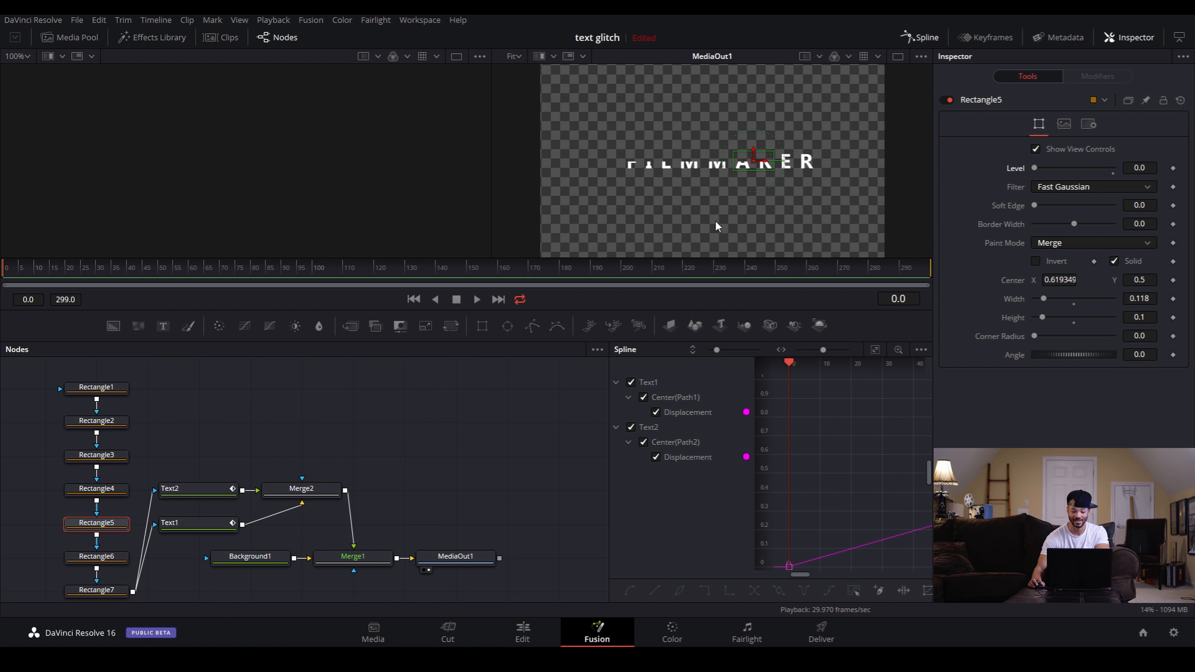
pyautogui.click(111, 559)
pyautogui.moveTo(1116, 166); pyautogui.dragTo(988, 174)
pyautogui.click(106, 591)
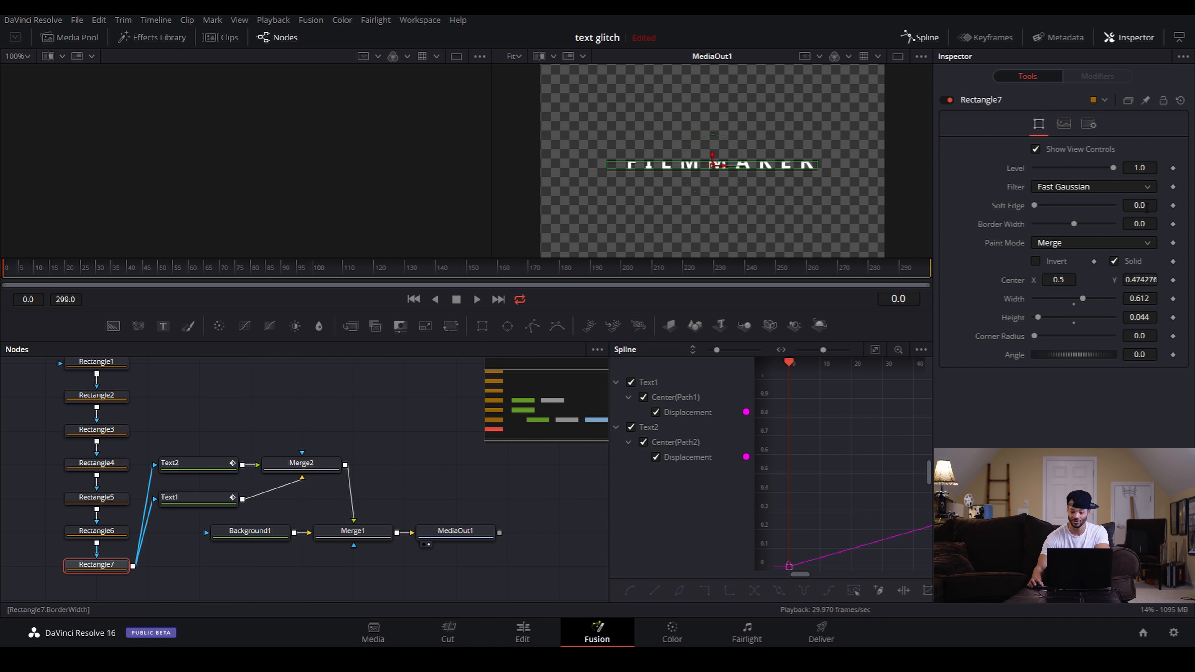
pyautogui.moveTo(1114, 168); pyautogui.dragTo(1012, 172)
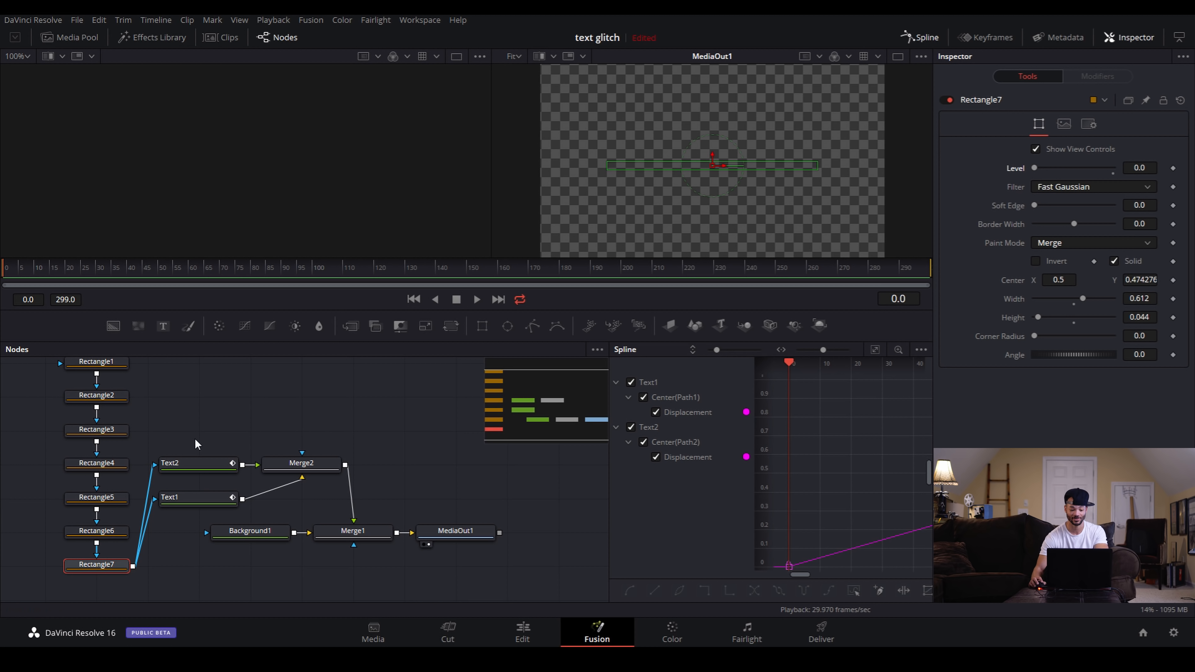
# Select the Rectangle4 mask and keyframe its Level at 0.0 on frame 5.
pyautogui.moveTo(438, 402); pyautogui.dragTo(528, 403)
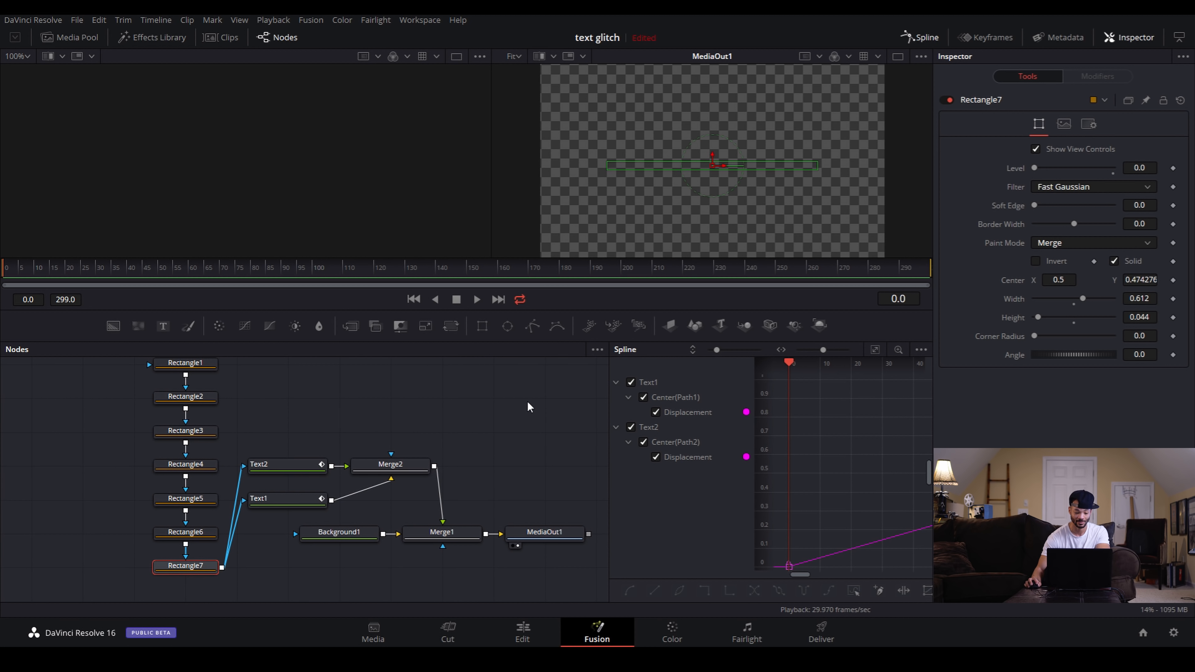
pyautogui.scroll(1, 180, 352)
pyautogui.click(185, 387)
pyautogui.click(186, 456)
pyautogui.click(197, 492)
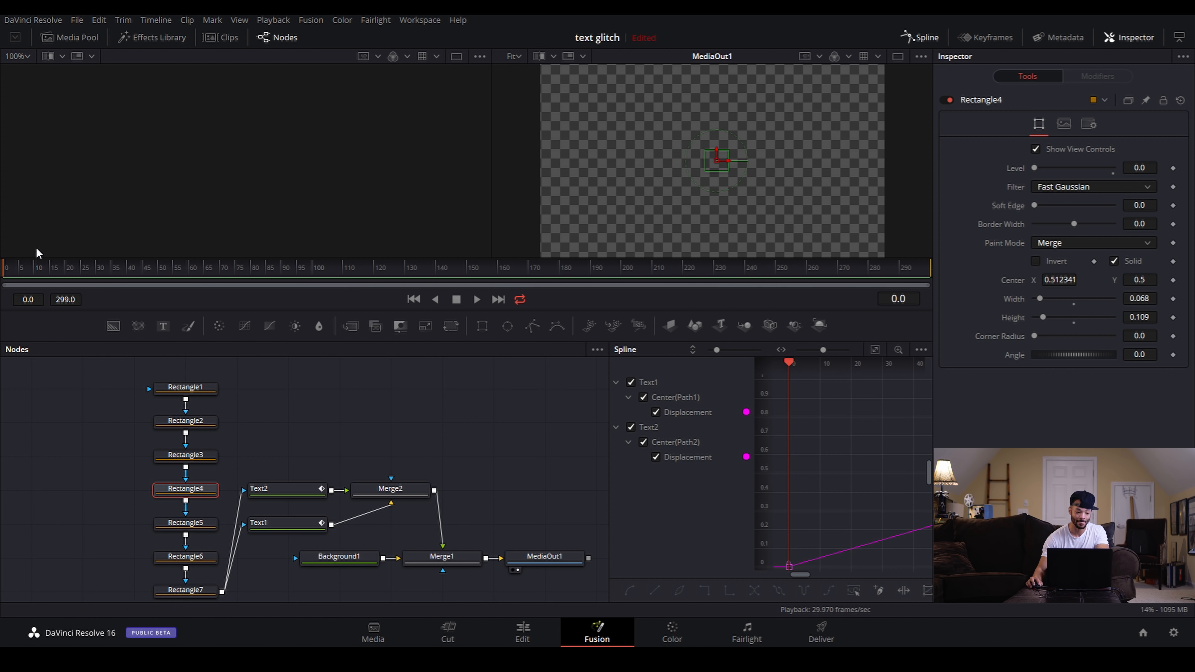
pyautogui.moveTo(23, 269); pyautogui.dragTo(1, 297)
pyautogui.click(21, 270)
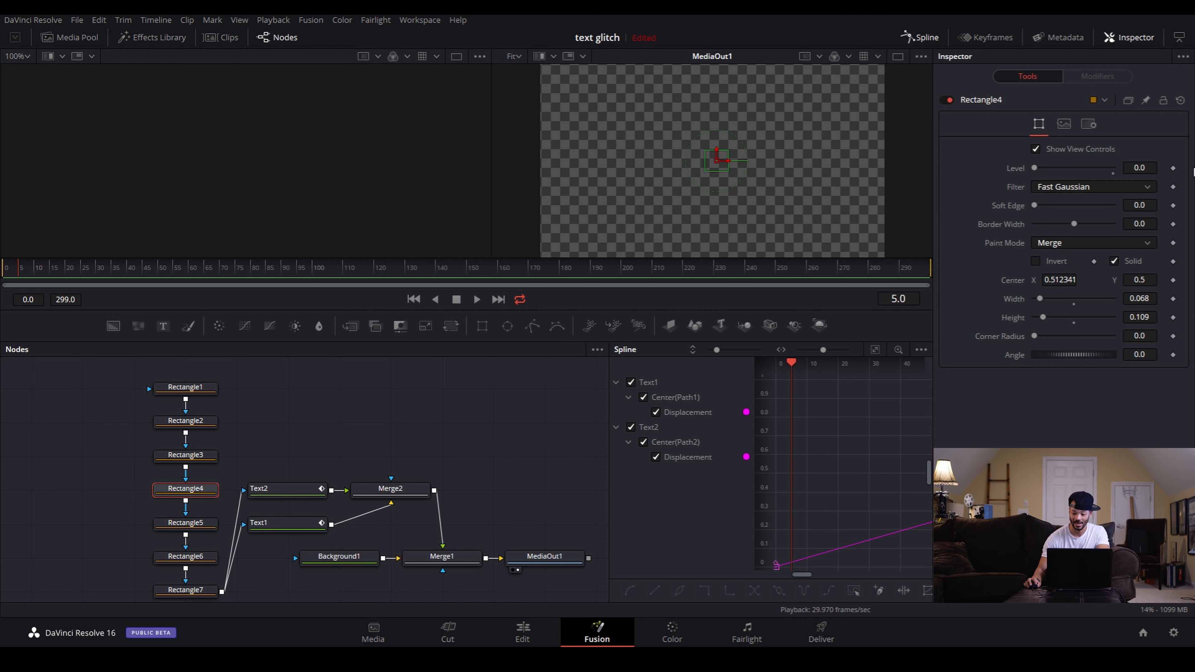
pyautogui.click(1173, 169)
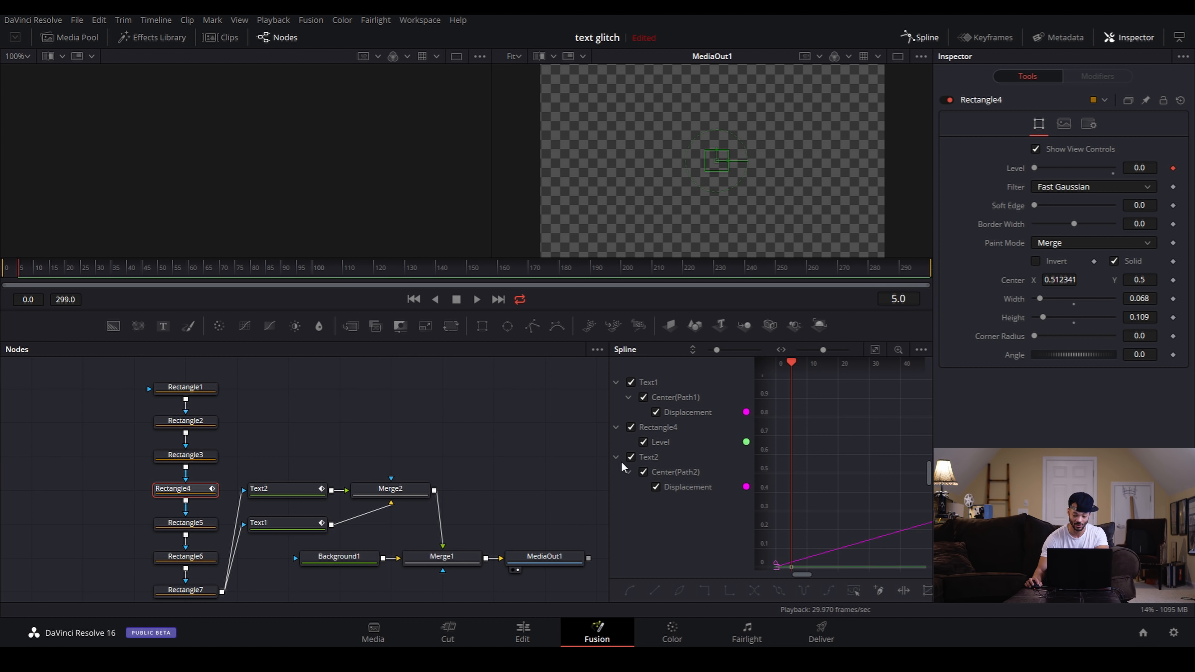
# Hide the Text1 and Text2 curves in the spline editor so that only the Rectangle4 Level curve is displayed.
pyautogui.click(630, 457)
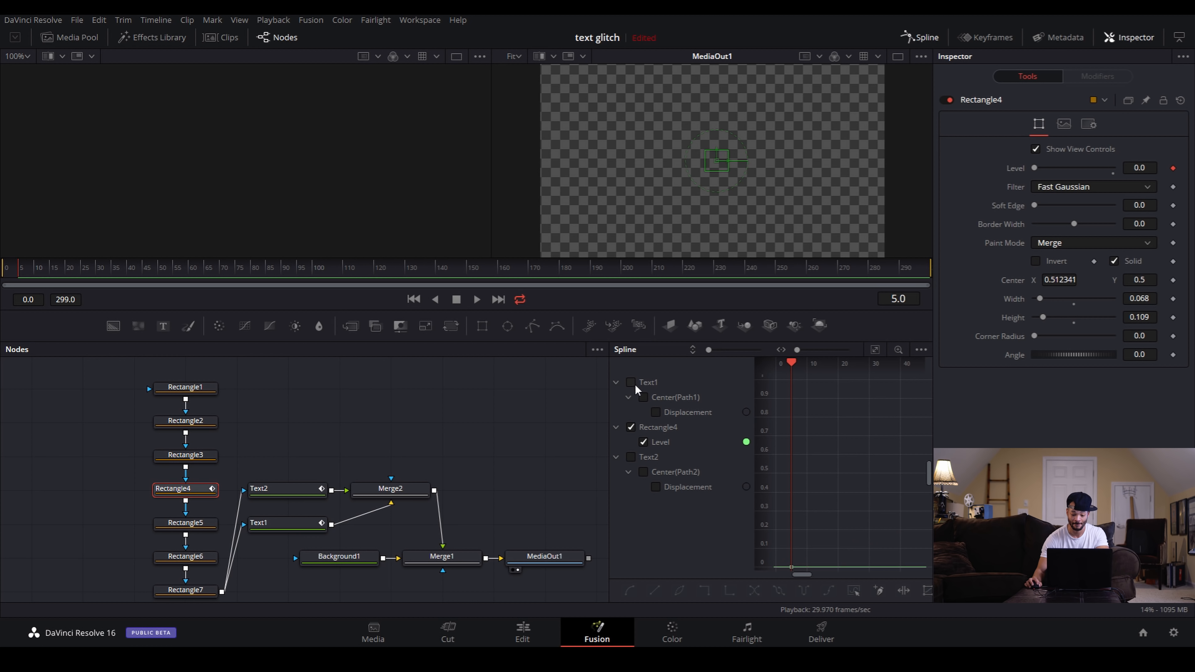
pyautogui.click(669, 428)
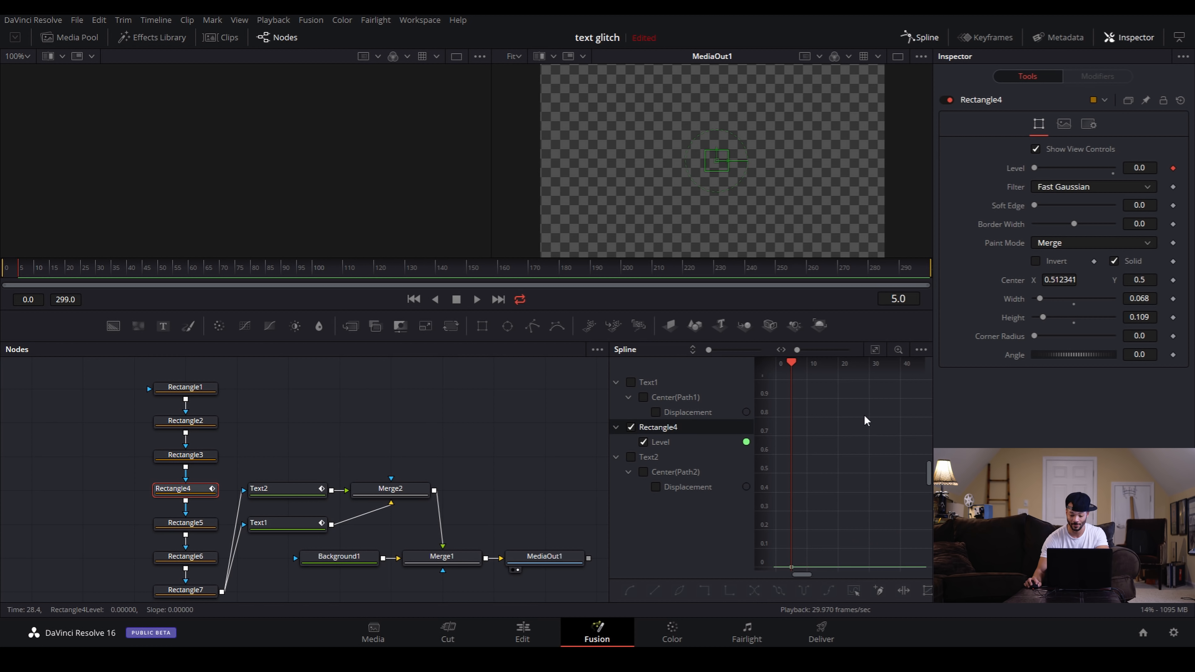
pyautogui.scroll(-2, 826, 519)
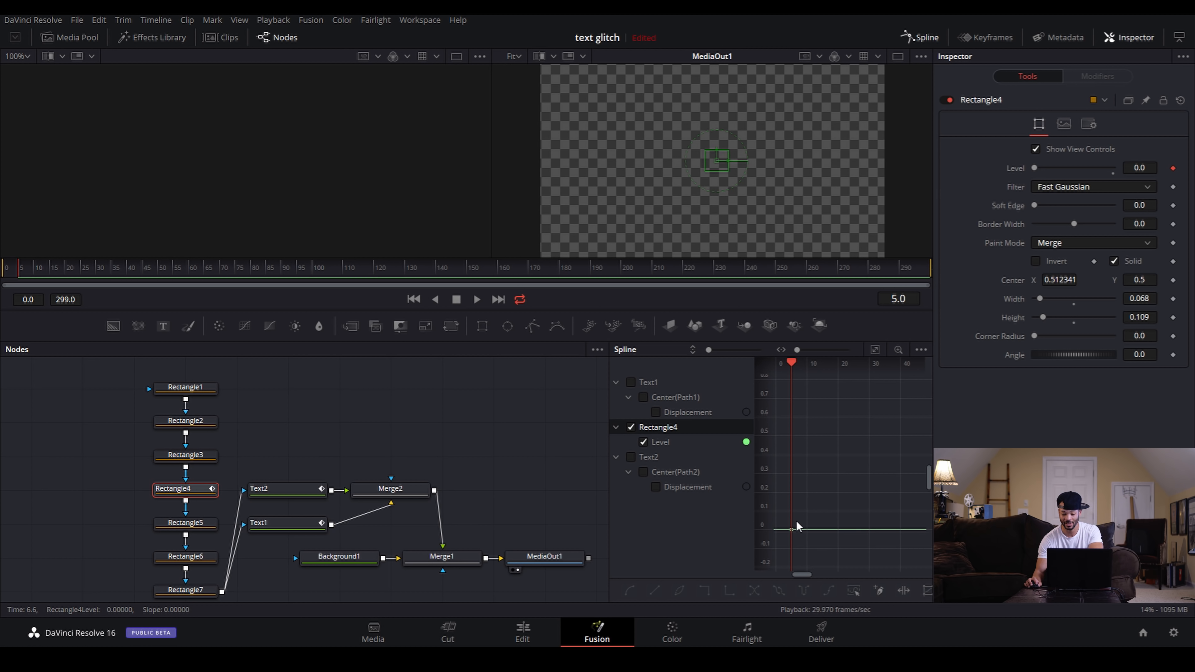
# Keyframe the Rectangle4 Level at 1.0 on frame 6 and back at 0.0 on frame 7.
pyautogui.press('Right')
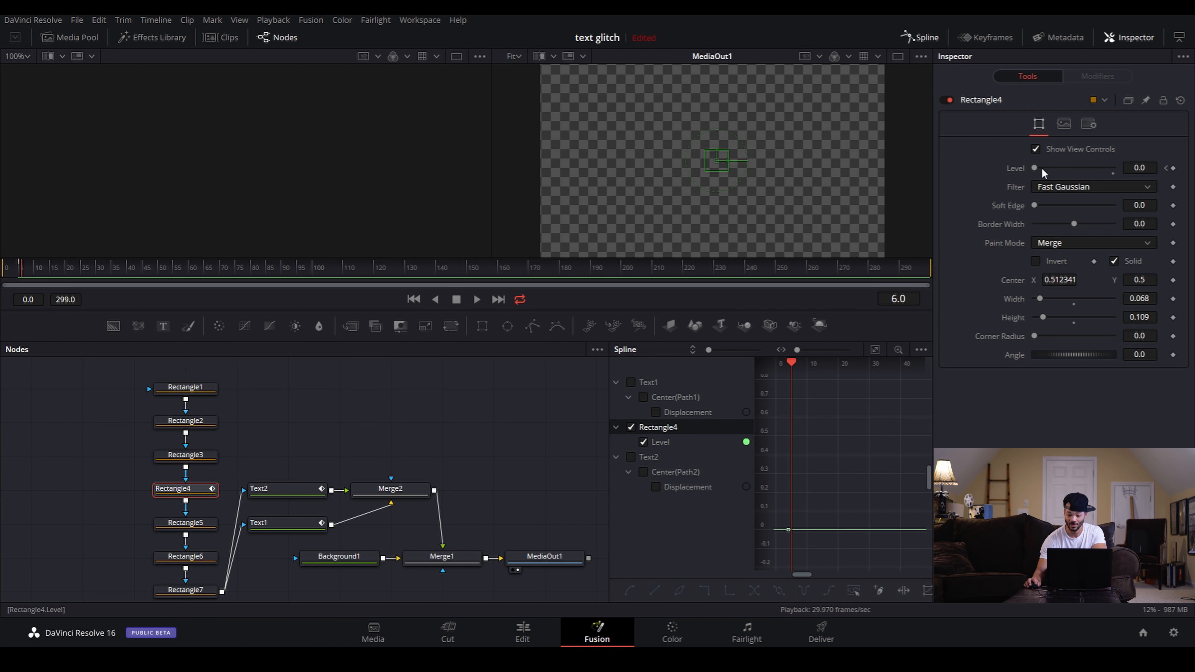
pyautogui.moveTo(1034, 172); pyautogui.dragTo(1161, 176)
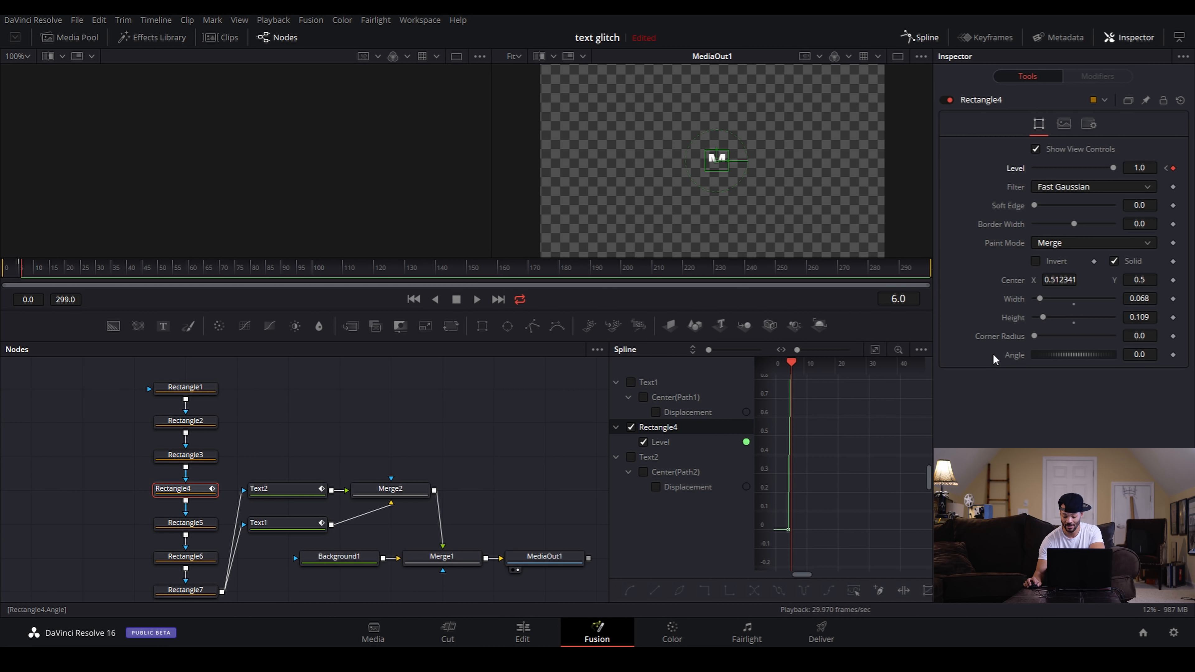
pyautogui.press('Right')
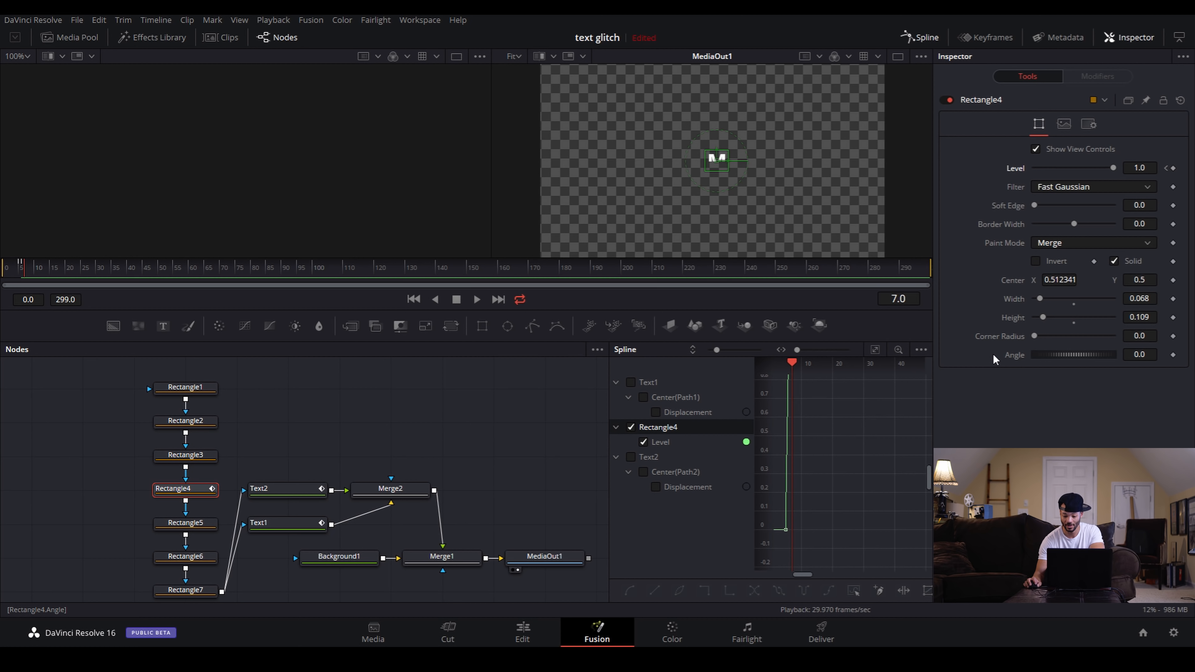
pyautogui.moveTo(1114, 166); pyautogui.dragTo(1024, 168)
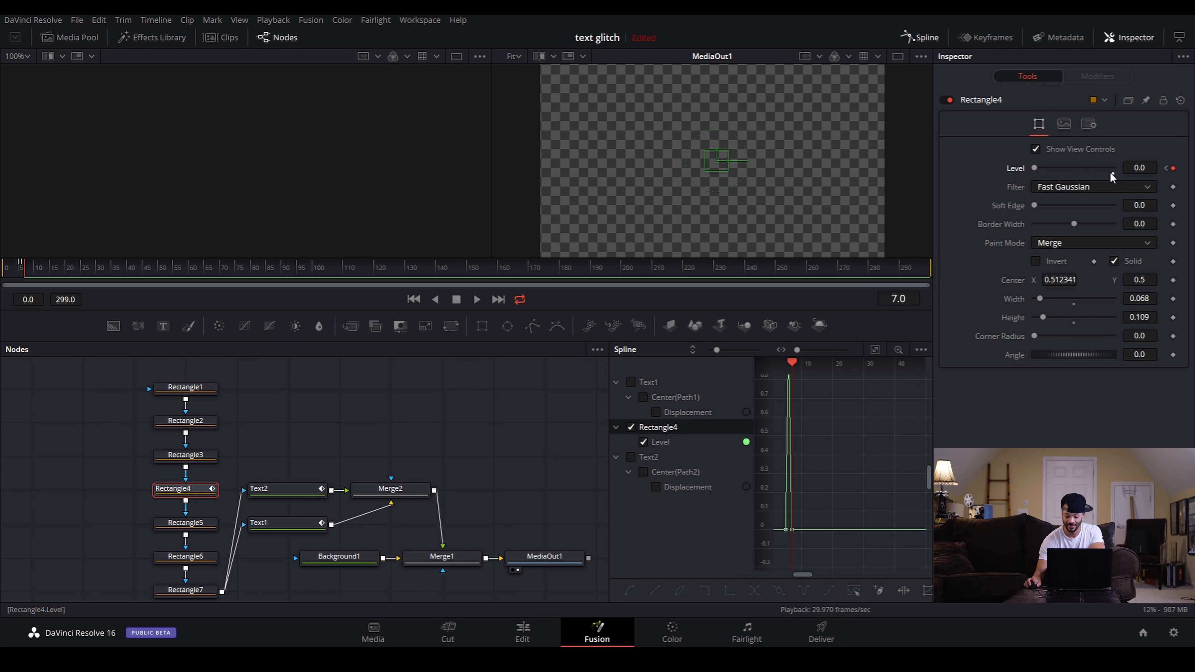
# Add a second Rectangle4 flicker by keyframing Level at 0.0 on frame 9, 1.0 on frame 10 and 0.0 on frame 11.
pyautogui.press('Right')
pyautogui.press('Right')
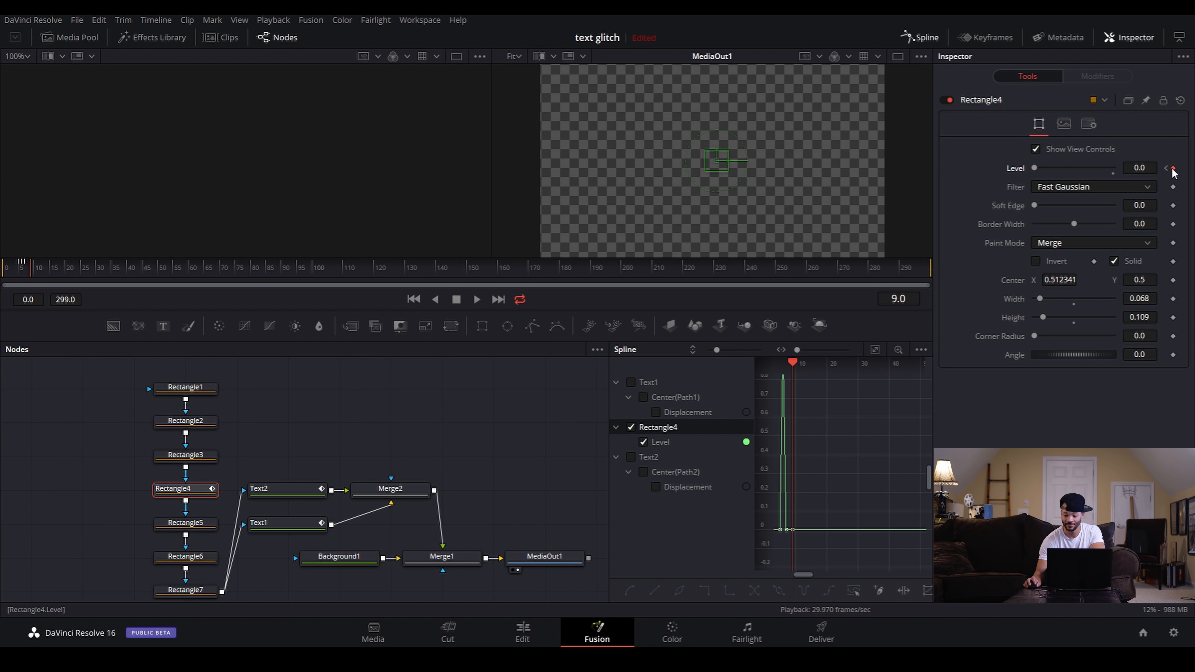
pyautogui.press('Right')
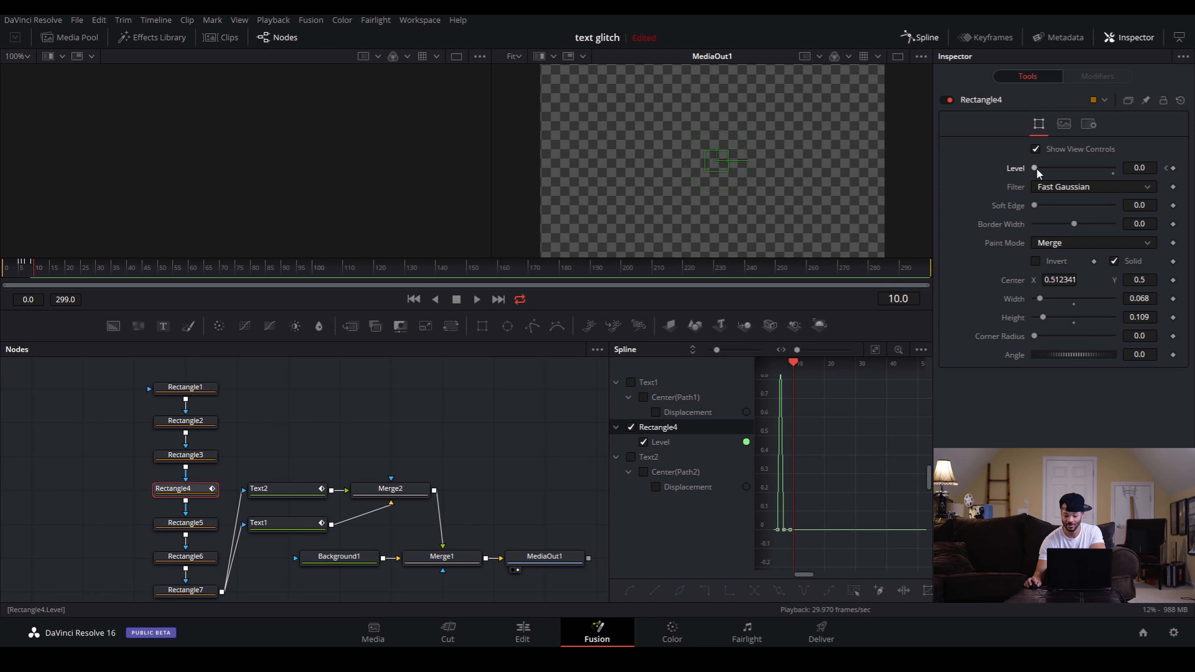
pyautogui.moveTo(1037, 168); pyautogui.dragTo(1129, 169)
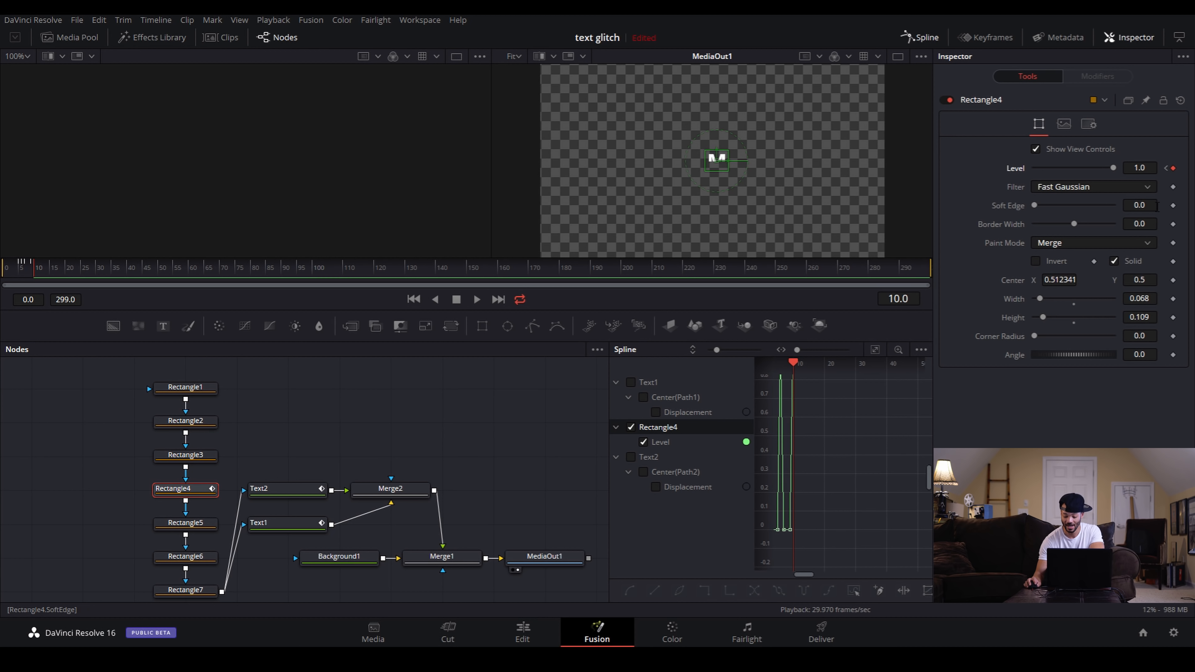
pyautogui.press('Right')
pyautogui.moveTo(1113, 168); pyautogui.dragTo(1029, 171)
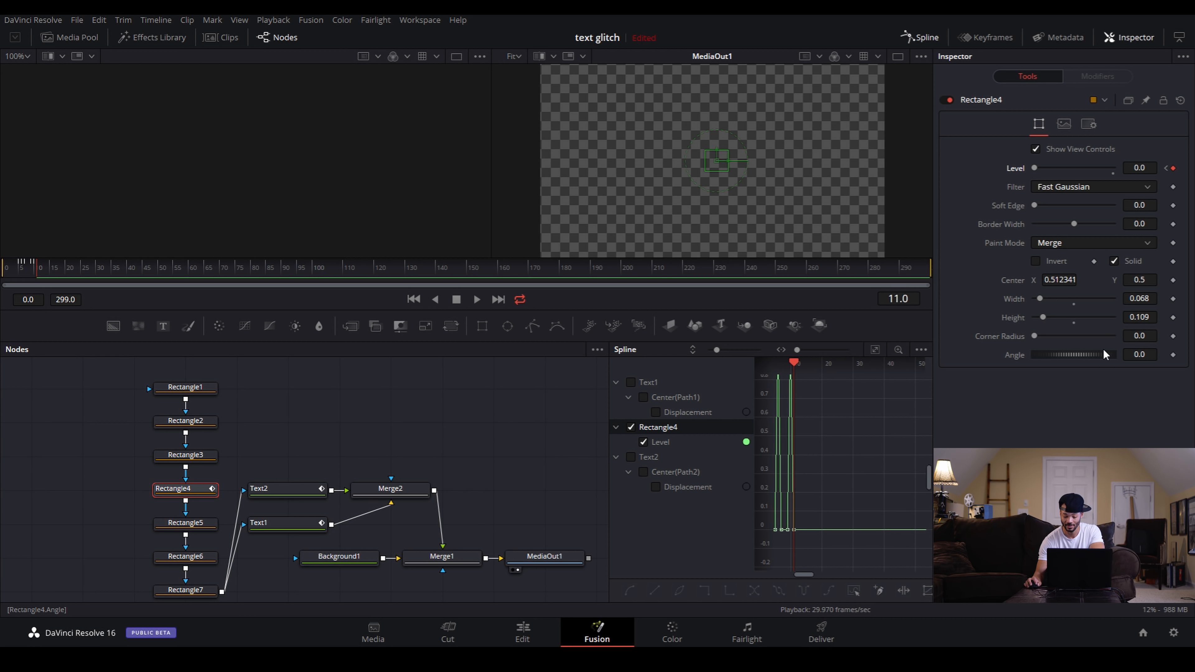
# Keyframe the Rectangle4 Level at 0.0 on frame 14 and 1.0 on frame 15.
pyautogui.press('Right')
pyautogui.press('Right')
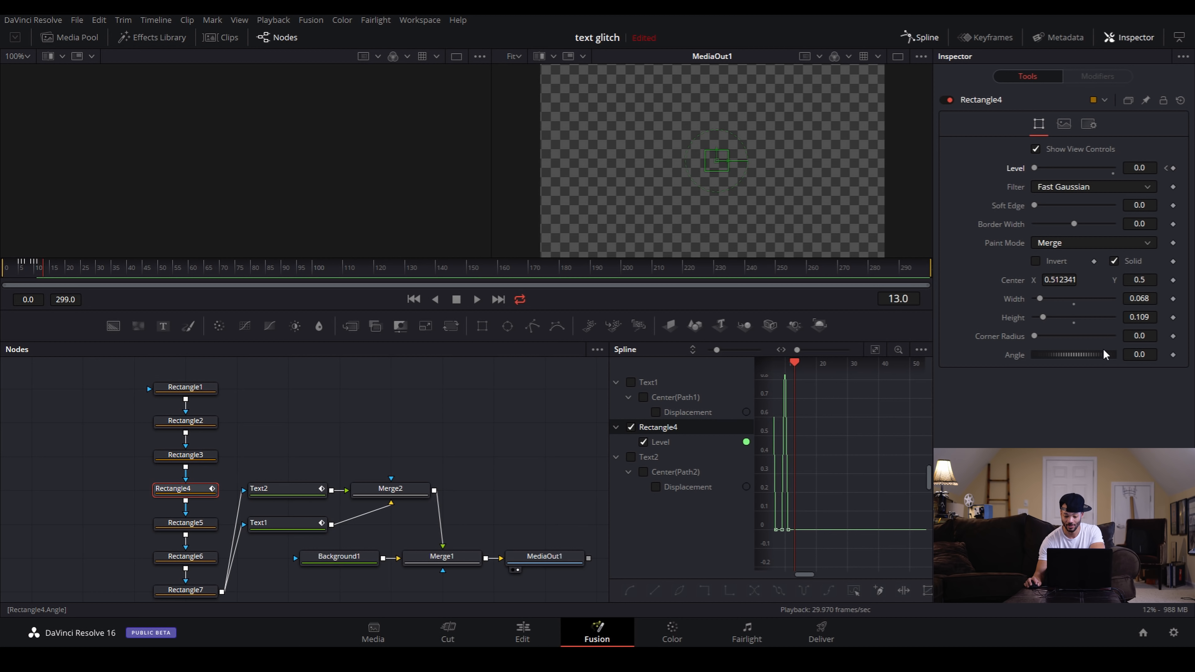
pyautogui.click(1174, 168)
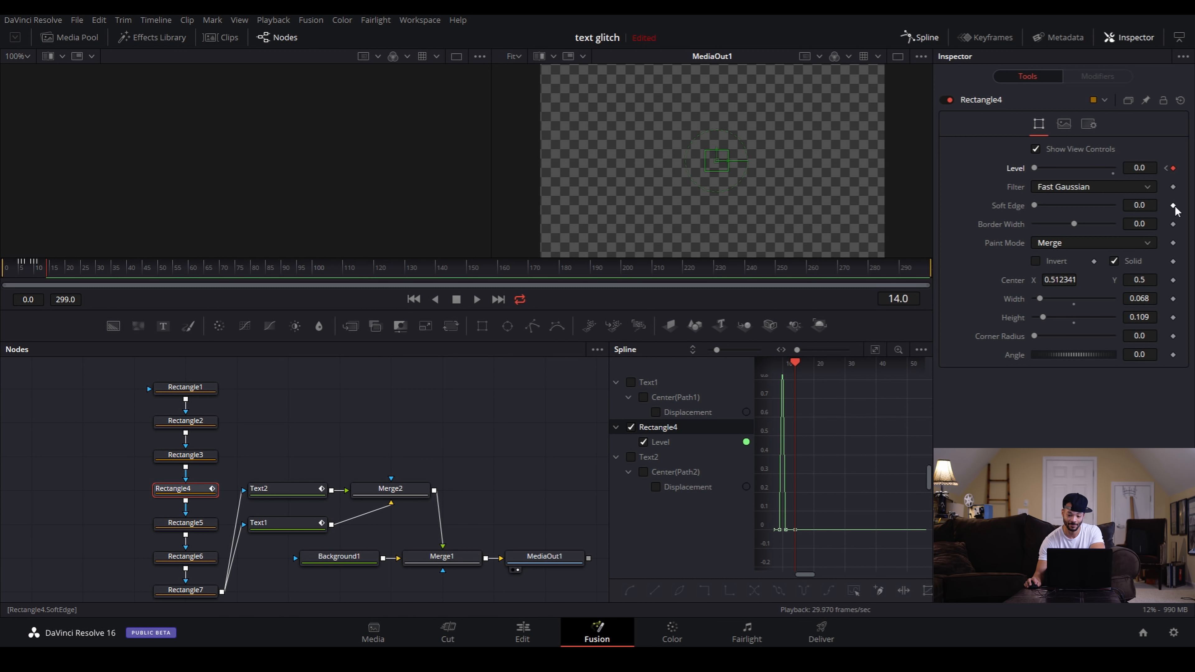
pyautogui.press('Right')
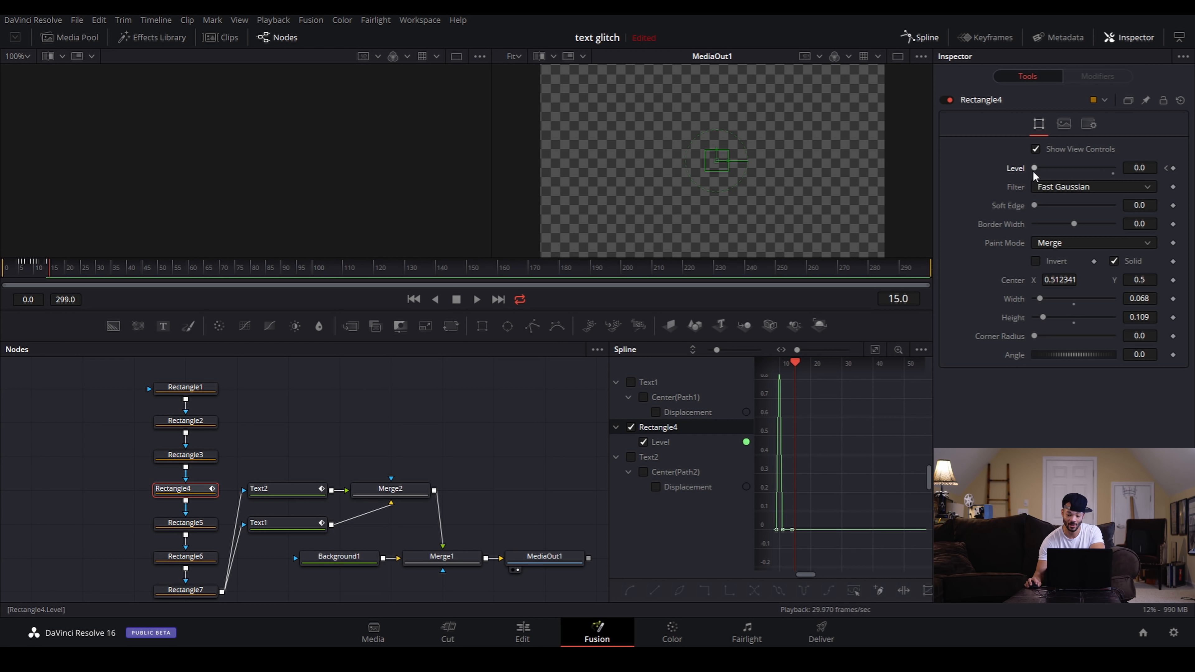
pyautogui.moveTo(1035, 169); pyautogui.dragTo(1153, 173)
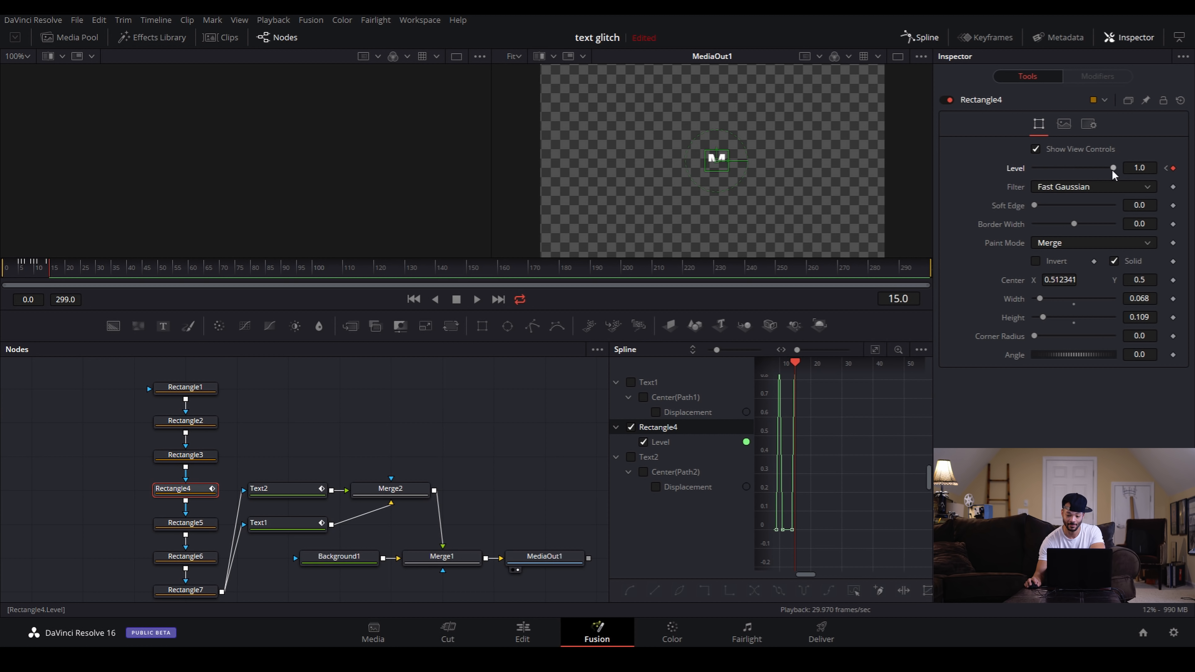
# Review the Rectangle4 flicker by stepping frame by frame from frame 4 to frame 15 and scrubbing back over the keyframes.
pyautogui.press('Left')
pyautogui.press('Left')
pyautogui.press('Left')
pyautogui.press('Left')
pyautogui.press('Left')
pyautogui.press('Left')
pyautogui.press('Left')
pyautogui.press('Left')
pyautogui.press('Left')
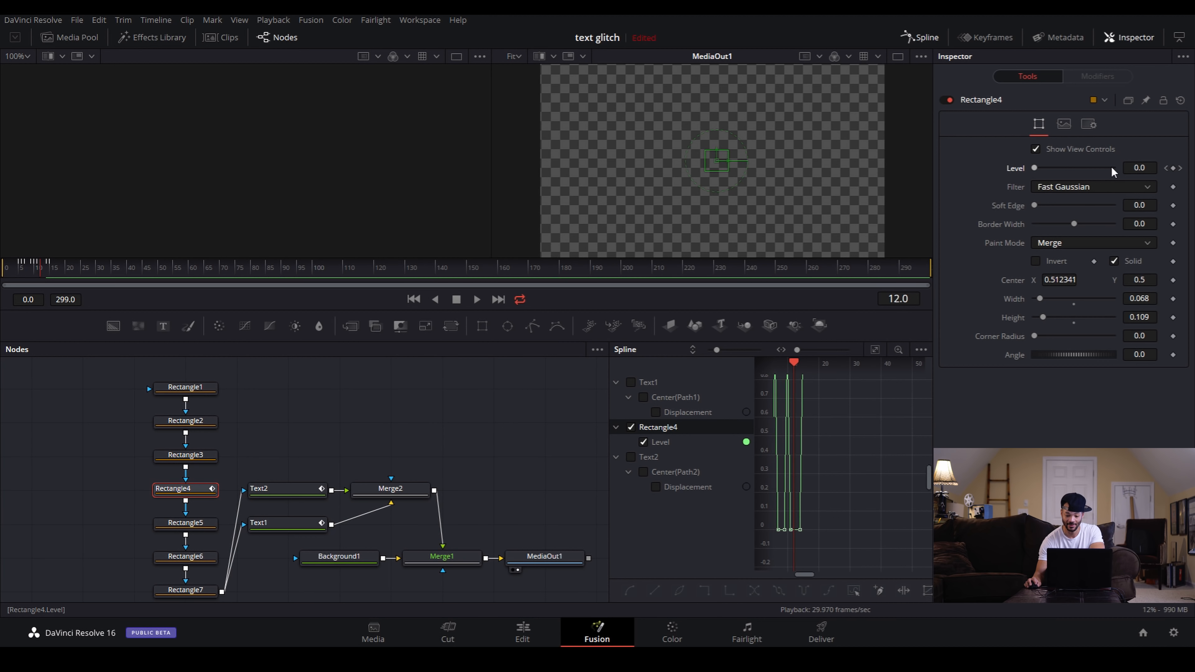
pyautogui.press('Left')
pyautogui.press('Left')
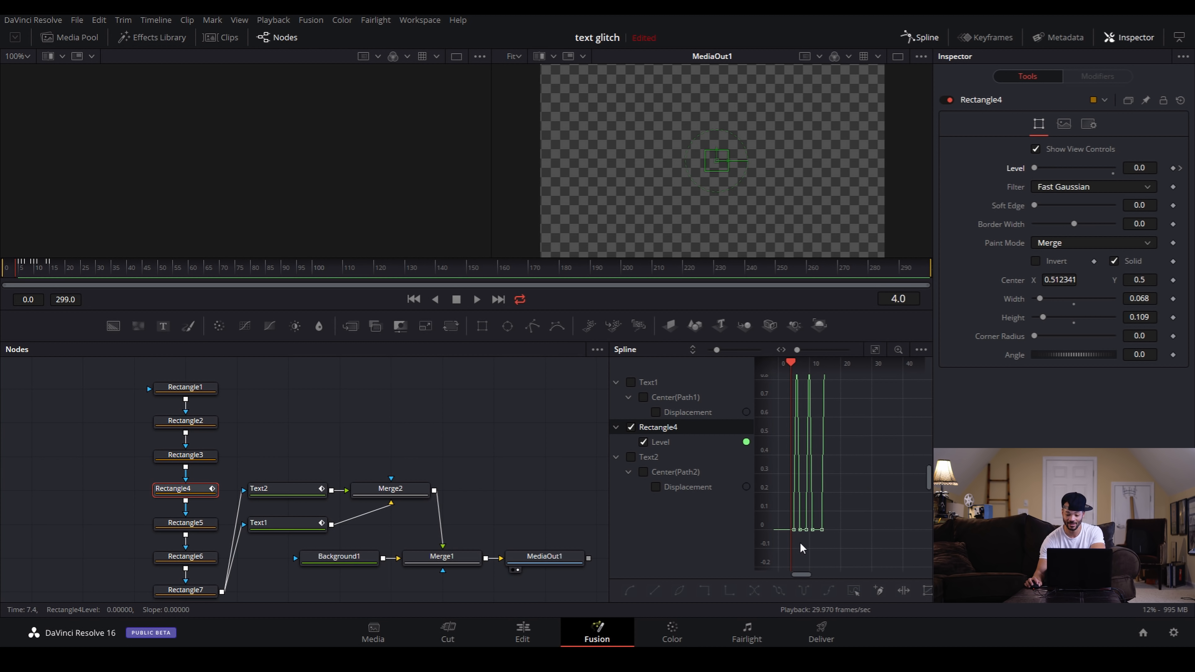
pyautogui.press('Right')
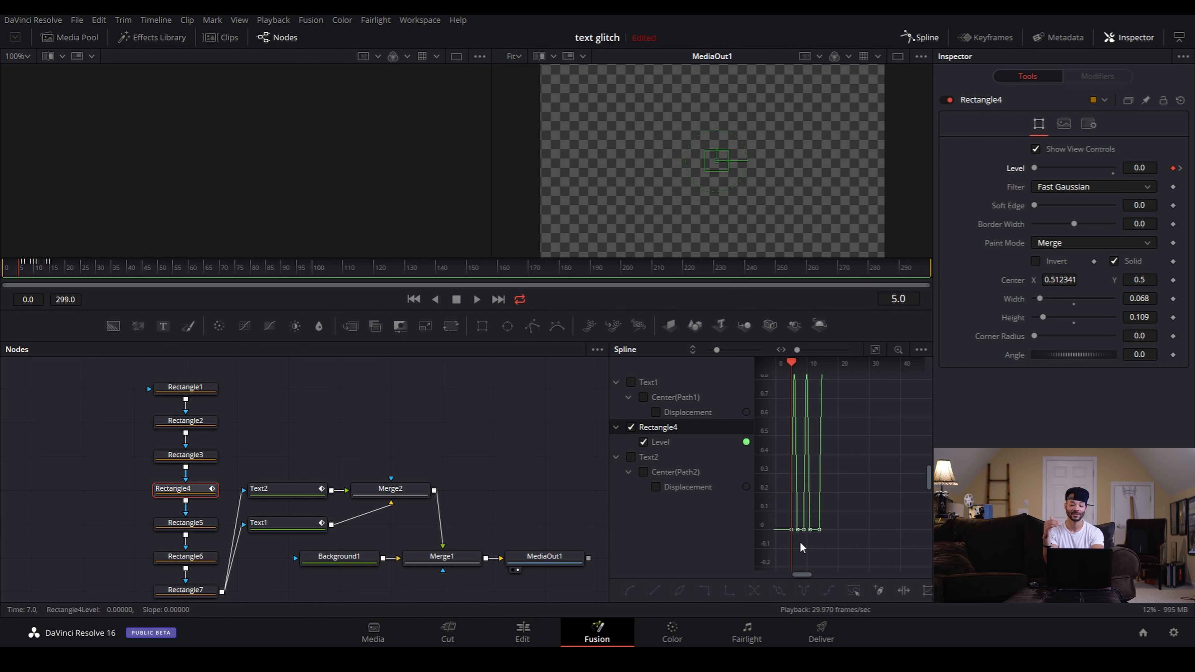
pyautogui.press('Right')
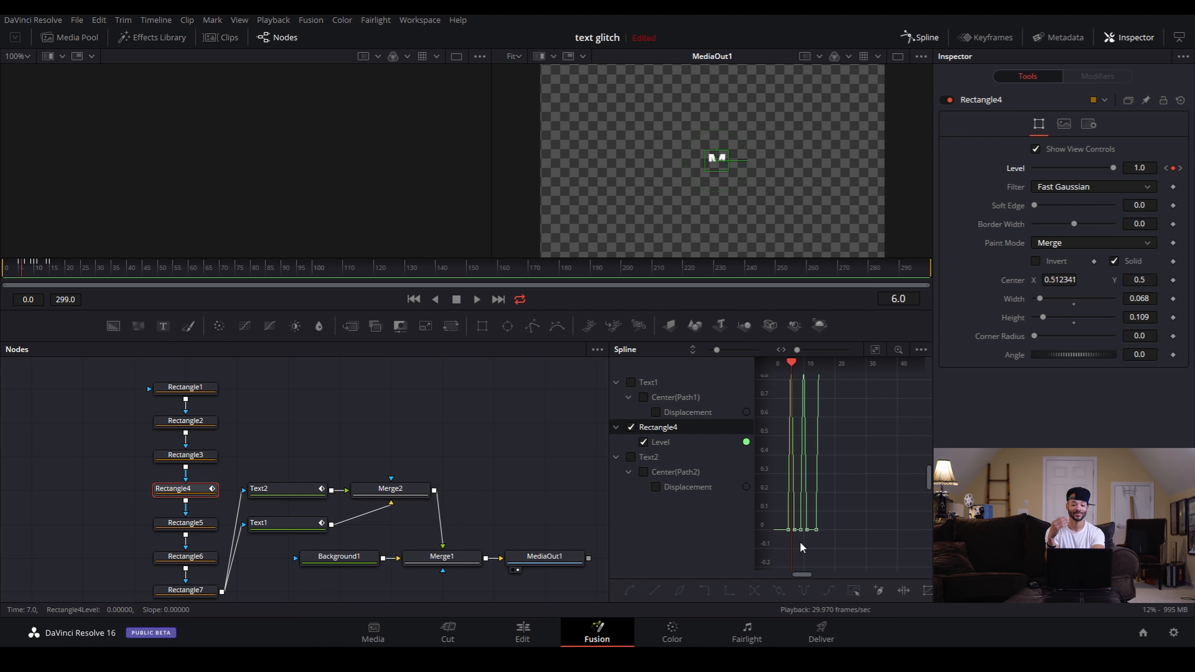
pyautogui.press('Right')
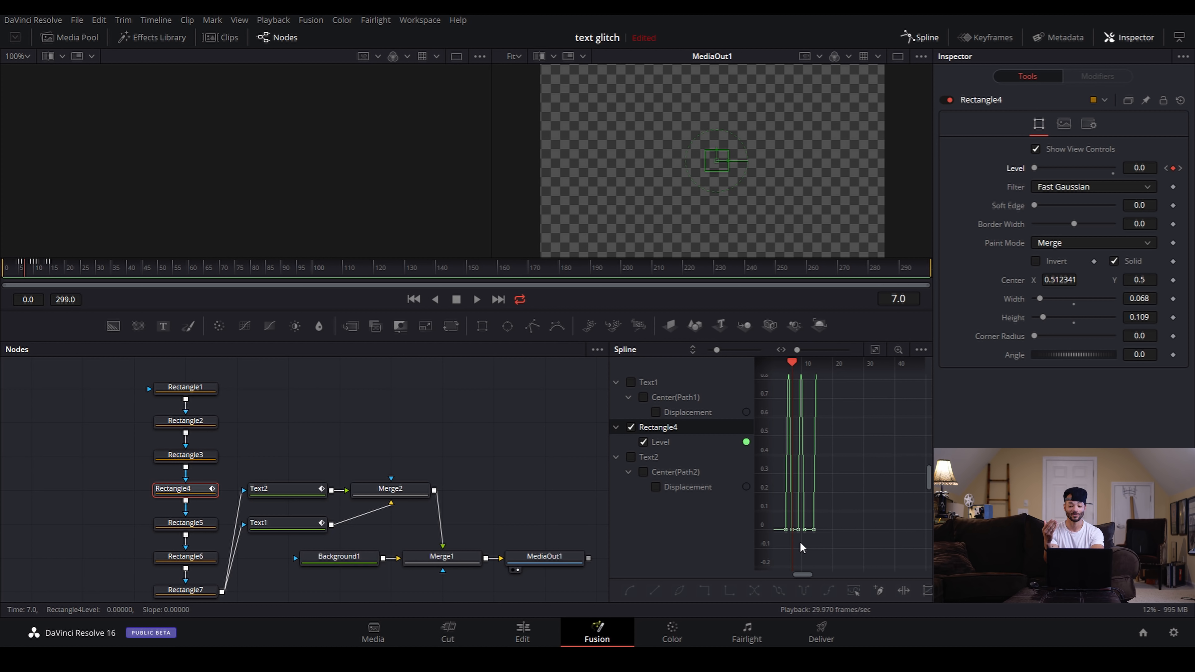
pyautogui.press('Right')
pyautogui.press('Right')
pyautogui.press('Right')
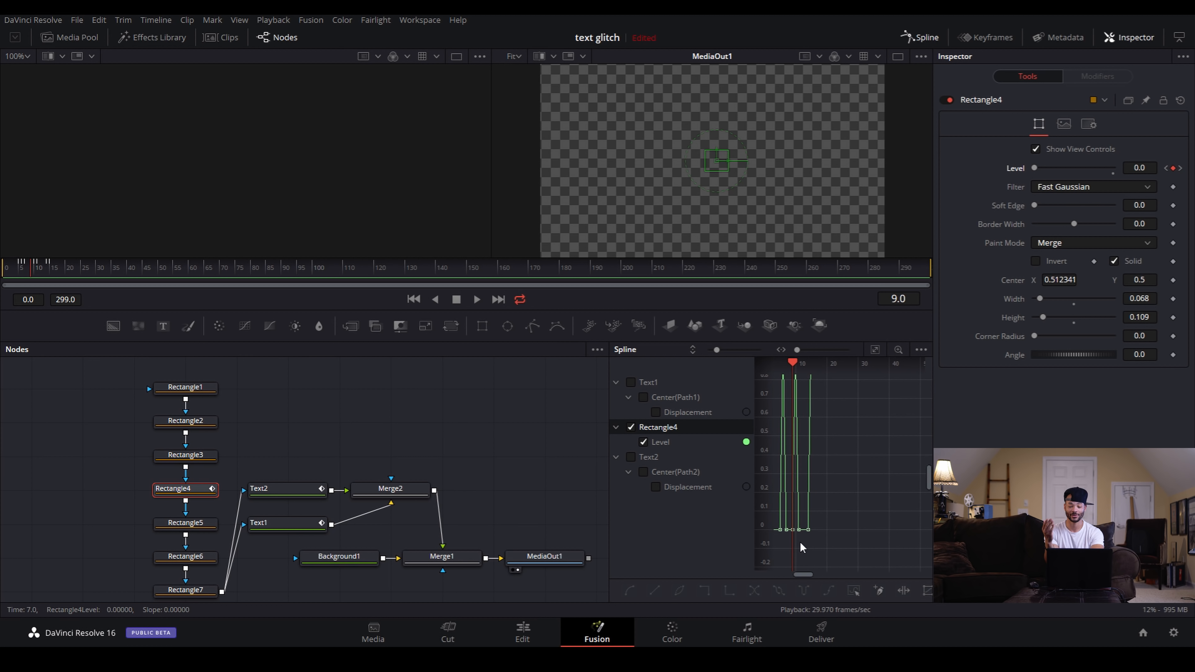
pyautogui.press('Right')
pyautogui.press('Right')
pyautogui.press('Right')
pyautogui.press('Right')
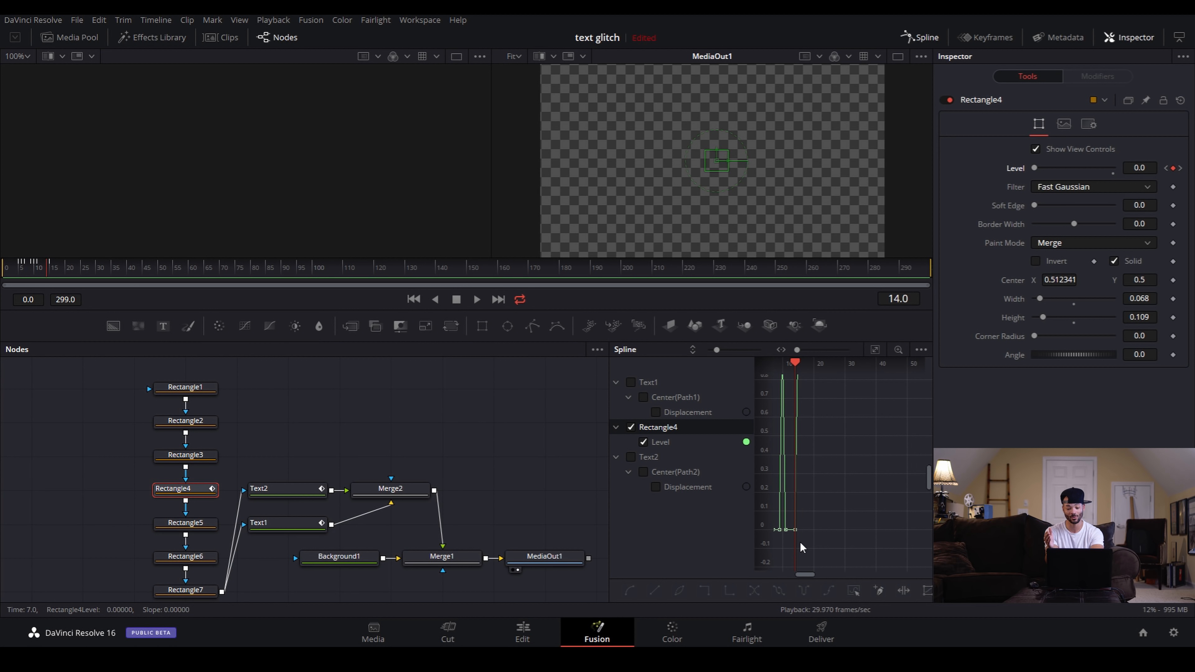
pyautogui.press('Right')
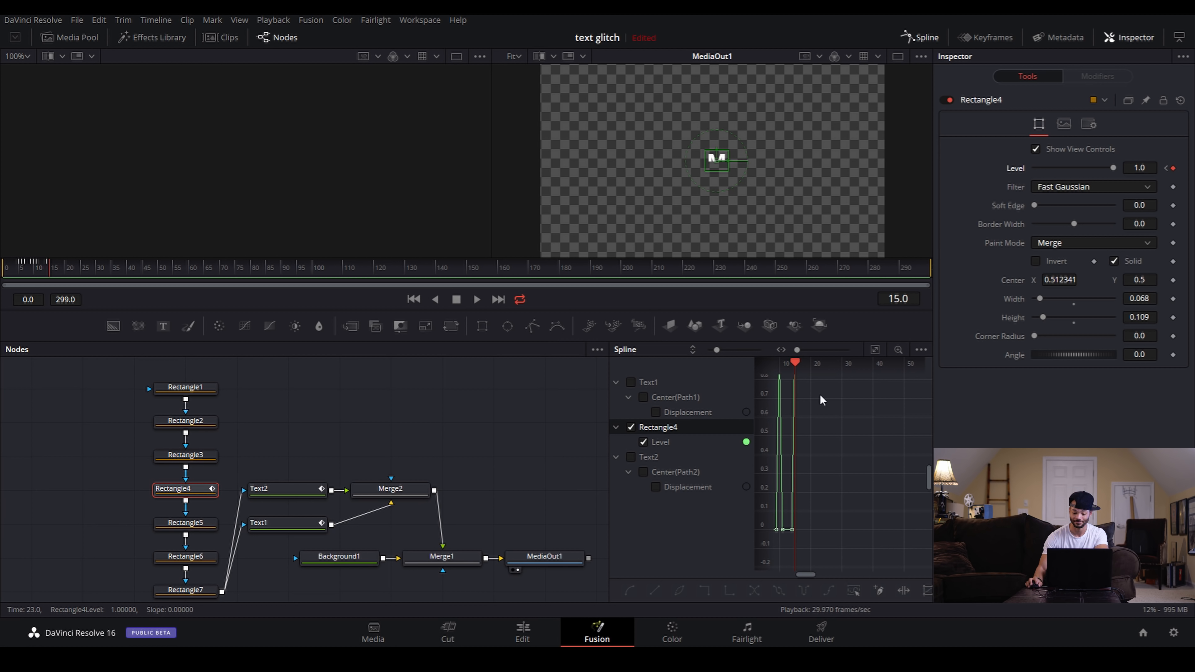
pyautogui.moveTo(793, 362); pyautogui.dragTo(768, 369)
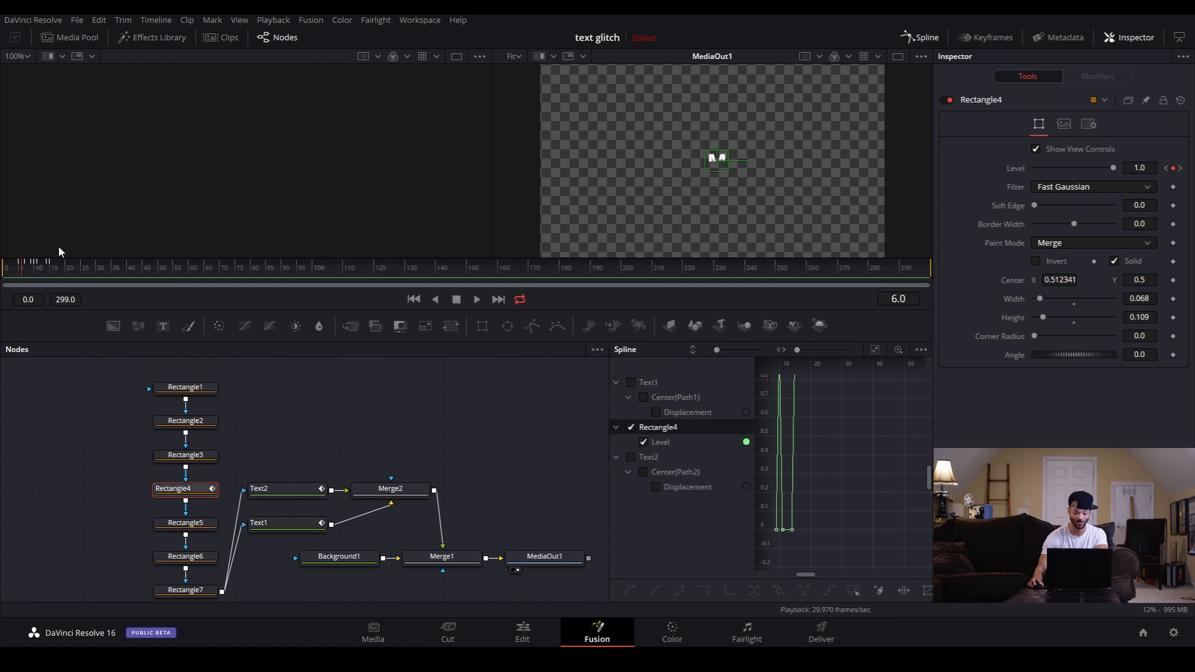
# Fit the Rectangle4 Level curve in the Spline editor, select all its keyframes and smooth them.
pyautogui.scroll(2, 802, 435)
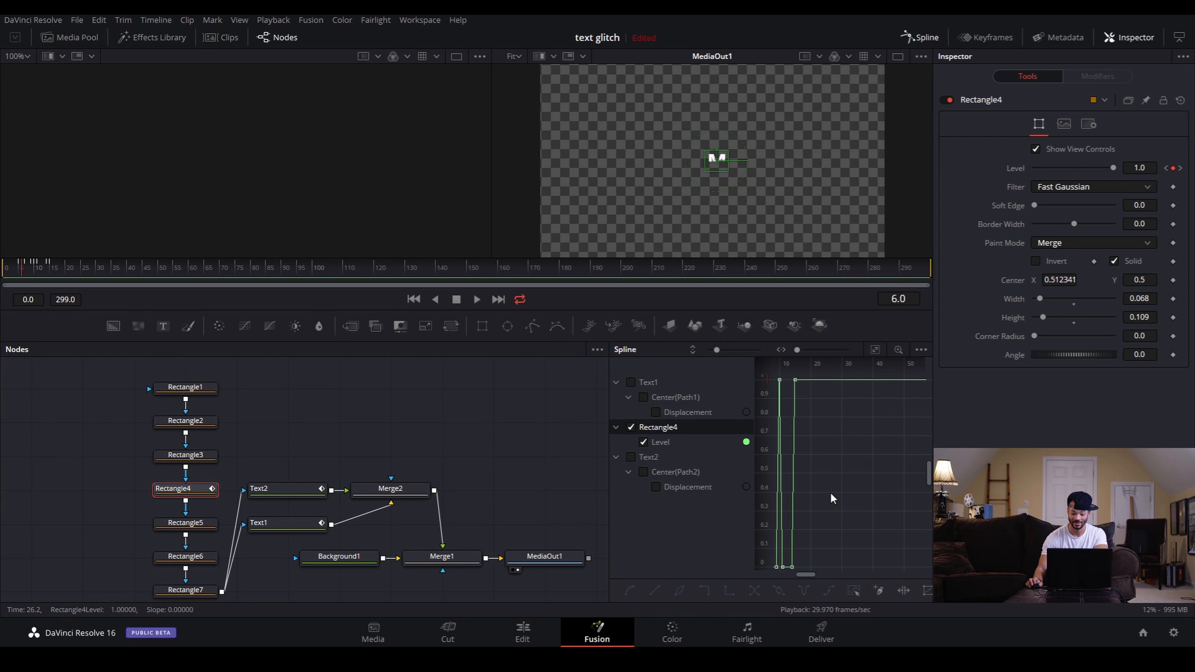
pyautogui.click(876, 350)
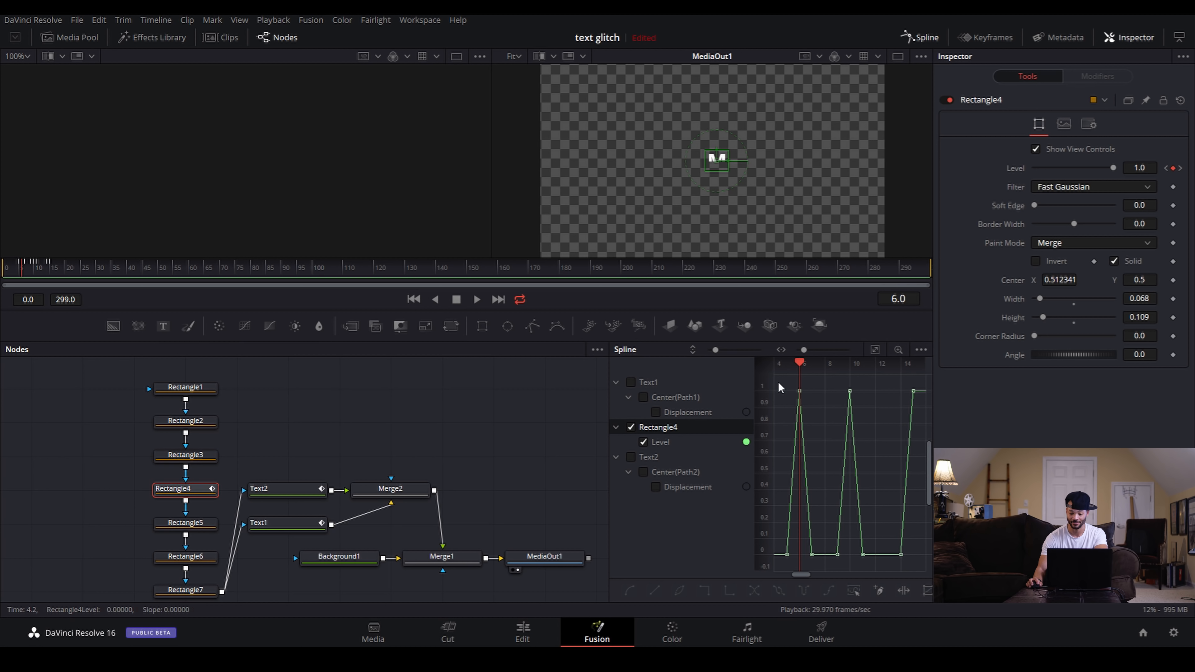
pyautogui.moveTo(922, 379); pyautogui.dragTo(780, 564)
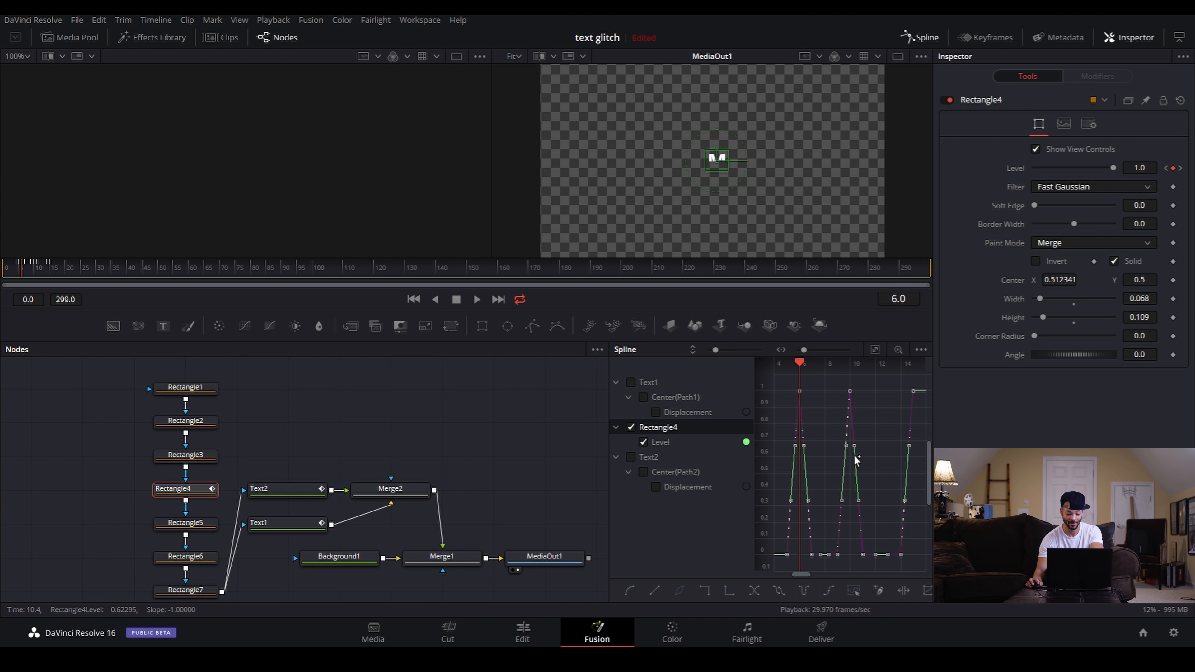
pyautogui.hotkey('shift', 's')
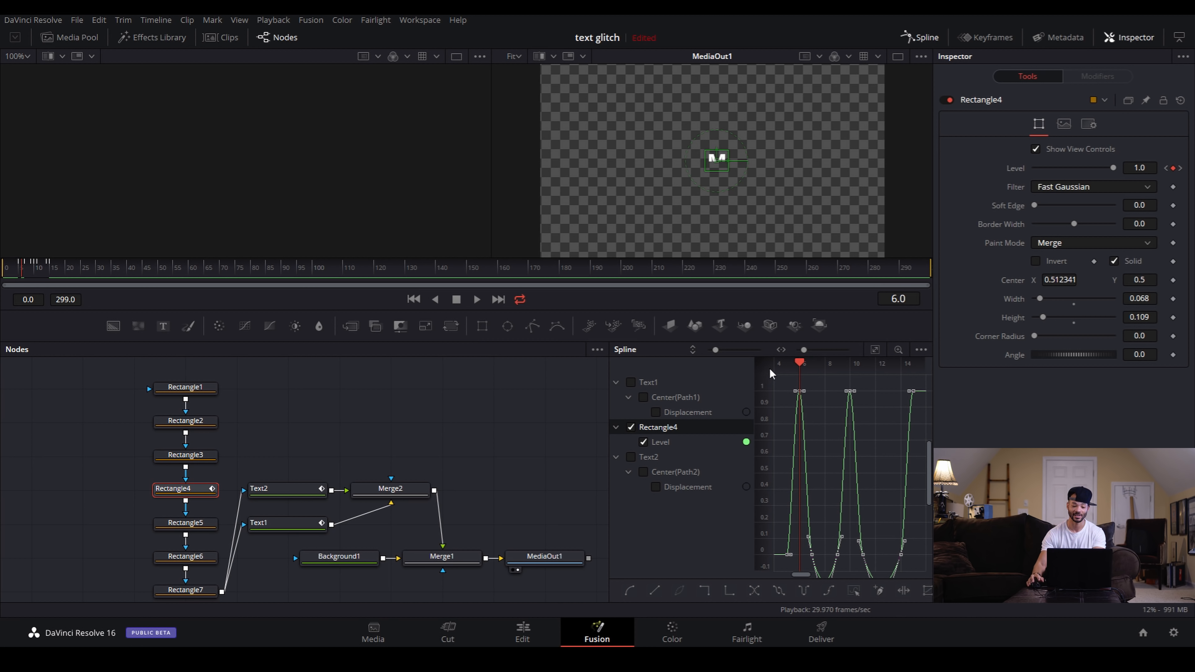
# Play back the Rectangle4 flicker at MediaOut1 several times from the start of the timeline to check its timing.
pyautogui.click(3, 276)
pyautogui.click(560, 556)
pyautogui.press('space')
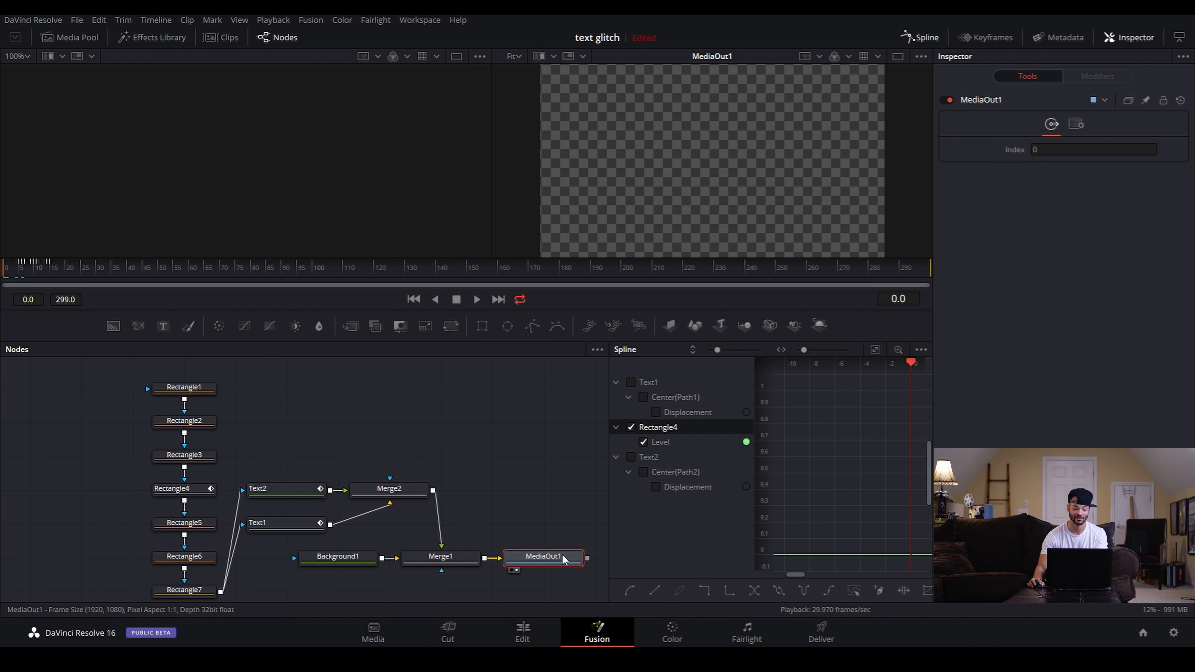
pyautogui.press('space')
pyautogui.click(3, 274)
pyautogui.press('space')
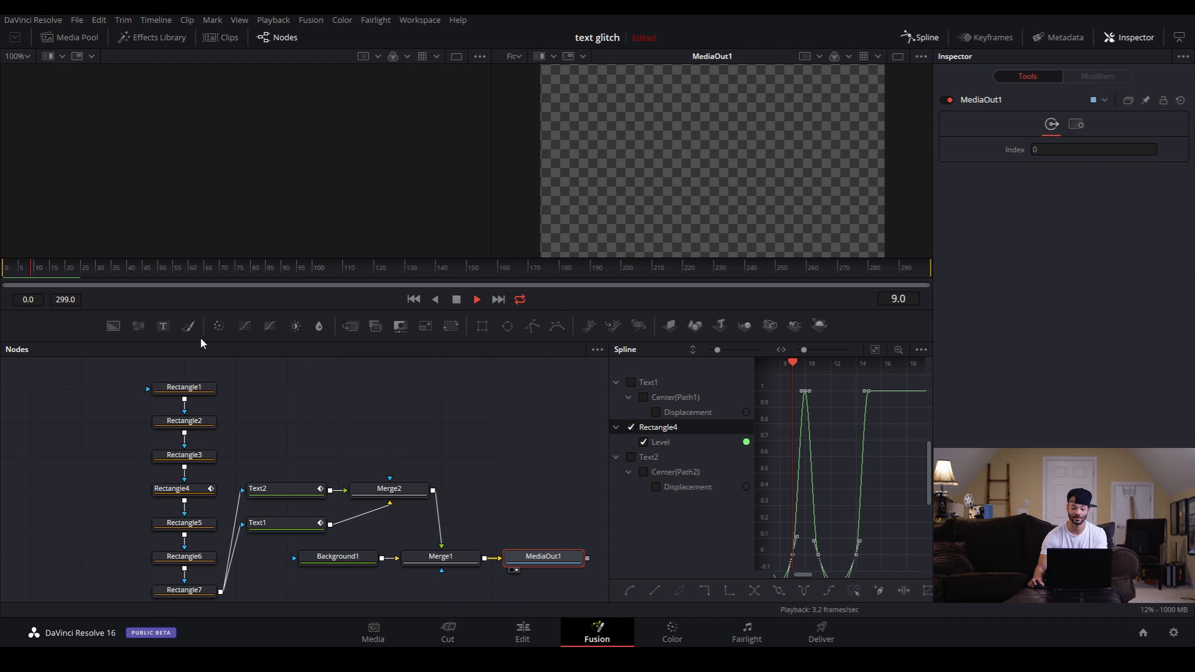
pyautogui.press('space')
pyautogui.click(2, 275)
pyautogui.press('space')
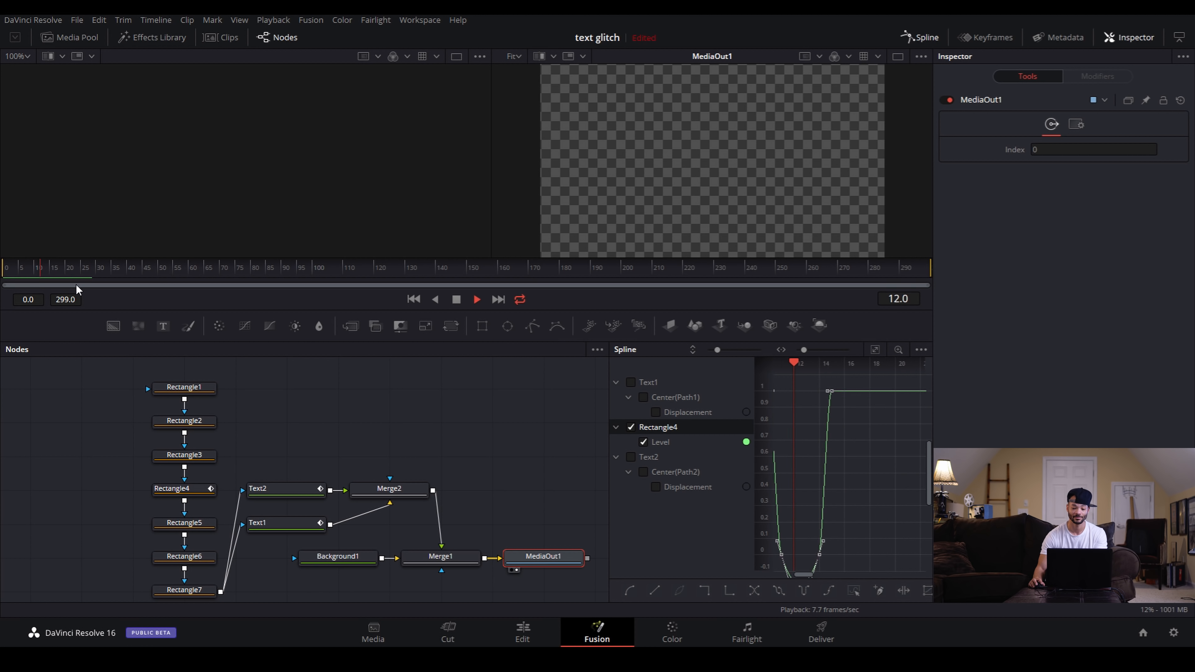
pyautogui.press('space')
pyautogui.click(1, 276)
pyautogui.press('space')
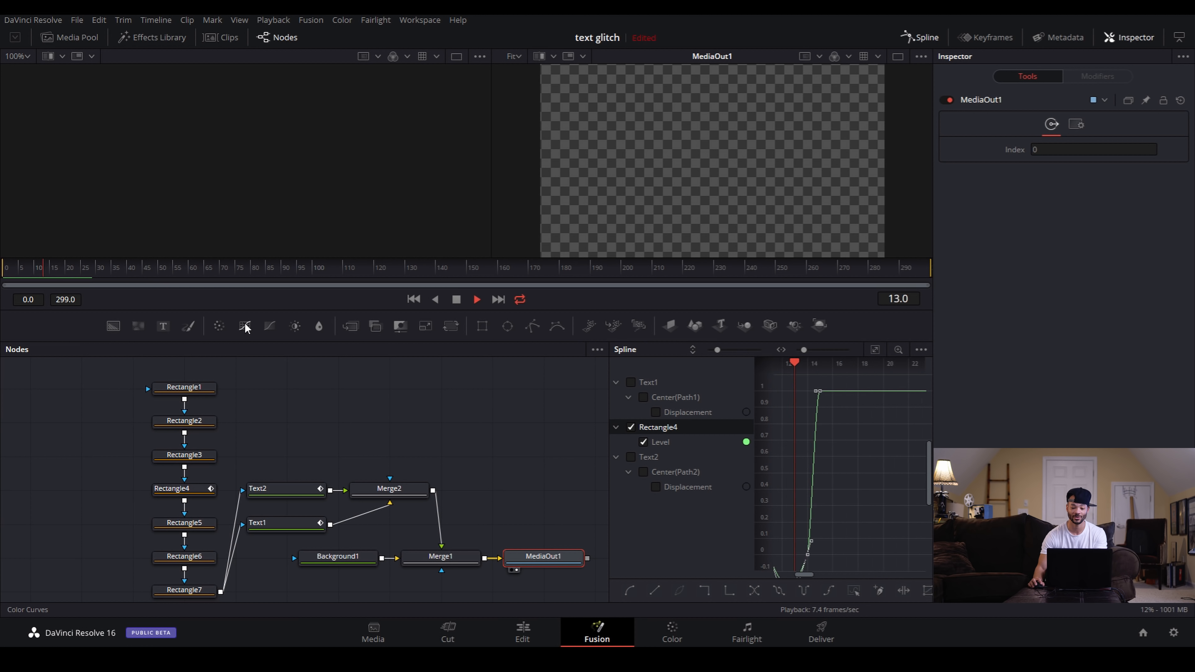
pyautogui.click(3, 276)
pyautogui.press('space')
pyautogui.press('space')
pyautogui.moveTo(90, 275); pyautogui.dragTo(16, 273)
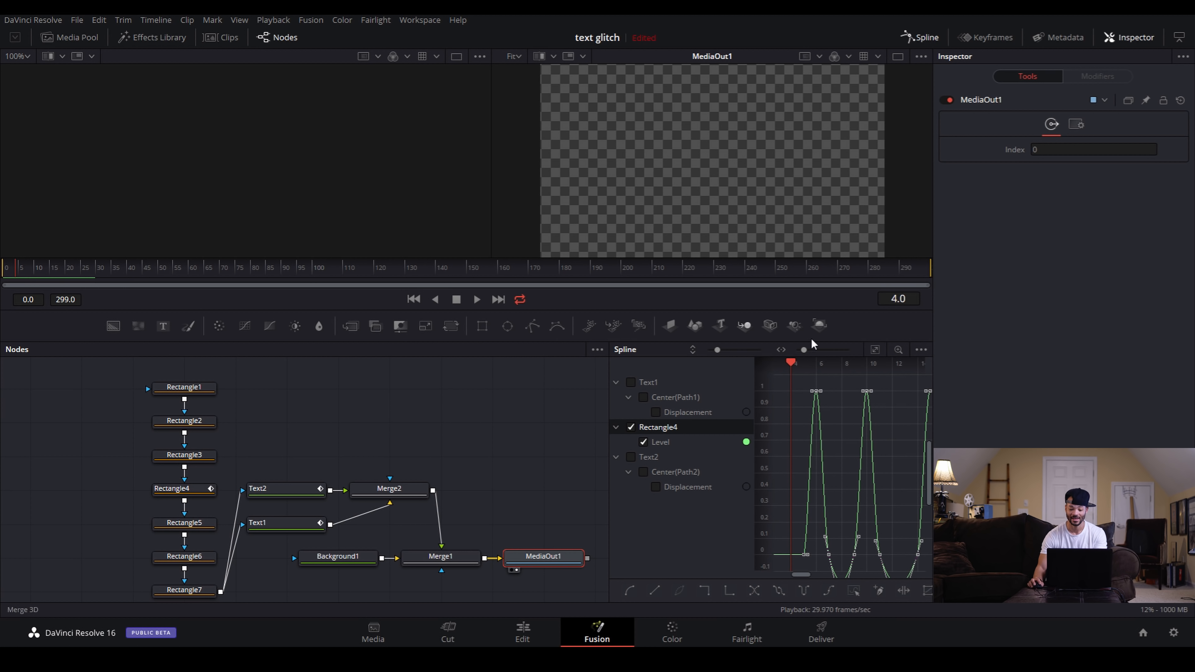
# Widen the Spline editor, copy all Rectangle4 Level keyframes and place the playhead on frame 6.
pyautogui.moveTo(610, 419); pyautogui.dragTo(585, 420)
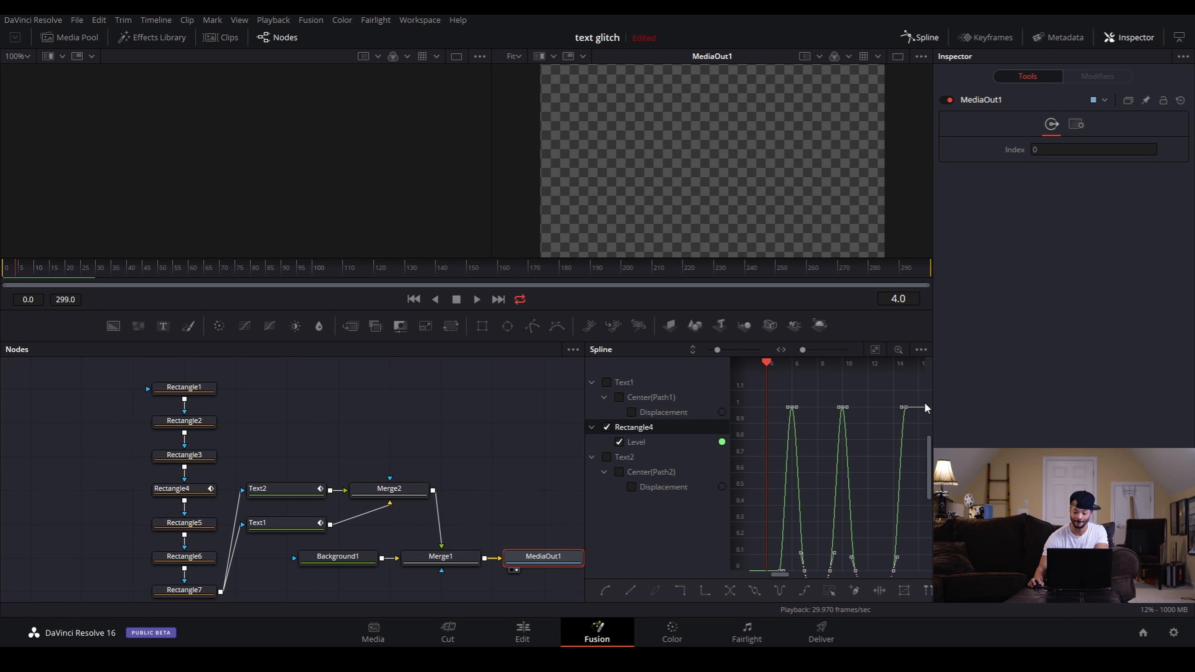
pyautogui.moveTo(918, 392); pyautogui.dragTo(774, 610)
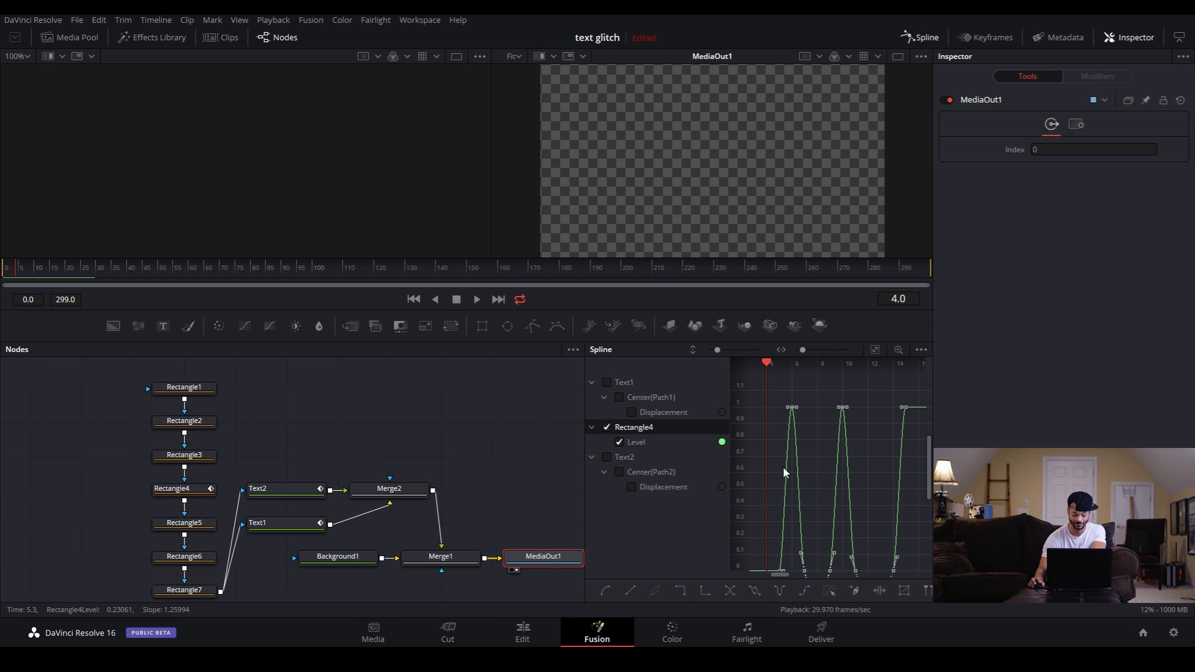
pyautogui.scroll(-3, 789, 451)
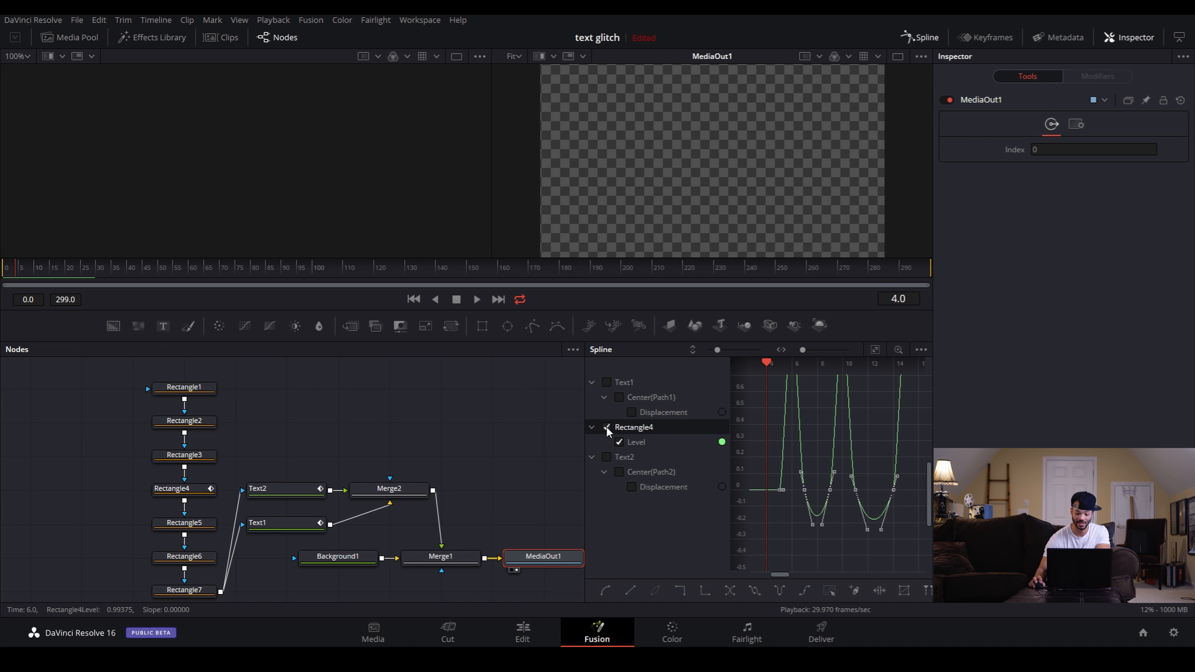
pyautogui.moveTo(767, 362); pyautogui.dragTo(794, 371)
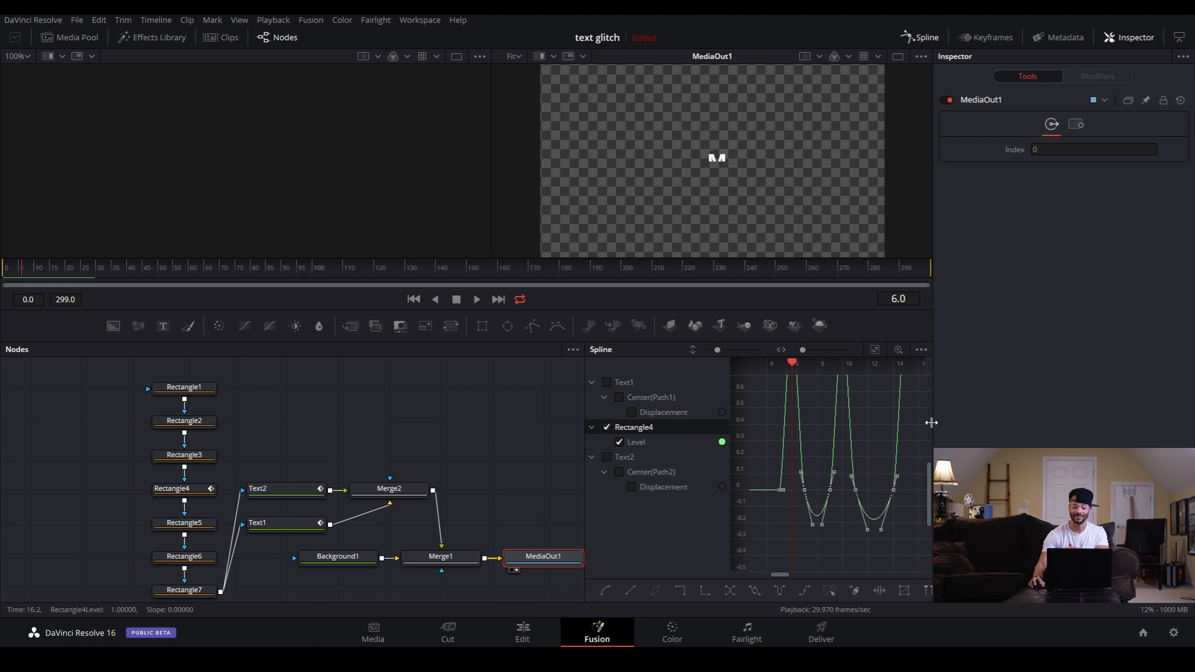
pyautogui.press('Right')
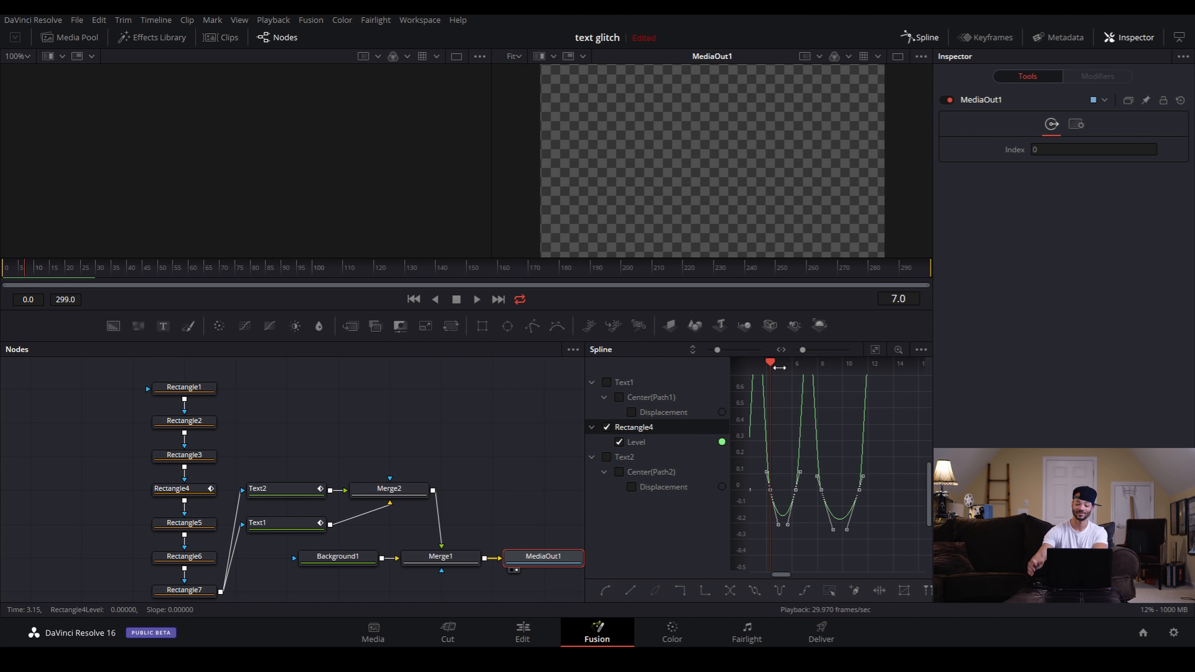
pyautogui.press('Left')
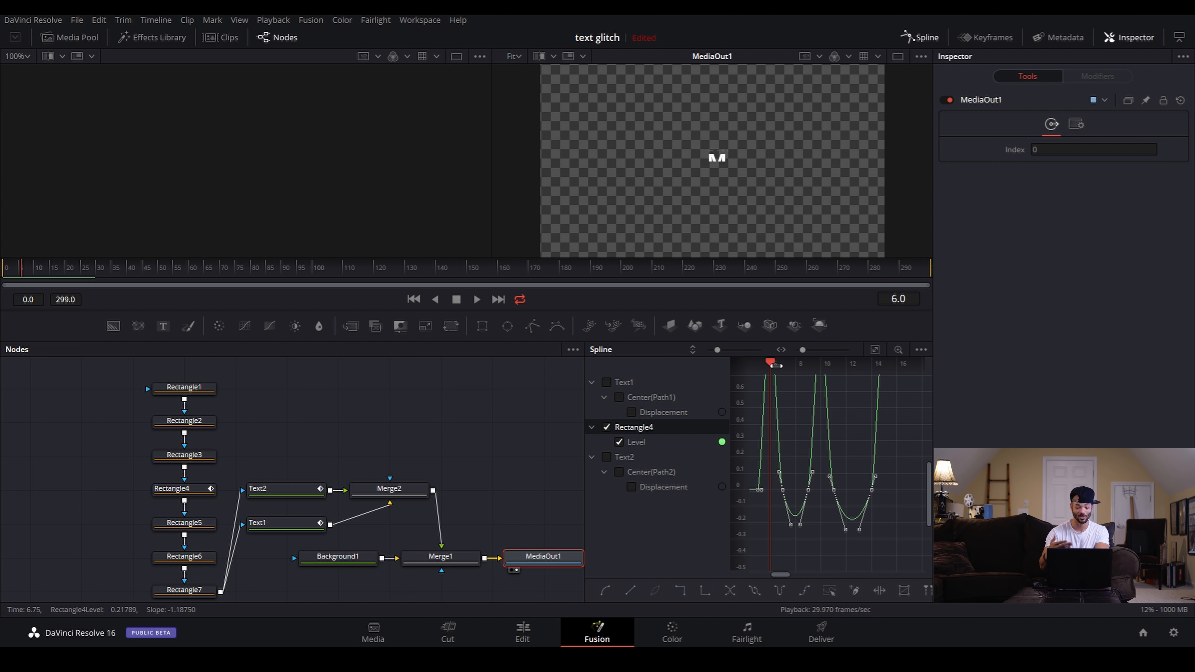
# Hide the Rectangle4 curve and collapse the Text1, Rectangle4 and Text2 entries in the Spline editor.
pyautogui.click(607, 427)
pyautogui.click(593, 426)
pyautogui.click(592, 382)
pyautogui.click(592, 413)
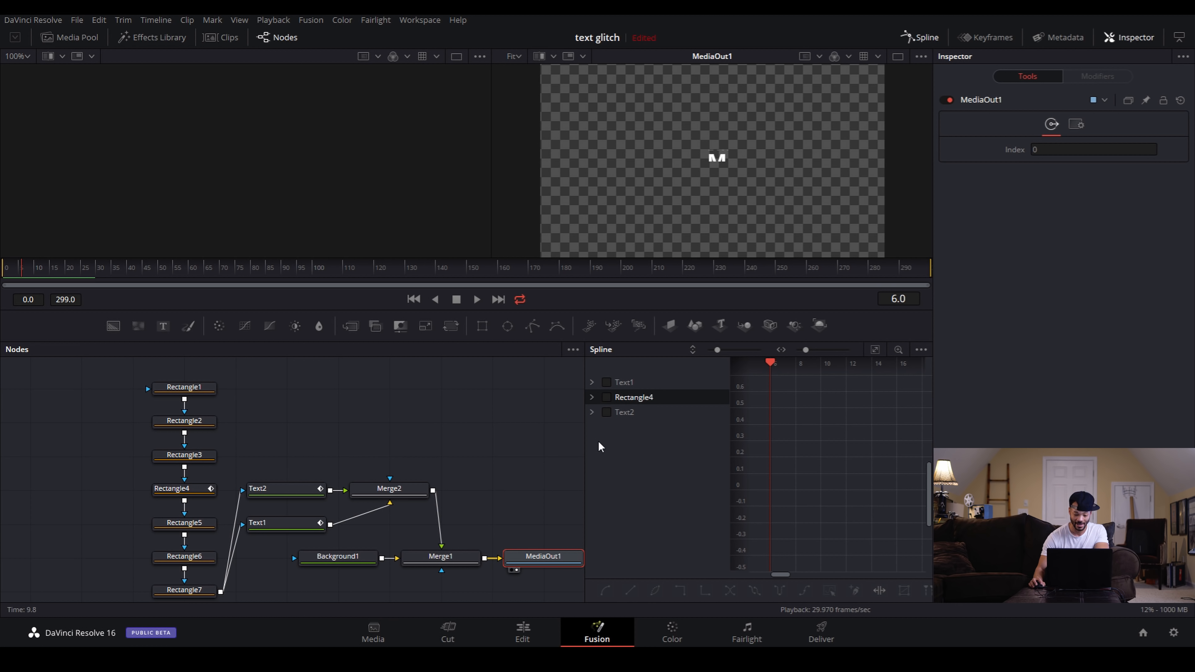
# Keyframe the Rectangle1 Level at 0.0 on frame 6 and paste the copied Rectangle4 keyframes onto its curve.
pyautogui.click(191, 387)
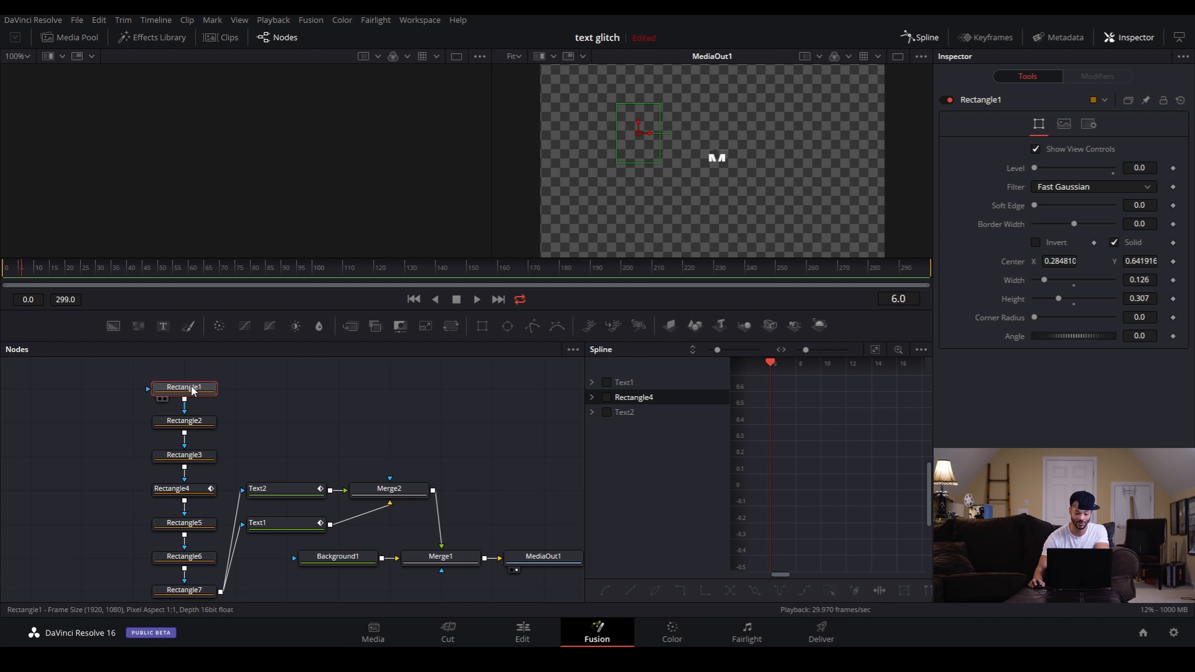
pyautogui.click(1173, 170)
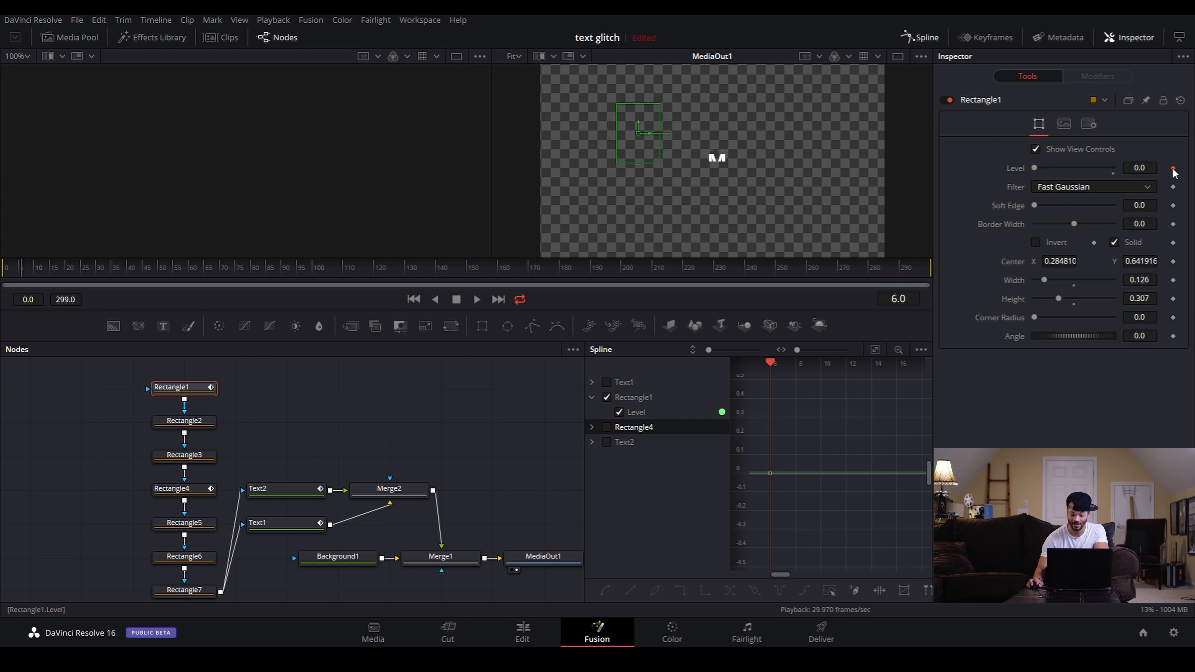
pyautogui.rightClick(770, 478)
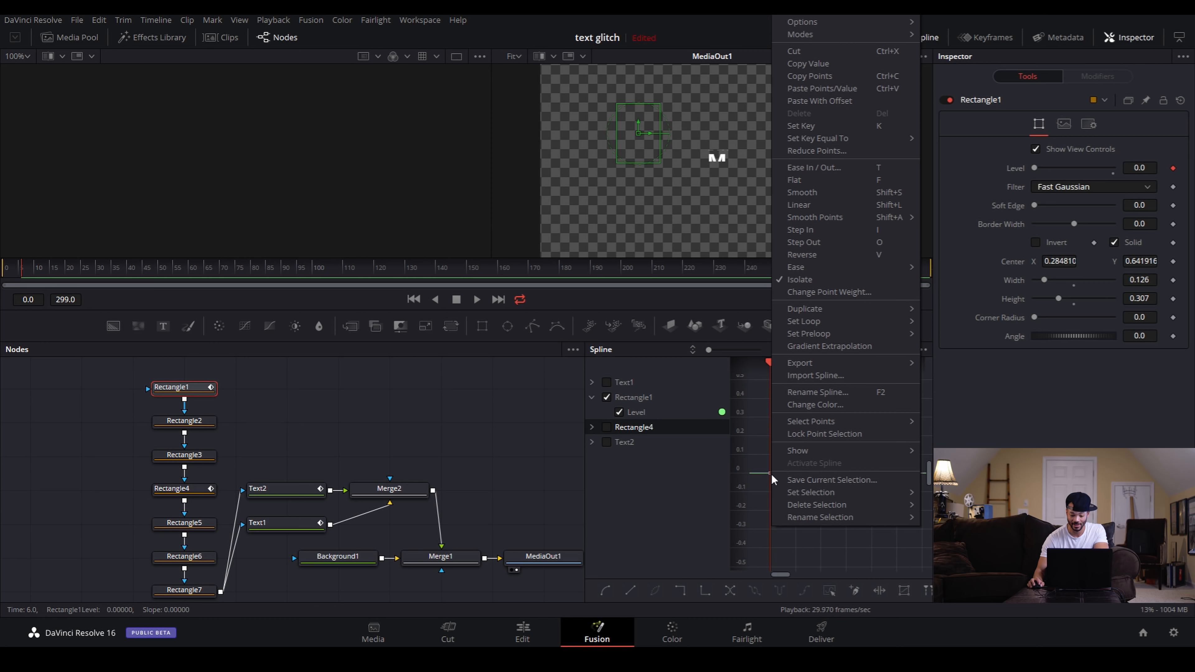
pyautogui.click(650, 461)
pyautogui.click(644, 416)
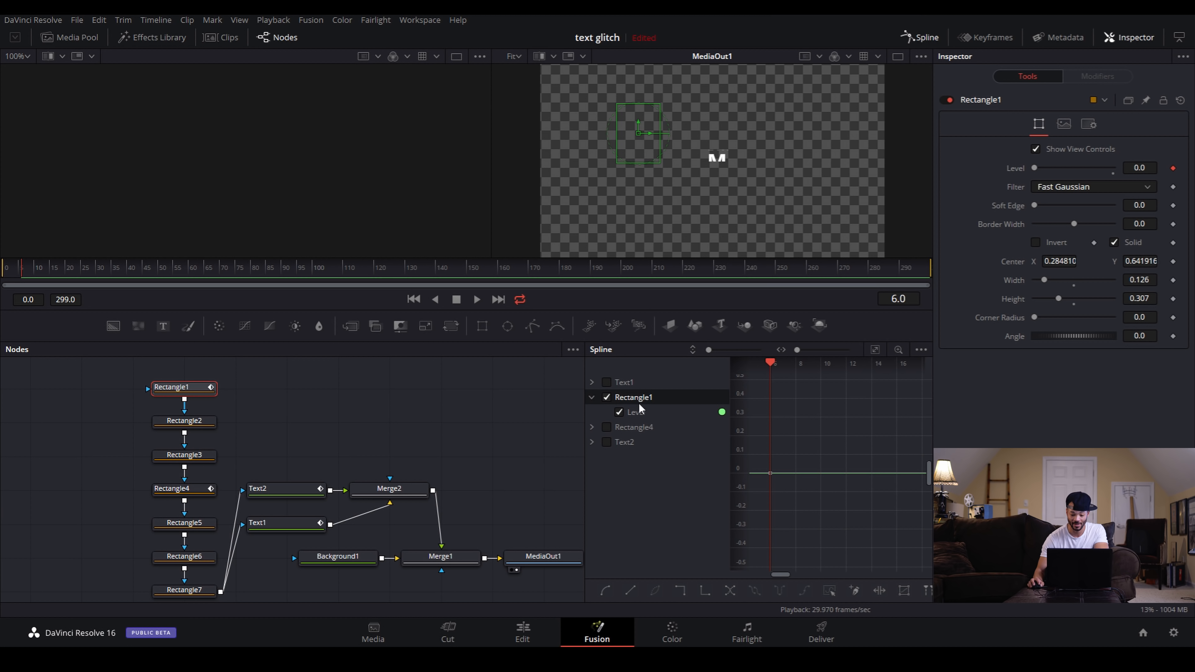
pyautogui.rightClick(770, 475)
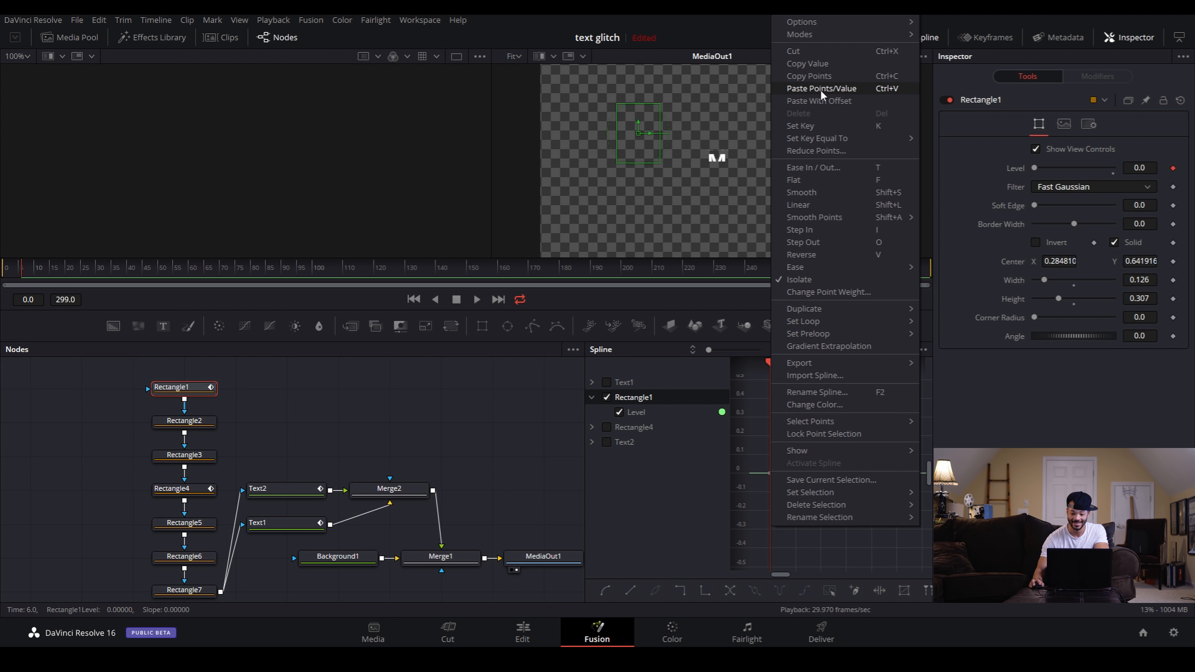
pyautogui.click(838, 88)
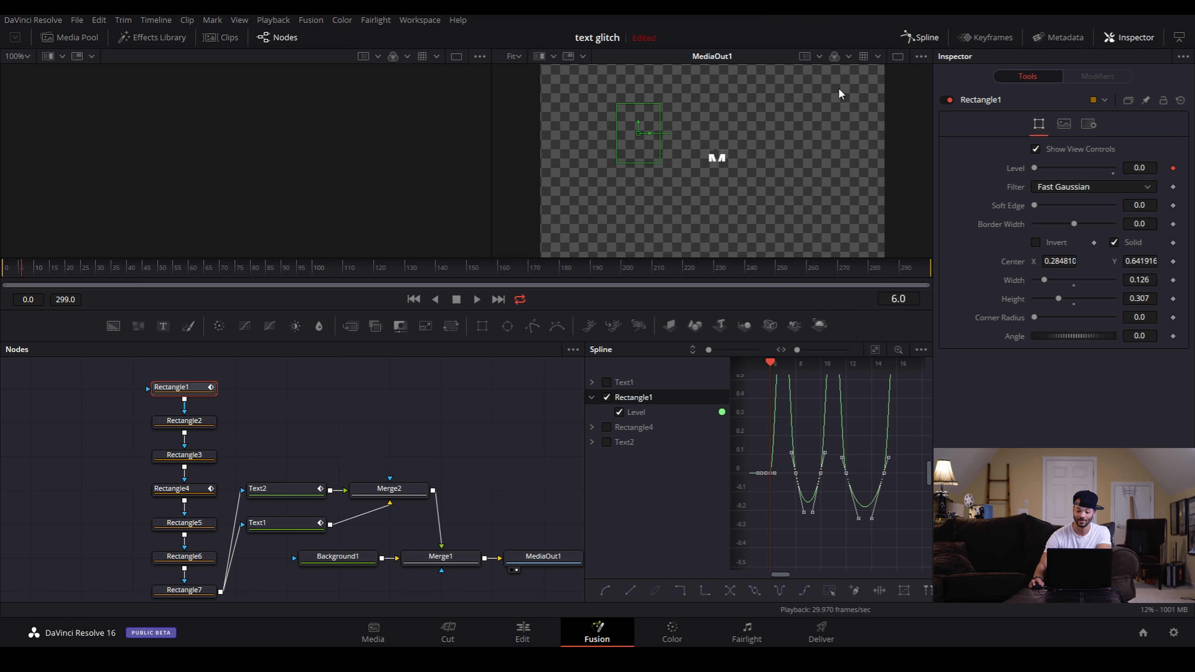
# Play back the combined Rectangle1 and Rectangle4 flicker and step through frames 3 to 8, ending on frame 7.
pyautogui.press('space')
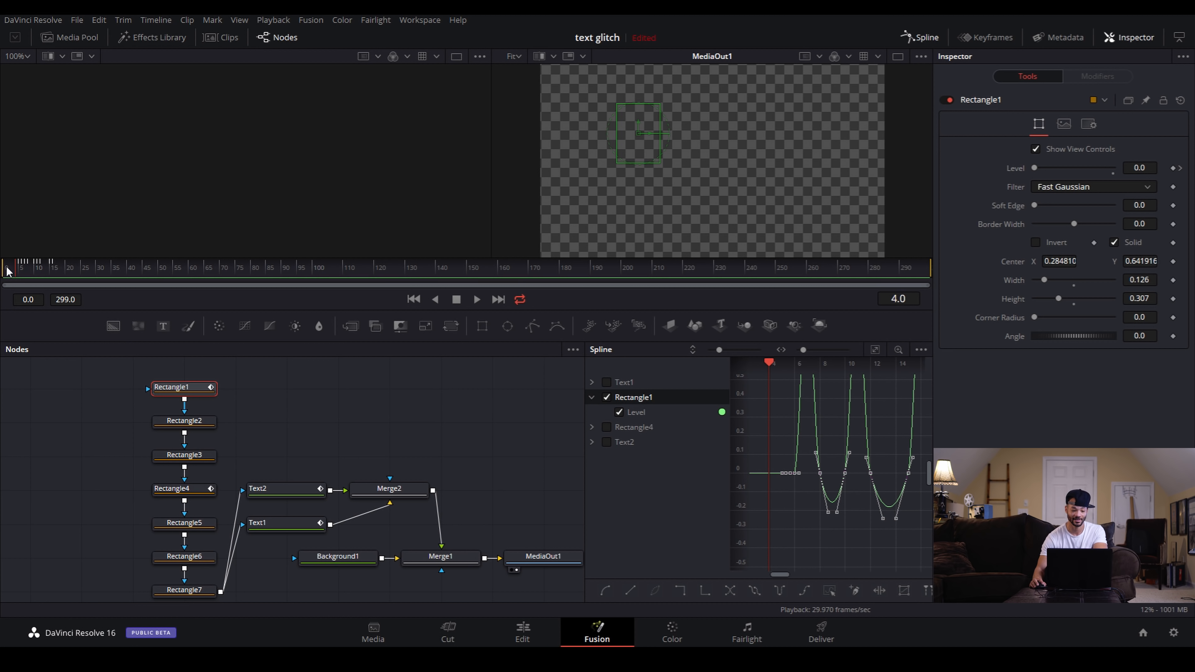
pyautogui.hscroll(2, 517, 550)
pyautogui.click(522, 553)
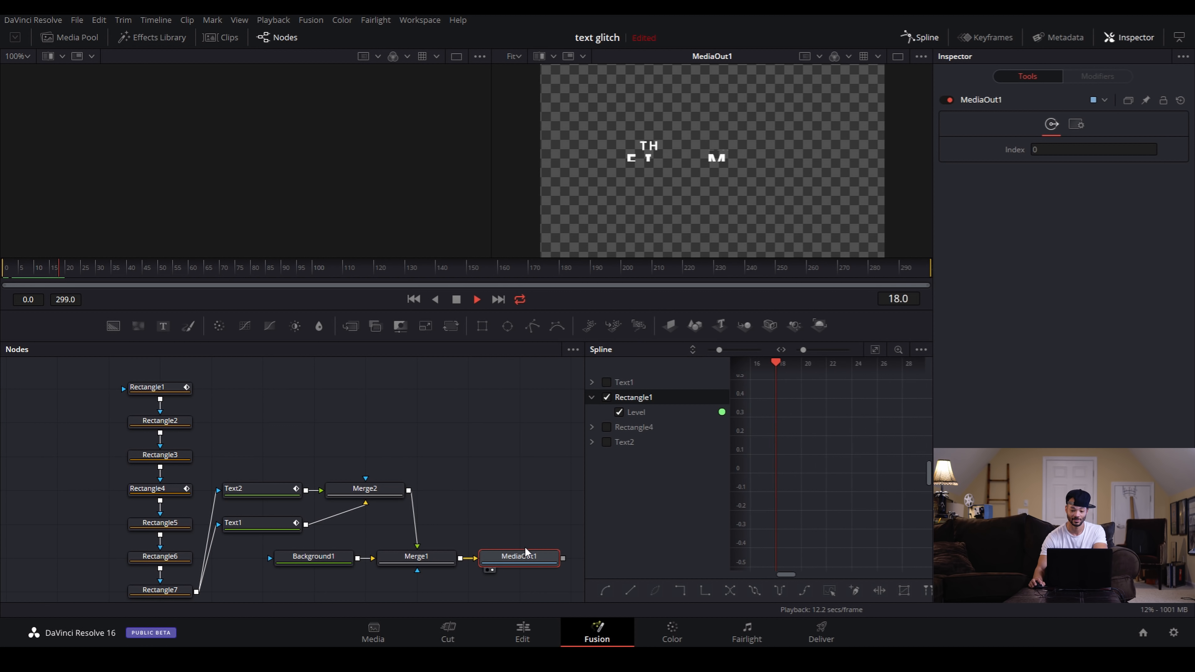
pyautogui.click(13, 264)
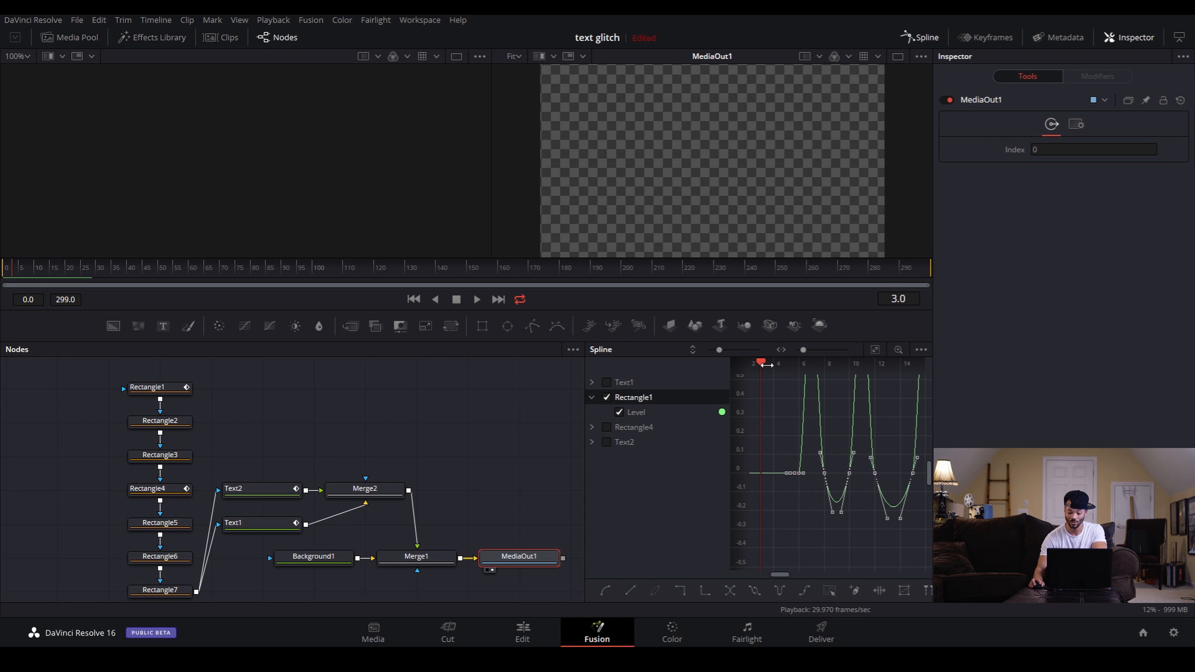
pyautogui.press('Right')
pyautogui.press('Right')
pyautogui.press('Right')
pyautogui.press('Right')
pyautogui.press('Right')
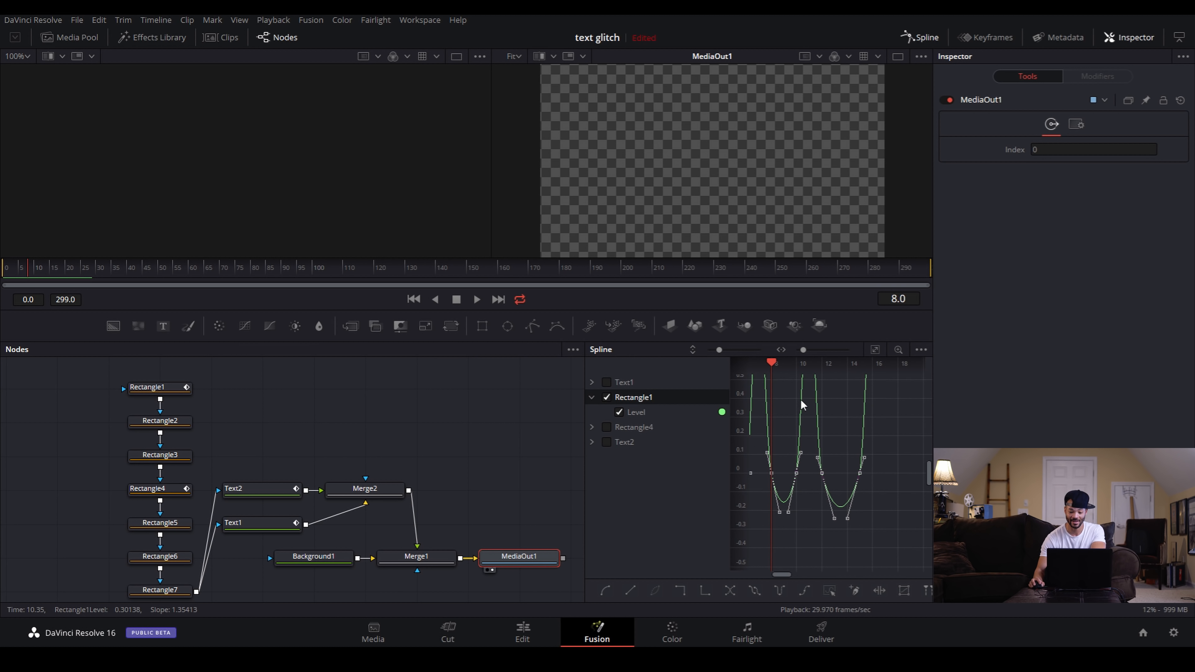
pyautogui.press('Left')
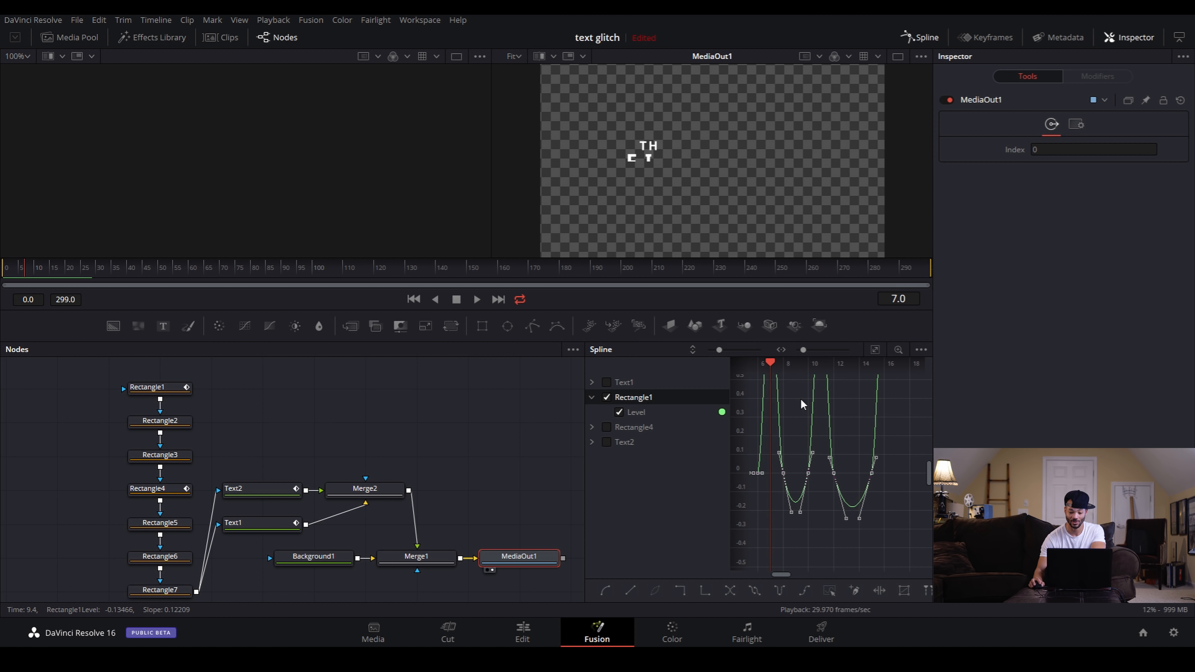
pyautogui.press('Left')
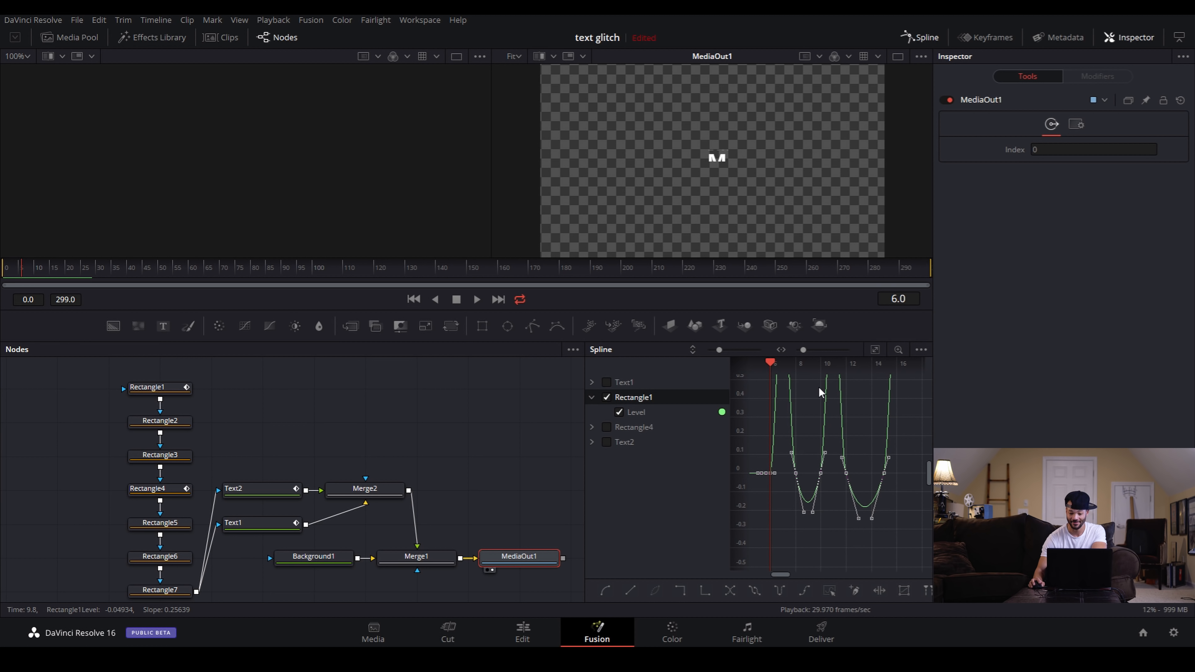
pyautogui.press('Right')
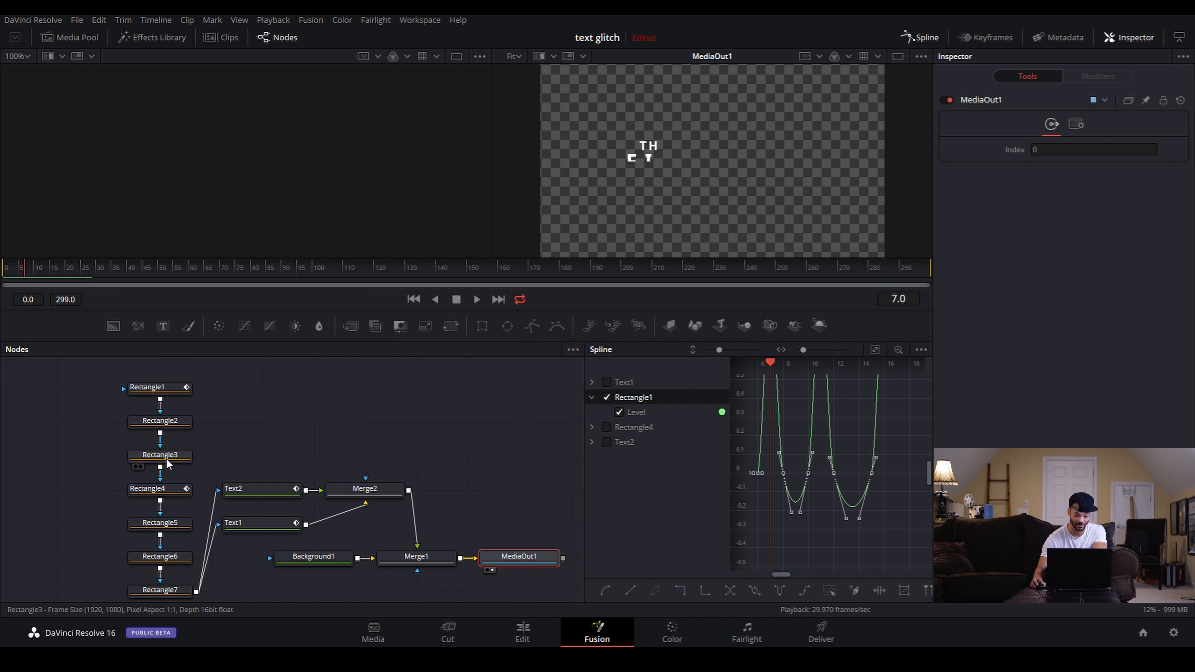
# Hide and collapse the Rectangle1 curve in the Spline editor and keyframe the Rectangle5 Level at 0.0 on frame 7.
pyautogui.click(155, 488)
pyautogui.click(177, 526)
pyautogui.click(175, 561)
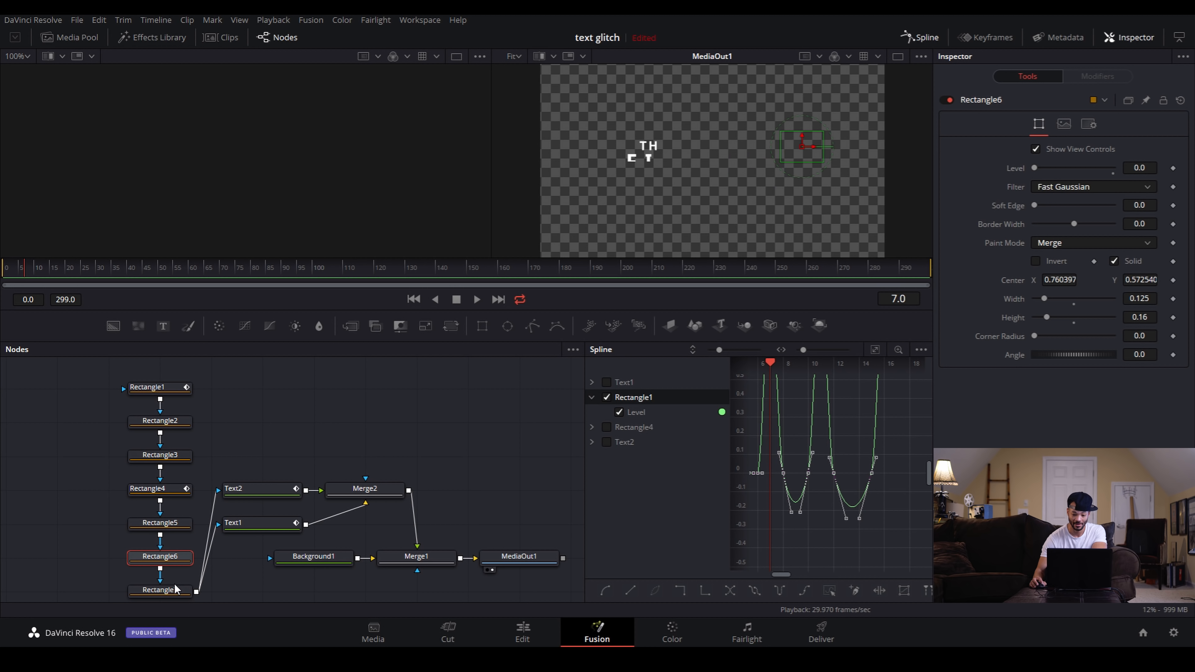
pyautogui.click(171, 526)
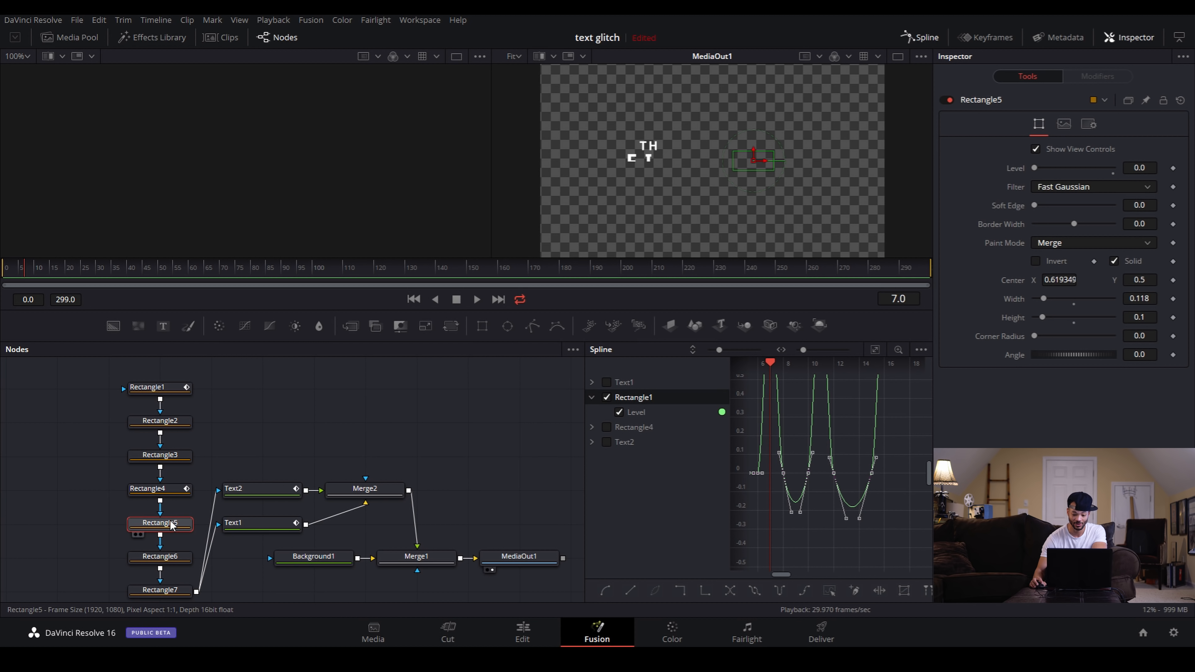
pyautogui.click(168, 492)
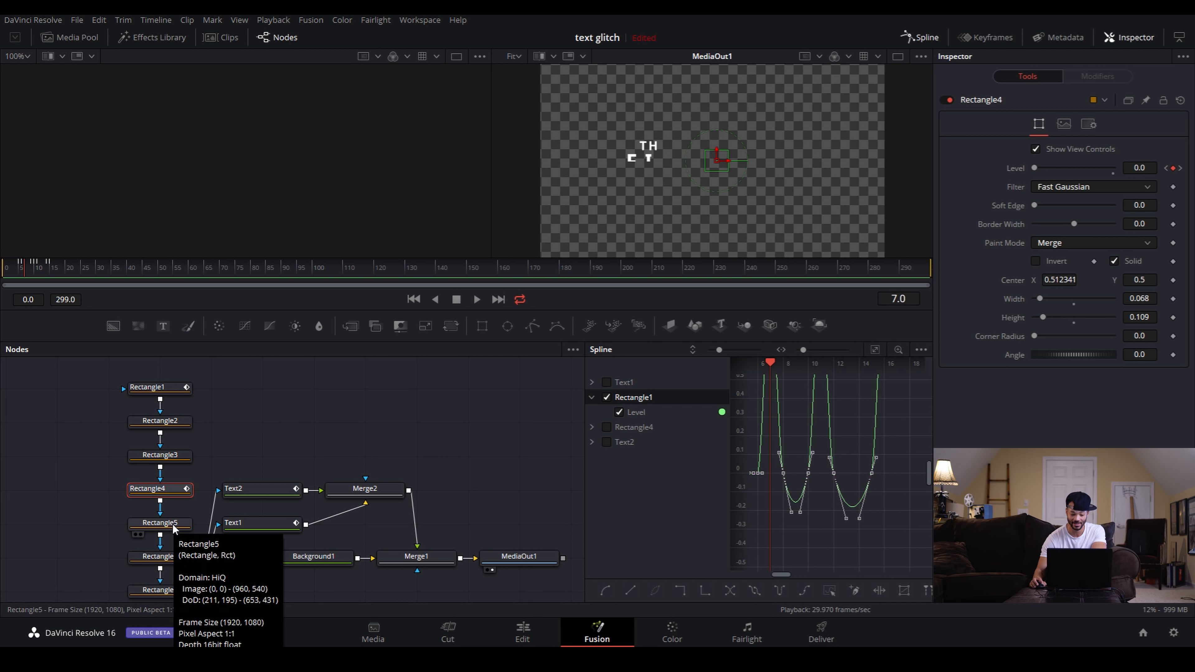
pyautogui.click(174, 525)
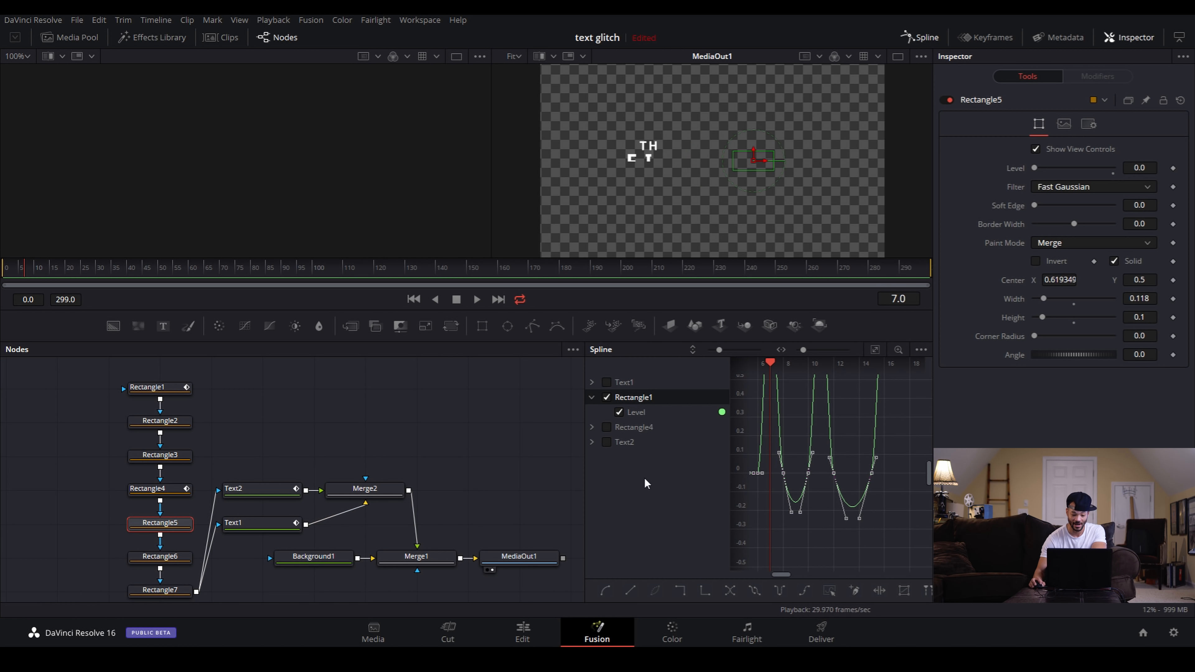
pyautogui.click(607, 397)
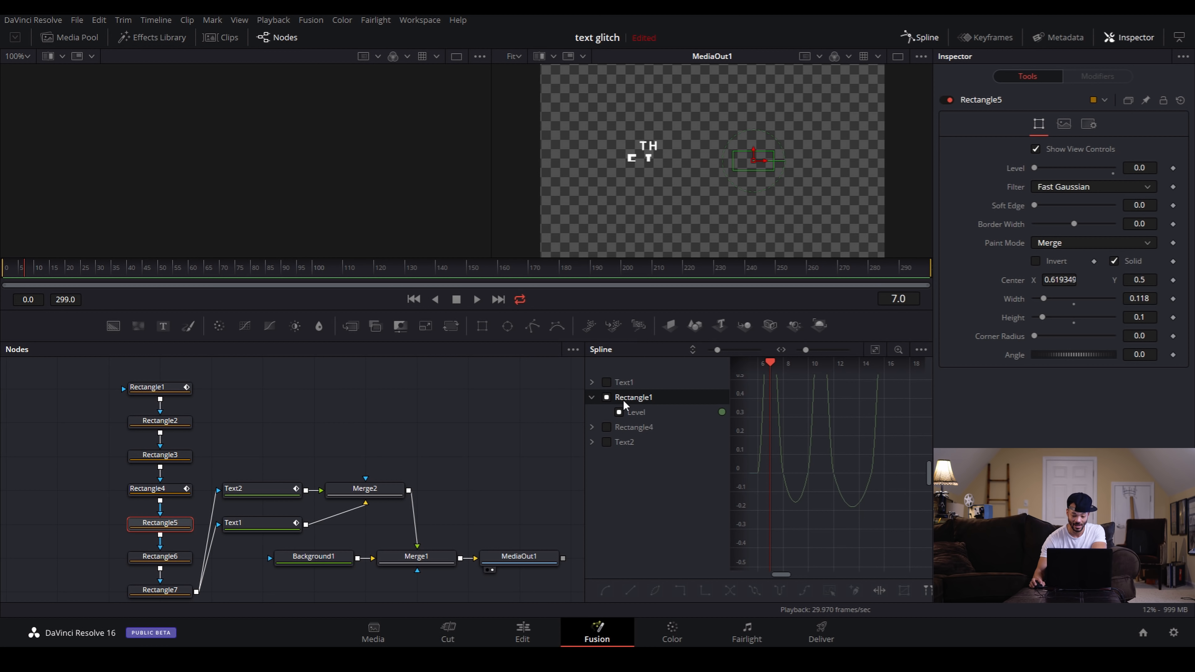
pyautogui.click(592, 397)
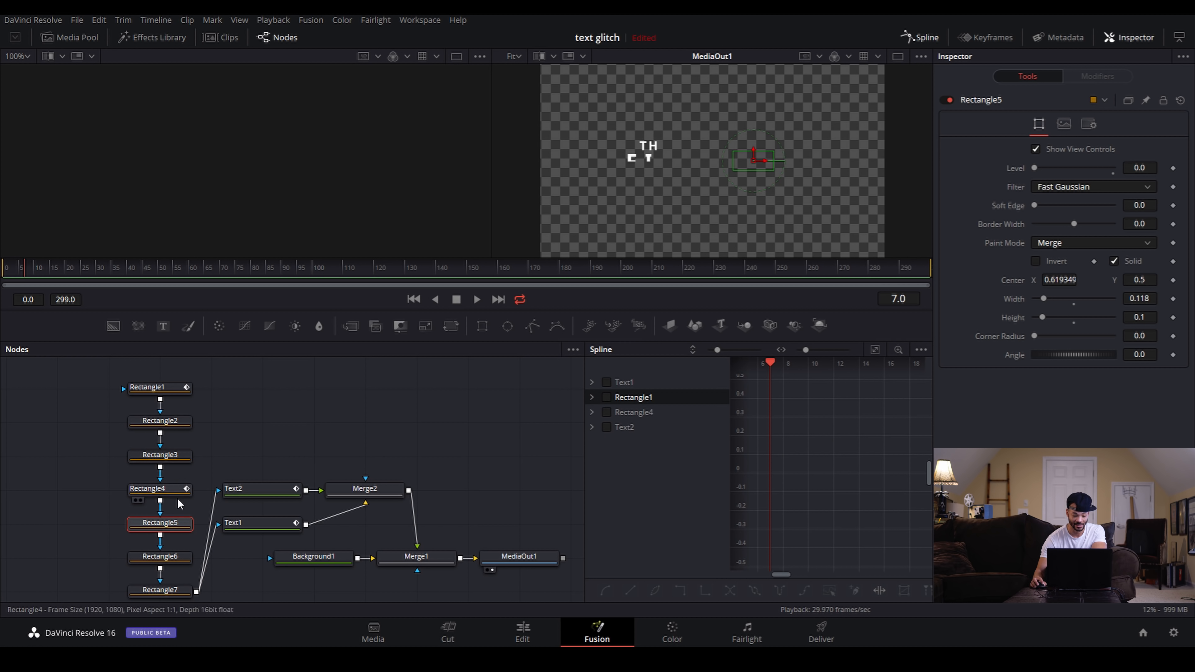
pyautogui.click(1173, 169)
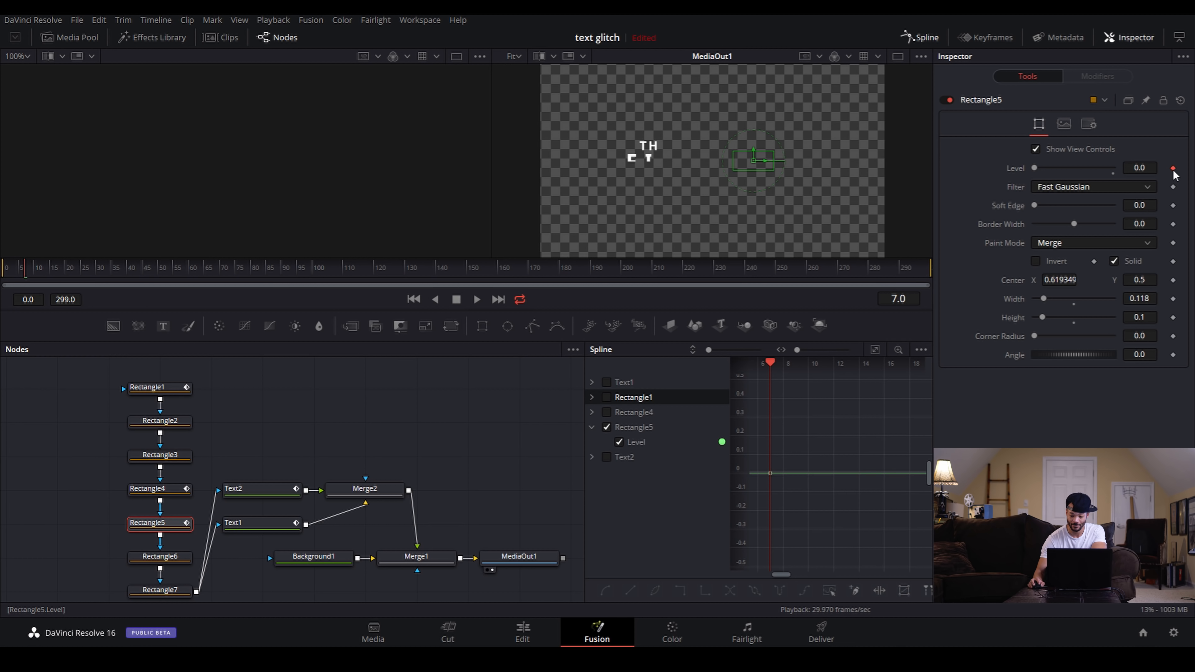
# Paste the copied keyframes onto Rectangle5's Level spline at frame 7.
pyautogui.click(684, 426)
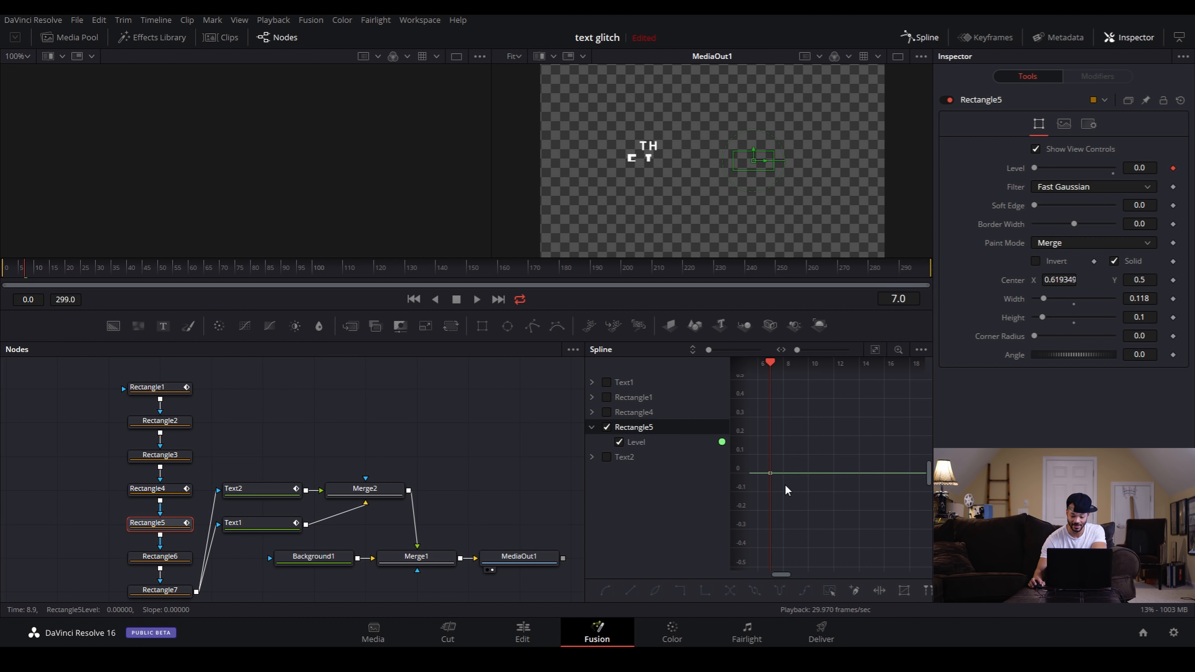
pyautogui.rightClick(766, 476)
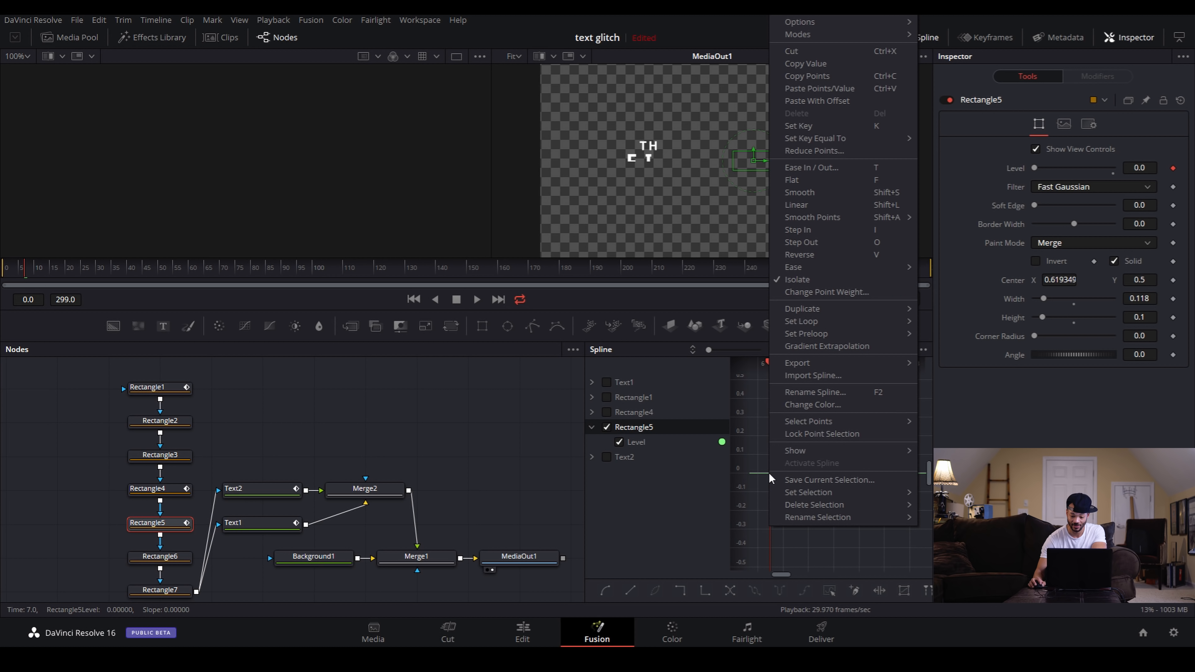
pyautogui.click(842, 100)
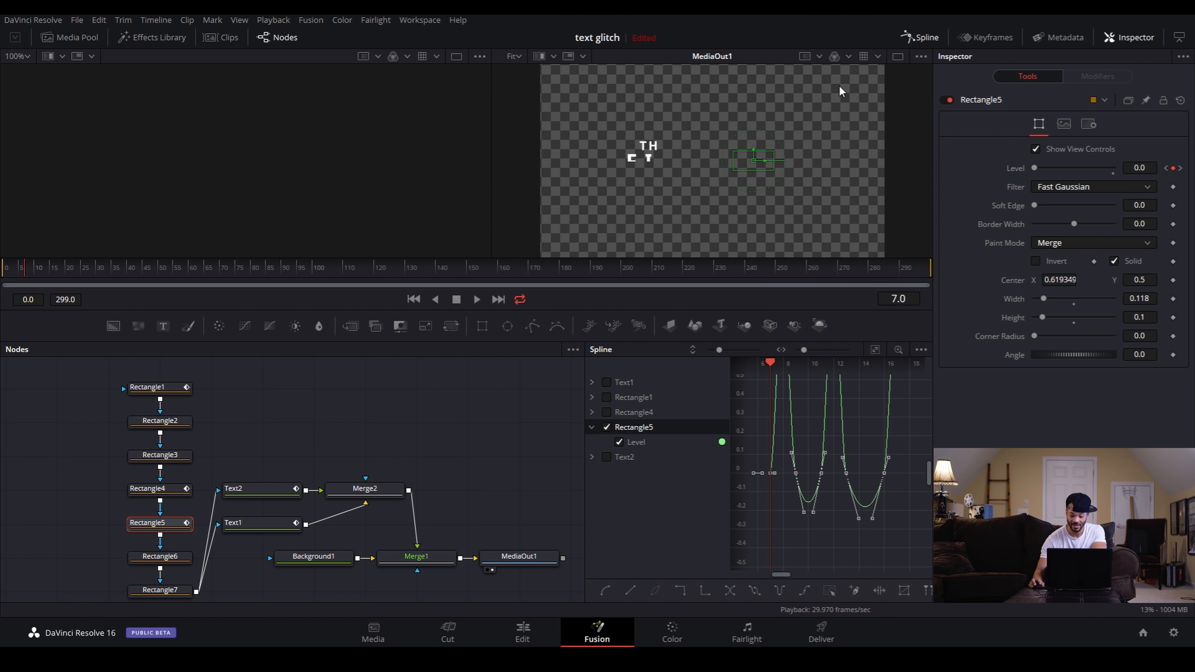
# Play the animation from the start to review the flicker, with MediaOut1 selected to hide the mask outline.
pyautogui.click(11, 268)
pyautogui.press('space')
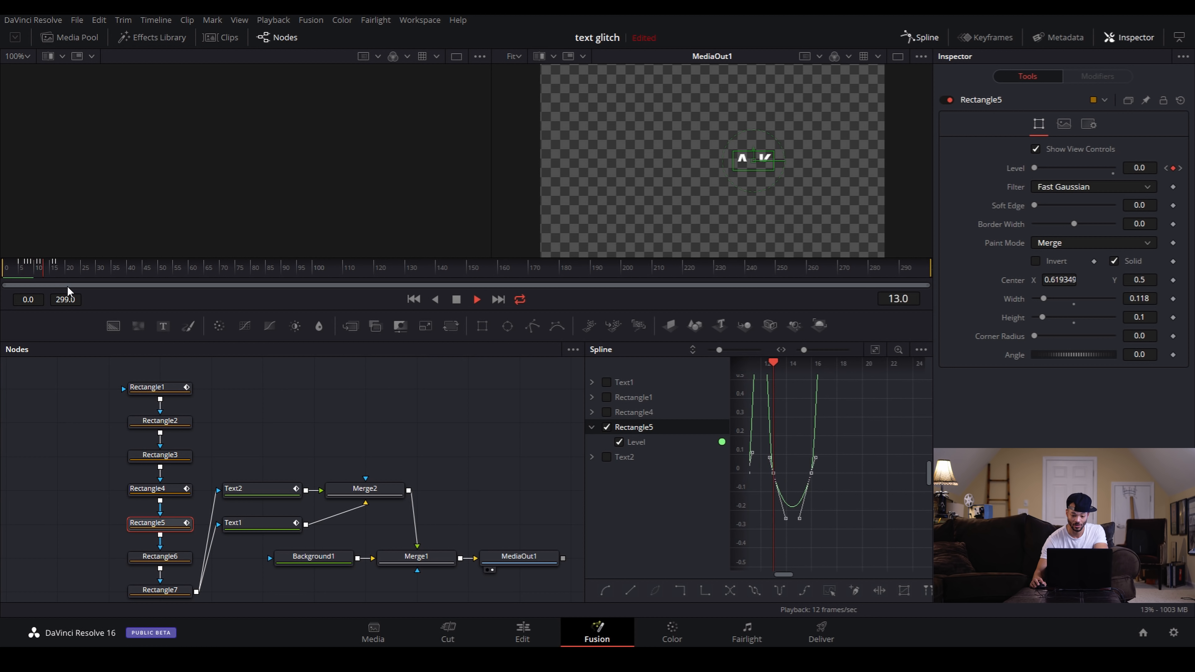
pyautogui.click(3, 270)
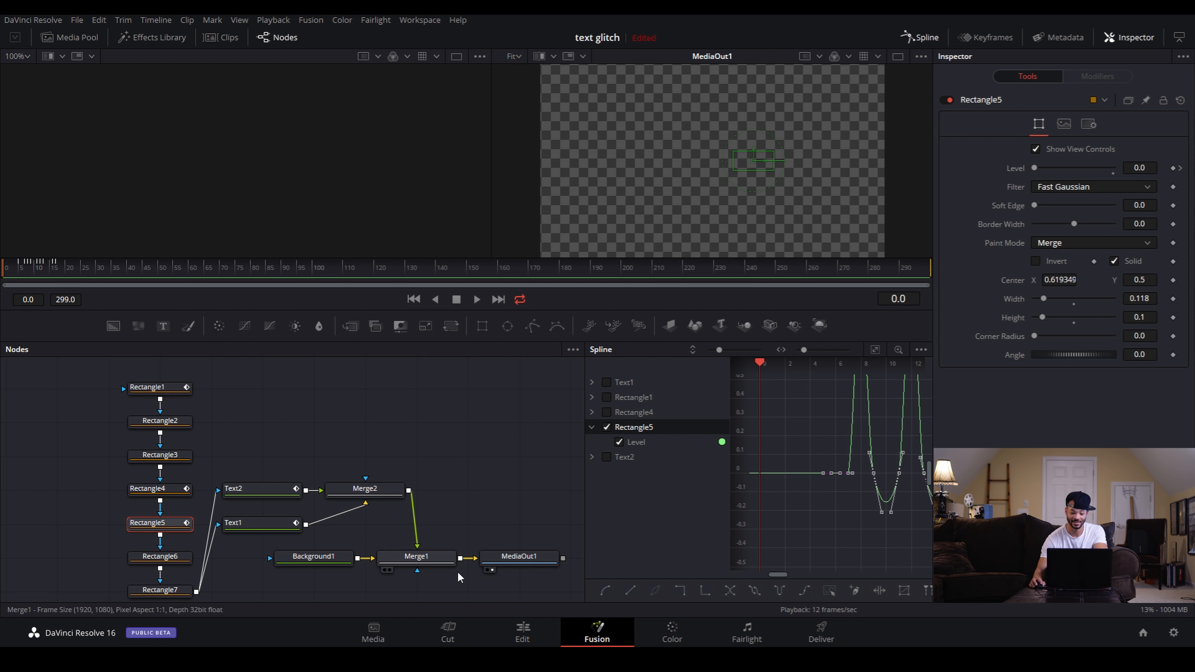
pyautogui.click(523, 561)
pyautogui.press('space')
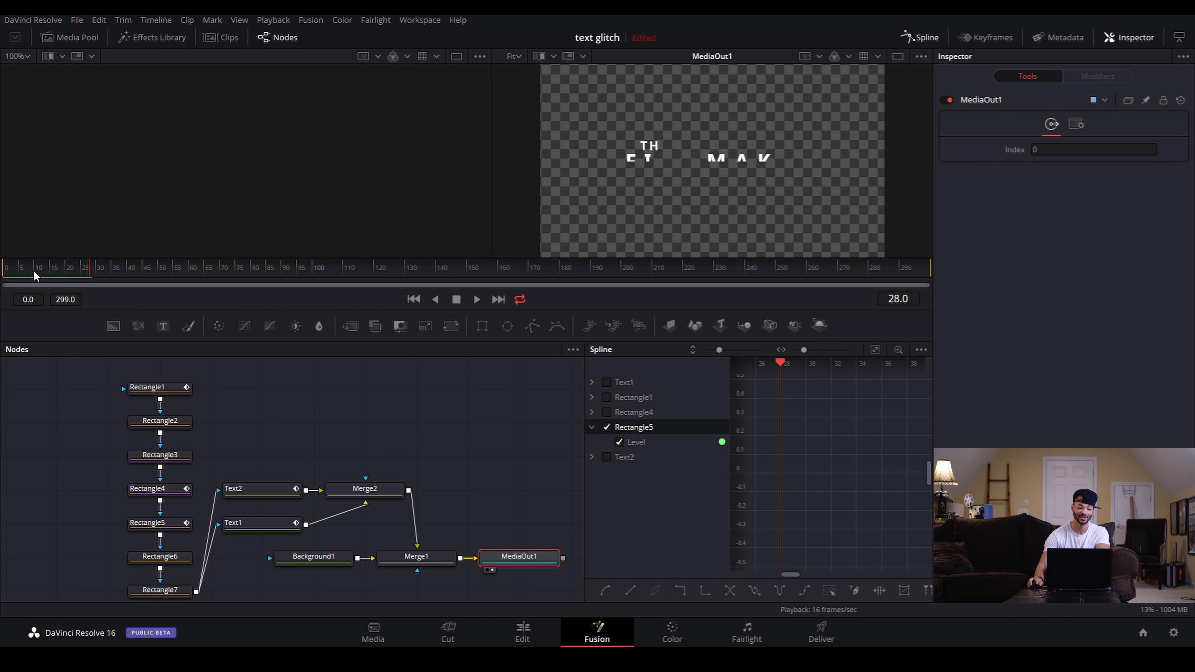
pyautogui.click(3, 271)
pyautogui.click(5, 271)
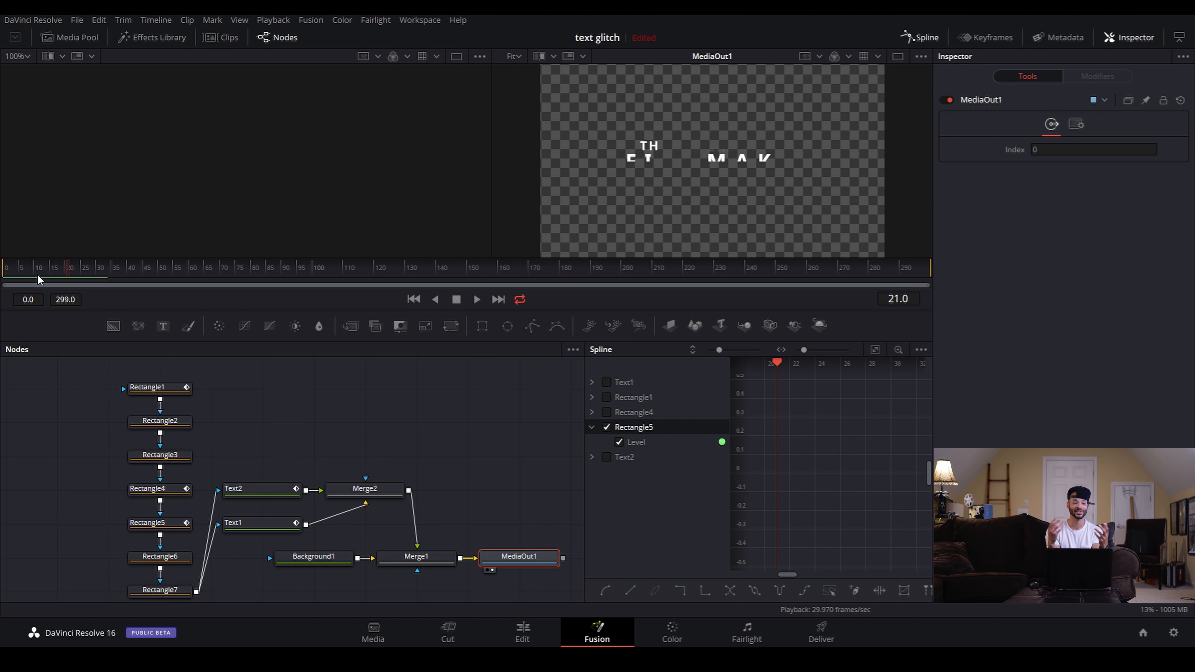
pyautogui.press('space')
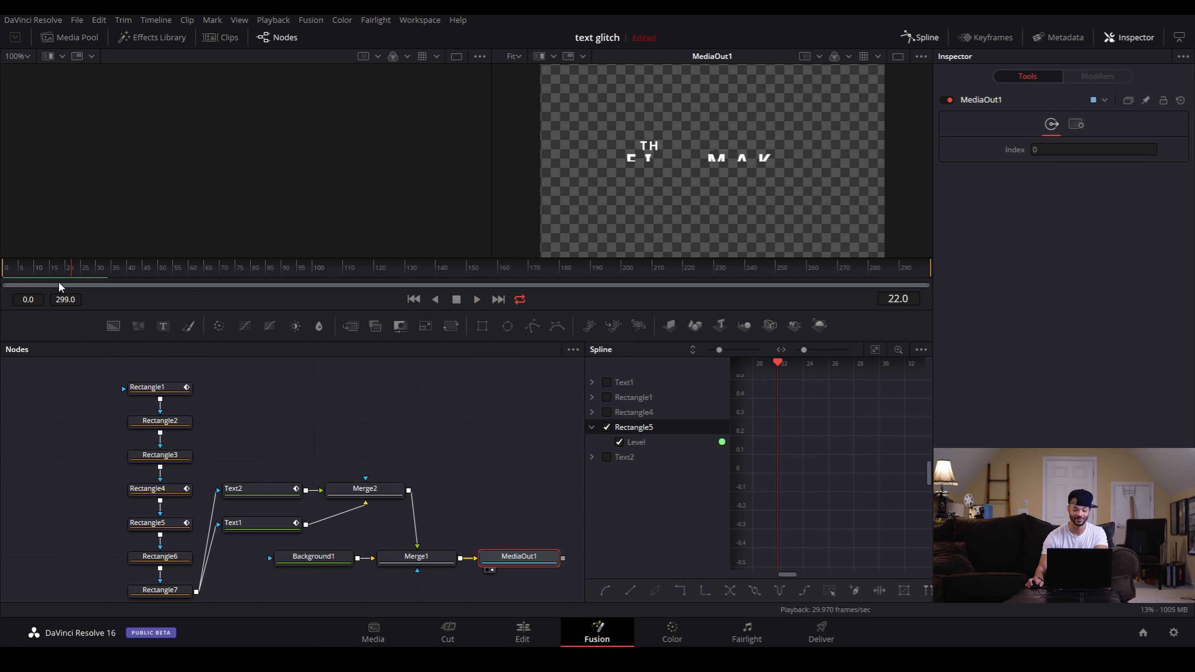
# Hide Rectangle5's curve in the spline editor and step through the opening frames to place the playhead at frame 8.
pyautogui.moveTo(46, 268); pyautogui.dragTo(22, 278)
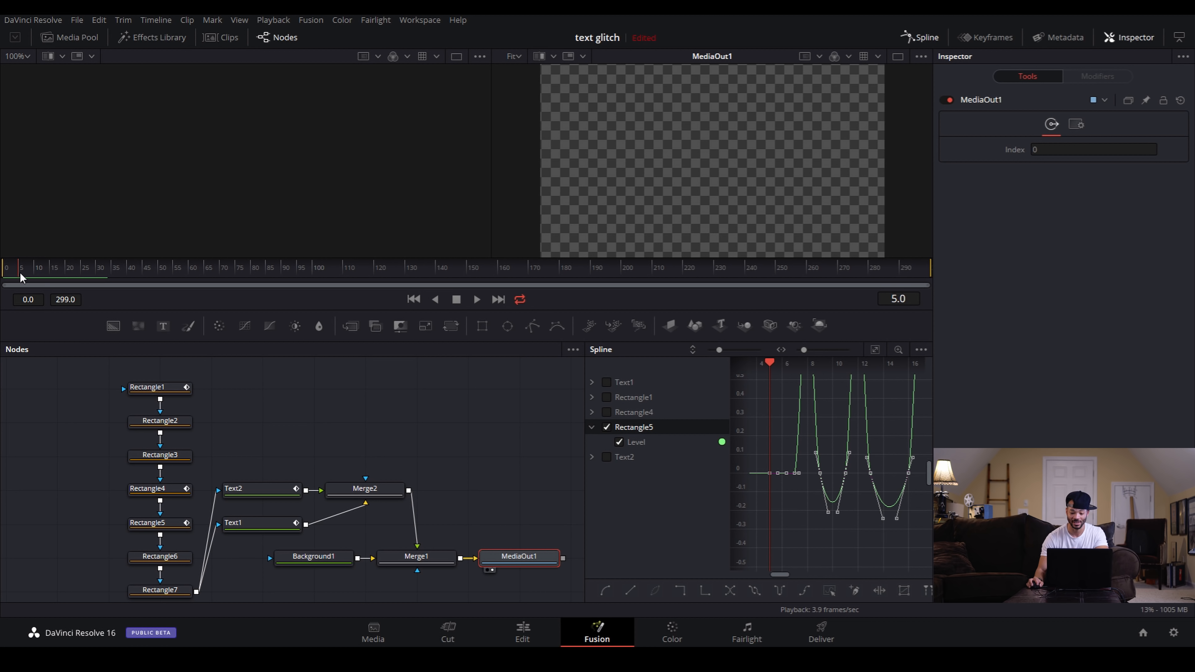
pyautogui.click(607, 428)
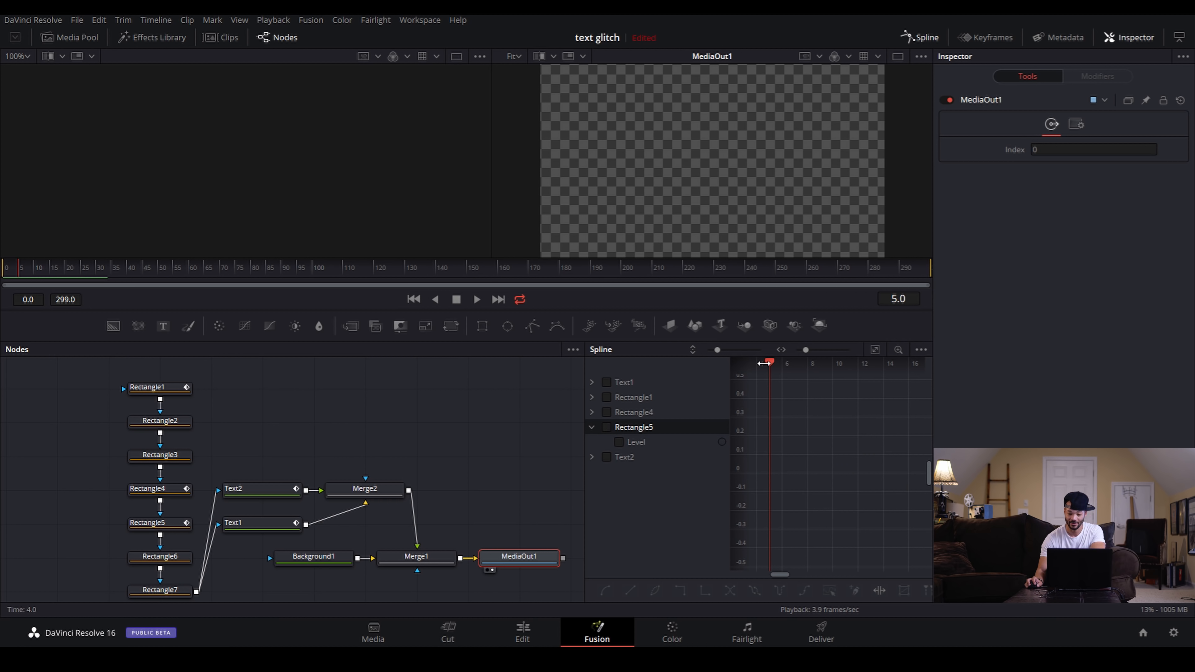
pyautogui.press('Right')
pyautogui.press('Right')
pyautogui.press('Right')
pyautogui.press('Right')
pyautogui.press('Right')
pyautogui.press('Left')
pyautogui.press('Left')
pyautogui.press('Left')
pyautogui.press('Right')
pyautogui.press('Left')
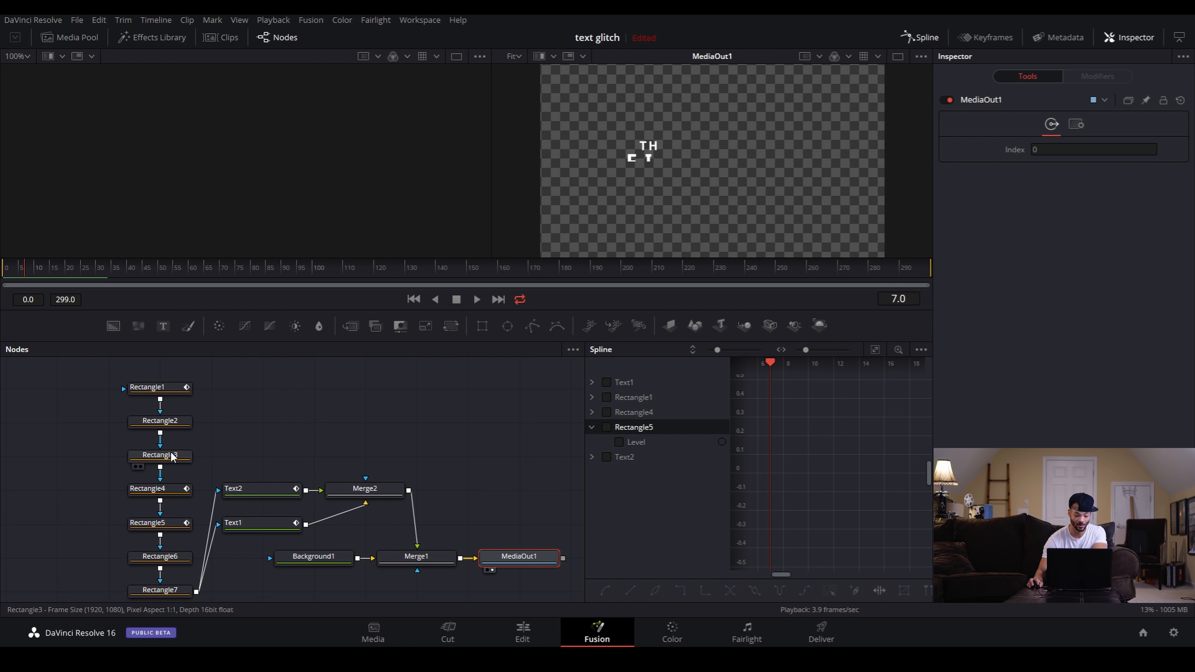
pyautogui.press('Right')
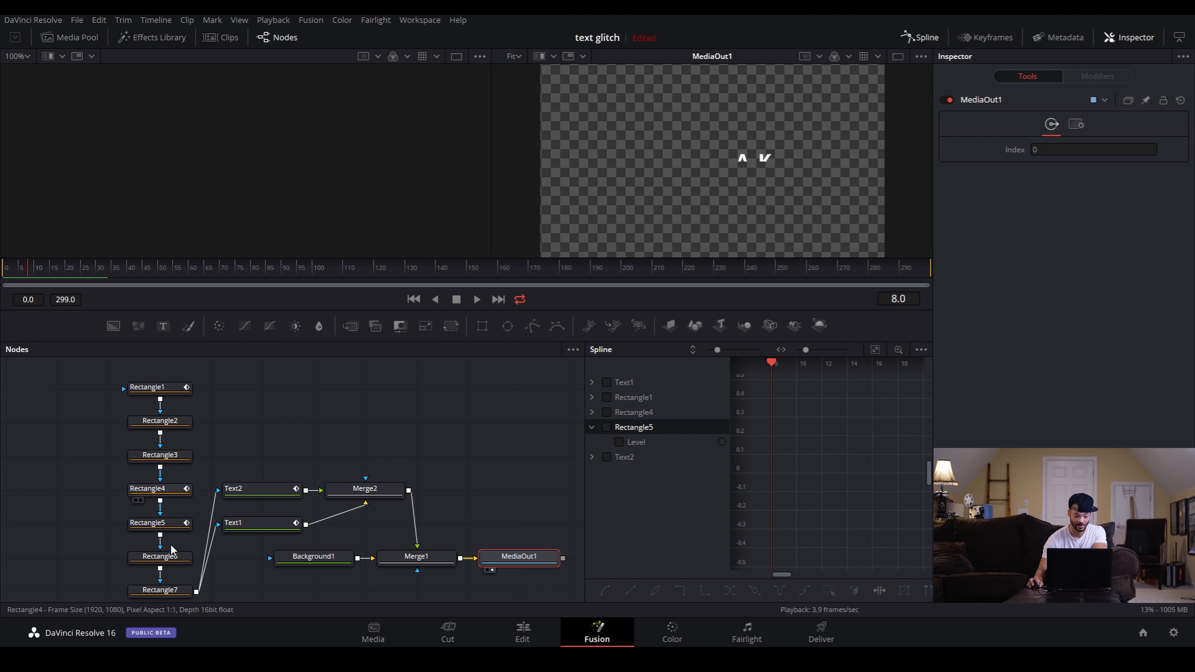
# Keyframe Rectangle3's Level at frame 8 and paste the copied keyframes onto its spline.
pyautogui.click(162, 458)
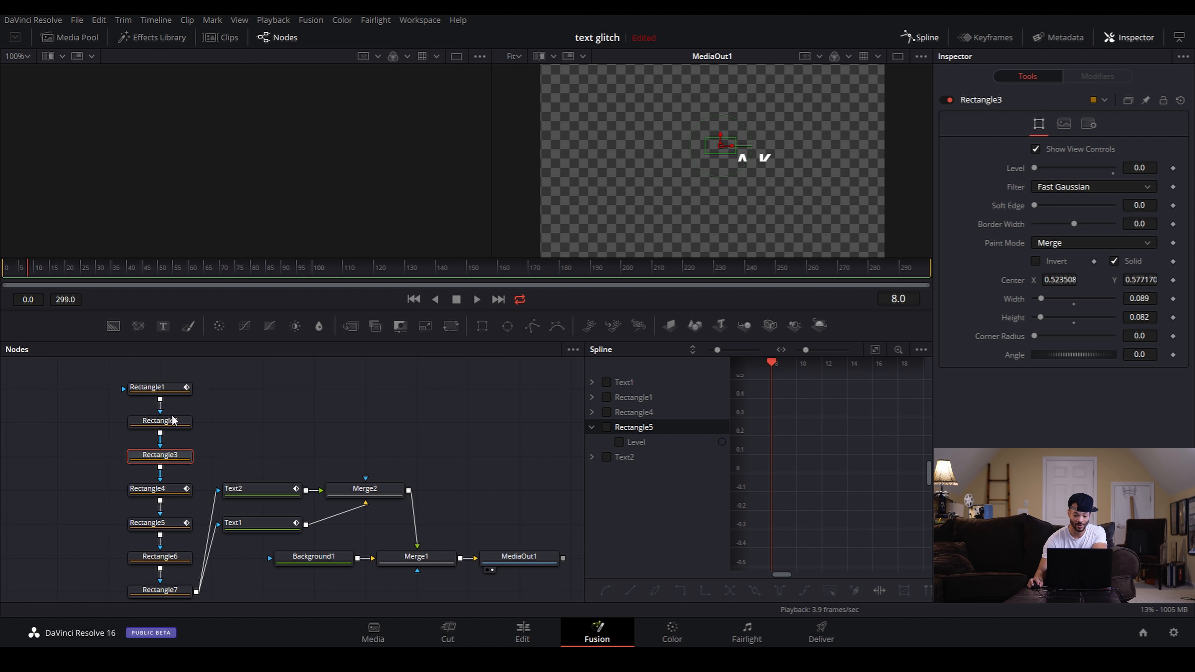
pyautogui.click(173, 426)
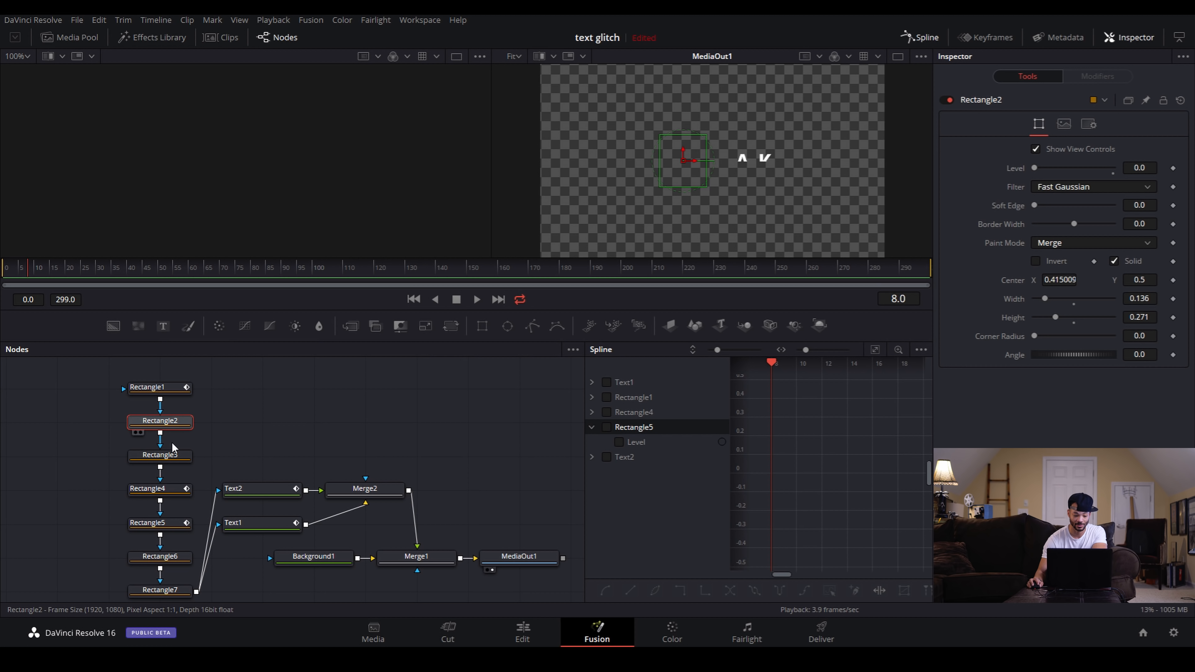
pyautogui.click(169, 459)
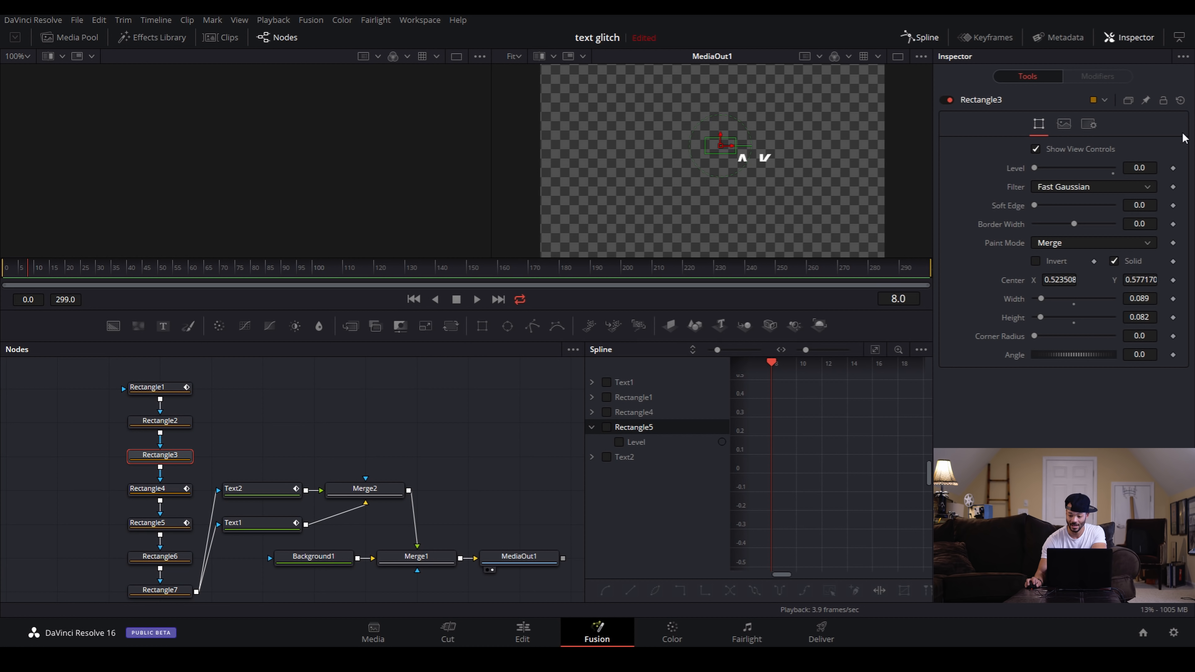
pyautogui.click(1173, 168)
pyautogui.click(639, 432)
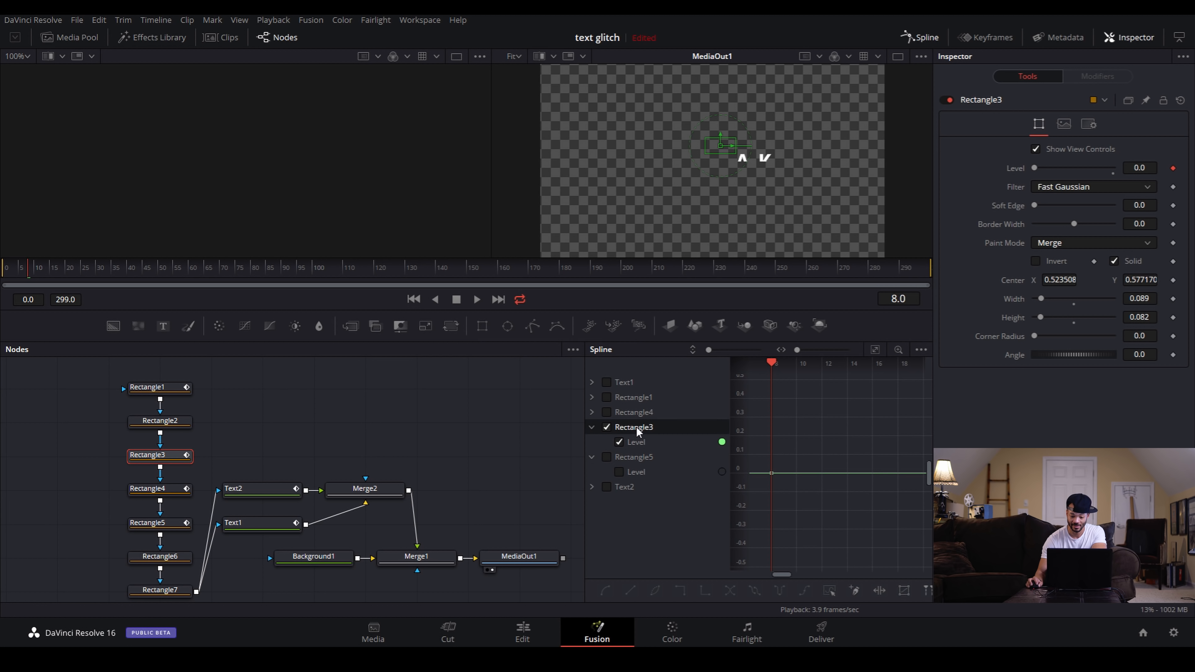
pyautogui.rightClick(773, 474)
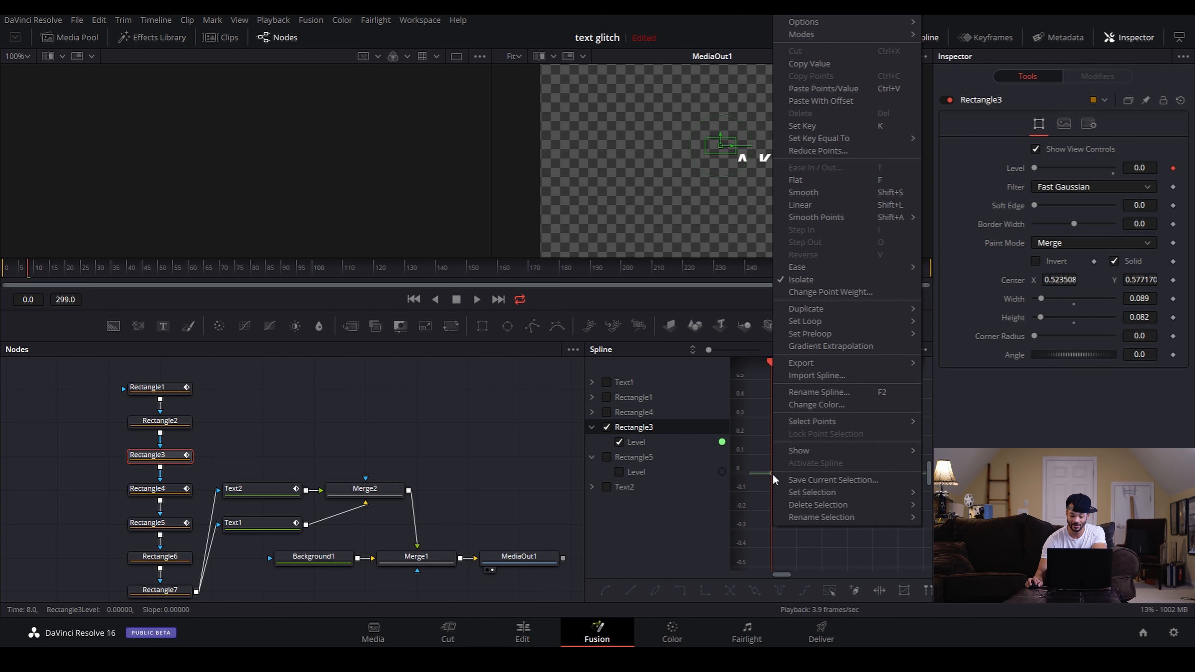
pyautogui.click(832, 88)
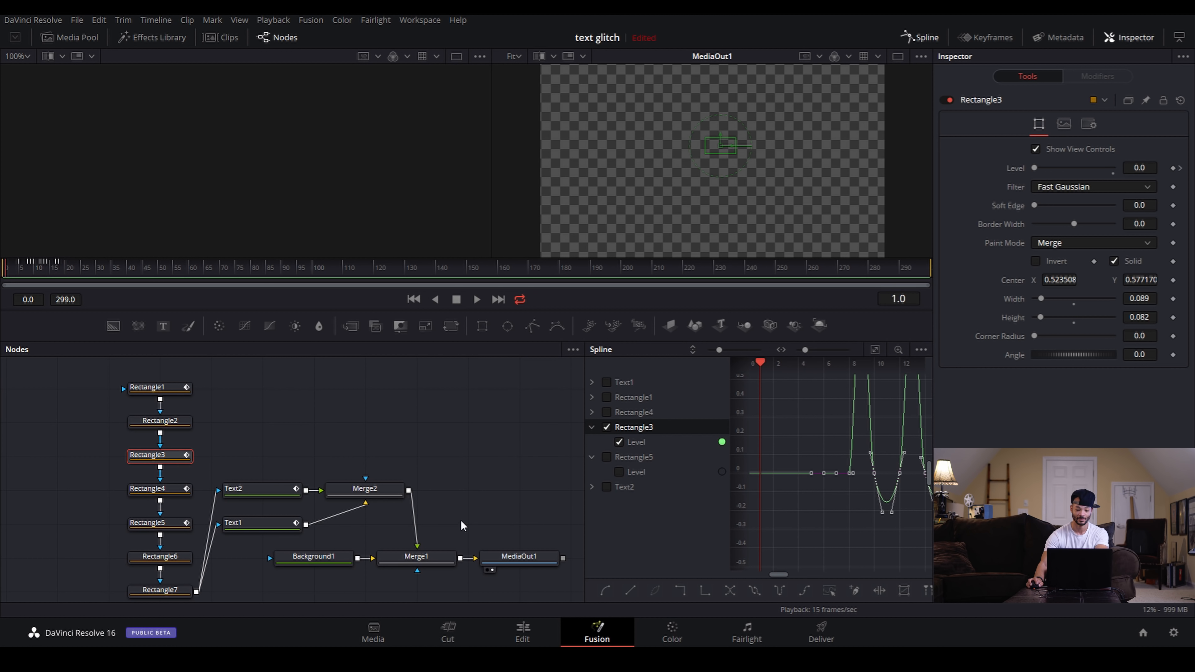
# Preview the text animation from the start with MediaOut1 selected, checking how Rectangle3's letters flicker in.
pyautogui.click(523, 557)
pyautogui.press('space')
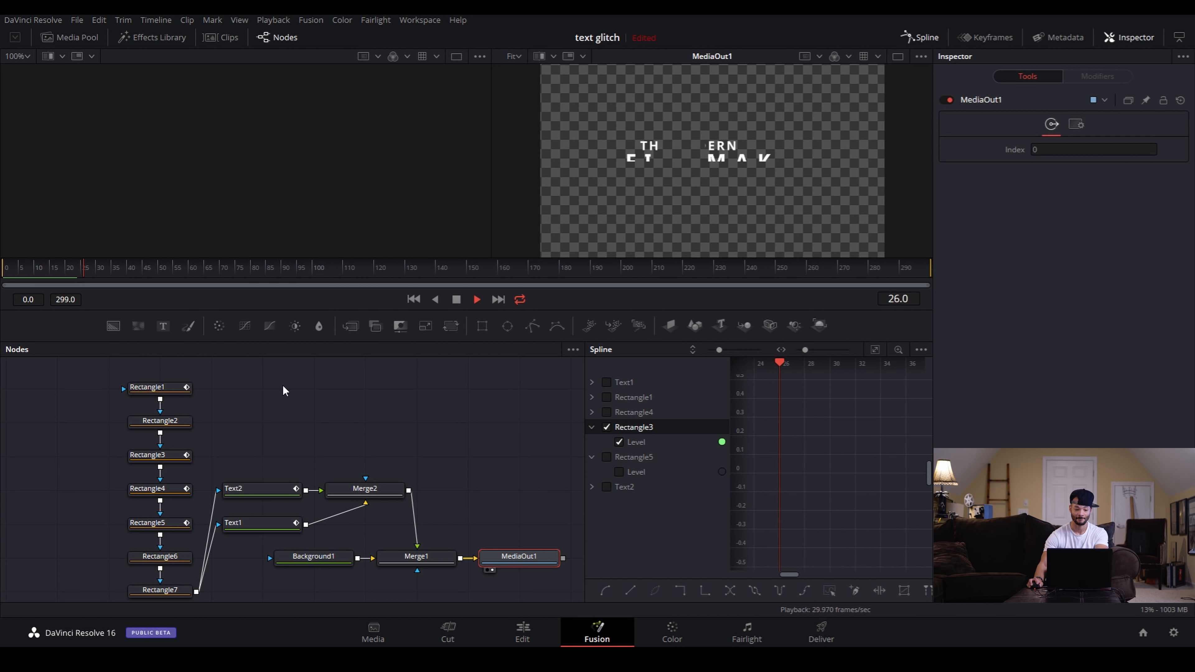
pyautogui.click(3, 276)
pyautogui.click(43, 268)
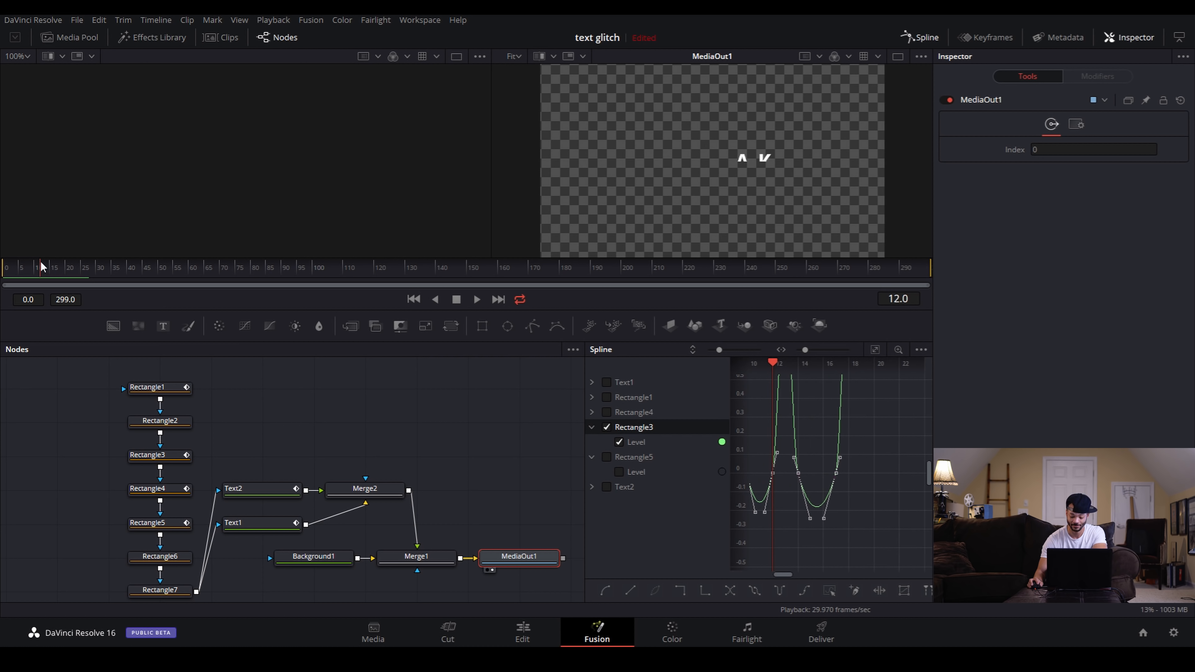
# Select the Rectangle2 mask and step through the opening frames to place the playhead at frame 5.
pyautogui.click(171, 460)
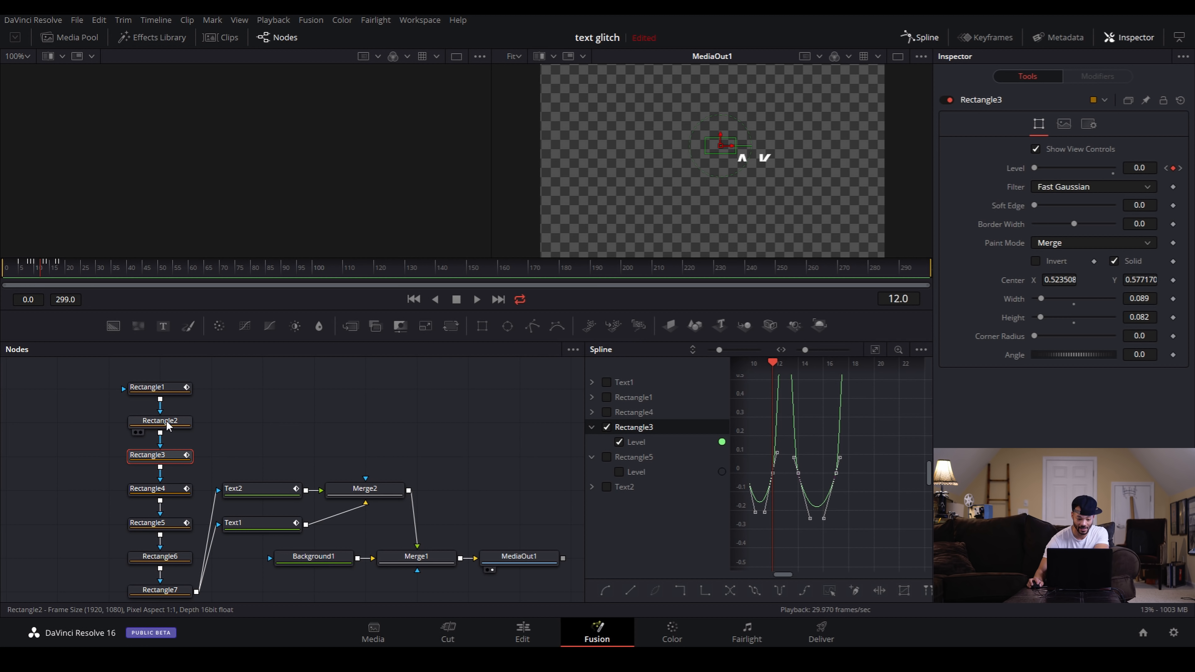
pyautogui.click(187, 426)
pyautogui.press('Right')
pyautogui.press('Left')
pyautogui.press('Left')
pyautogui.press('Left')
pyautogui.press('Left')
pyautogui.press('Left')
pyautogui.press('Left')
pyautogui.press('Left')
pyautogui.press('Left')
pyautogui.press('Right')
pyautogui.press('Left')
pyautogui.press('Left')
pyautogui.press('Right')
pyautogui.press('Right')
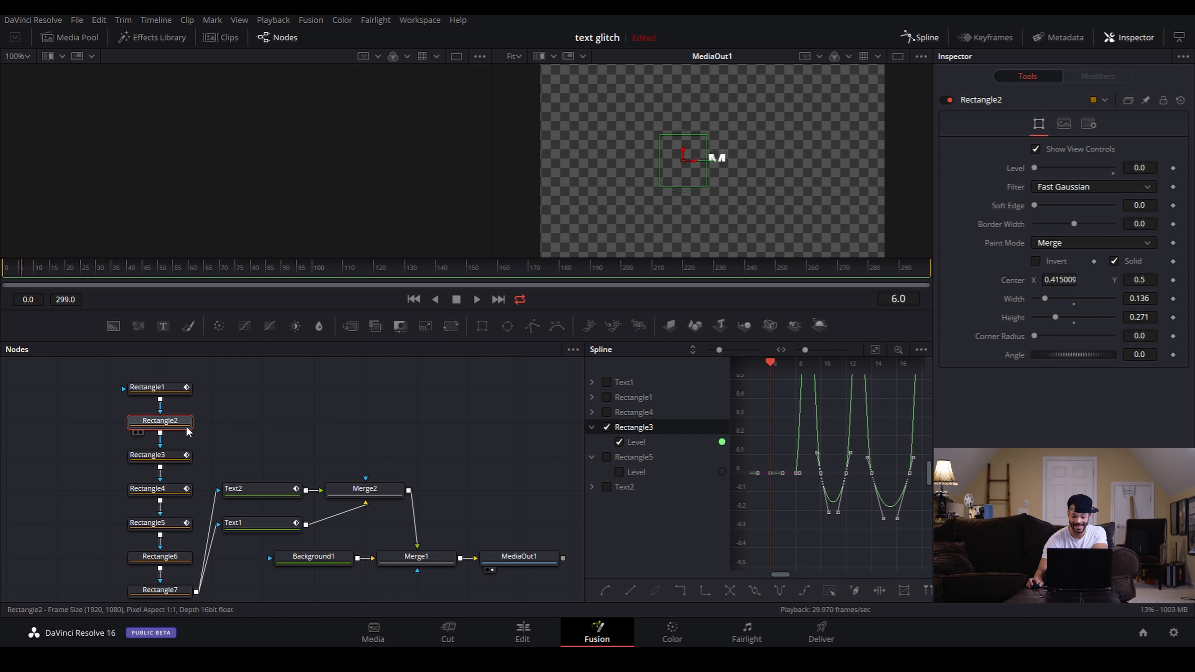
pyautogui.press('Left')
pyautogui.press('Right')
pyautogui.press('Right')
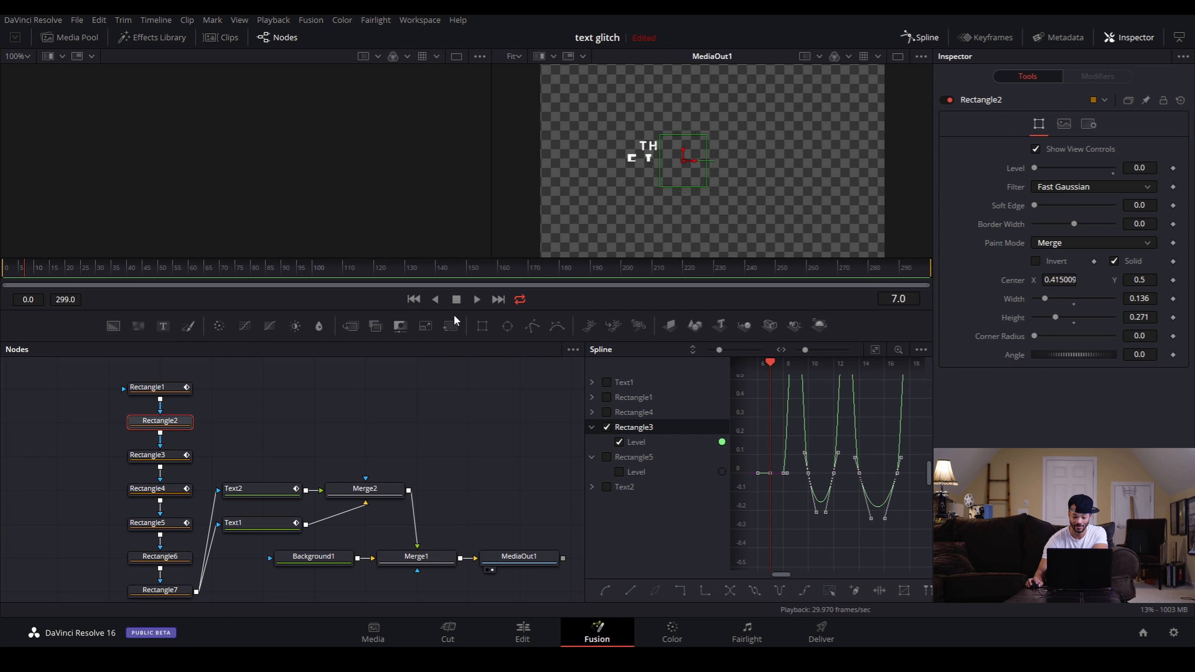
pyautogui.press('Left')
pyautogui.press('Left')
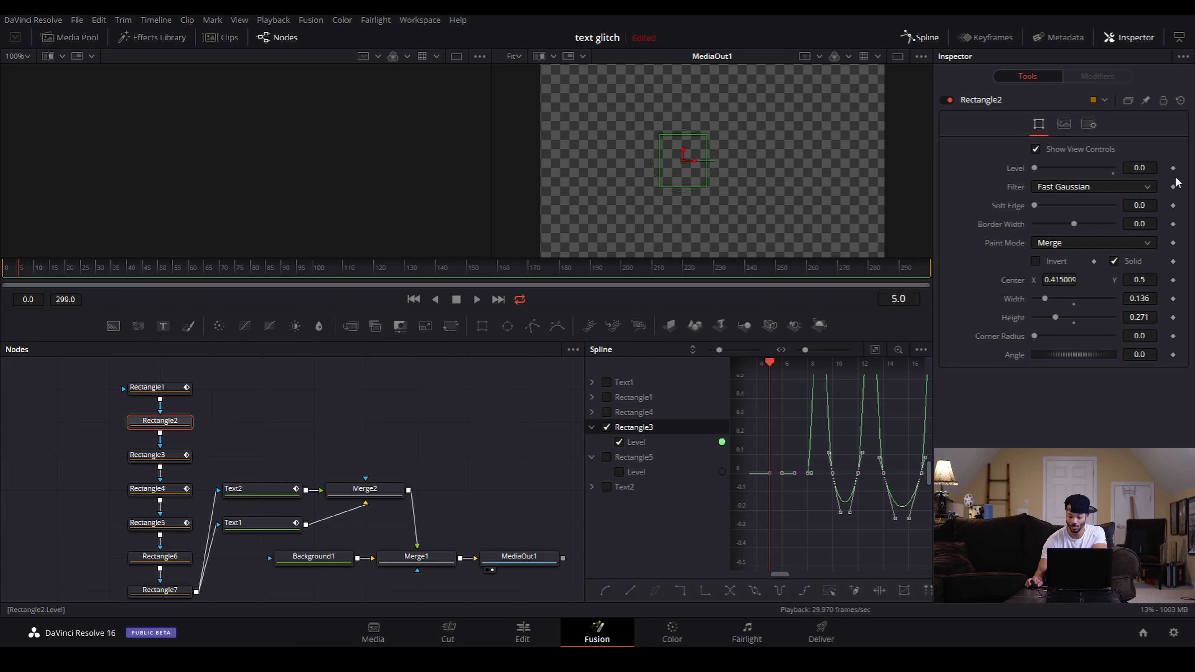
# Hide Rectangle3's curve and collapse the Rectangle3 and Rectangle5 entries in the spline editor.
pyautogui.click(607, 428)
pyautogui.click(592, 427)
pyautogui.click(591, 443)
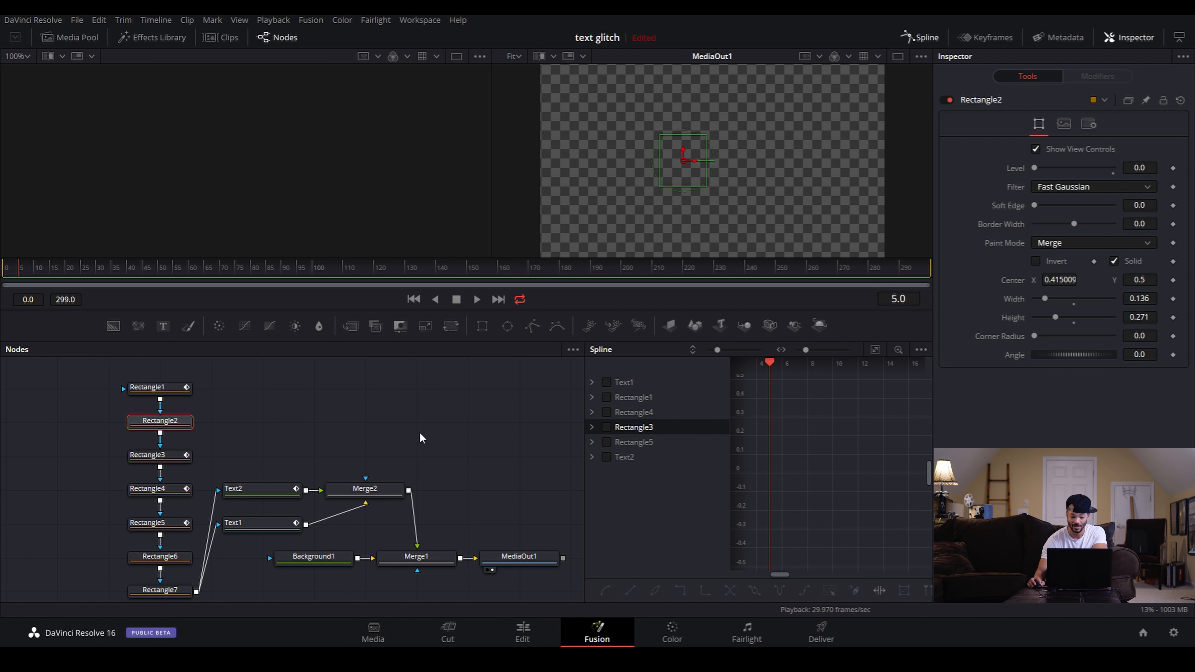
# Keyframe Rectangle2's Level at frame 5 and paste the copied keyframes onto its spline.
pyautogui.click(1173, 169)
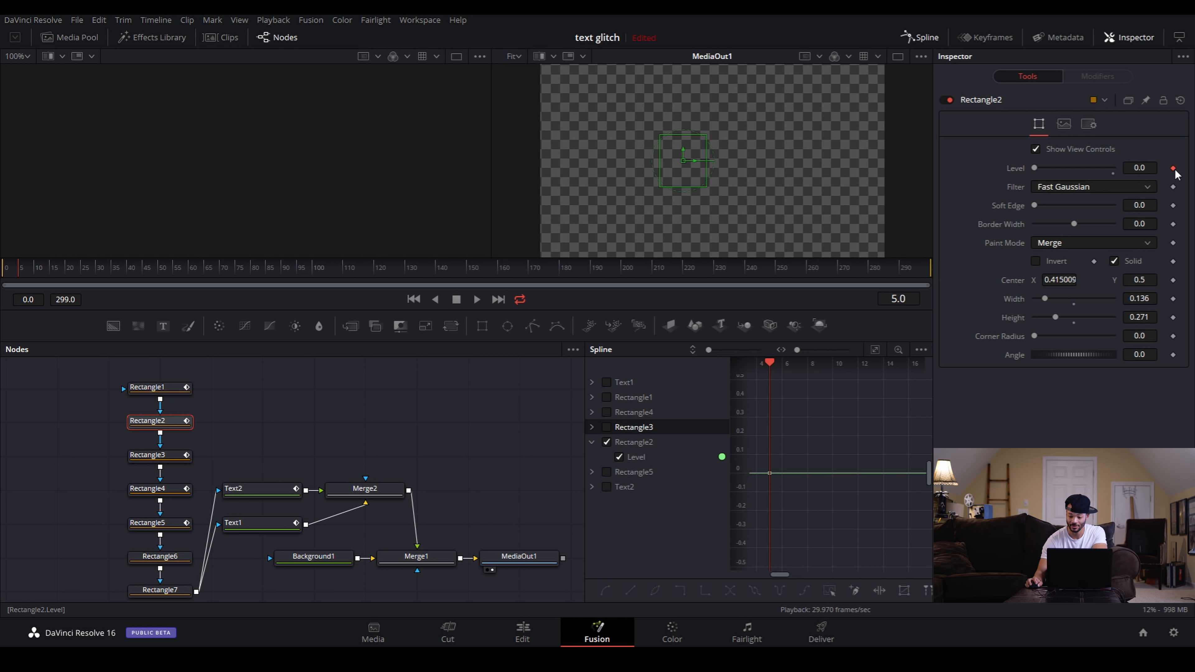
pyautogui.click(631, 443)
pyautogui.rightClick(769, 475)
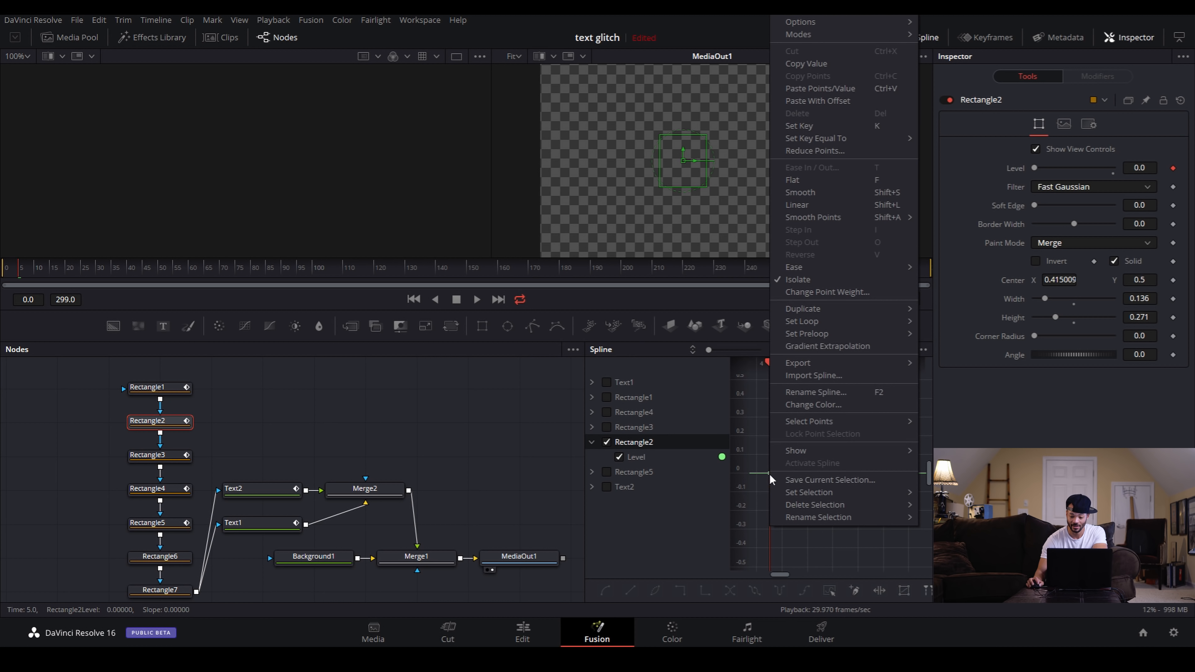
pyautogui.click(821, 88)
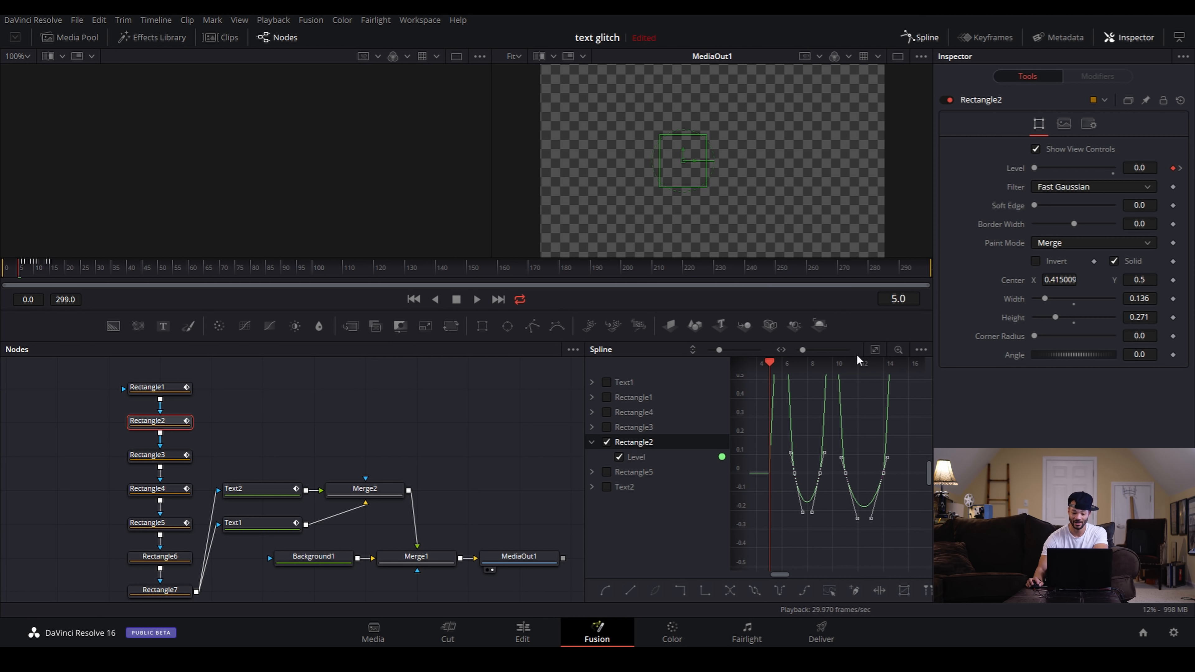
# Play back the glitch to check Rectangle2's letters, first with its mask outline showing and again with MediaOut1 selected.
pyautogui.press('space')
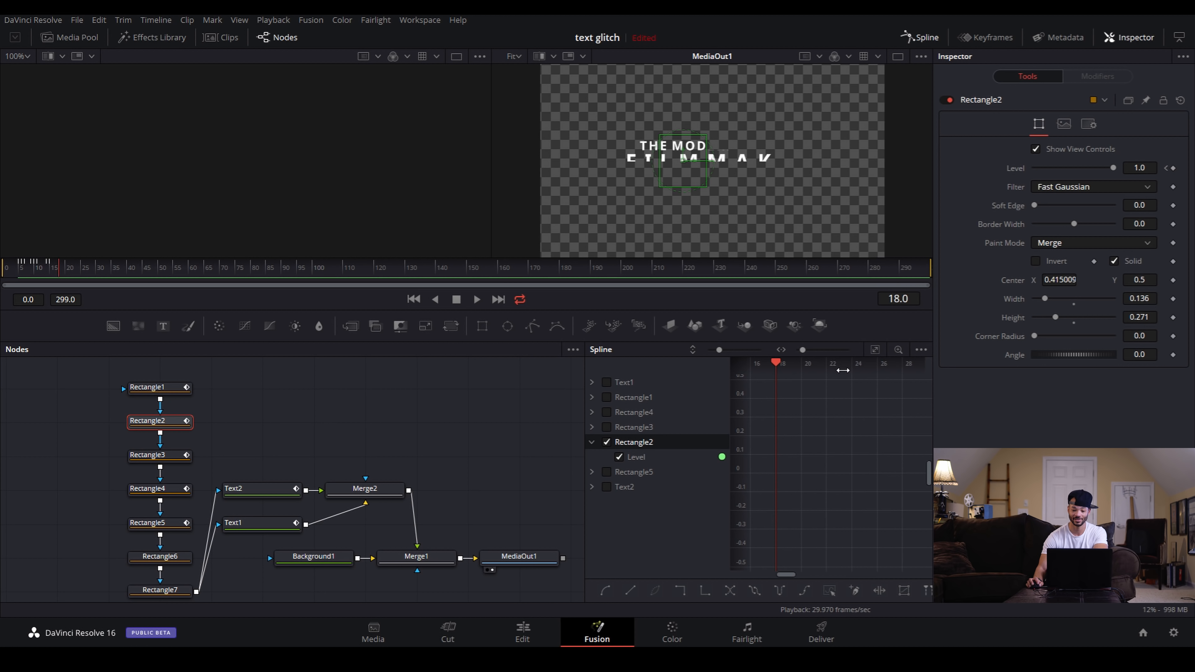
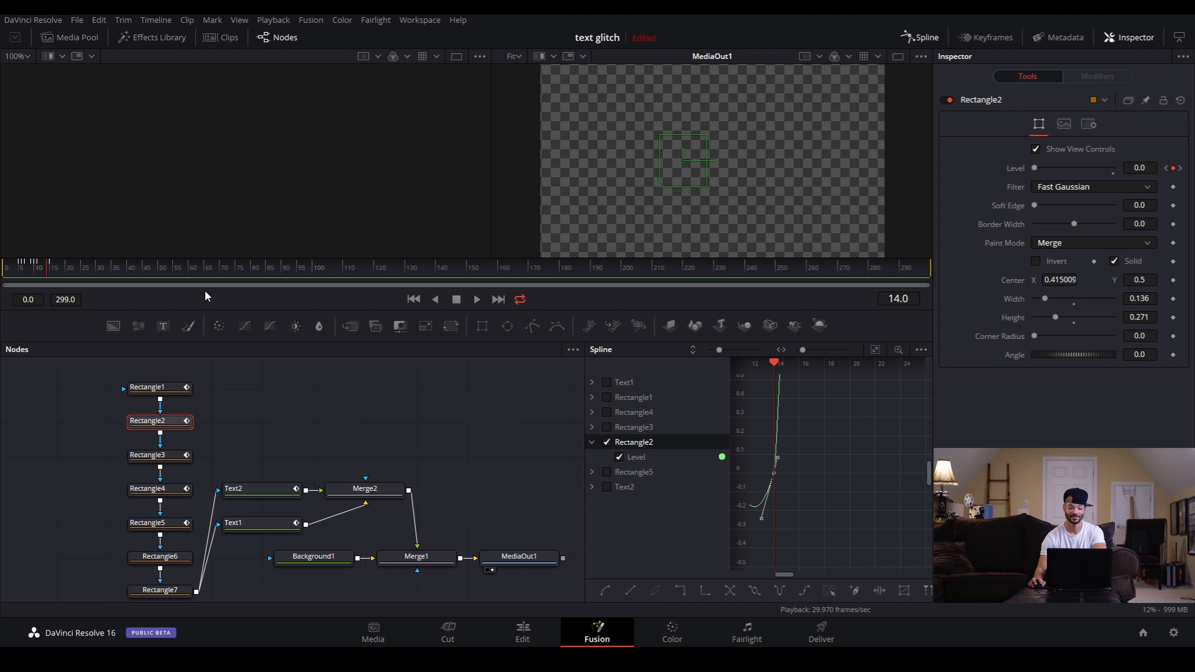
pyautogui.click(513, 558)
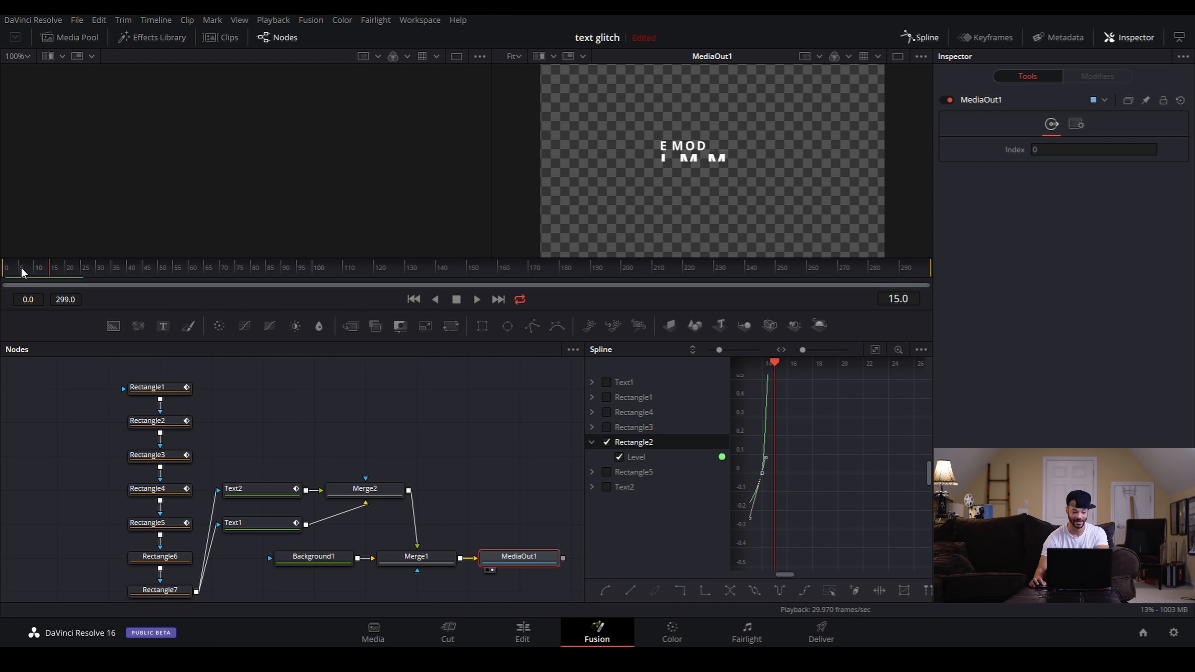
pyautogui.press('space')
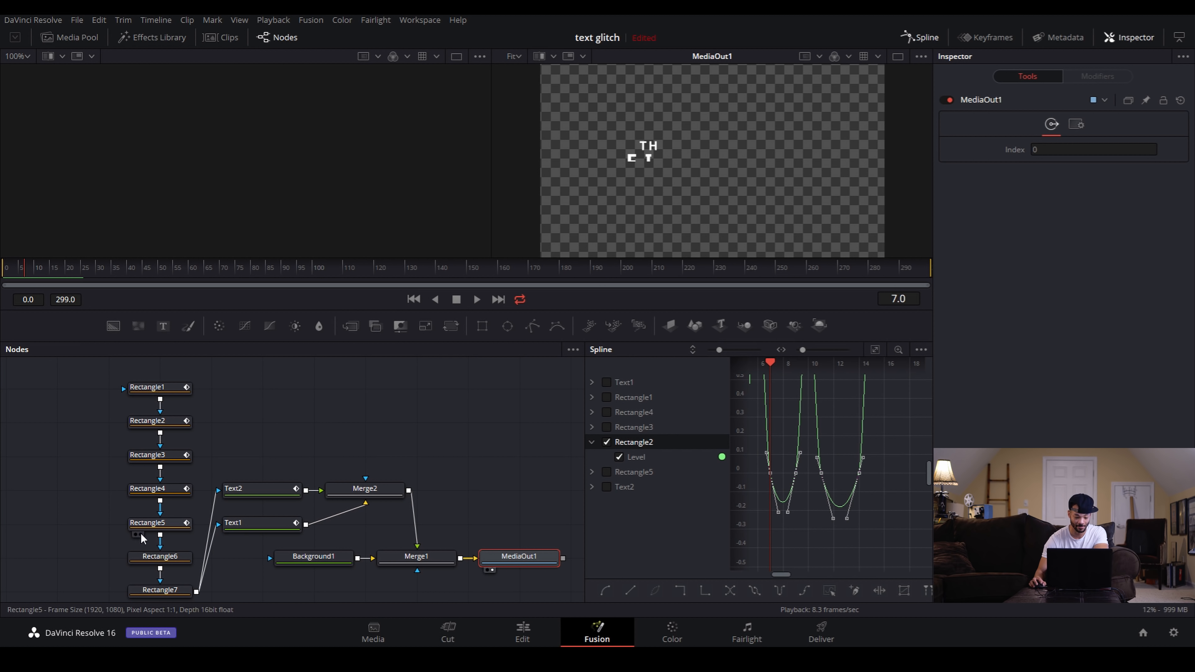
# Keyframe the Rectangle6 mask's Level at frame 8, hide Rectangle2's curve, and paste the copied flicker keyframes onto Rectangle6's spline.
pyautogui.click(170, 560)
pyautogui.scroll(-2, 273, 438)
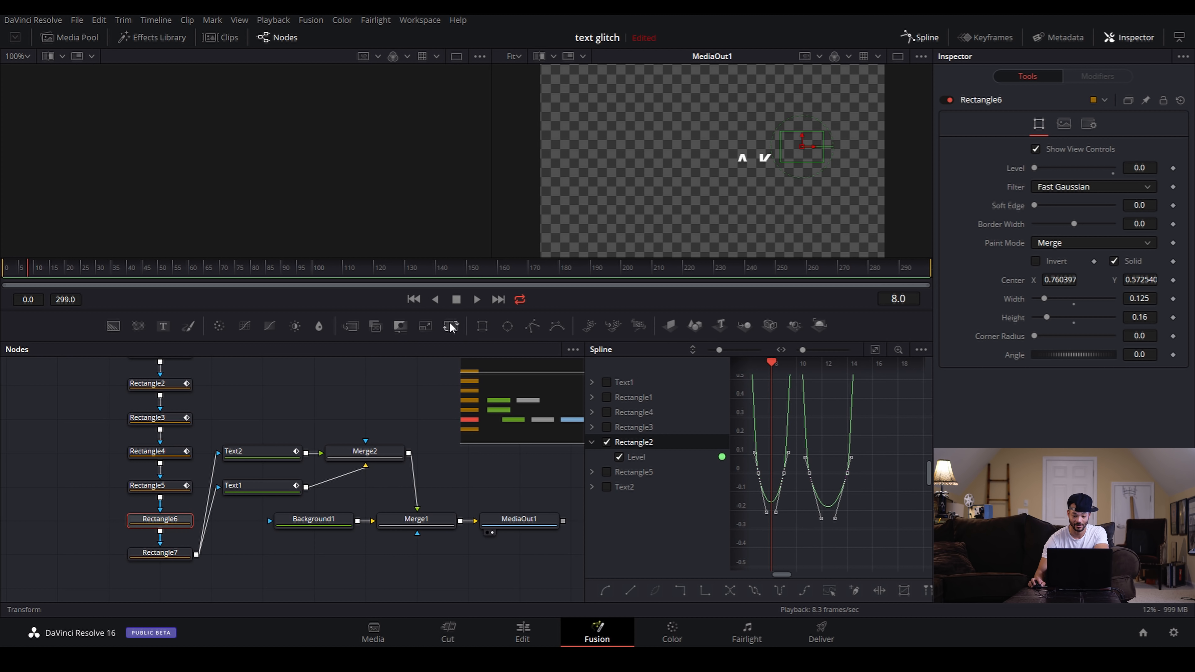
pyautogui.click(1173, 168)
pyautogui.click(607, 442)
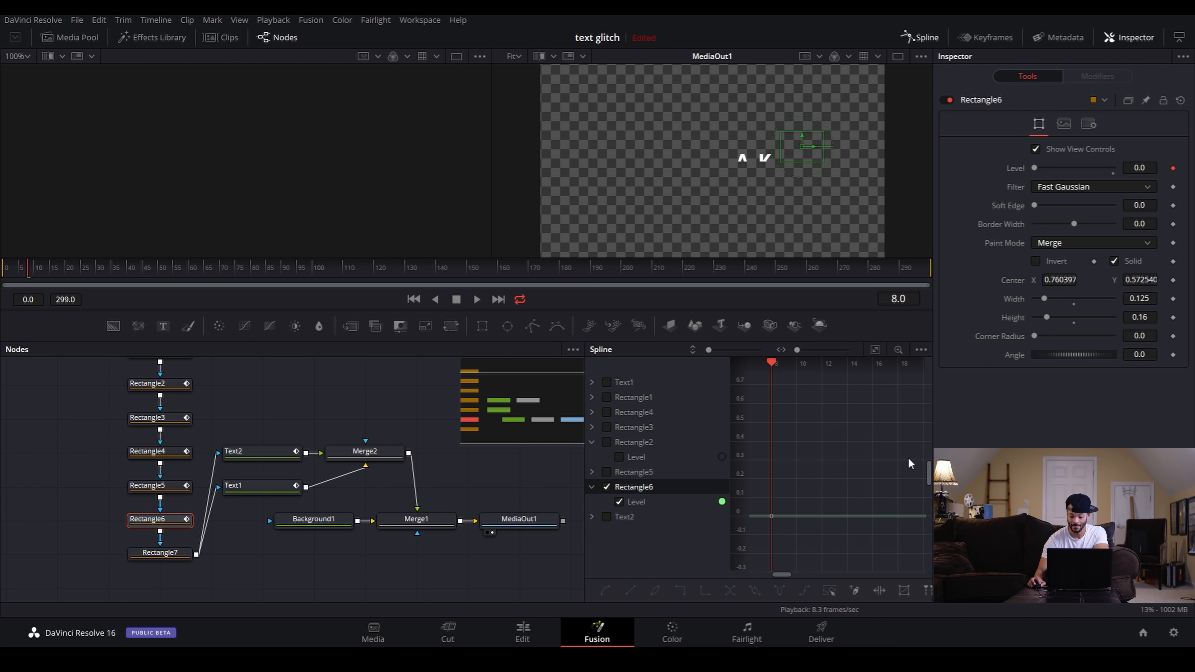
pyautogui.rightClick(773, 518)
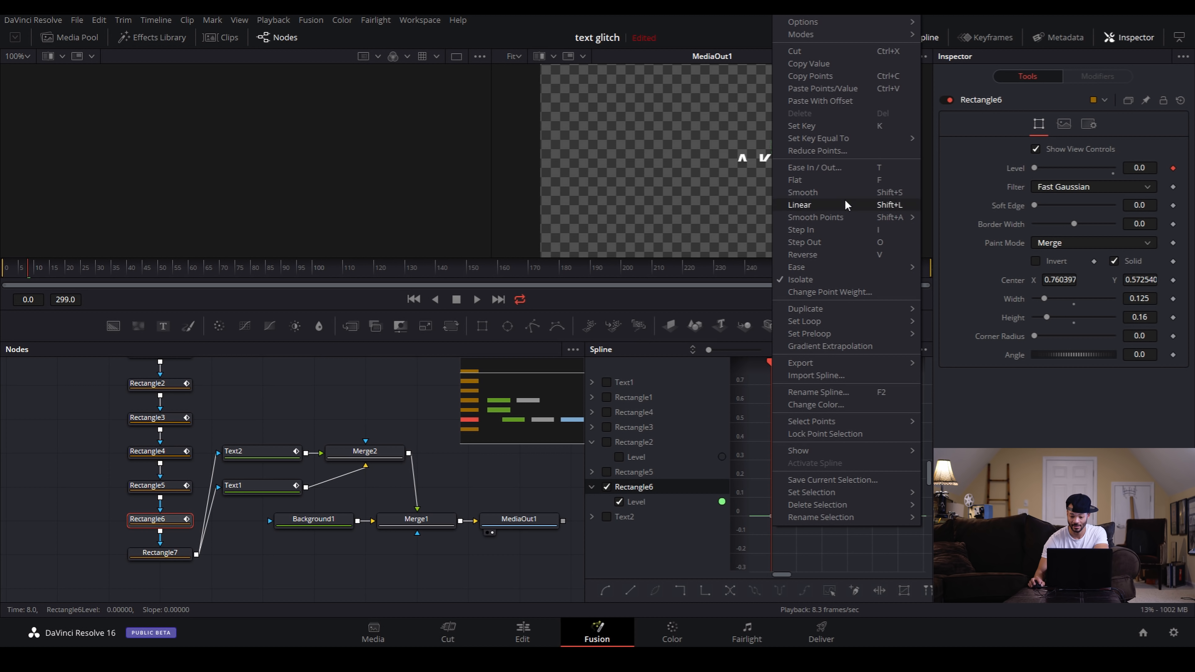
pyautogui.click(839, 88)
pyautogui.press('space')
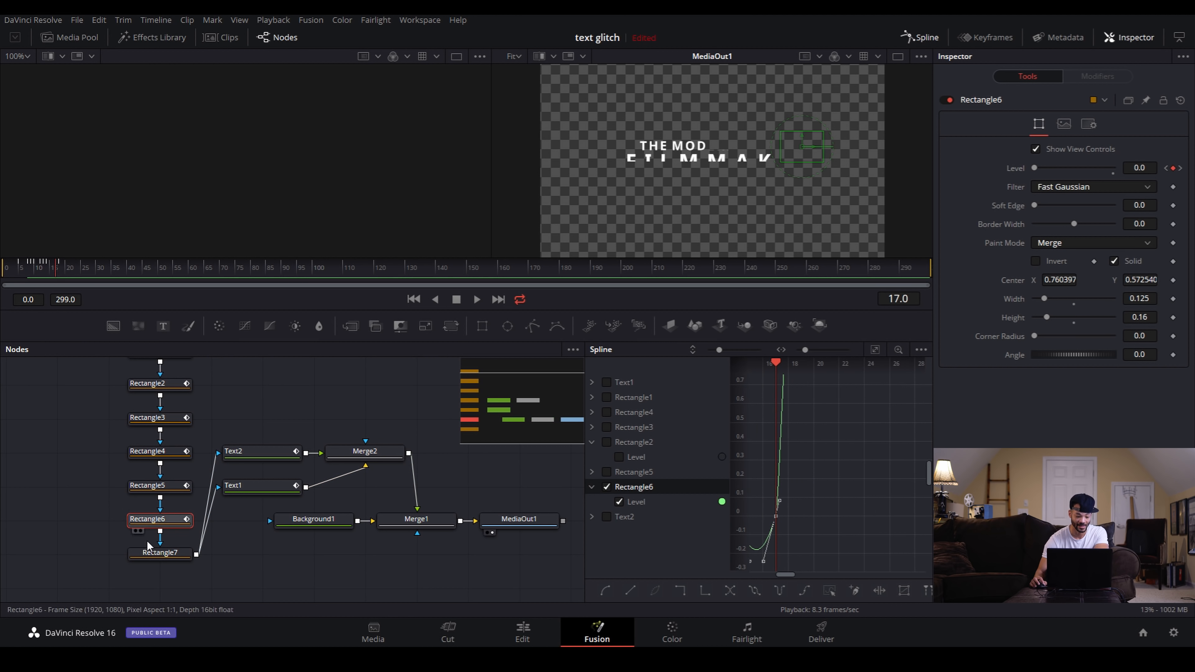
# Keyframe the Rectangle7 mask's Level at frame 7 and make Rectangle6's curve a reference curve in the spline editor.
pyautogui.click(162, 552)
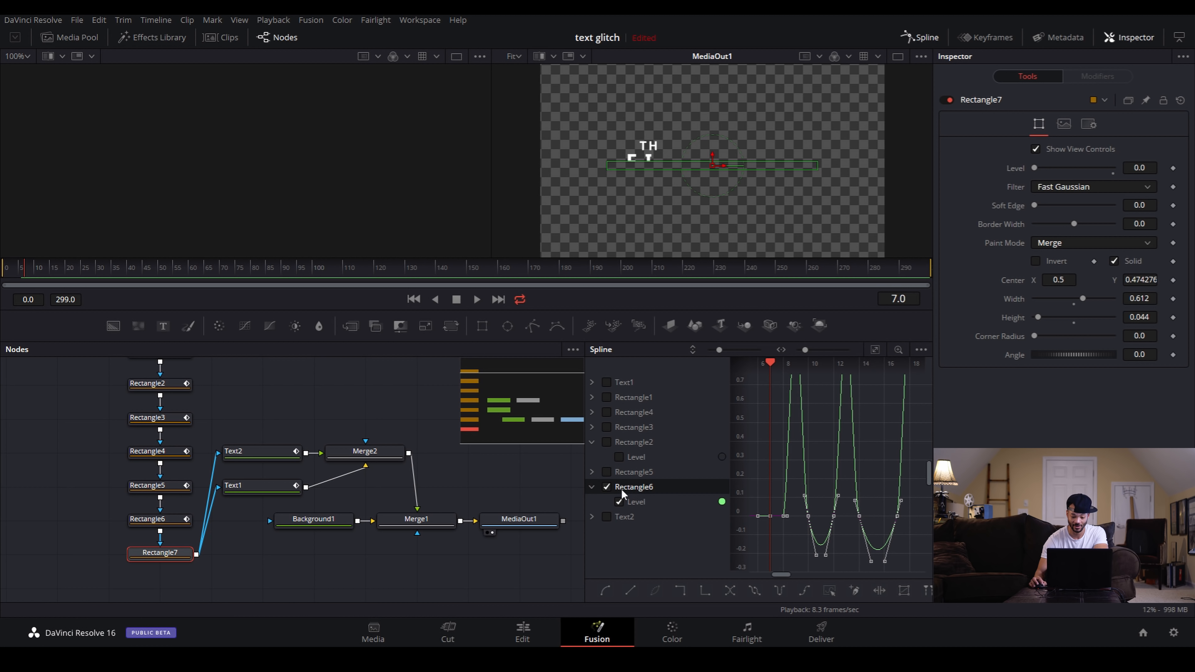
pyautogui.click(630, 488)
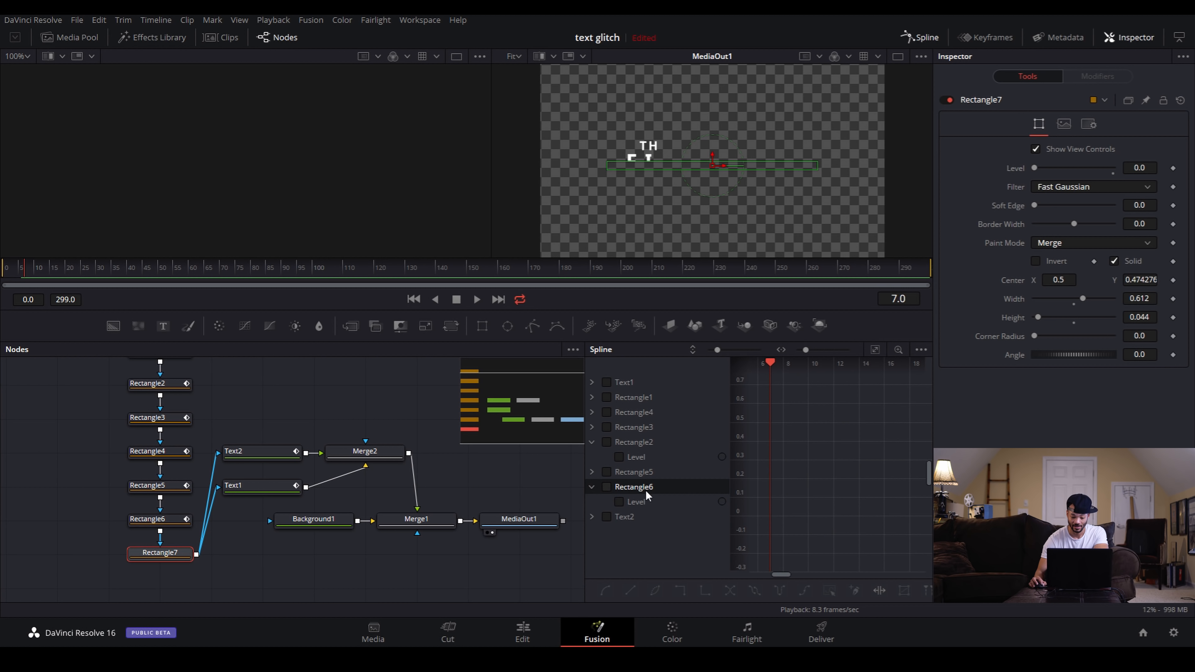
pyautogui.click(160, 553)
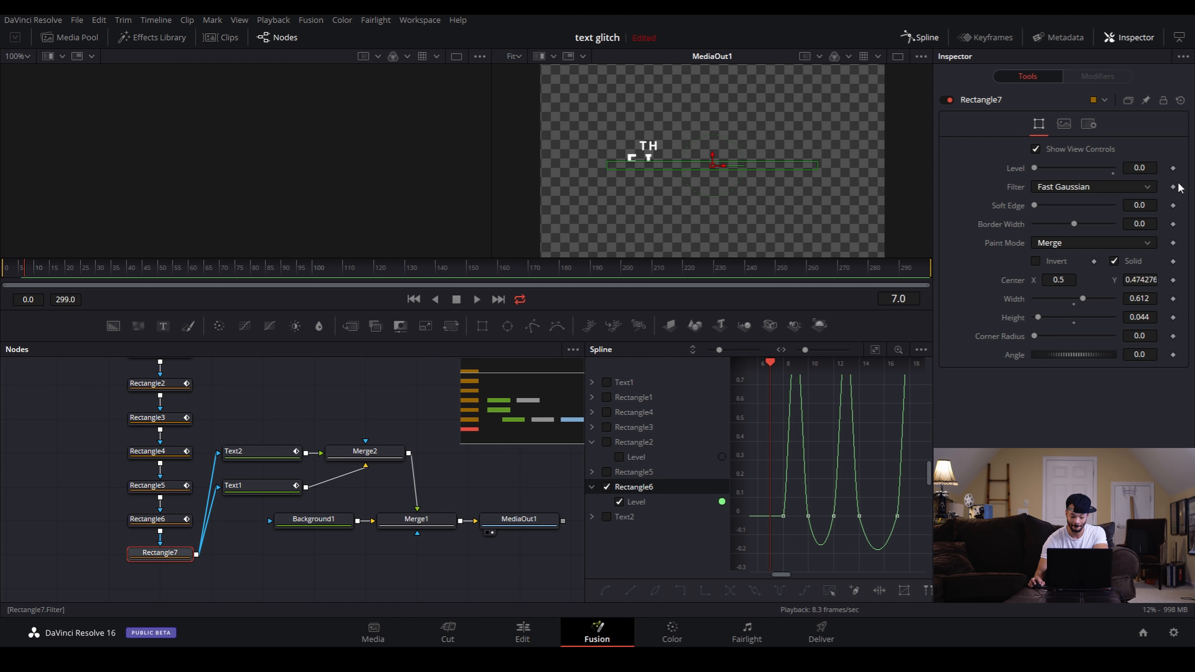
pyautogui.click(1174, 169)
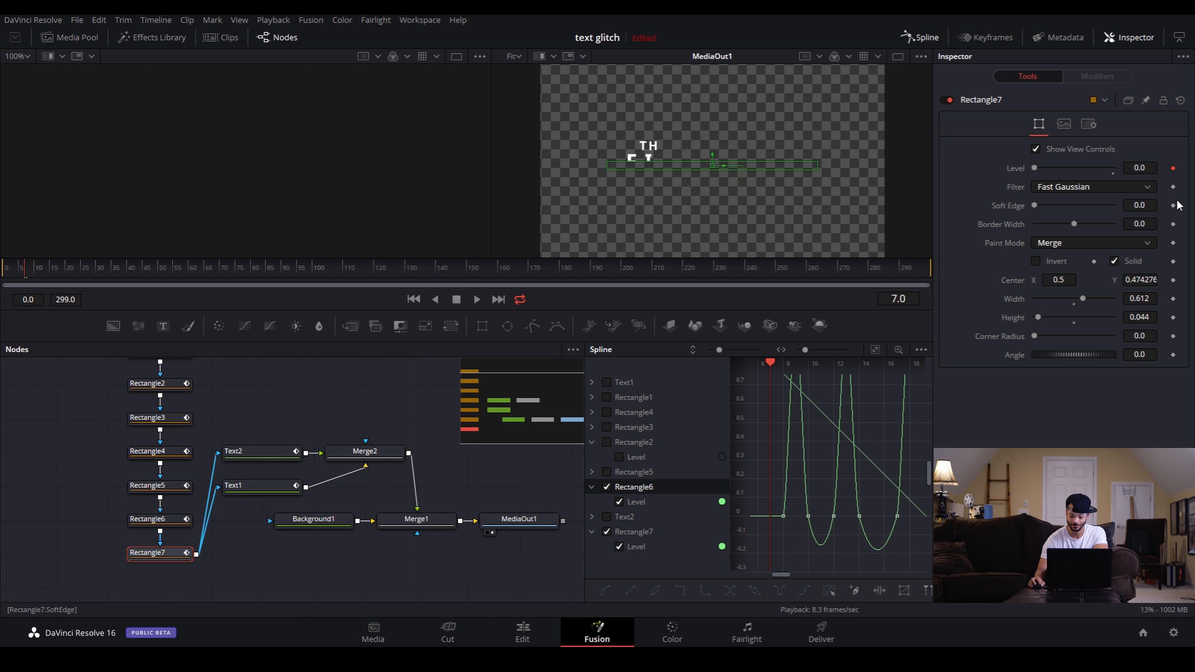
pyautogui.click(608, 487)
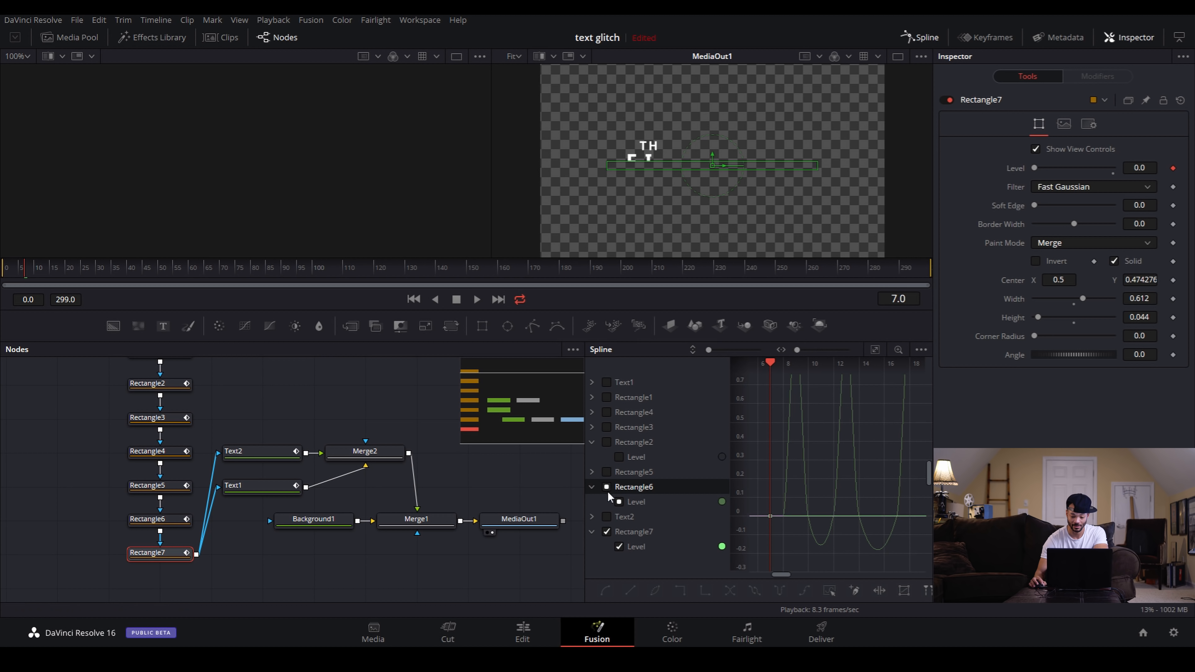
pyautogui.click(626, 533)
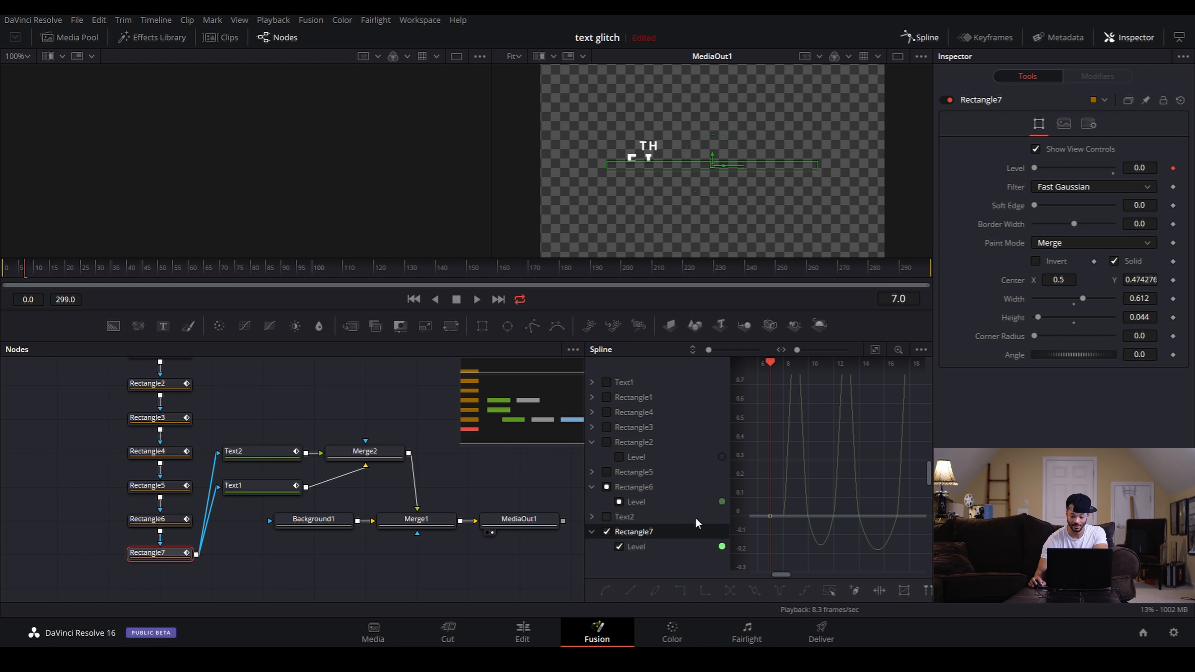
# Try to paste the copied keyframes onto Rectangle7's spline, and undo the accidental deletion of its Level animation.
pyautogui.rightClick(768, 519)
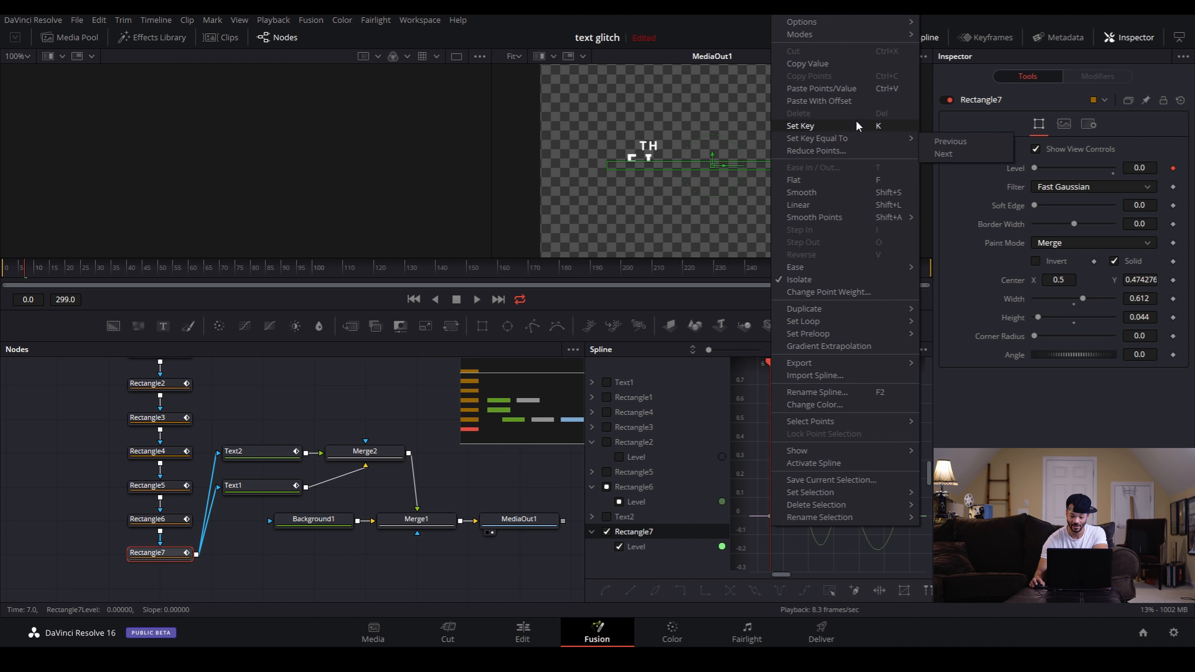
pyautogui.click(847, 88)
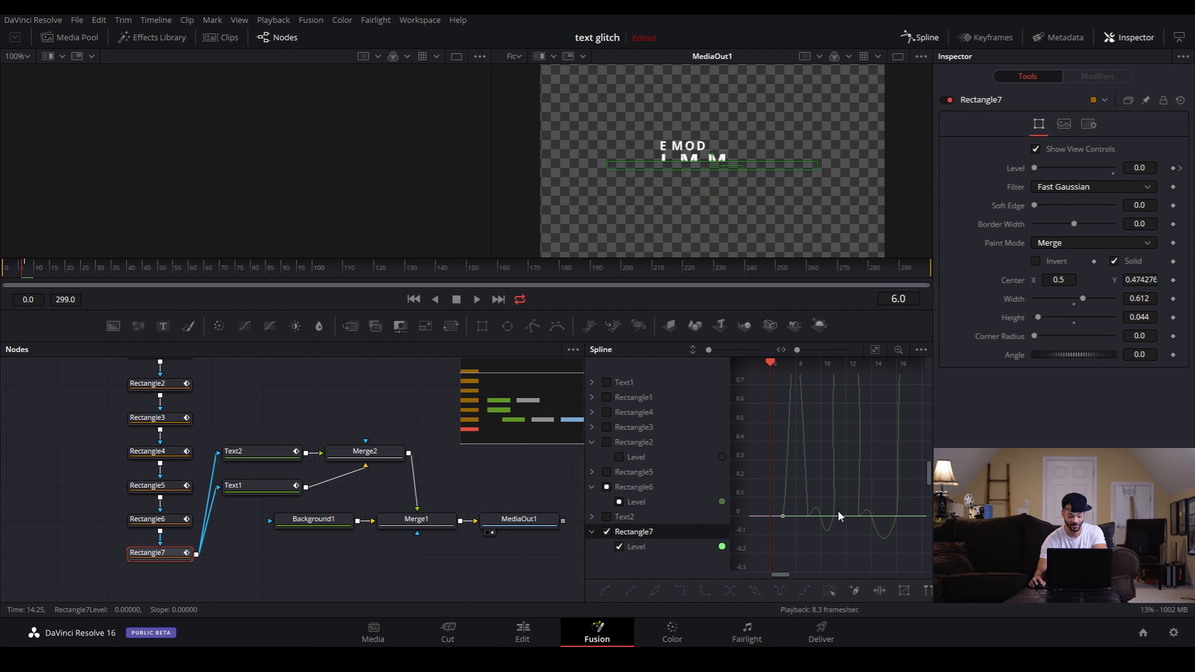
pyautogui.hotkey('ctrl', 'z')
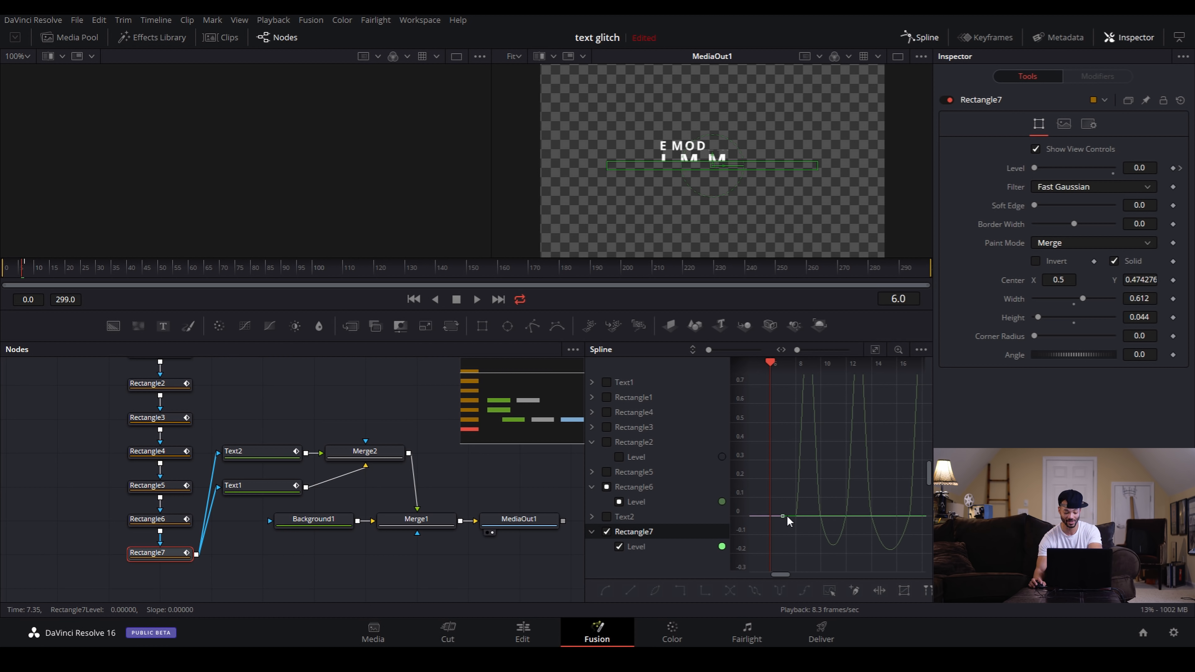
pyautogui.press('Delete')
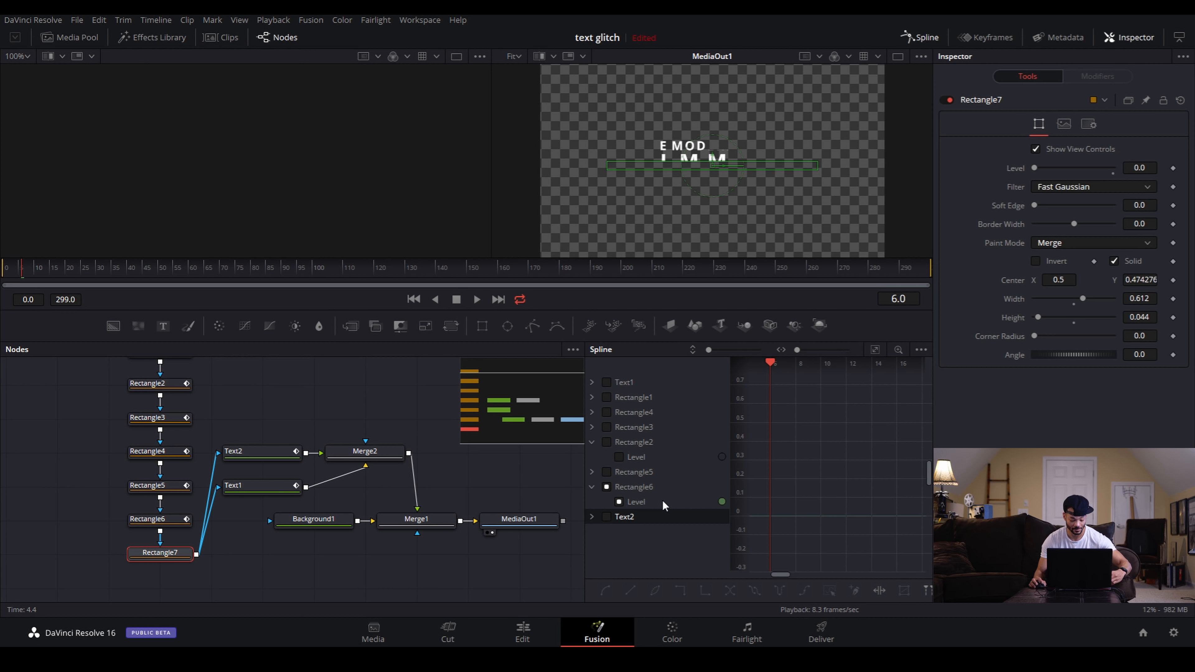
pyautogui.hotkey('ctrl', 'z')
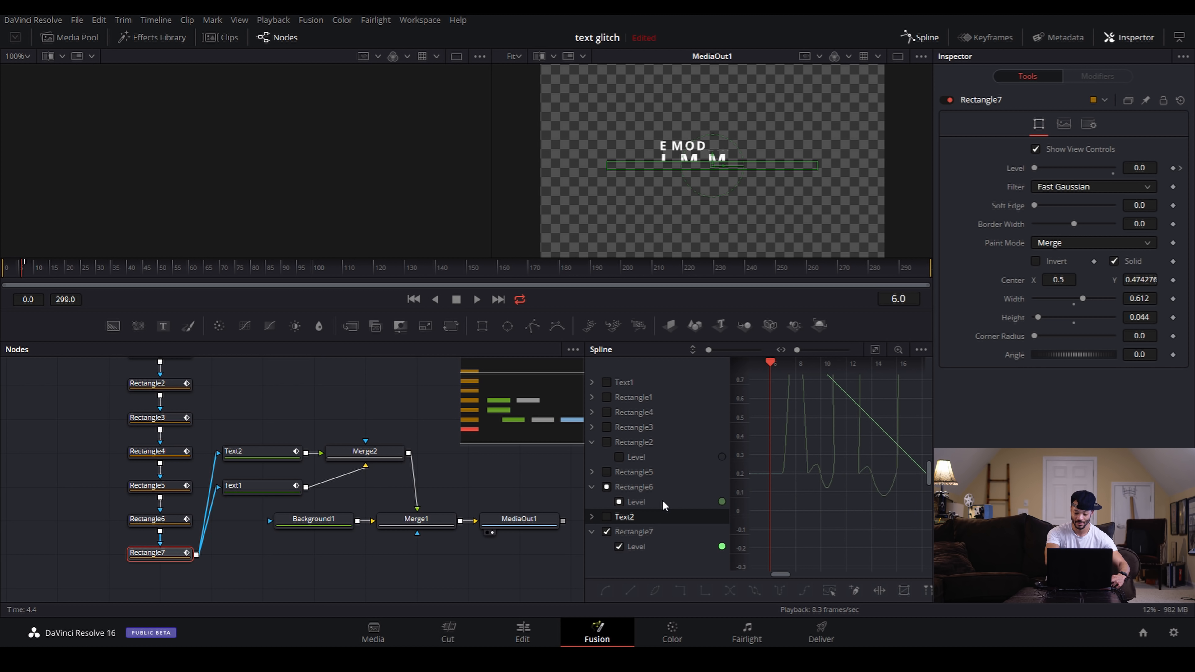
pyautogui.scroll(3, 808, 491)
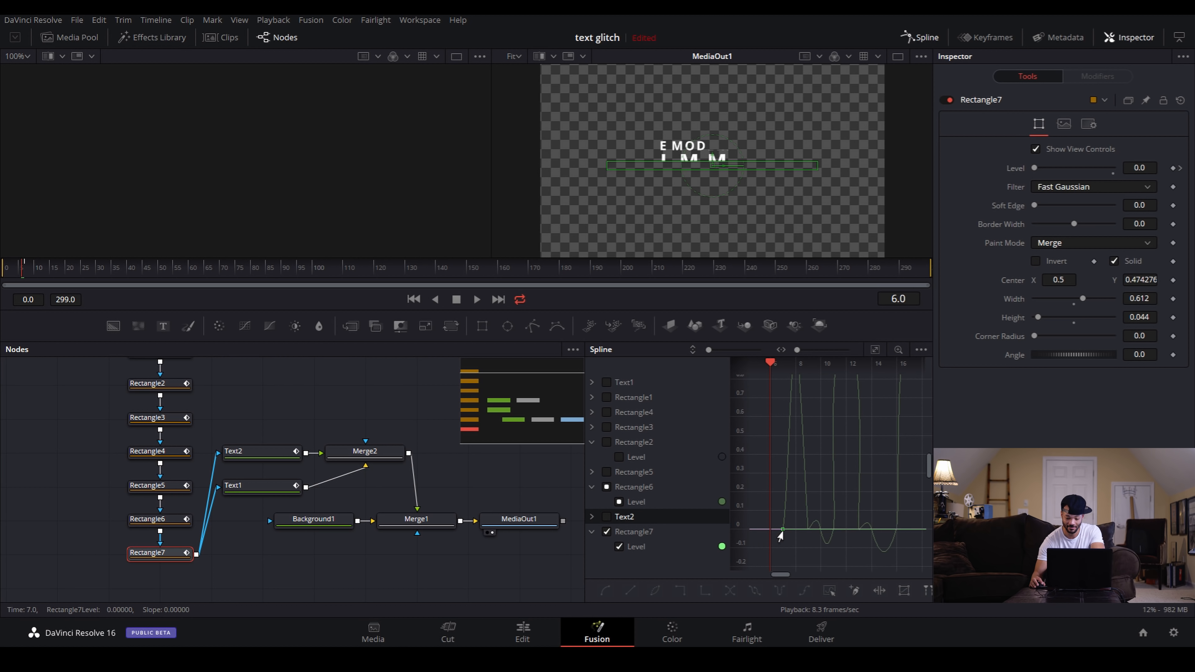
# Select Rectangle6 in the spline editor and undo the stray keyframe paste on its Level curve.
pyautogui.rightClick(782, 536)
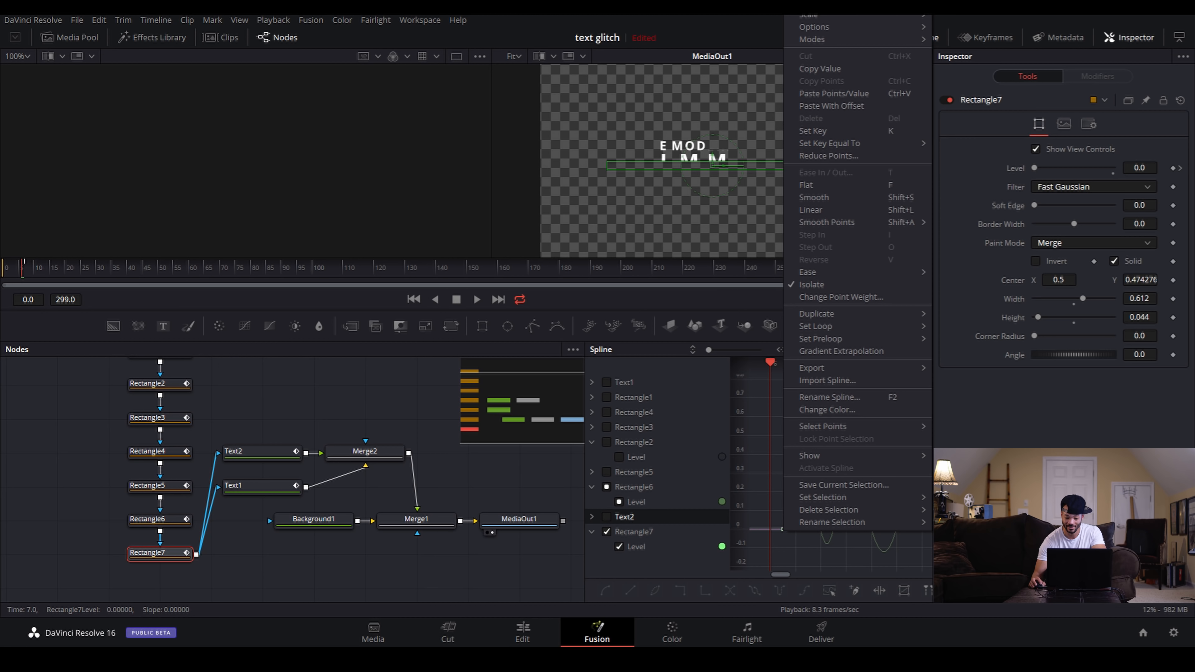
pyautogui.click(775, 447)
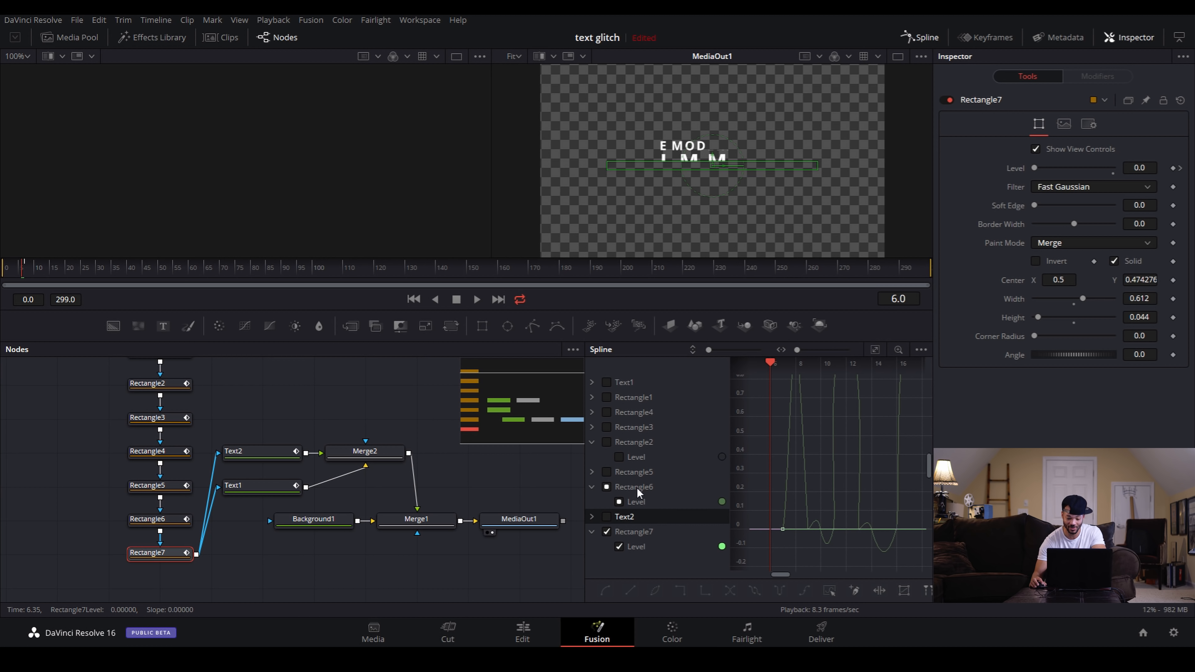
pyautogui.click(637, 487)
pyautogui.click(820, 531)
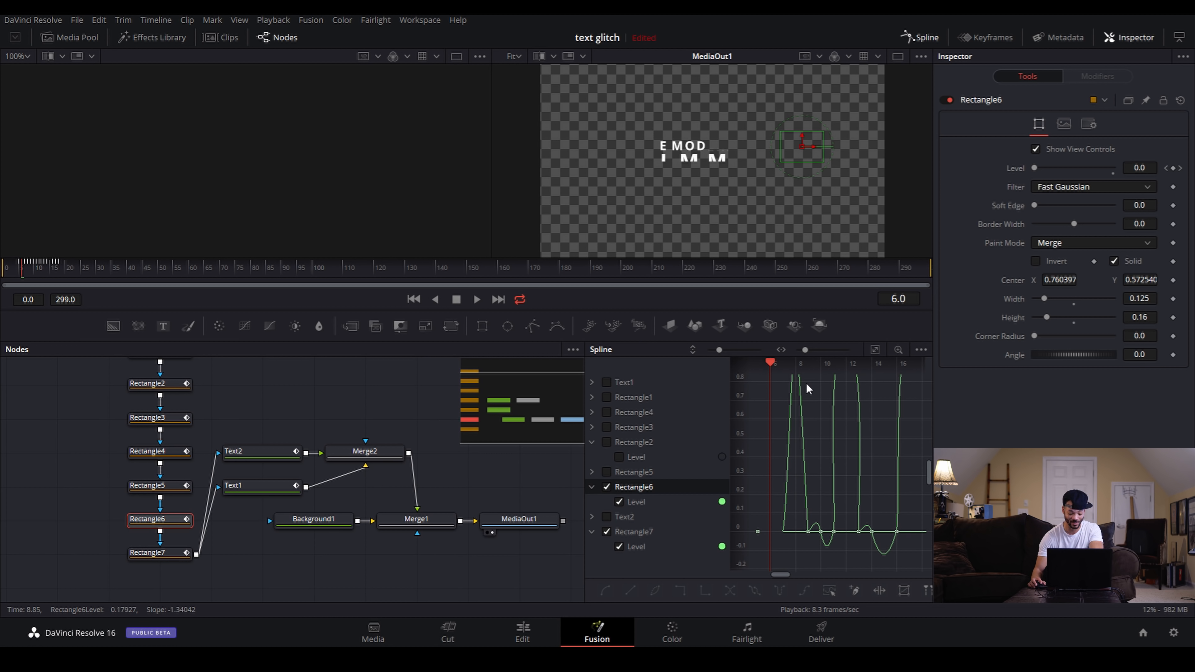
pyautogui.hotkey('ctrl', 'z')
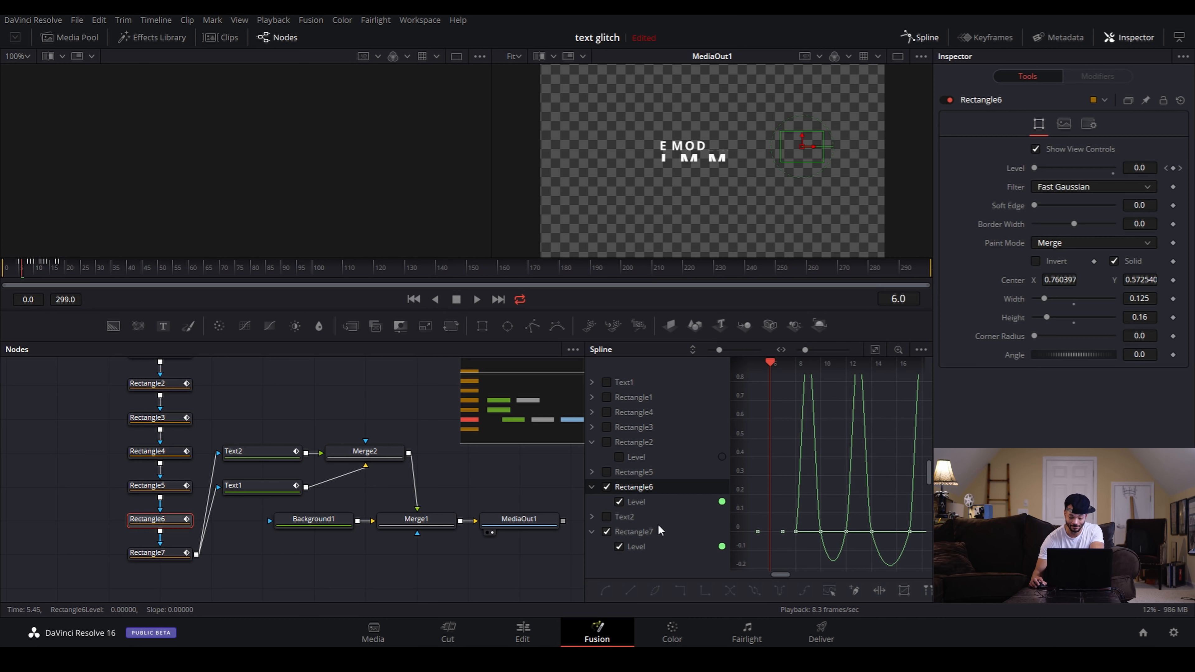
# Hide Rectangle6's curve and paste the copied flicker keyframes onto Rectangle7's Level spline at the frame 7 keyframe.
pyautogui.click(638, 530)
pyautogui.click(607, 487)
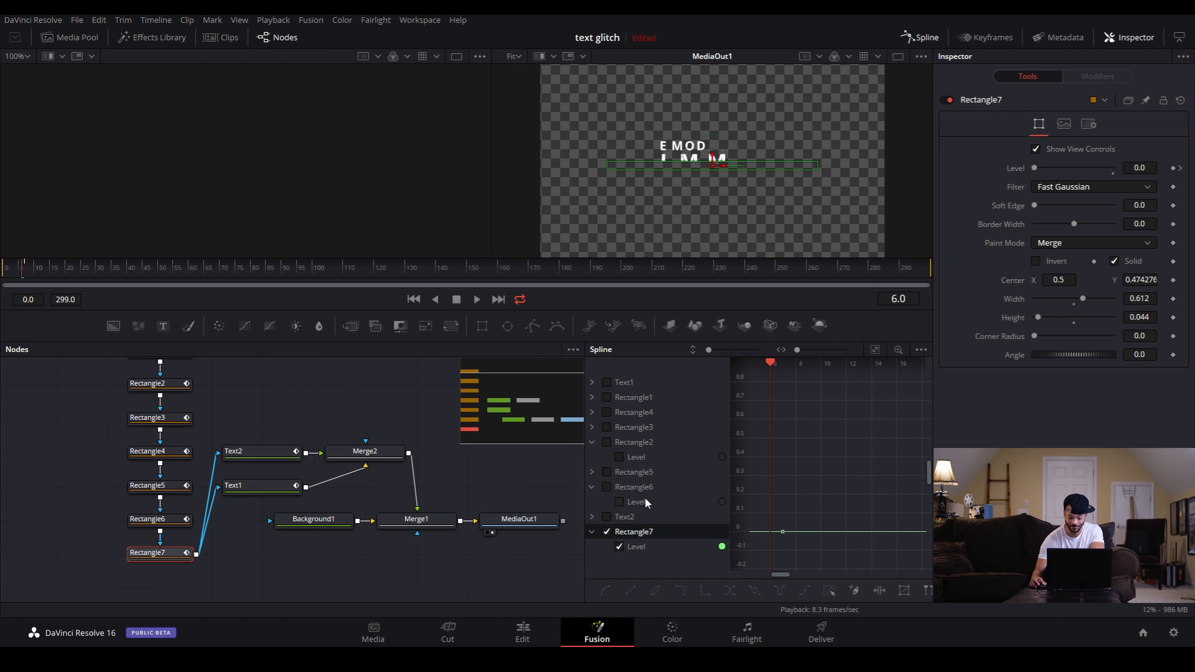
pyautogui.click(635, 534)
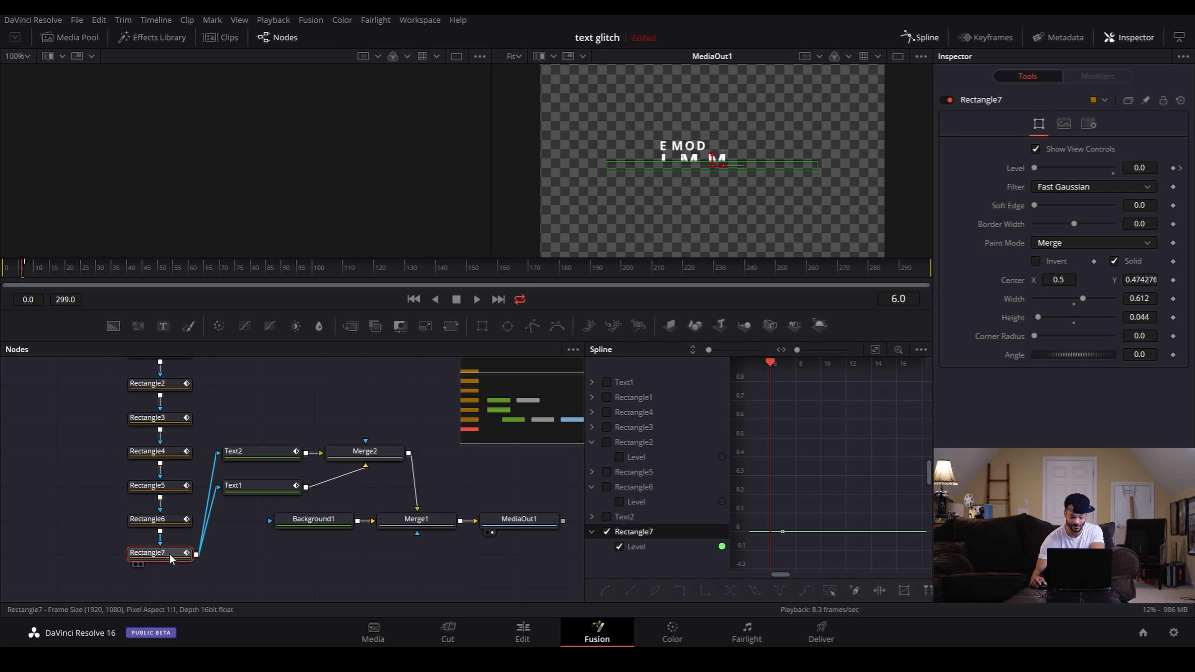
pyautogui.rightClick(782, 533)
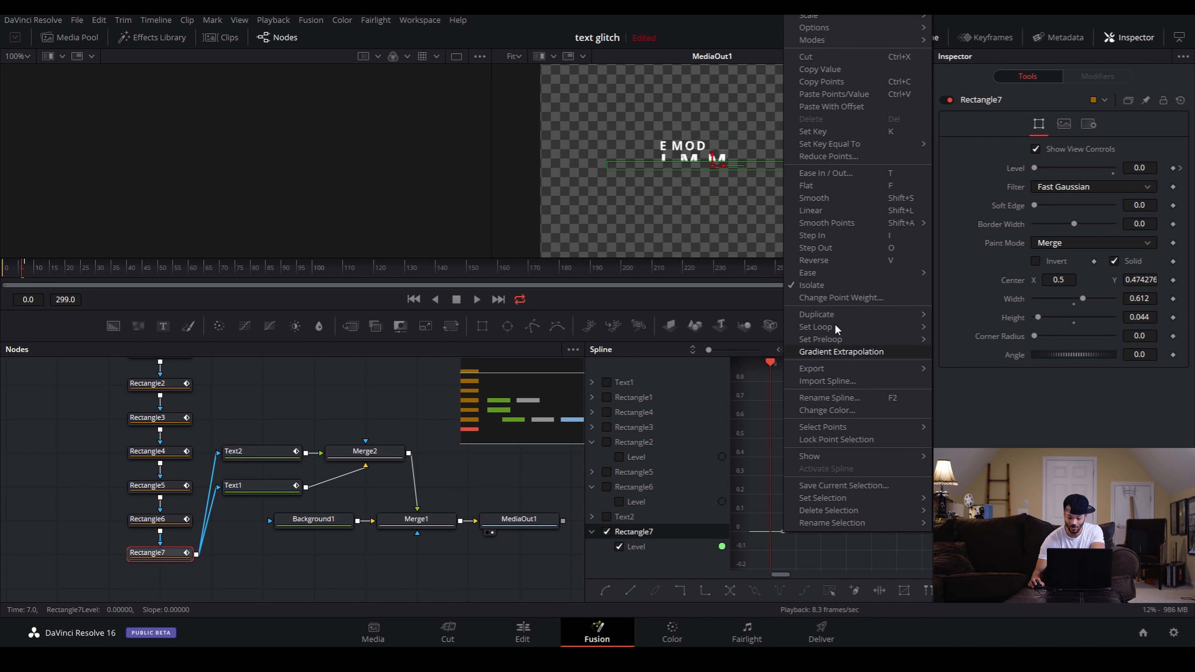
pyautogui.click(847, 94)
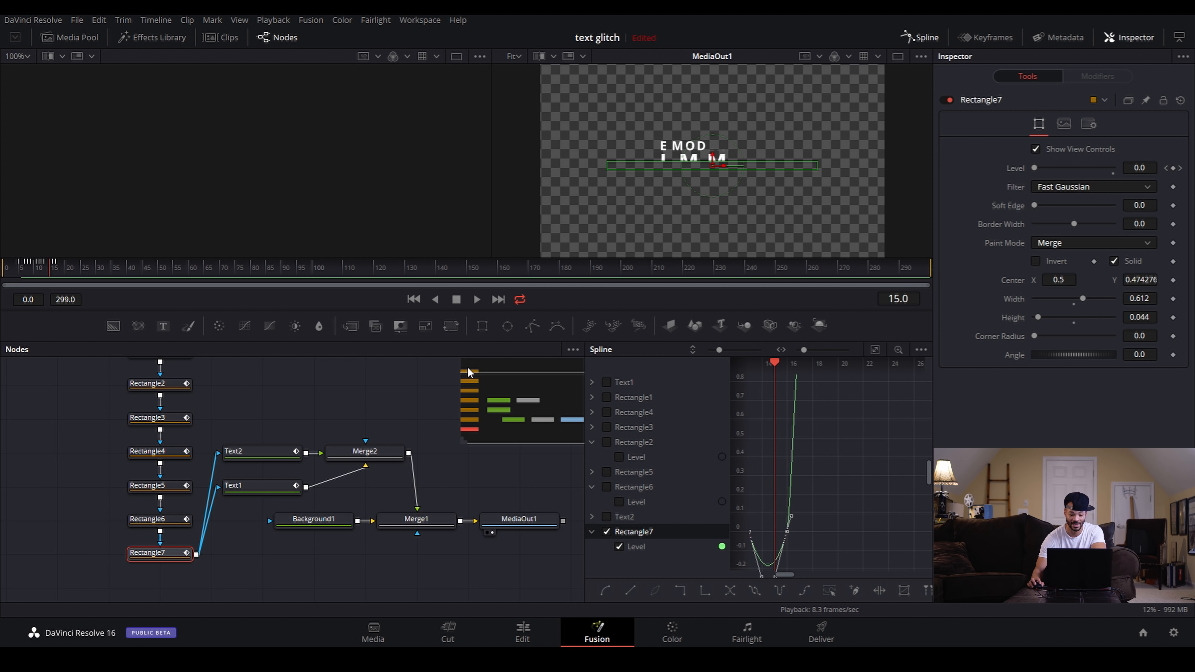
# Play back the full glitch with MediaOut1 selected, and scrub to frame 12 to examine the letters.
pyautogui.click(499, 518)
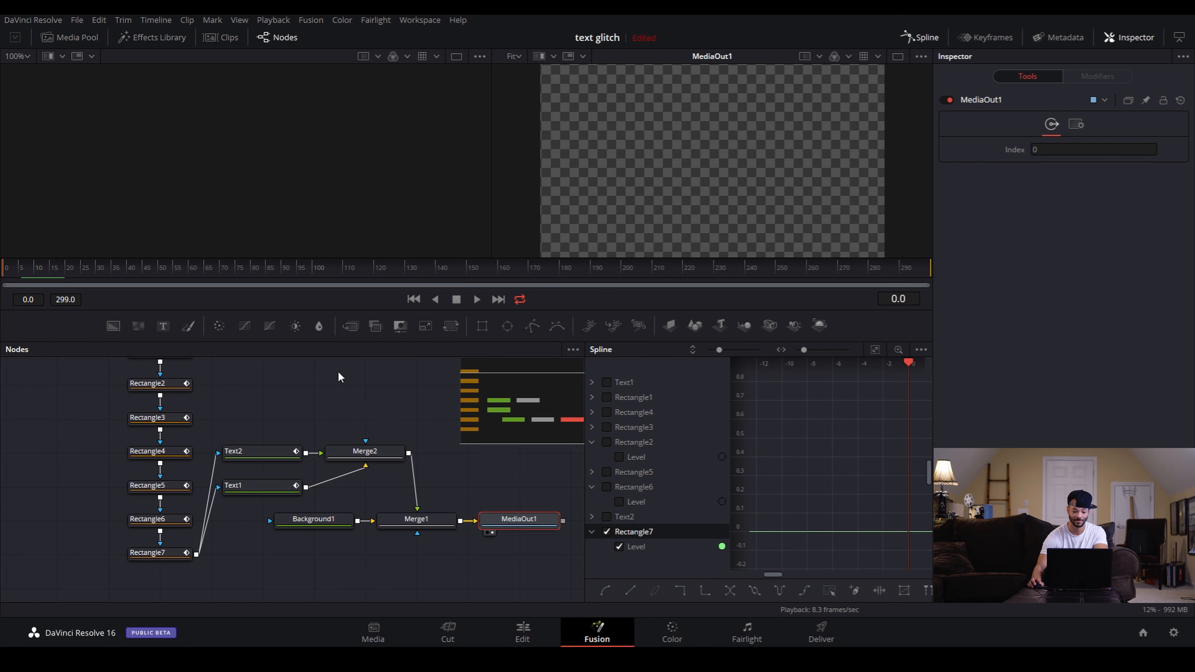
pyautogui.scroll(3, 505, 403)
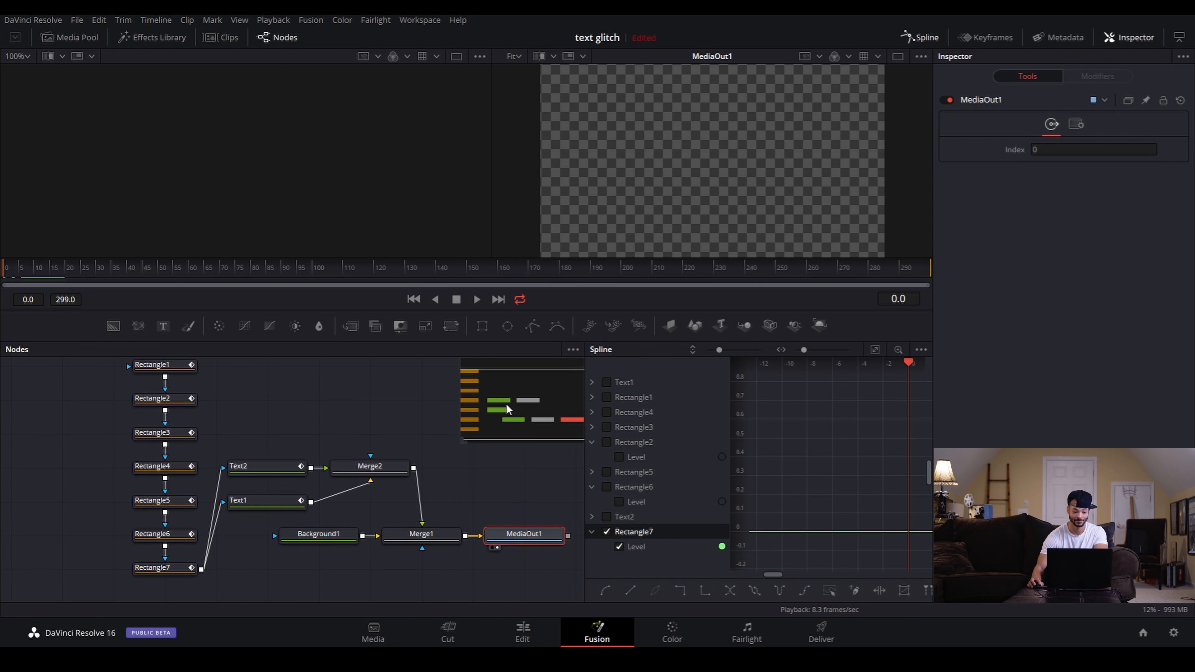
pyautogui.press('space')
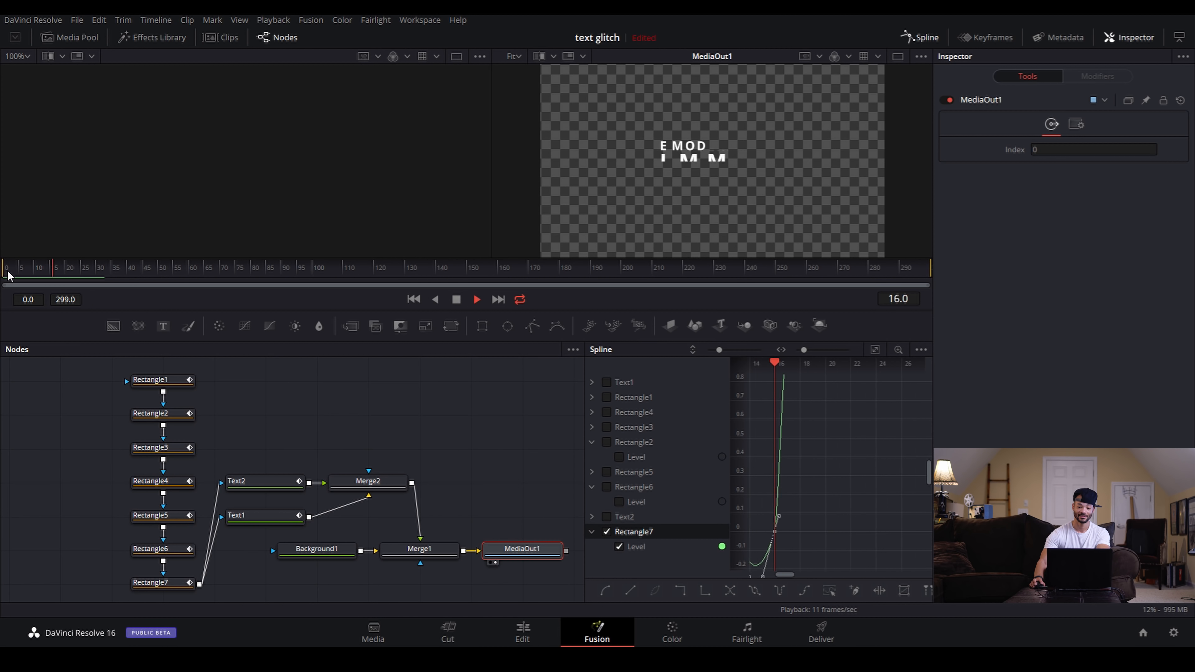
pyautogui.moveTo(34, 278)
pyautogui.mouseDown()
pyautogui.moveTo(76, 278)
pyautogui.moveTo(12, 277)
pyautogui.moveTo(42, 263)
pyautogui.mouseUp()
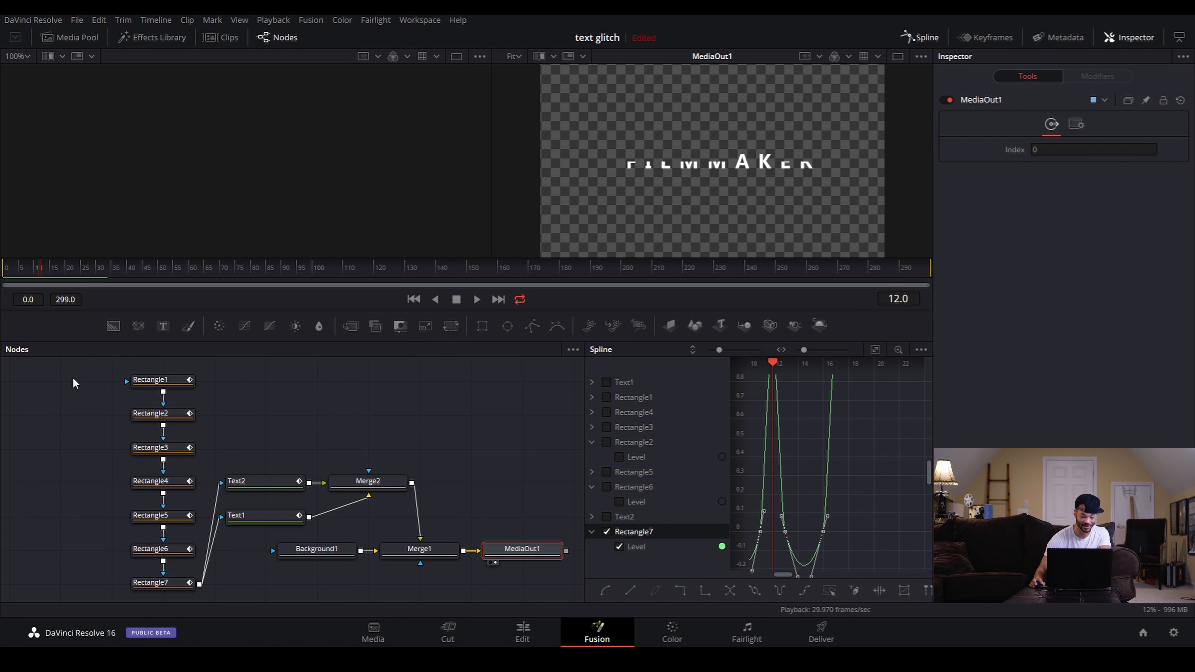
# Group the seven rectangle masks, Rectangle1 to Rectangle7, and place the group beside Text2.
pyautogui.moveTo(181, 381)
pyautogui.mouseDown()
pyautogui.moveTo(174, 406)
pyautogui.moveTo(175, 386)
pyautogui.mouseUp()
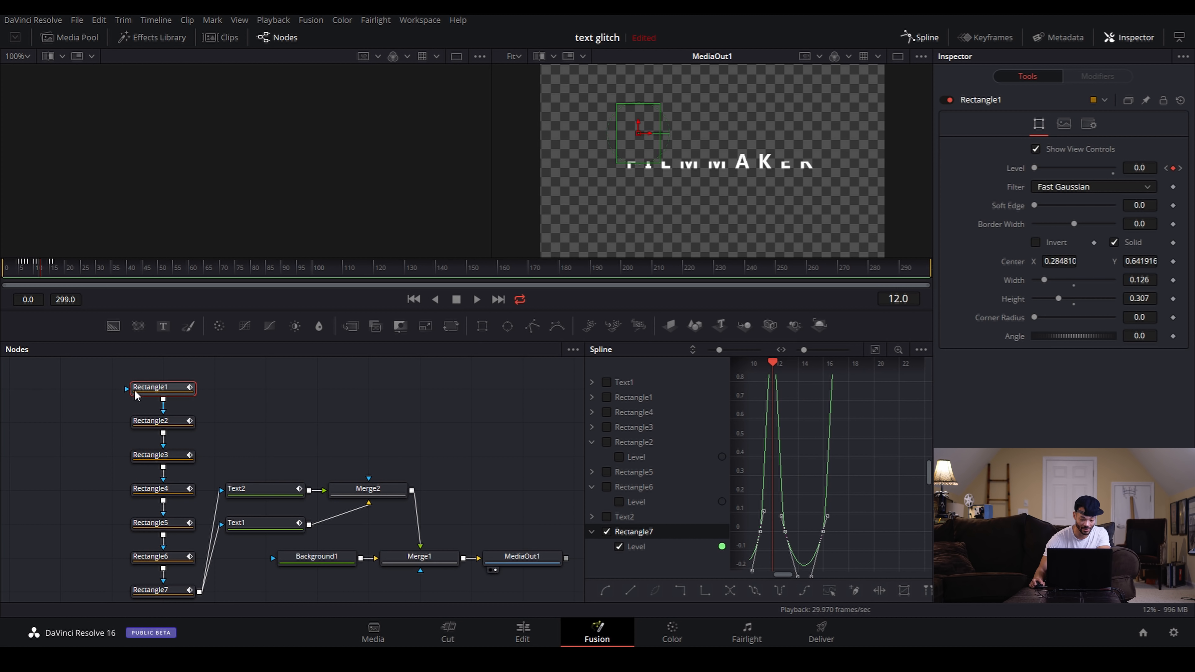
pyautogui.moveTo(72, 385); pyautogui.dragTo(192, 588)
pyautogui.rightClick(169, 565)
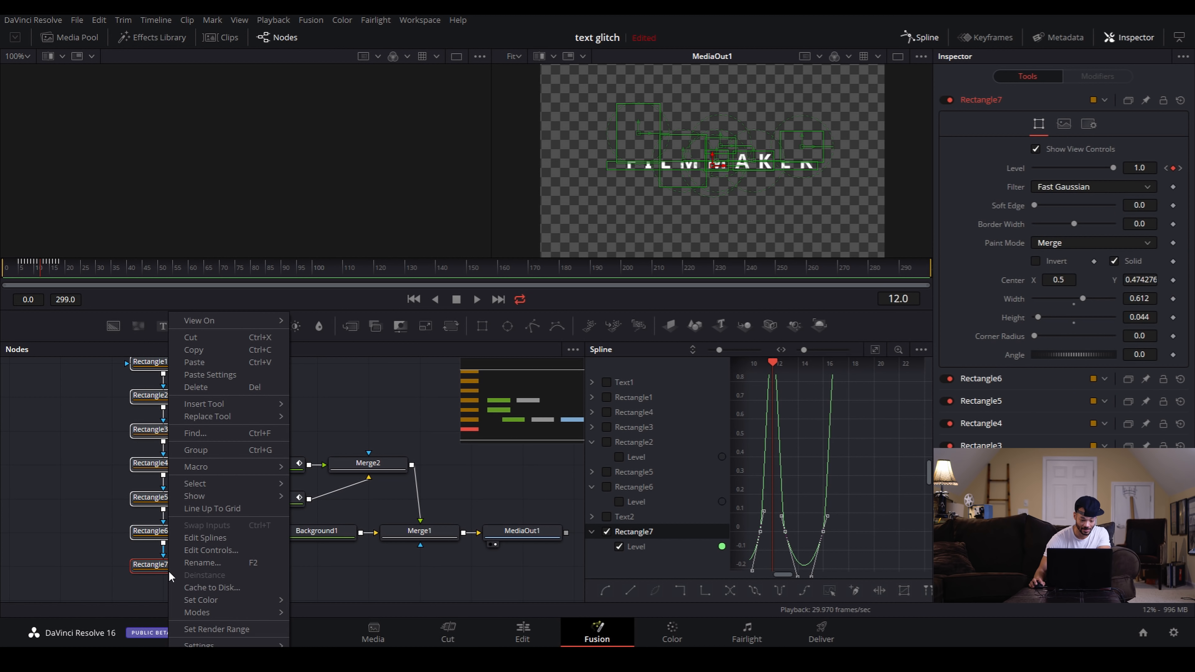
pyautogui.click(263, 450)
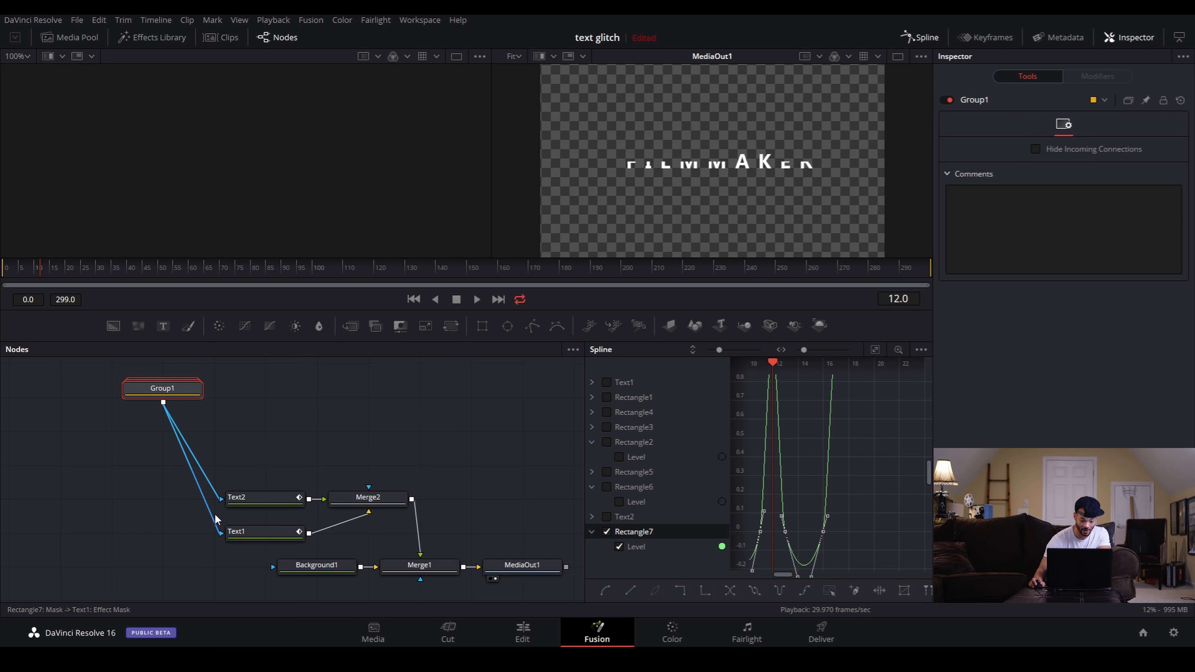
pyautogui.moveTo(182, 398); pyautogui.dragTo(180, 507)
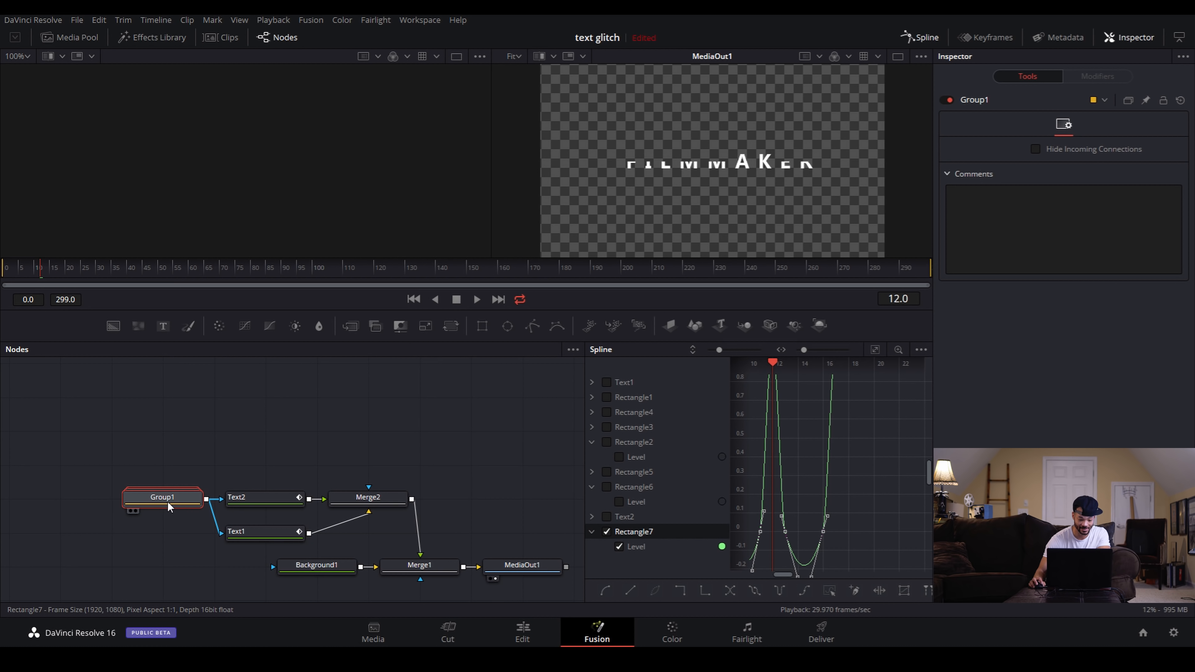
# Expand the mask group to view its contents, collapse it again, and place it directly above Text2.
pyautogui.rightClick(166, 505)
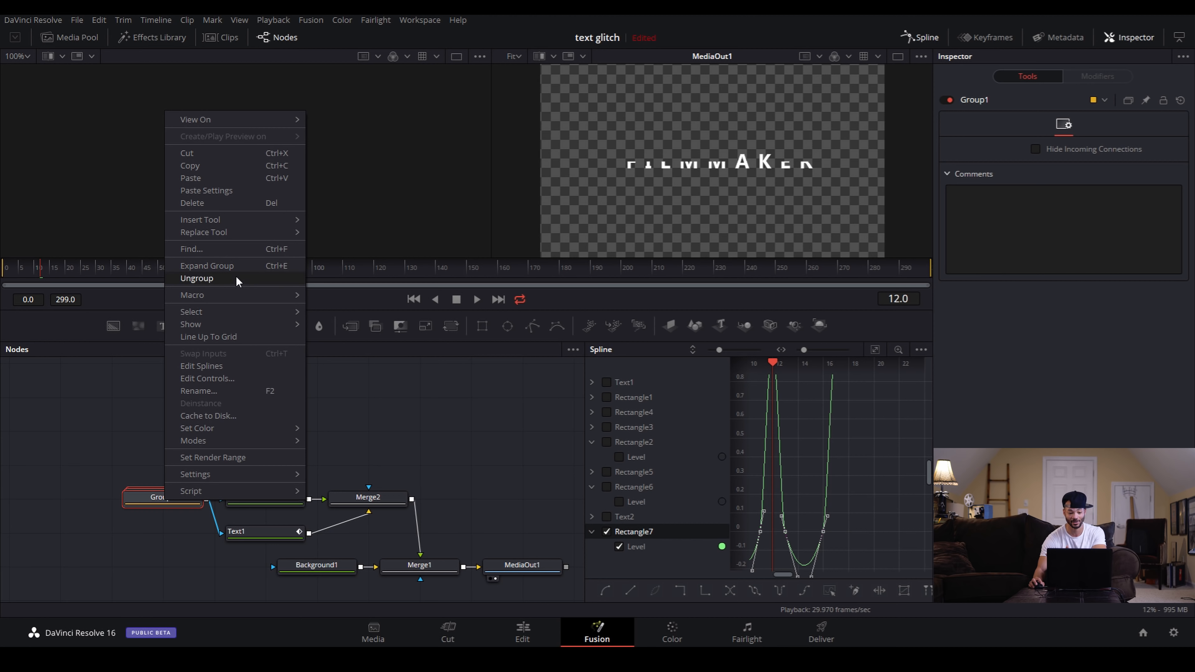
pyautogui.click(234, 266)
pyautogui.moveTo(175, 484); pyautogui.dragTo(153, 379)
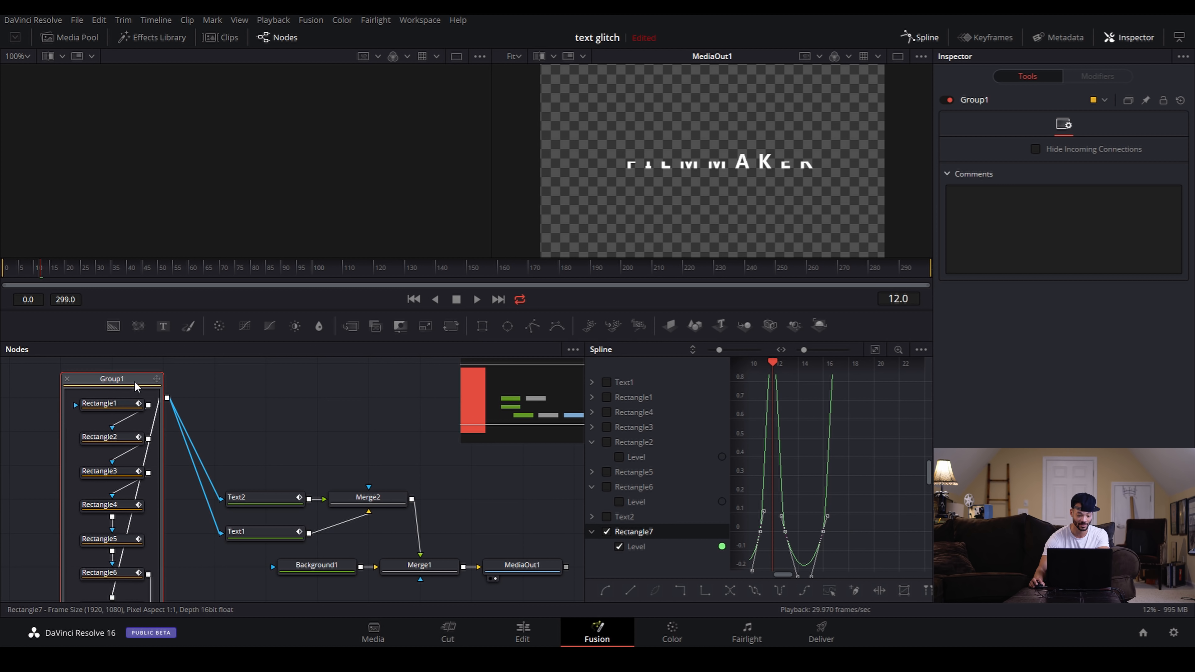
pyautogui.click(67, 379)
pyautogui.moveTo(141, 400); pyautogui.dragTo(299, 480)
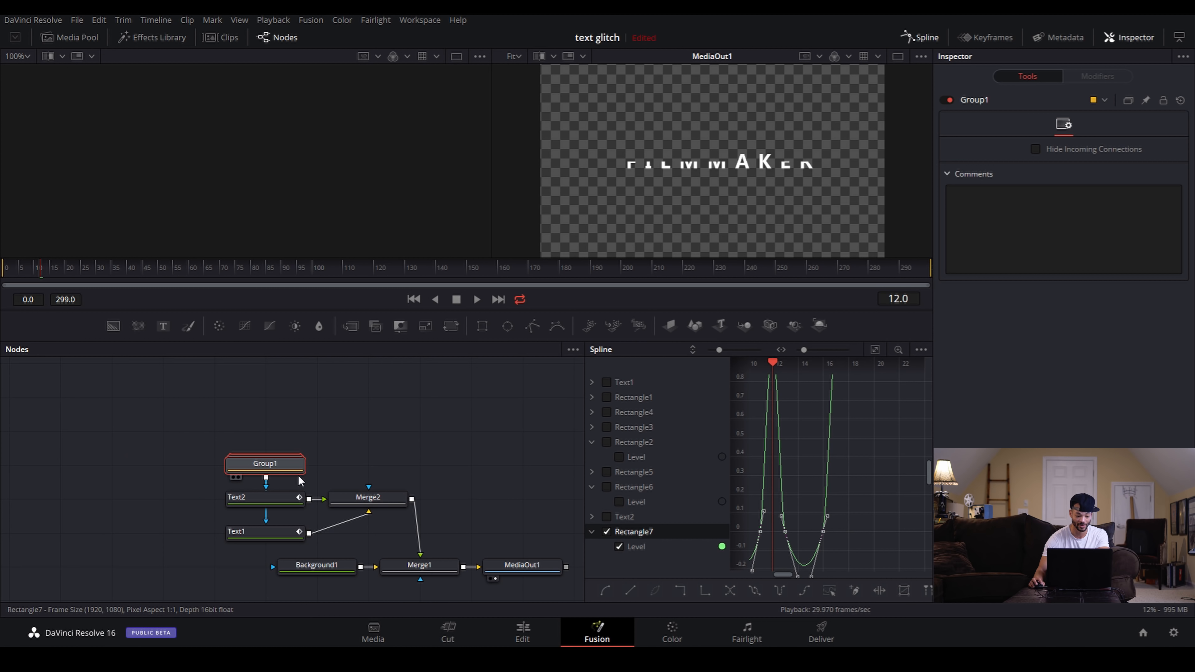
# Move the mask group, Text2, Text1 and Merge2 together, up and to the left of Background1 and Merge1.
pyautogui.moveTo(167, 433); pyautogui.dragTo(173, 468)
pyautogui.click(225, 437)
pyautogui.click(203, 447)
pyautogui.click(173, 438)
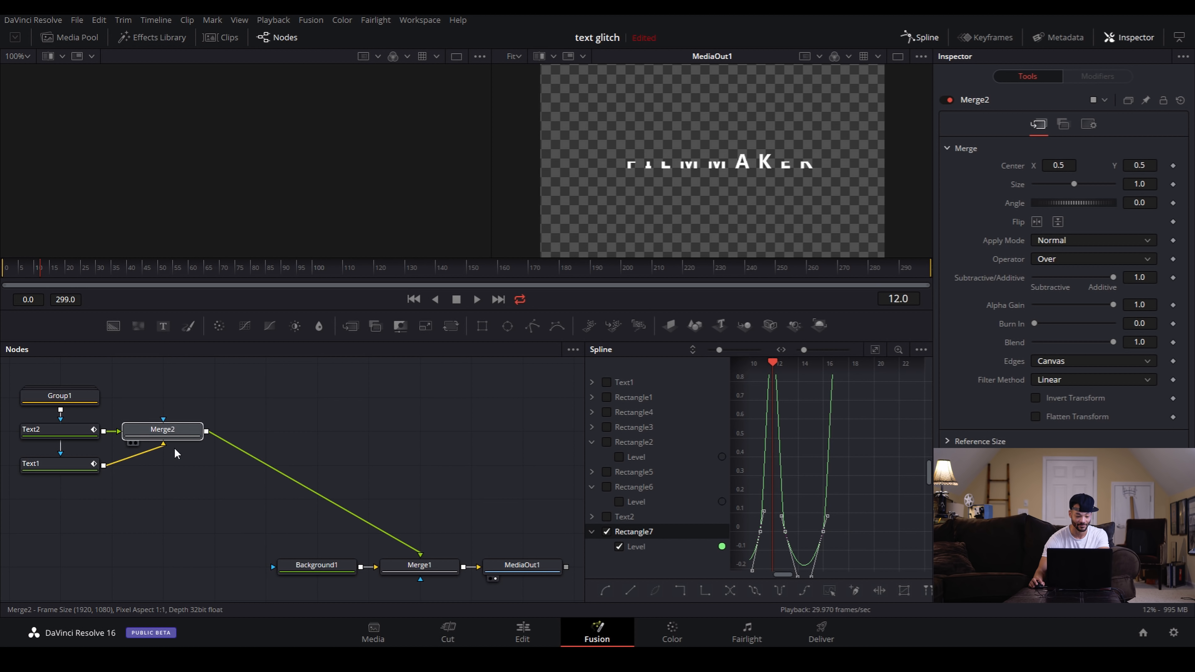
# Scrub the timeline, expand the mask group, and shift the expanded group aside so that Text2 and Text1 are reachable.
pyautogui.click(53, 269)
pyautogui.moveTo(53, 267); pyautogui.dragTo(76, 296)
pyautogui.doubleClick(70, 396)
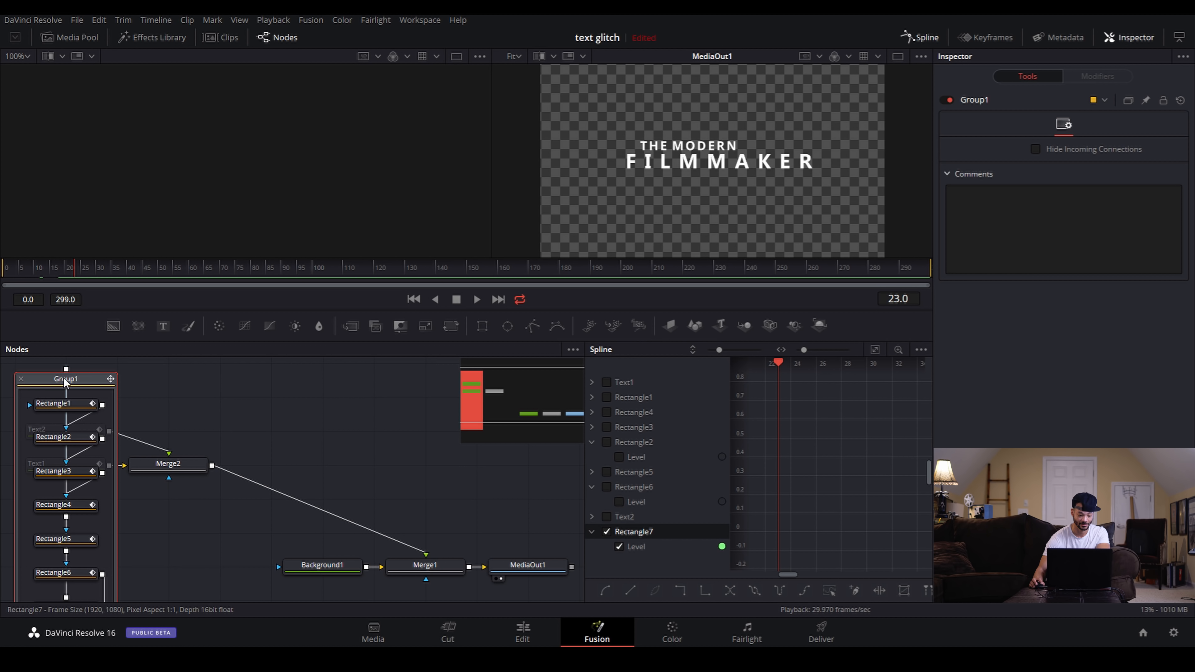
pyautogui.moveTo(73, 379); pyautogui.dragTo(175, 380)
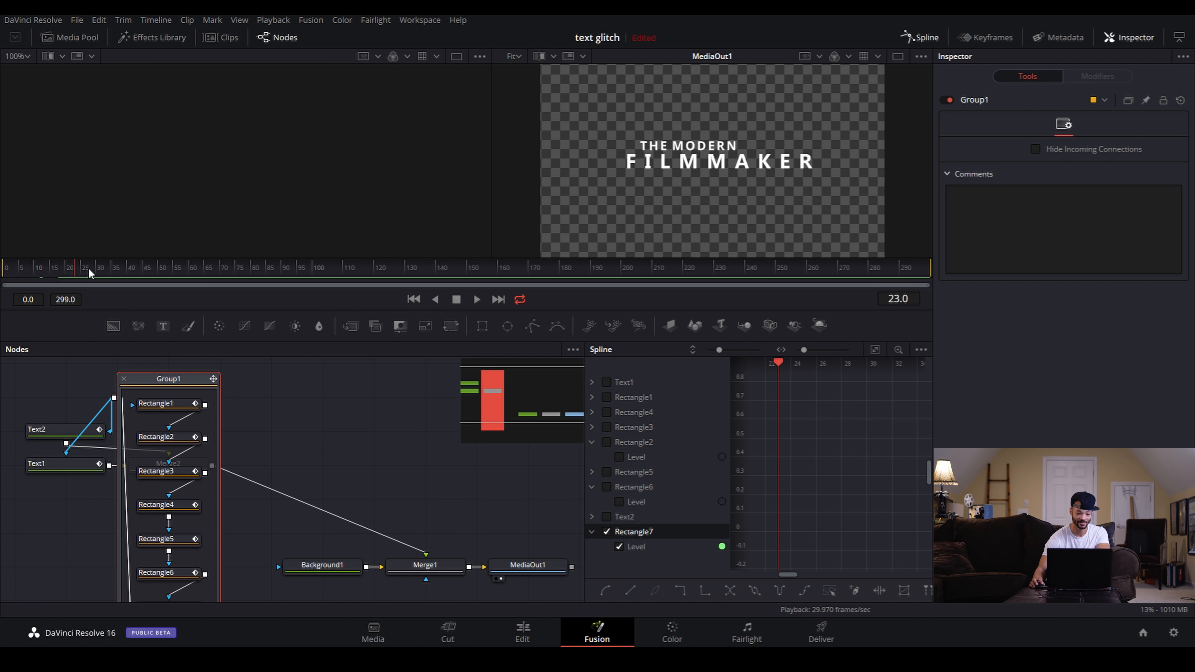
pyautogui.moveTo(230, 275); pyautogui.dragTo(133, 275)
pyautogui.moveTo(172, 386); pyautogui.dragTo(2, 374)
# Delete Text2's Center keyframe at frame 210, and scrub from frame 0 to check that the word holds still.
pyautogui.click(87, 431)
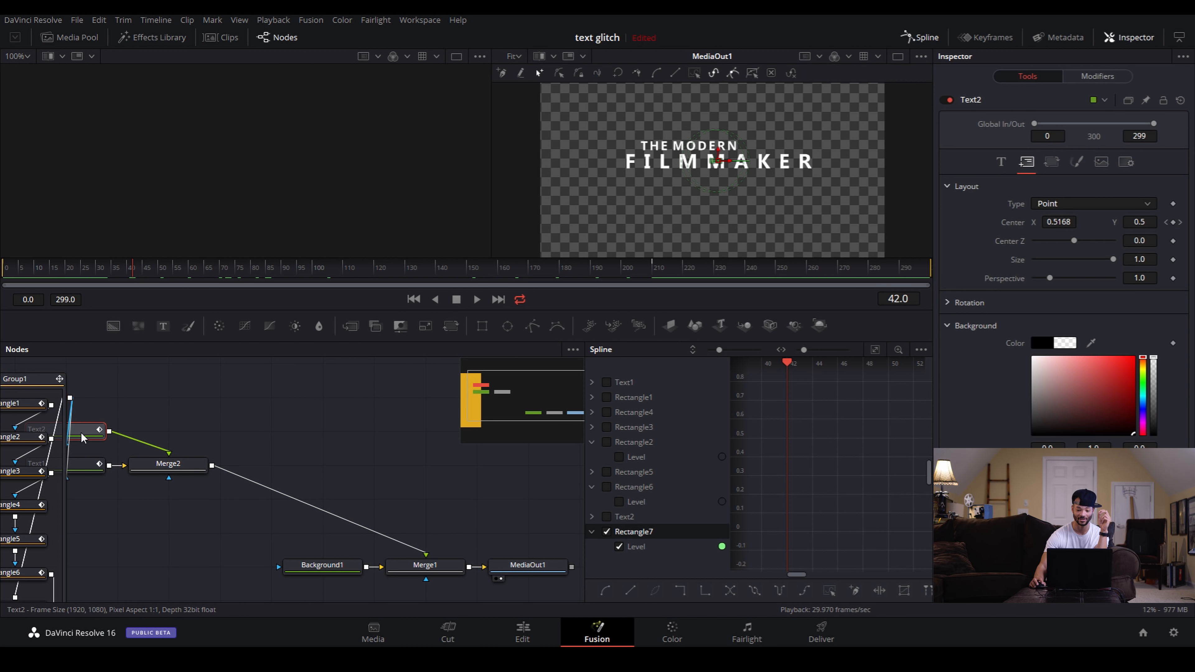
pyautogui.moveTo(132, 271); pyautogui.dragTo(81, 276)
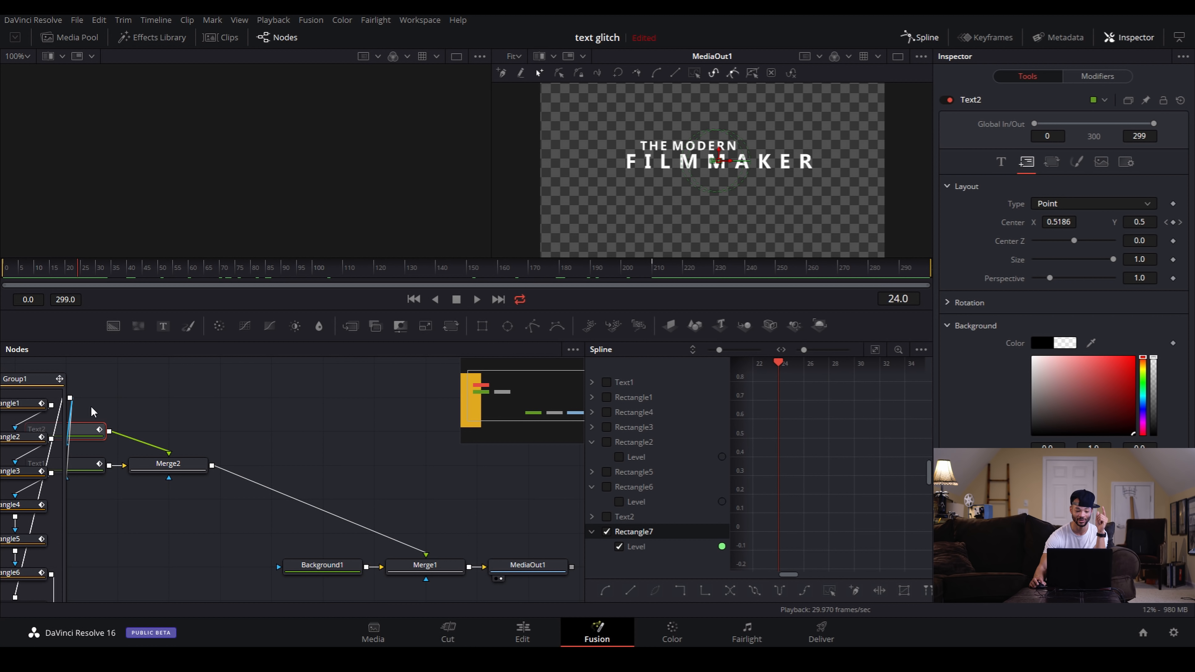
pyautogui.click(1178, 222)
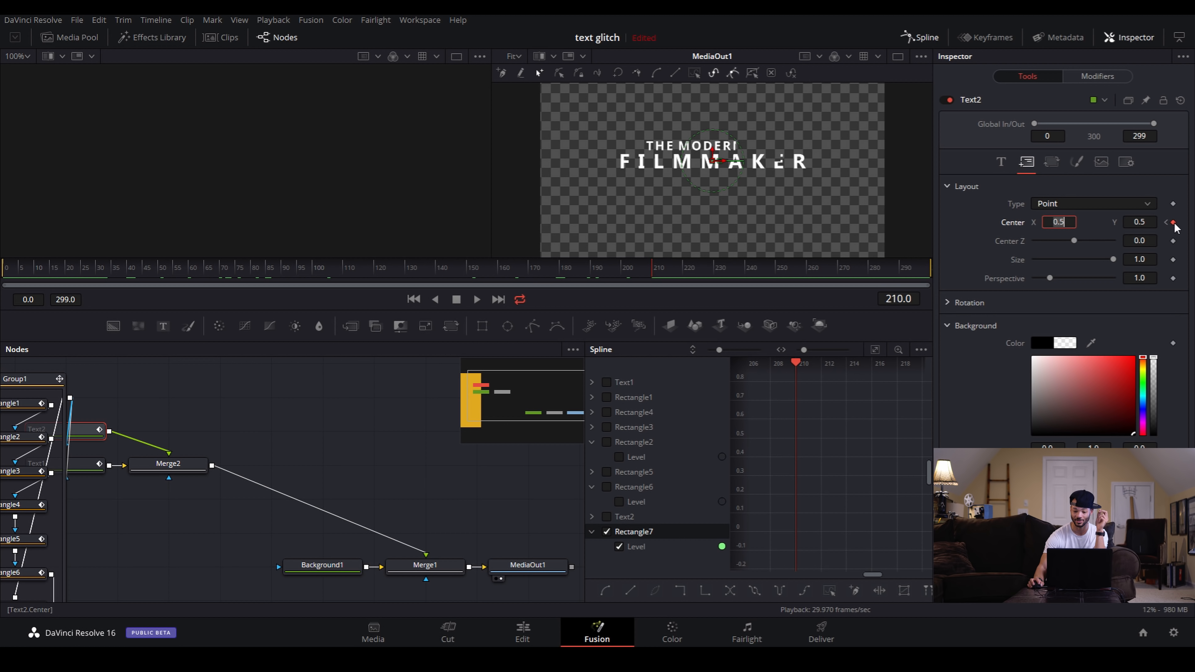
pyautogui.click(1174, 223)
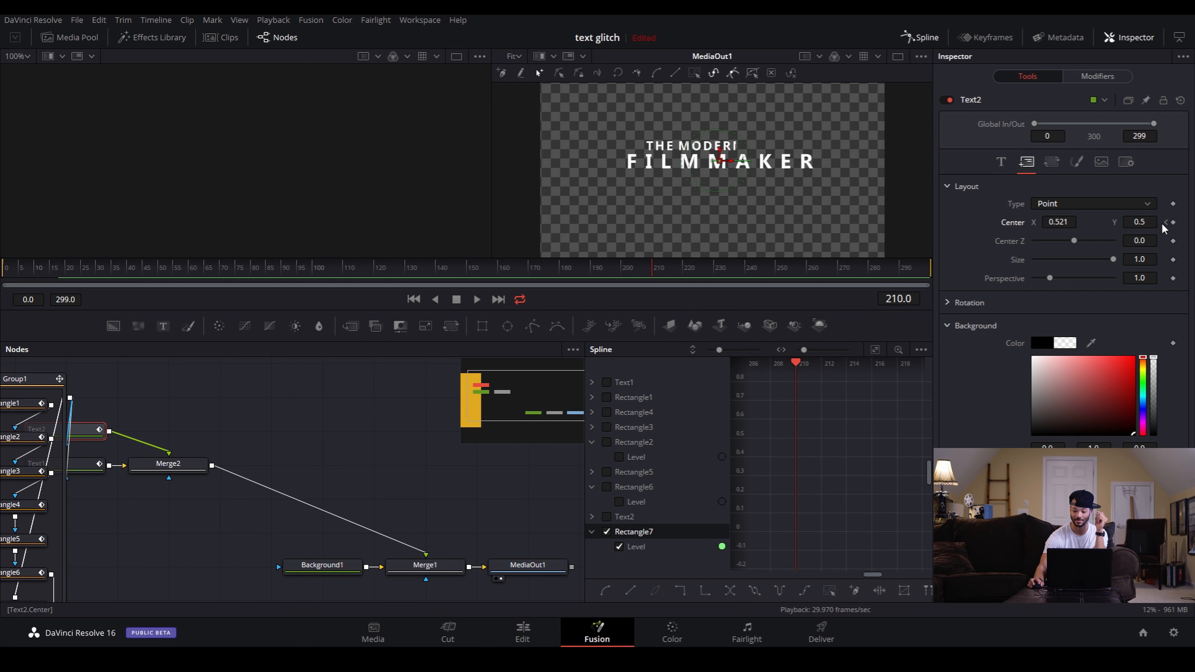
pyautogui.click(1168, 223)
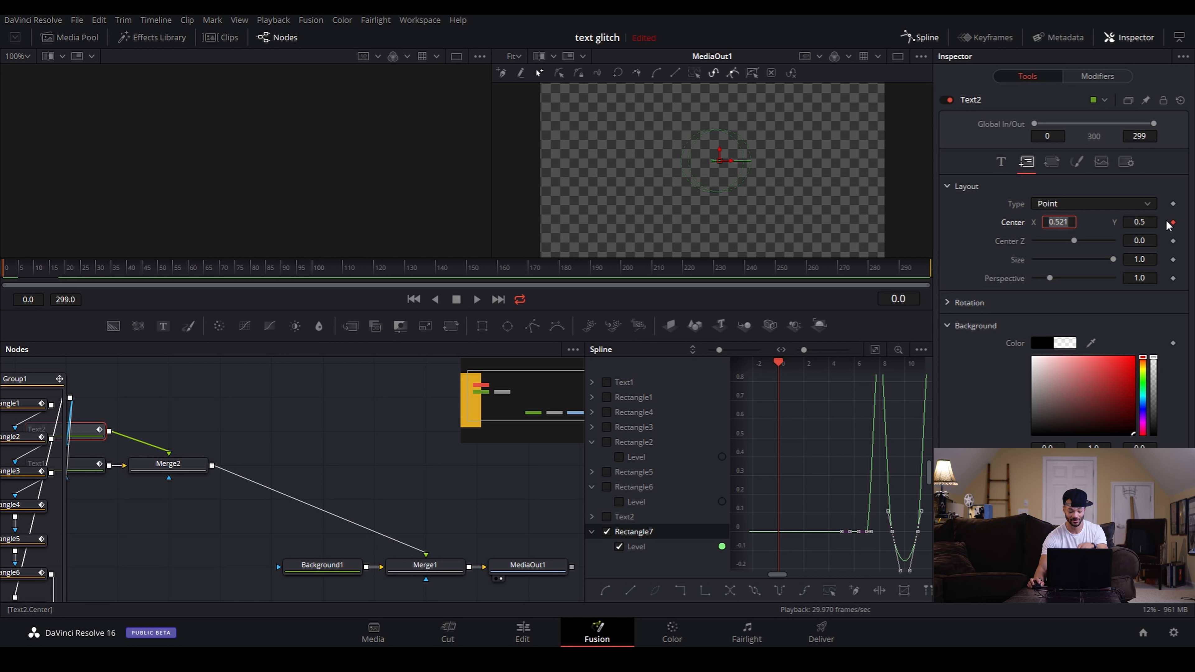
pyautogui.moveTo(18, 275); pyautogui.dragTo(168, 296)
# Delete Text1's Center keyframe at frame 210, and scrub from frame 0 to frame 48 to check the title.
pyautogui.click(85, 464)
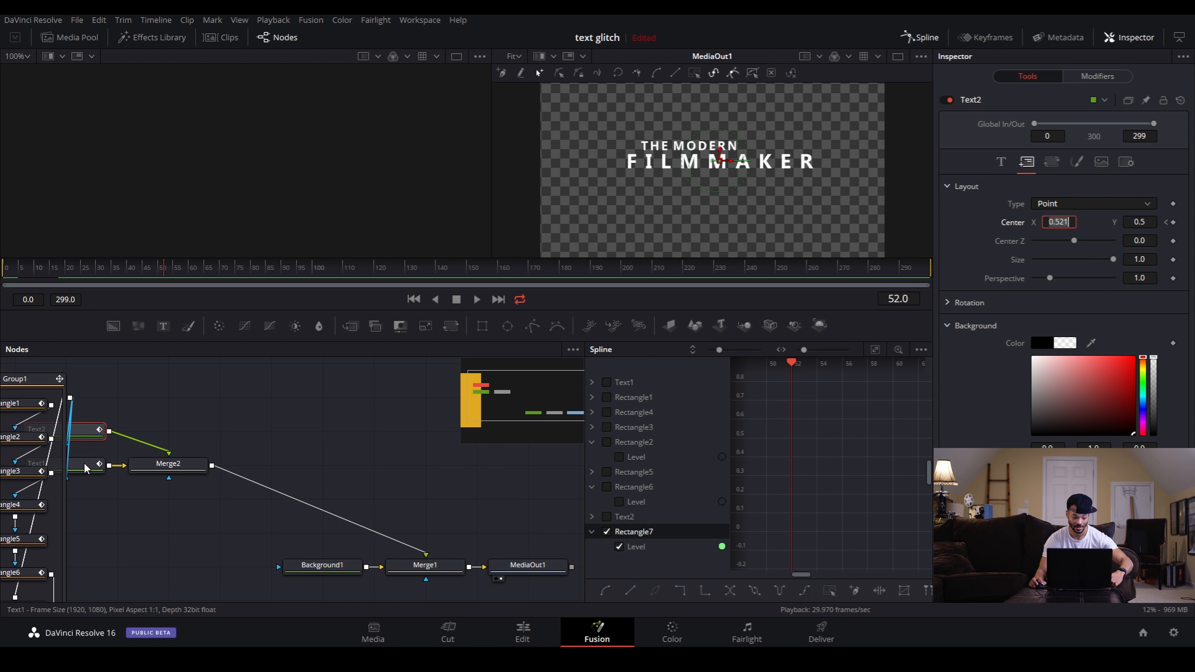
pyautogui.click(1181, 223)
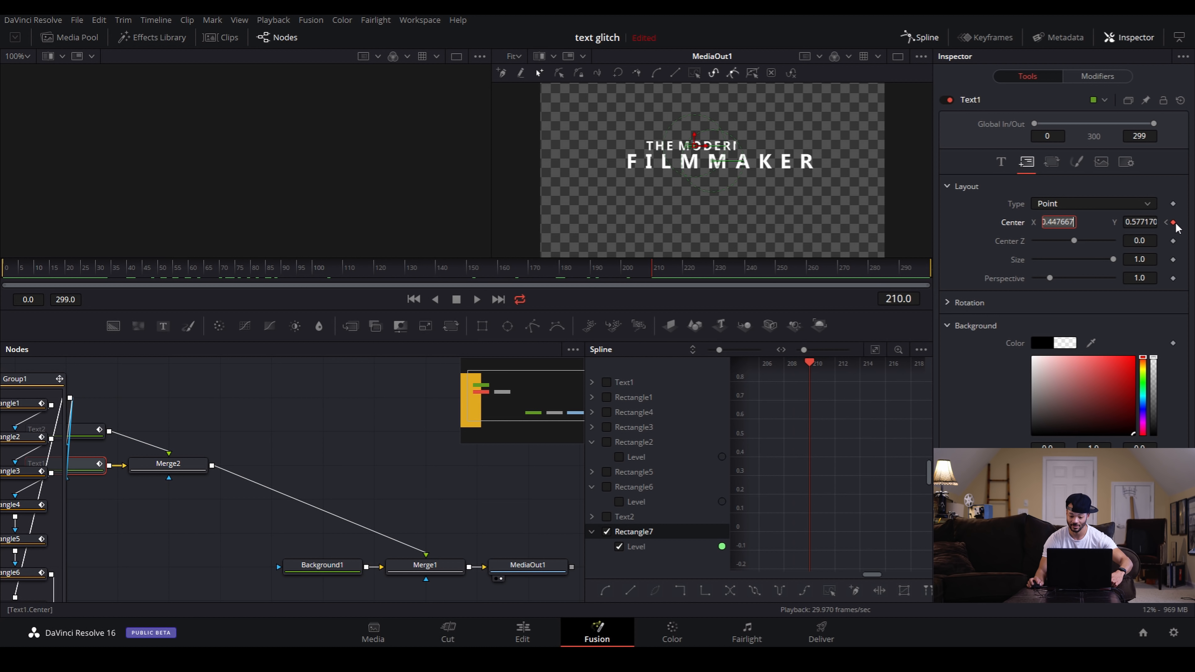
pyautogui.click(1174, 223)
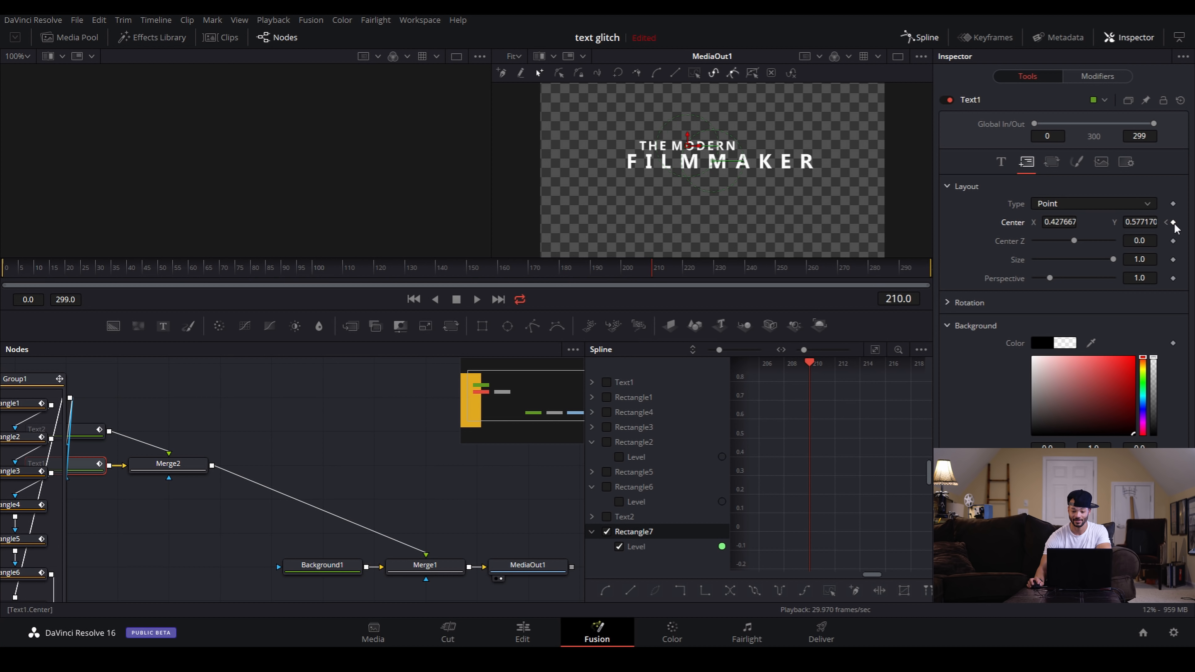
pyautogui.click(1, 275)
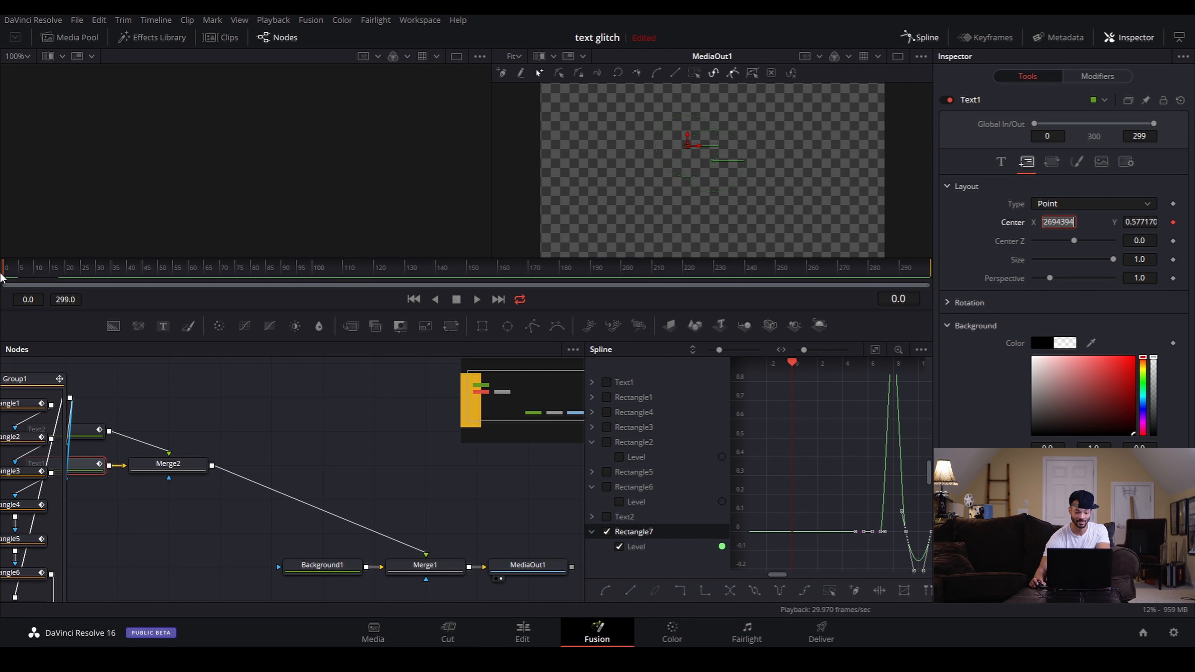
pyautogui.moveTo(8, 267); pyautogui.dragTo(153, 271)
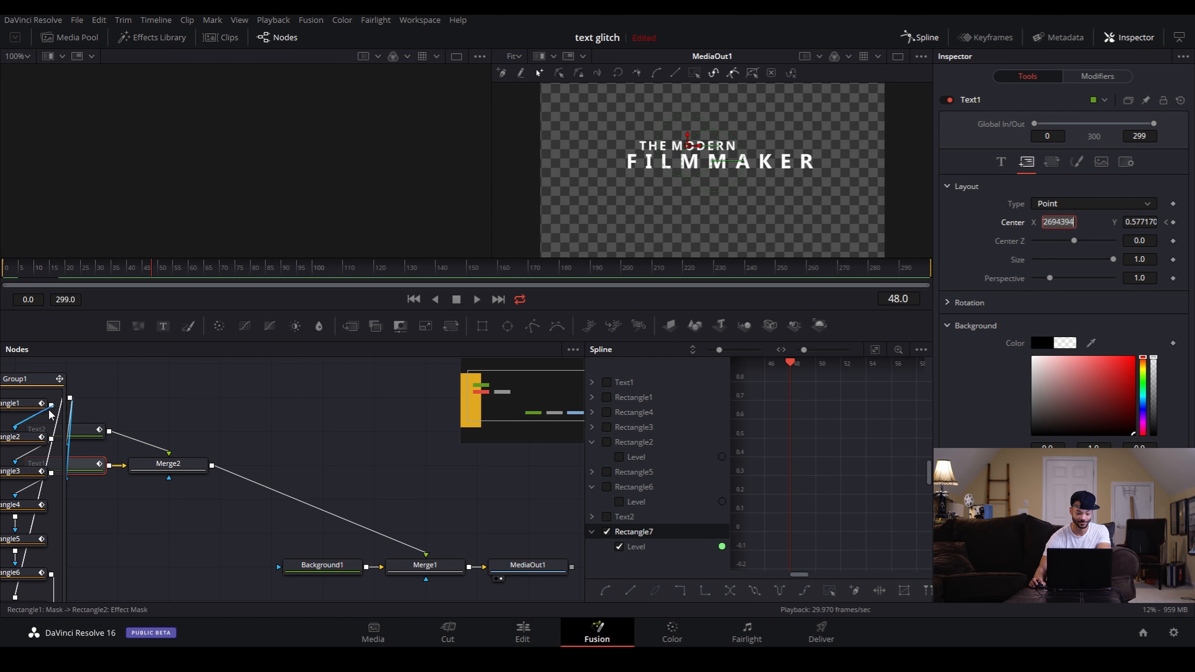
# Collapse the mask group above Text2 and move Merge2 farther from the text nodes.
pyautogui.moveTo(34, 386); pyautogui.dragTo(79, 402)
pyautogui.click(72, 379)
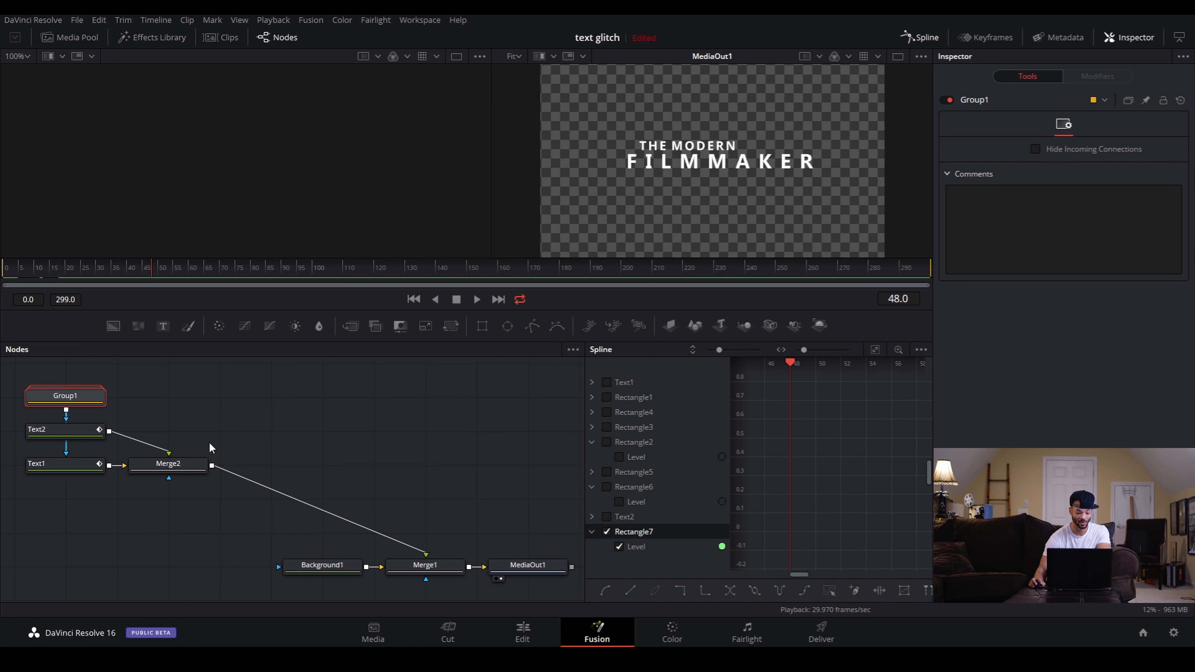
pyautogui.moveTo(179, 466); pyautogui.dragTo(229, 465)
# Insert one Transform node between Text2 and Merge2 and another between Text1 and Merge2, spacing Merge2 to make room.
pyautogui.click(65, 436)
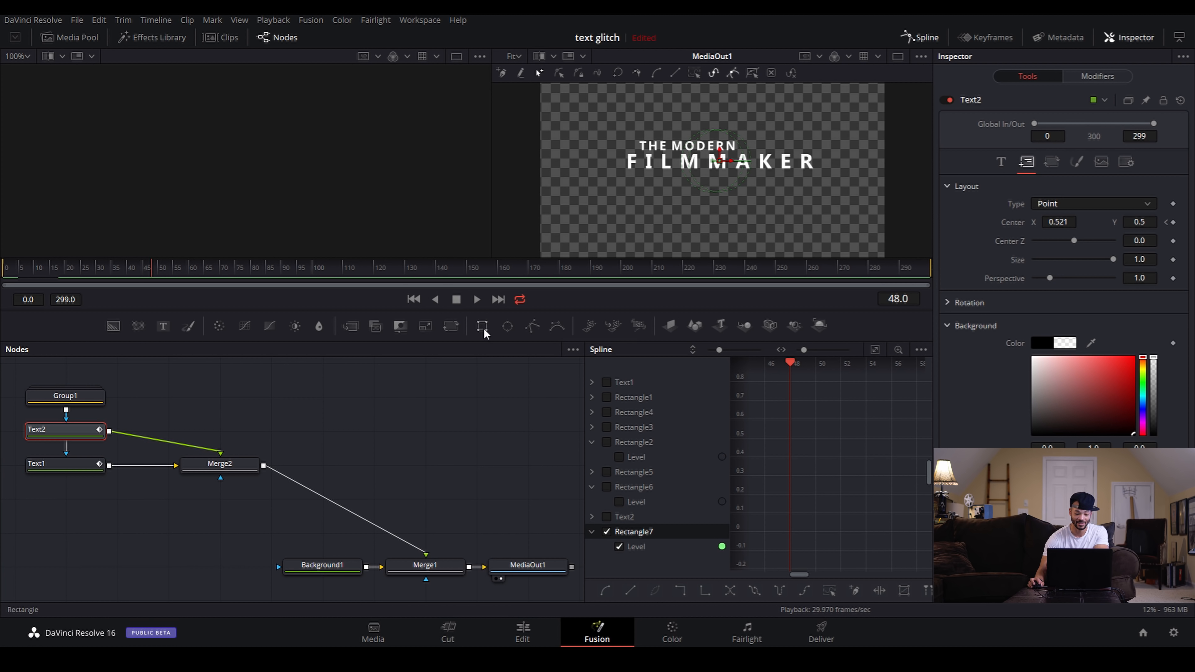
pyautogui.click(451, 327)
pyautogui.moveTo(211, 466); pyautogui.dragTo(261, 466)
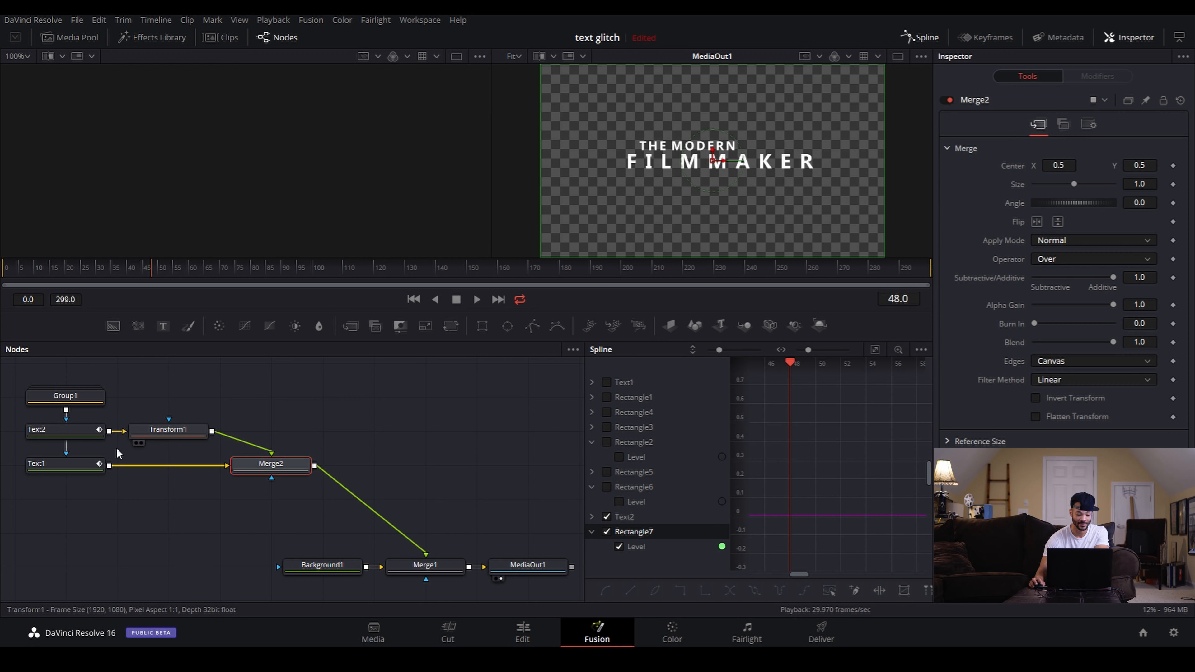
pyautogui.click(66, 466)
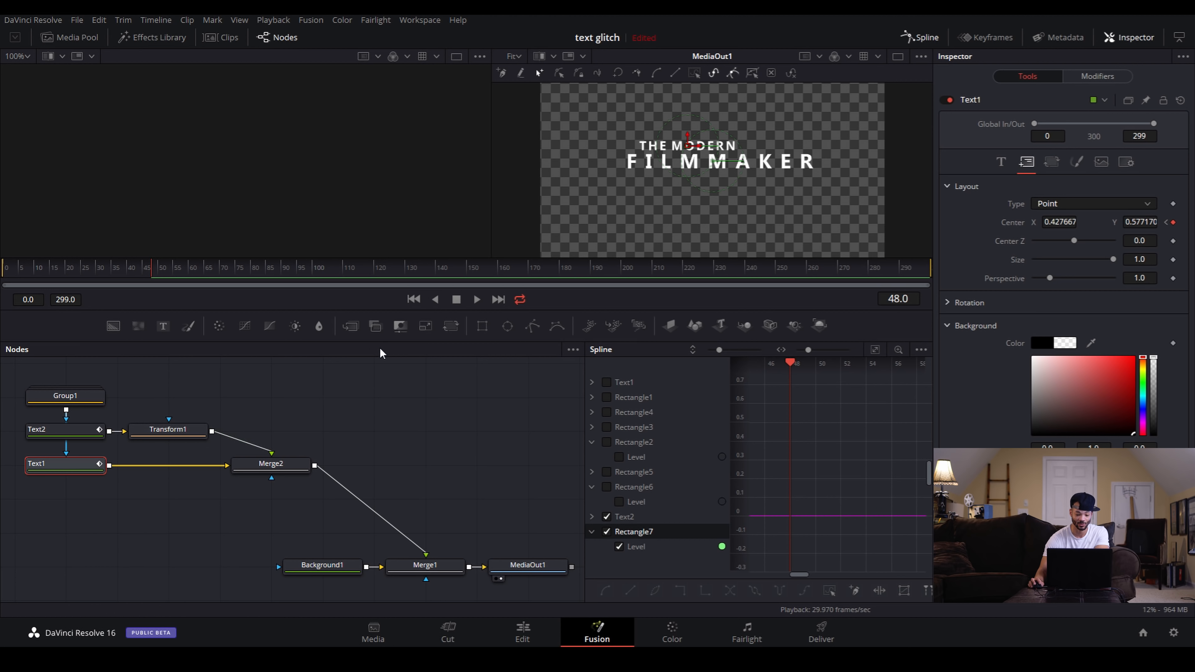
pyautogui.click(451, 326)
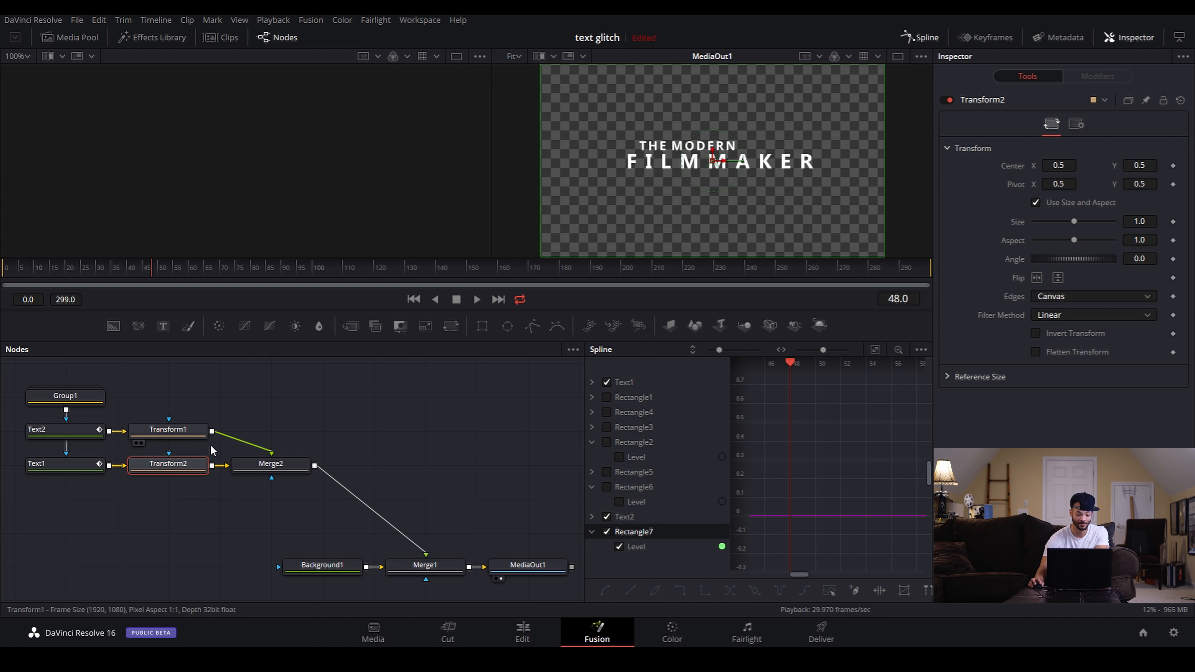
# Keyframe Transform1's Center at frames 0 and 210, and lower Center X slightly at frame 0.
pyautogui.click(173, 430)
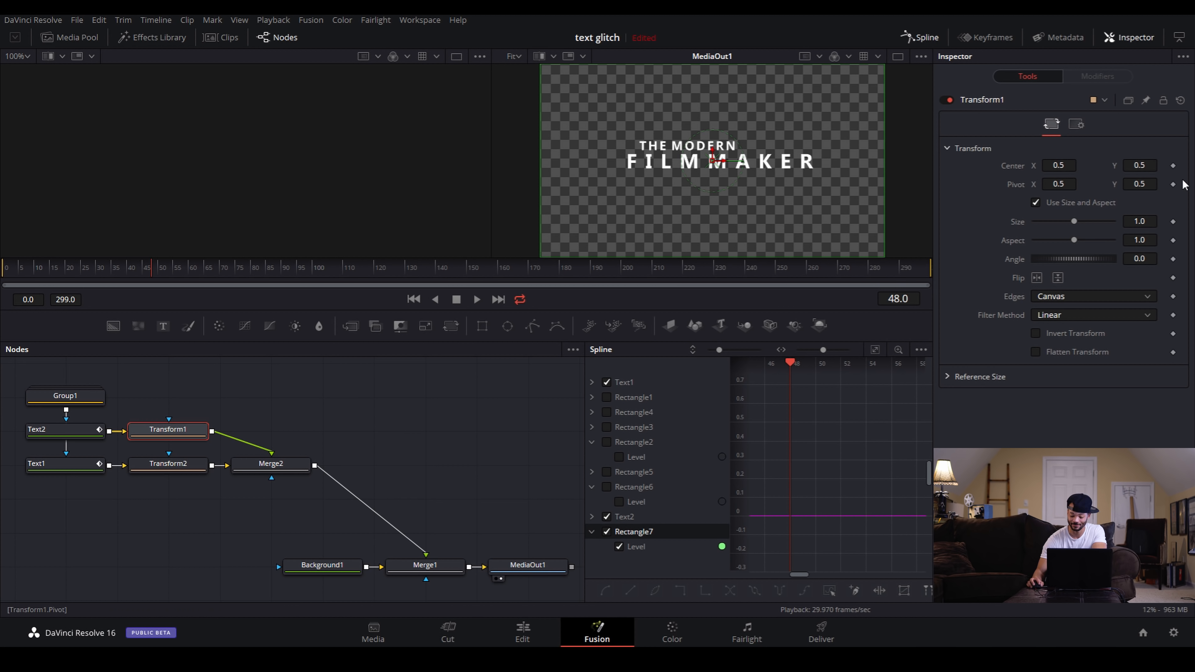
pyautogui.press('Home')
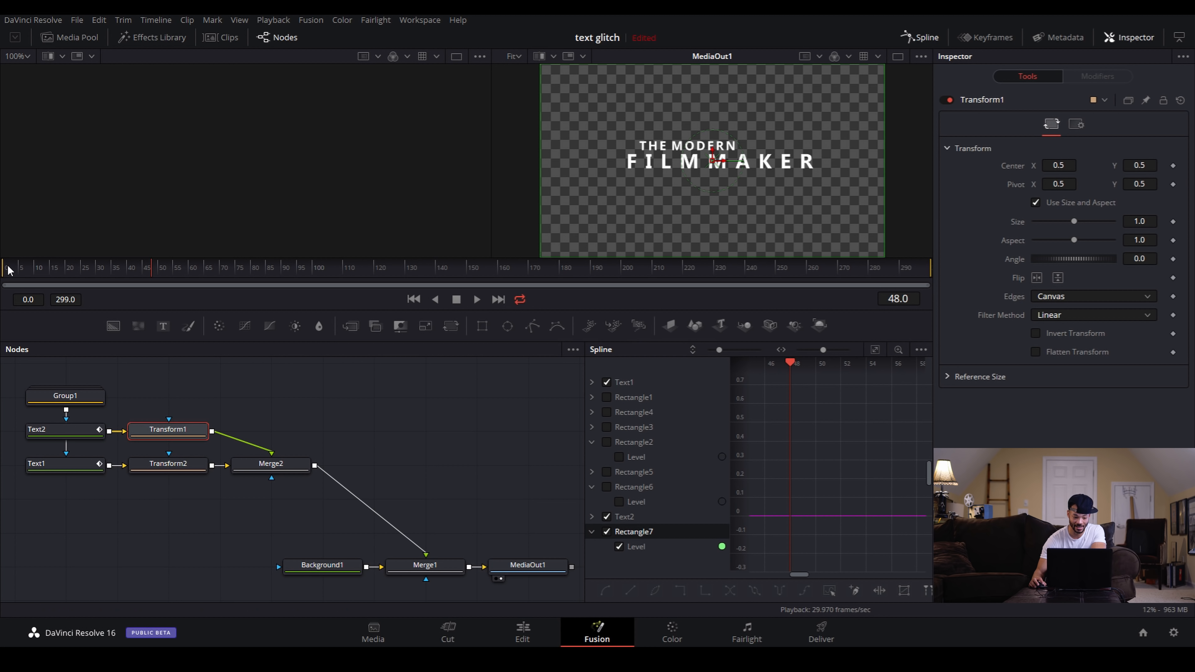
pyautogui.click(1174, 165)
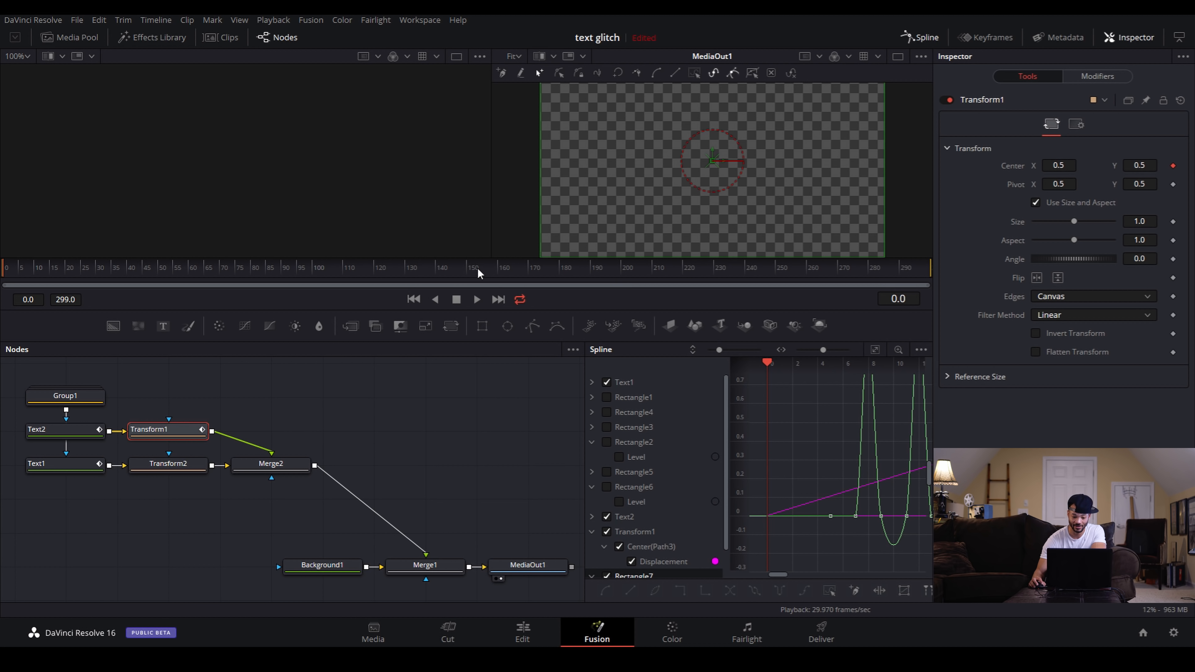
pyautogui.click(658, 276)
pyautogui.click(1173, 166)
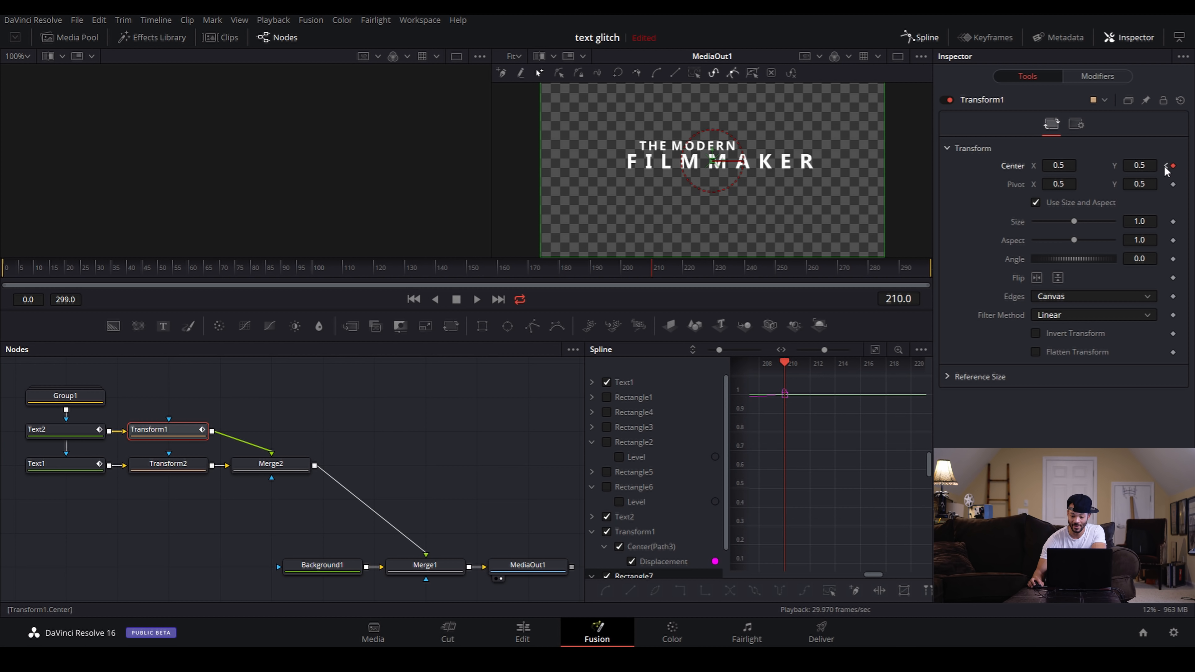
pyautogui.click(1168, 166)
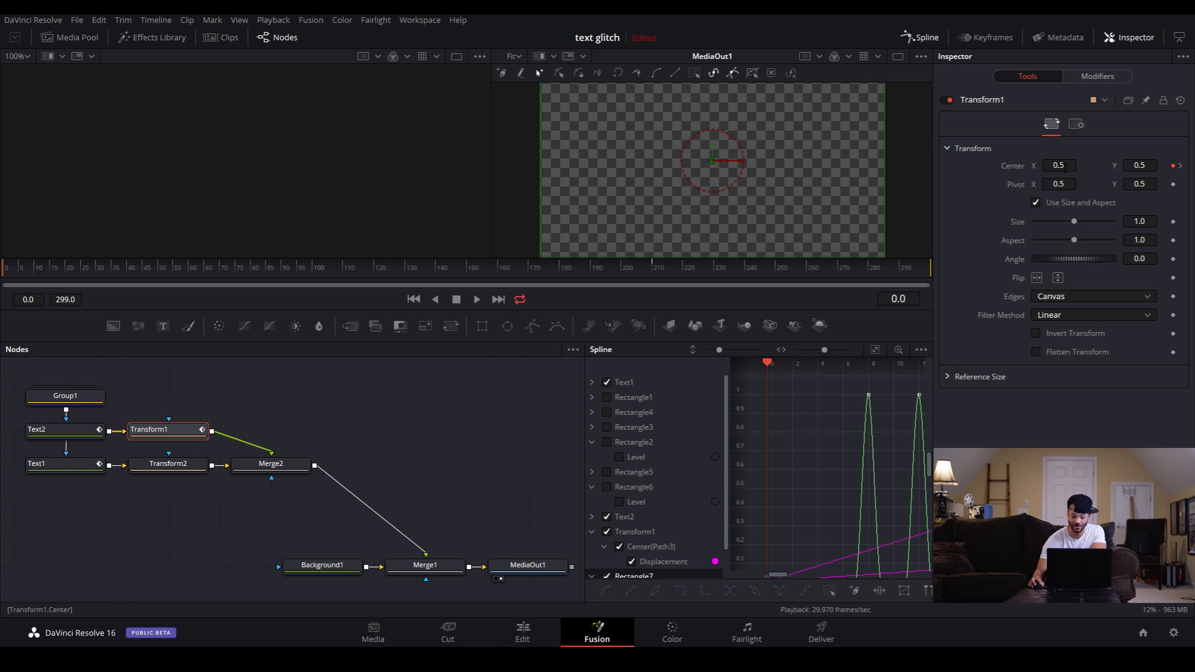
pyautogui.moveTo(1064, 168); pyautogui.dragTo(1050, 169)
# Keyframe Transform2's Center at frame 210 with X 0.5 and at frame 0 with X 0.521.
pyautogui.click(172, 468)
pyautogui.click(650, 270)
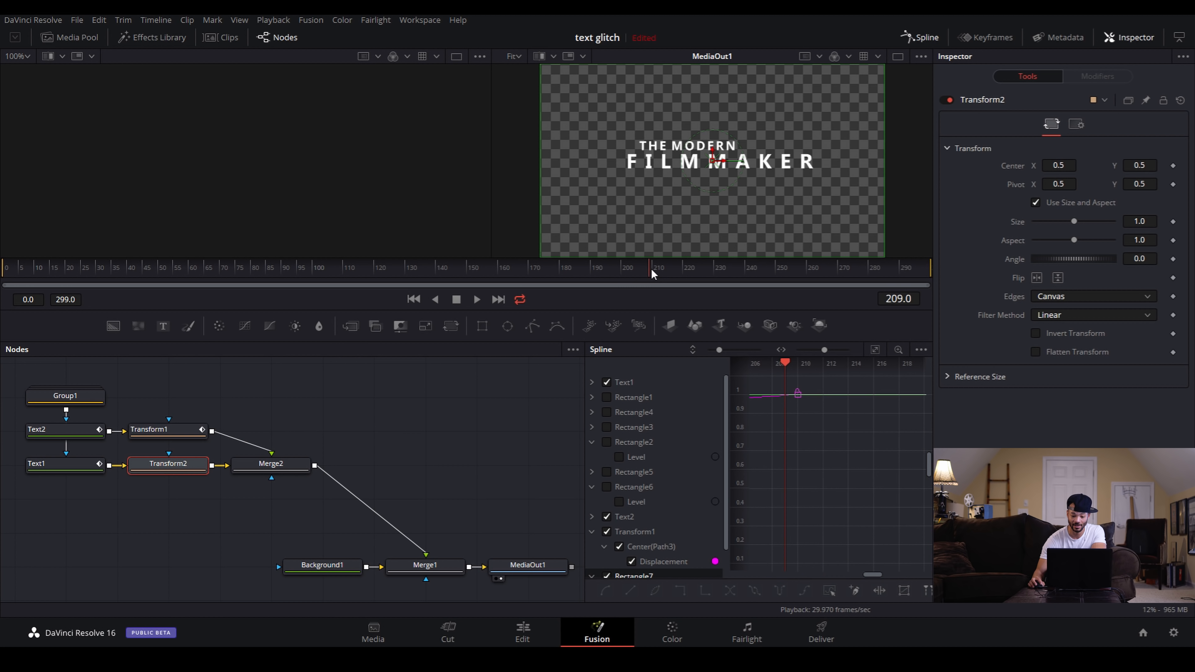
pyautogui.click(652, 270)
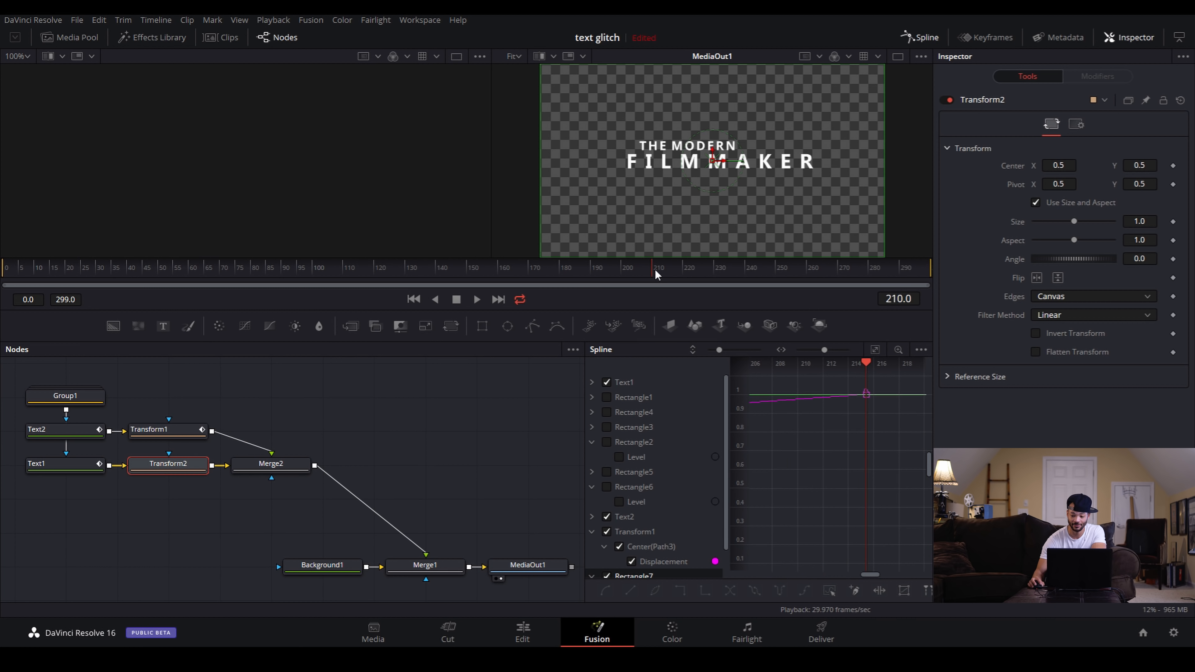
pyautogui.click(1173, 166)
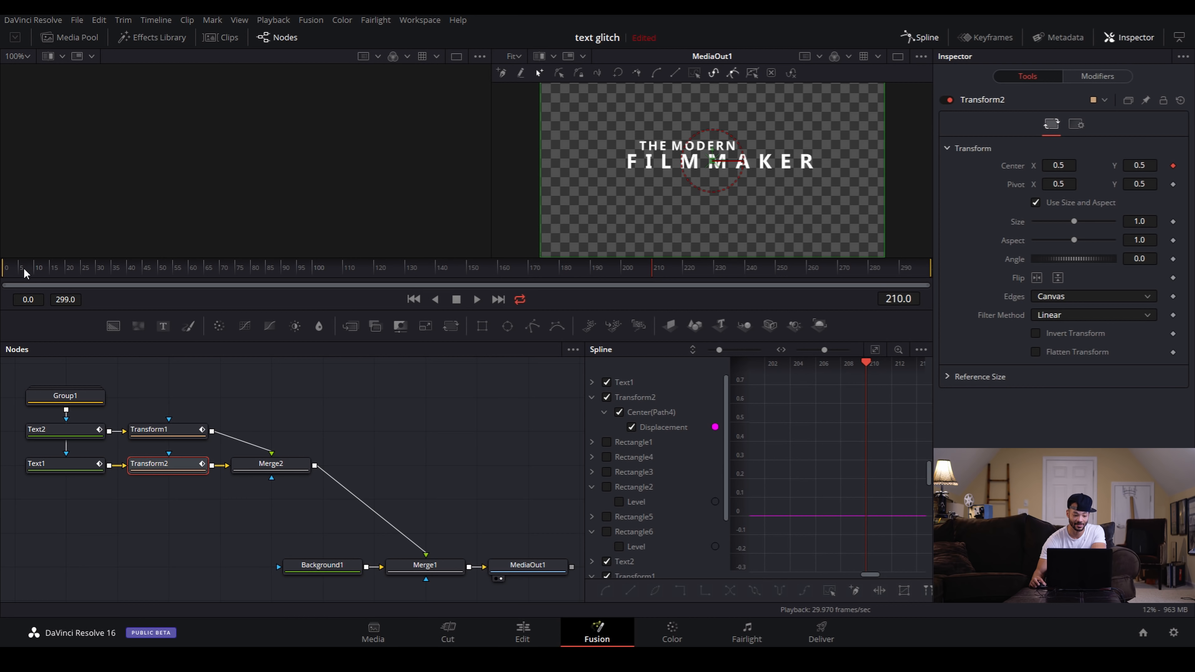
pyautogui.click(3, 270)
pyautogui.click(1173, 166)
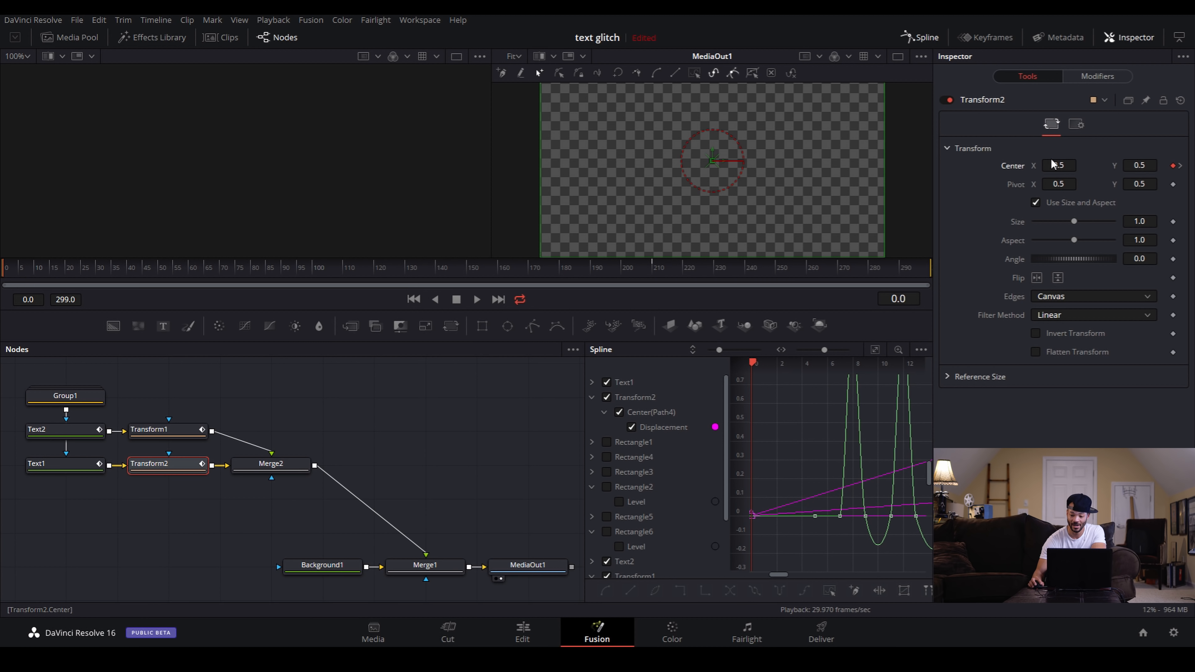
pyautogui.moveTo(1051, 164); pyautogui.dragTo(1066, 164)
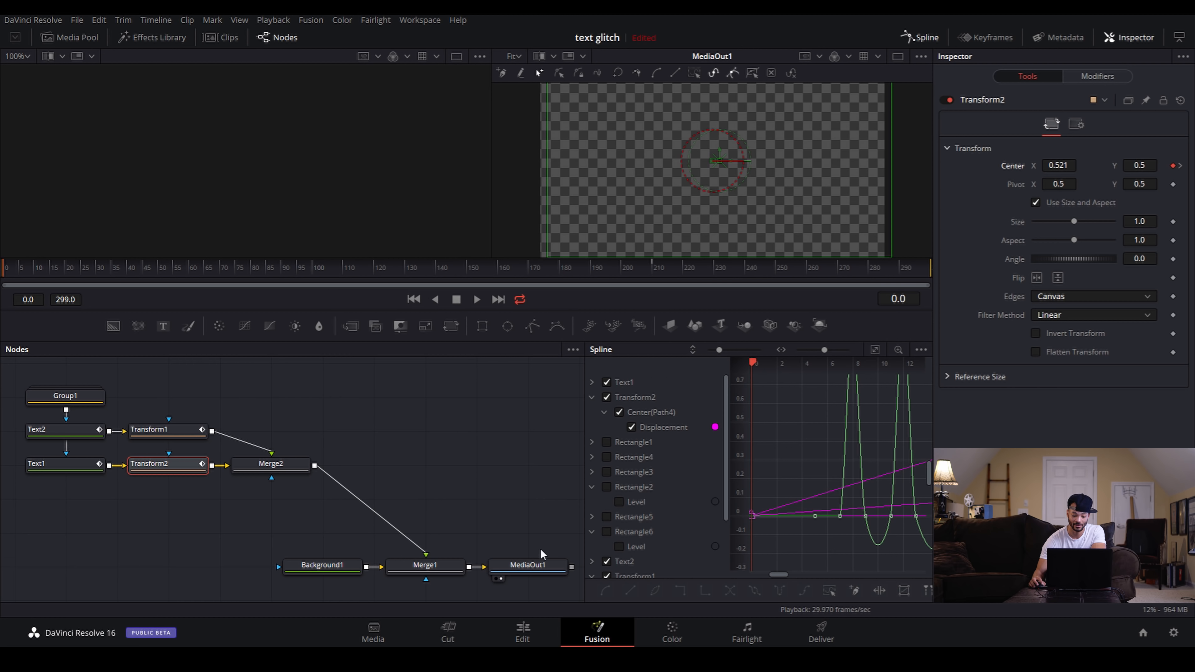
# With MediaOut1 selected, play back the title several times from near the start to examine the glitch and sliding motion.
pyautogui.click(528, 564)
pyautogui.press('space')
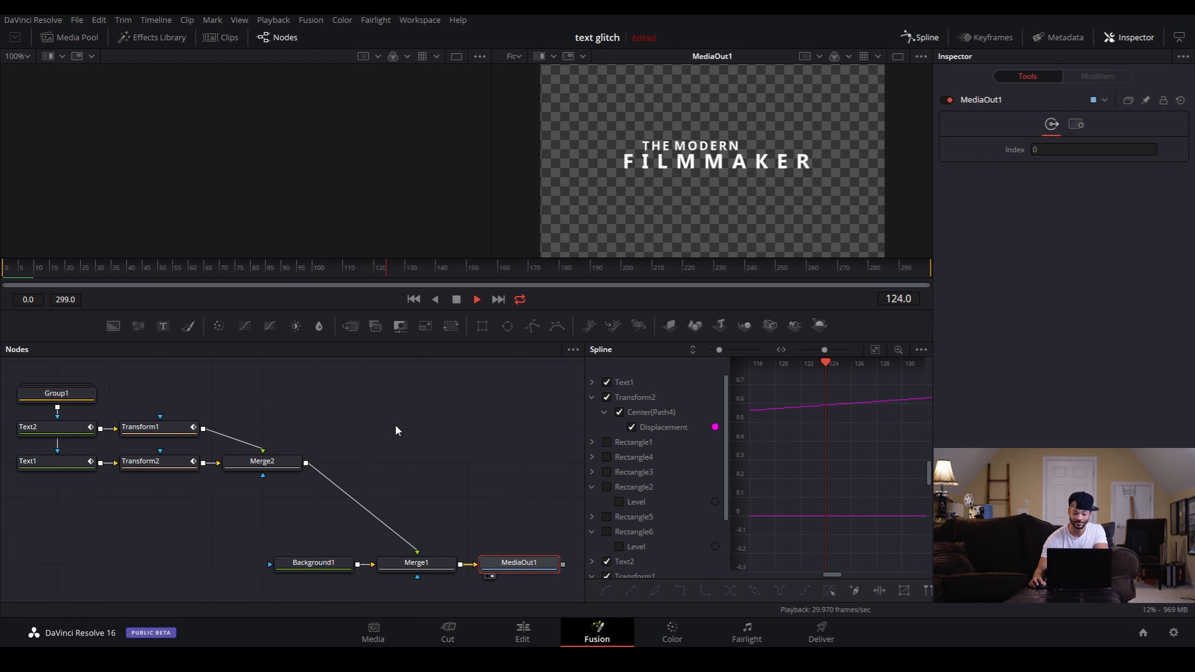
pyautogui.press('space')
pyautogui.click(21, 268)
pyautogui.press('space')
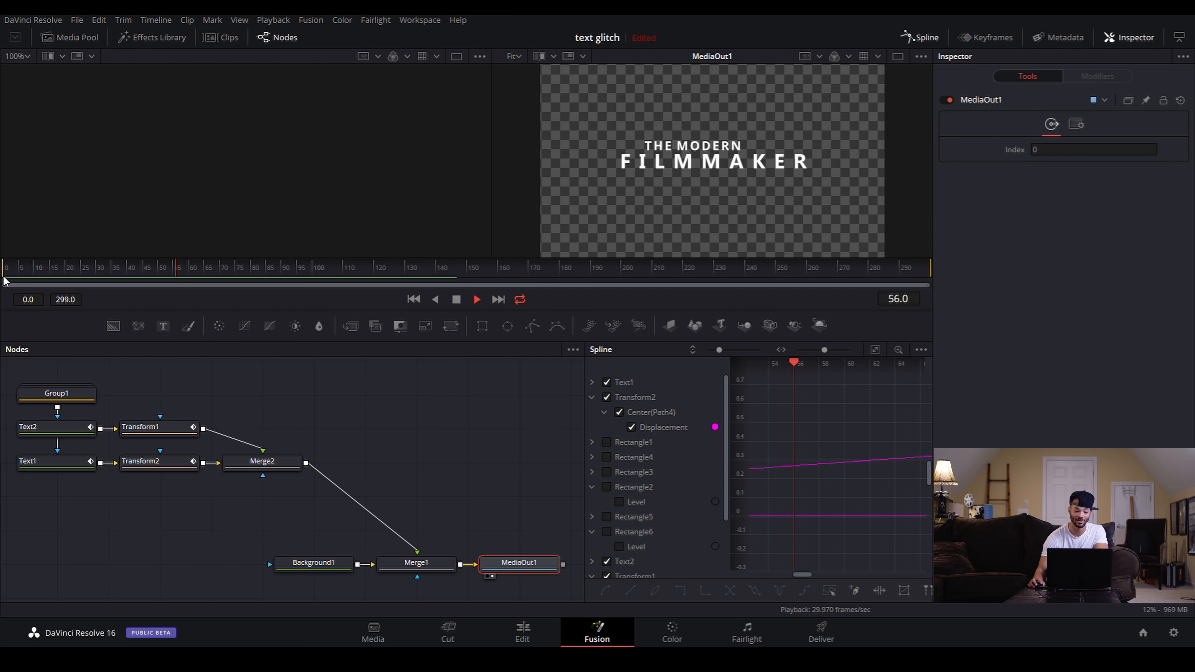
pyautogui.press('space')
pyautogui.click(6, 268)
pyautogui.press('space')
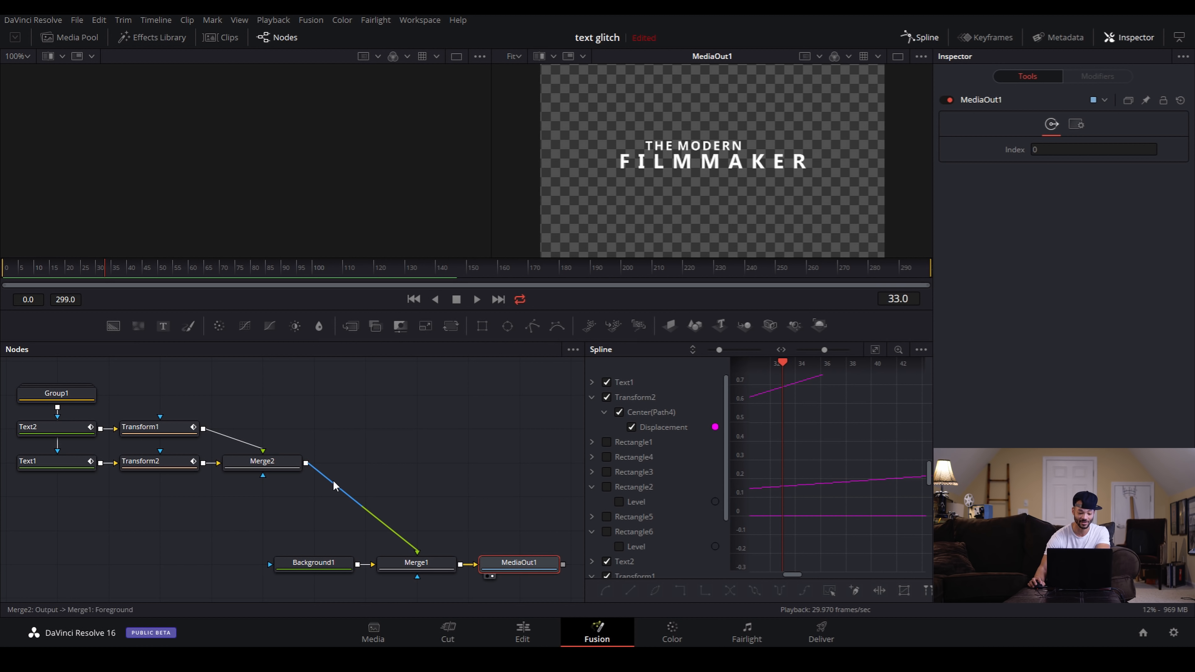
# Add a Prism Blur node to the composition.
pyautogui.click(272, 465)
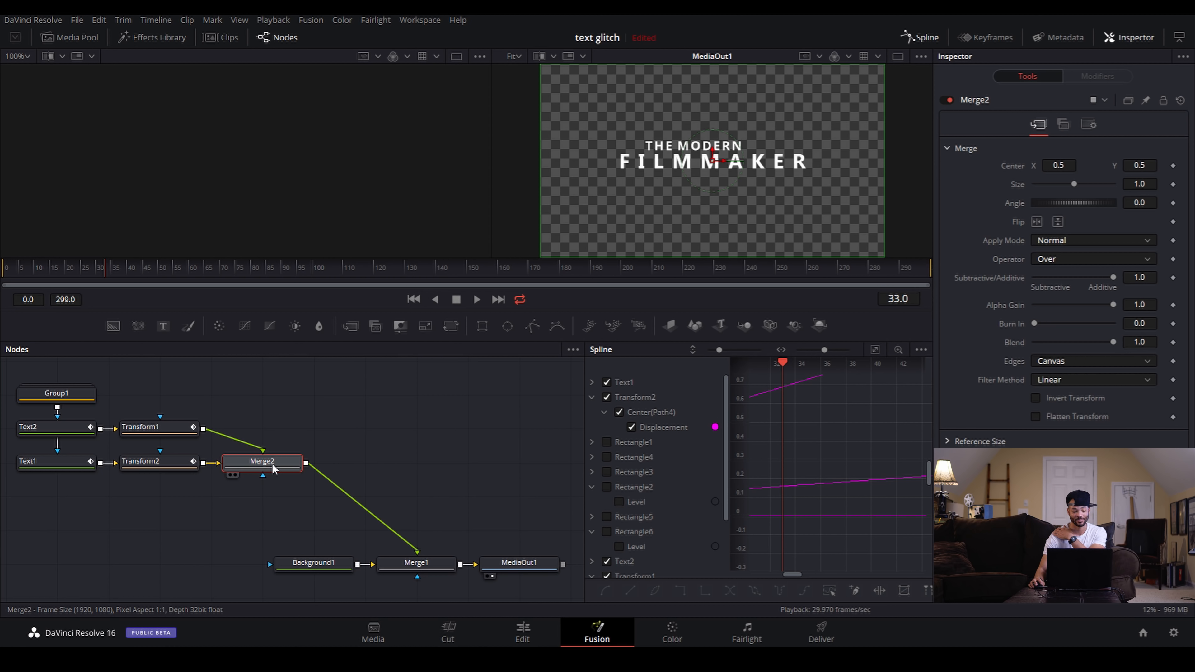
pyautogui.click(281, 478)
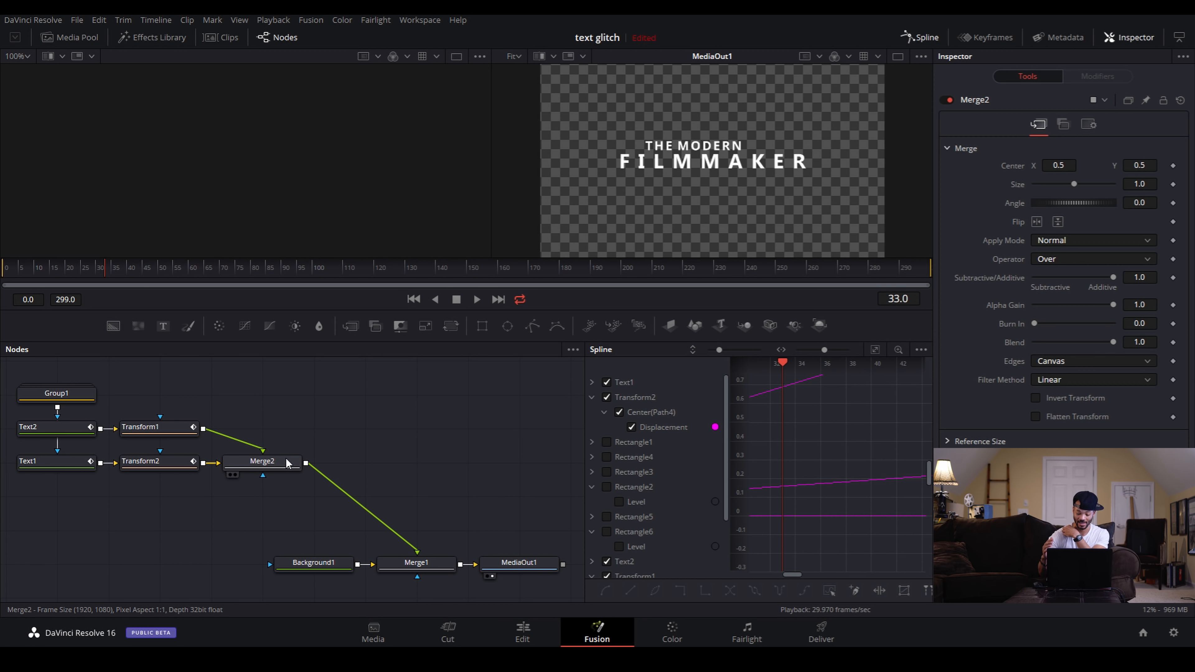
pyautogui.press('space')
pyautogui.press('space')
pyautogui.press('space')
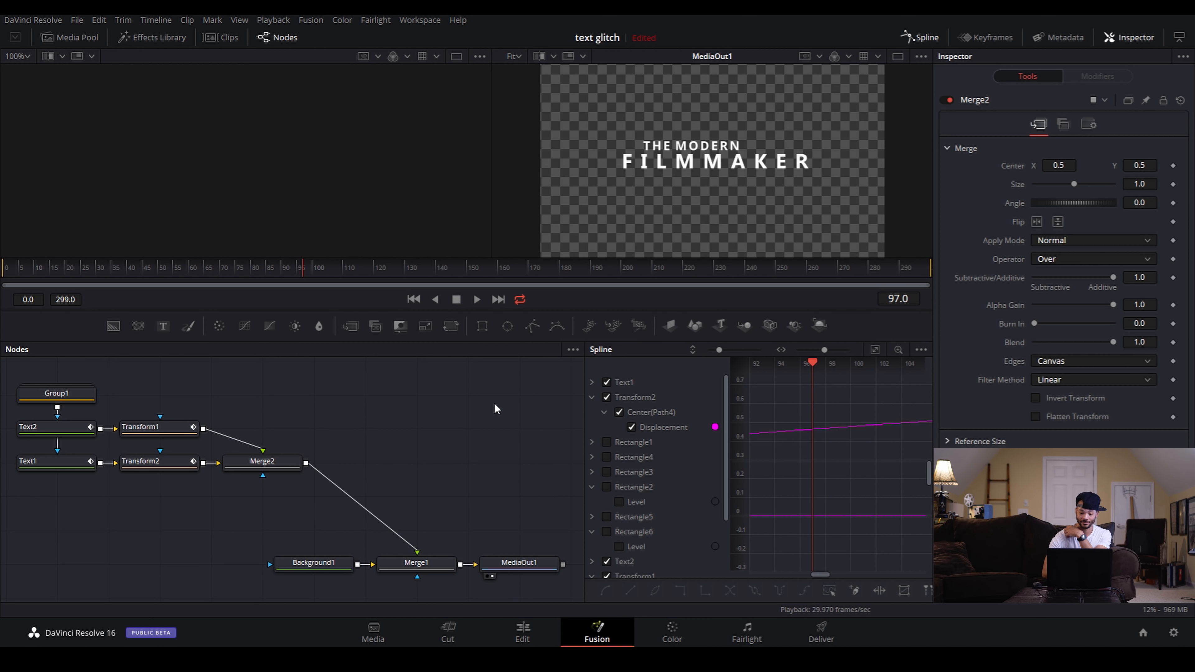
pyautogui.hotkey('shift', 'space')
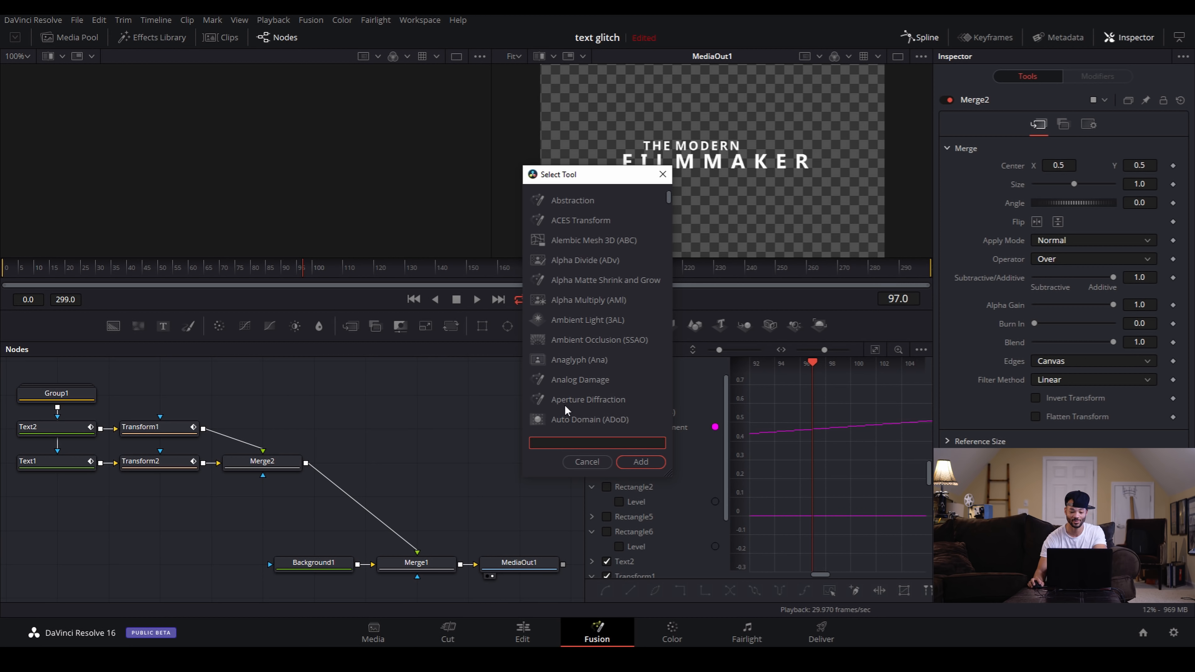
pyautogui.moveTo(588, 181); pyautogui.dragTo(474, 198)
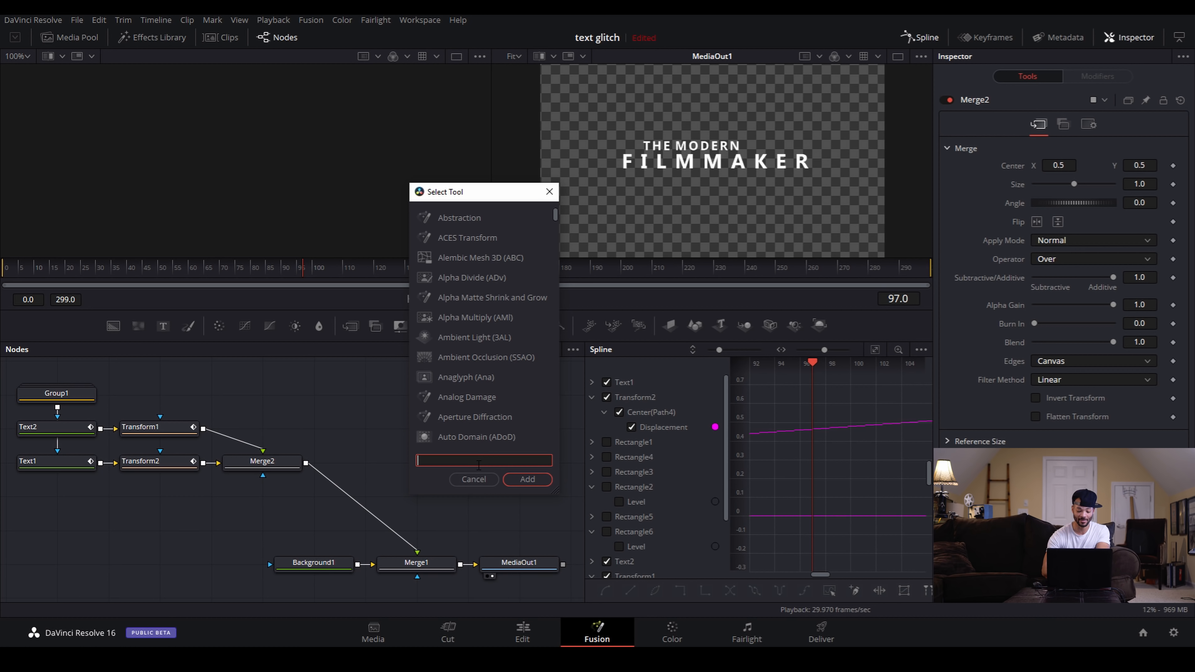
pyautogui.write('pri')
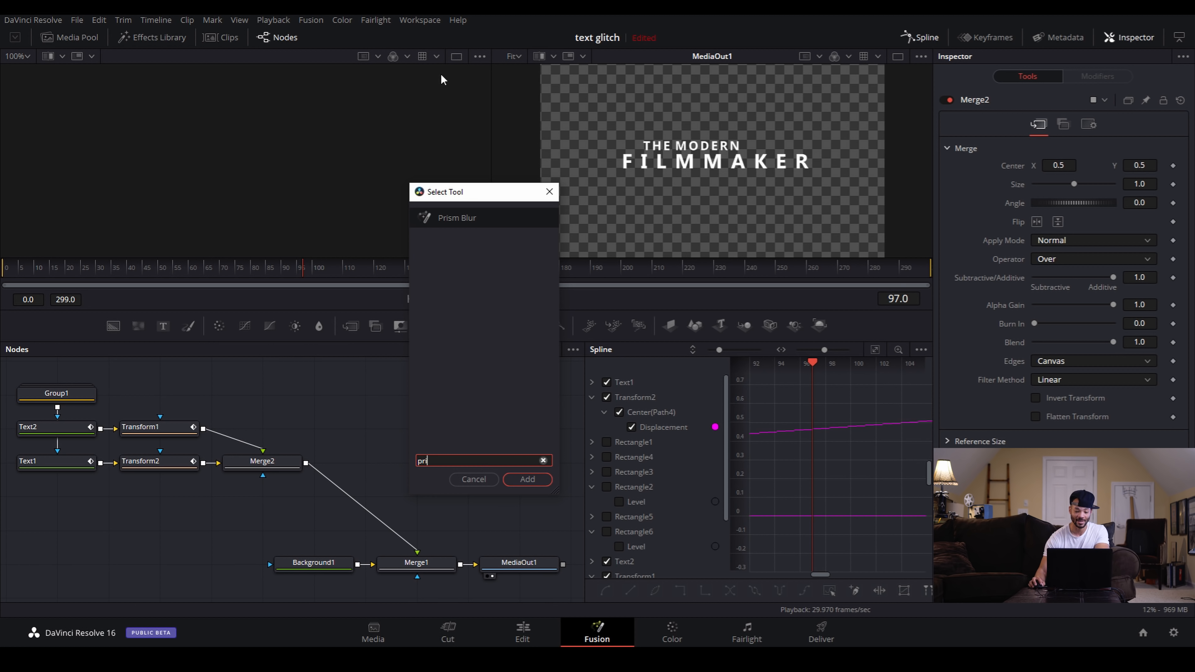
pyautogui.click(459, 218)
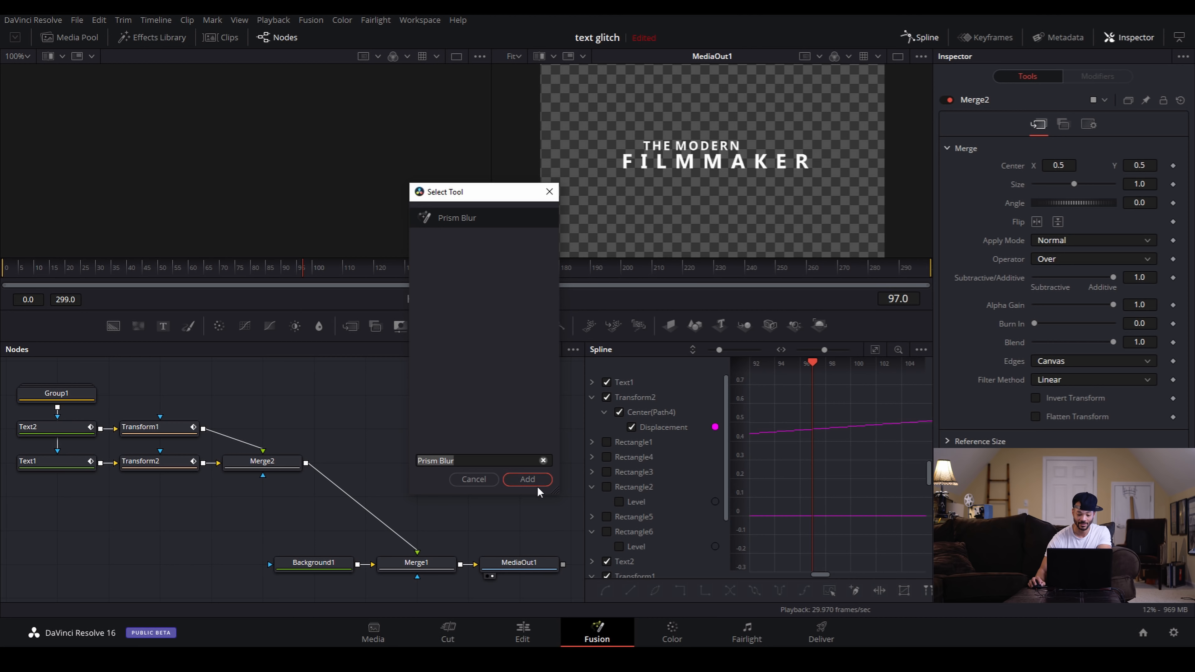
pyautogui.click(527, 479)
# Place PrismBlur1 beside Merge2, wire it between Merge2 and Merge1's foreground input, and select it.
pyautogui.moveTo(485, 404); pyautogui.dragTo(338, 441)
pyautogui.moveTo(407, 544)
pyautogui.mouseDown()
pyautogui.moveTo(319, 420)
pyautogui.moveTo(371, 464)
pyautogui.moveTo(422, 557)
pyautogui.mouseUp()
pyautogui.moveTo(410, 465); pyautogui.dragTo(417, 560)
pyautogui.click(368, 461)
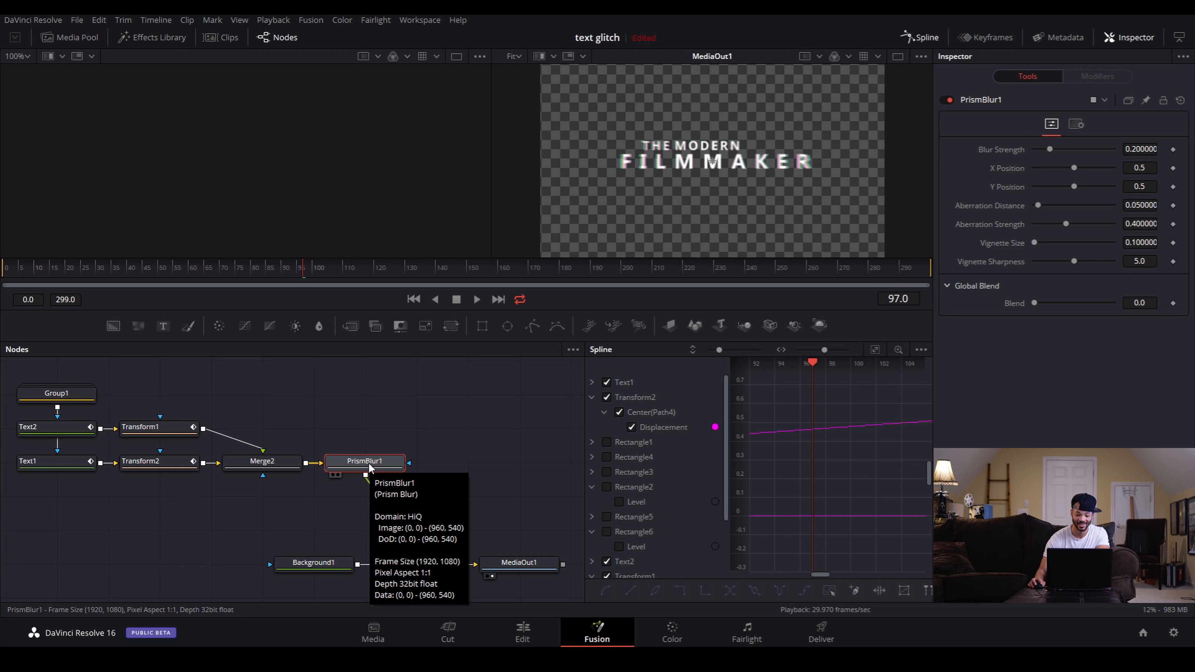
# Scrub and step through the opening frames to examine the prism-blurred text while it flickers in.
pyautogui.moveTo(6, 270); pyautogui.dragTo(56, 272)
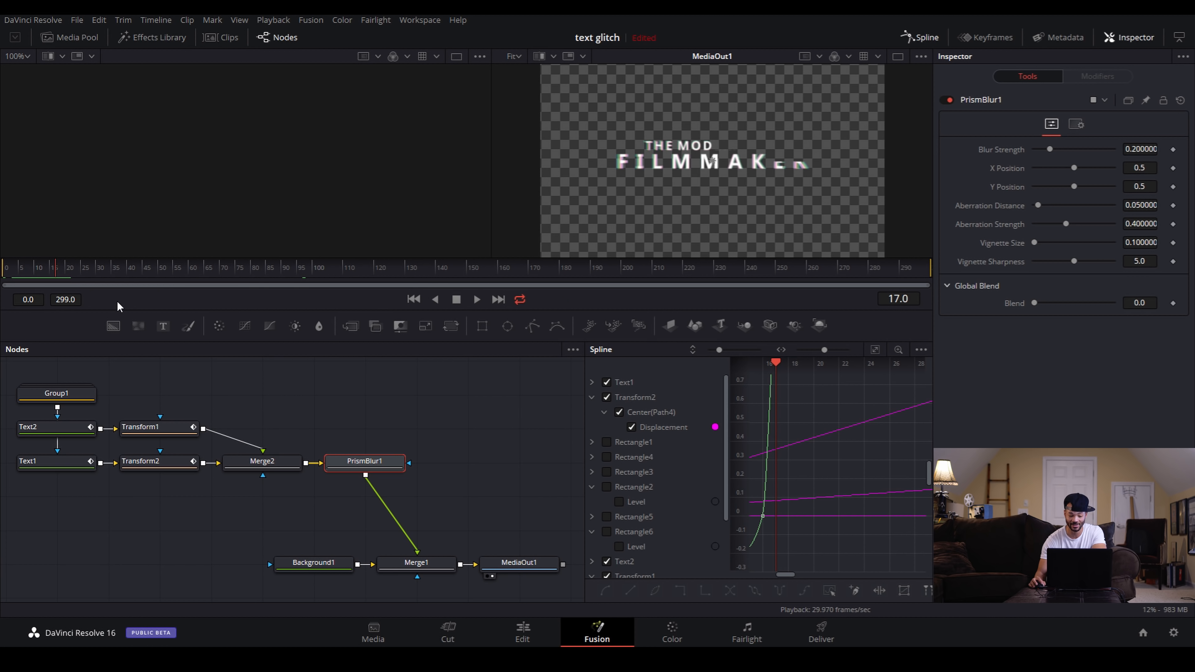
pyautogui.press('Left')
pyautogui.press('Left')
pyautogui.press('Left')
pyautogui.press('Left')
pyautogui.press('Right')
pyautogui.press('Right')
pyautogui.press('Right')
pyautogui.press('Right')
pyautogui.press('Right')
pyautogui.press('Left')
pyautogui.press('Left')
pyautogui.press('Left')
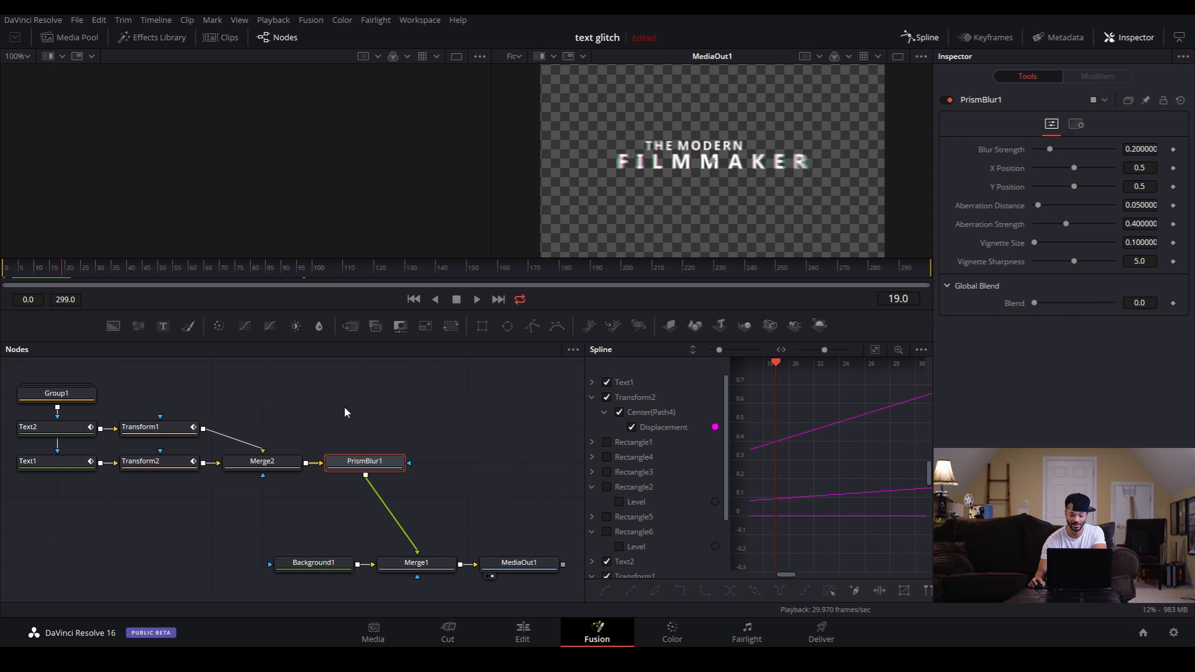
# At frame 16, add keyframes to PrismBlur1's Aberration Strength and Blur Strength.
pyautogui.press('Right')
pyautogui.press('Right')
pyautogui.press('Left')
pyautogui.press('Right')
pyautogui.press('Right')
pyautogui.press('Left')
pyautogui.press('Left')
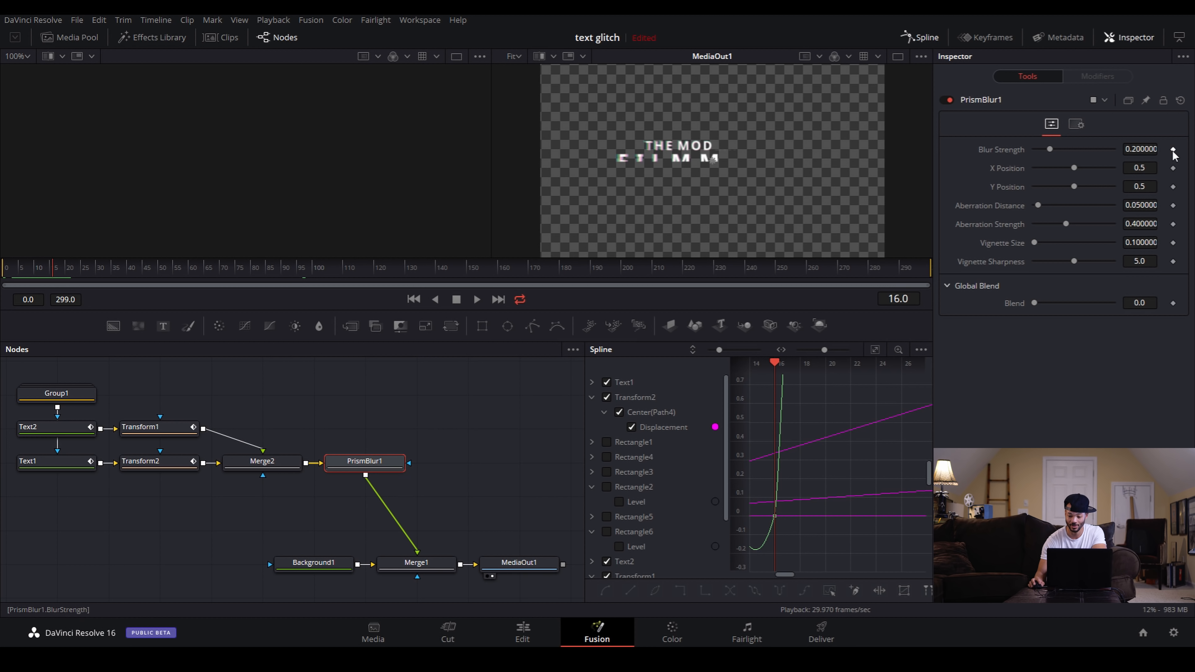
pyautogui.click(1173, 224)
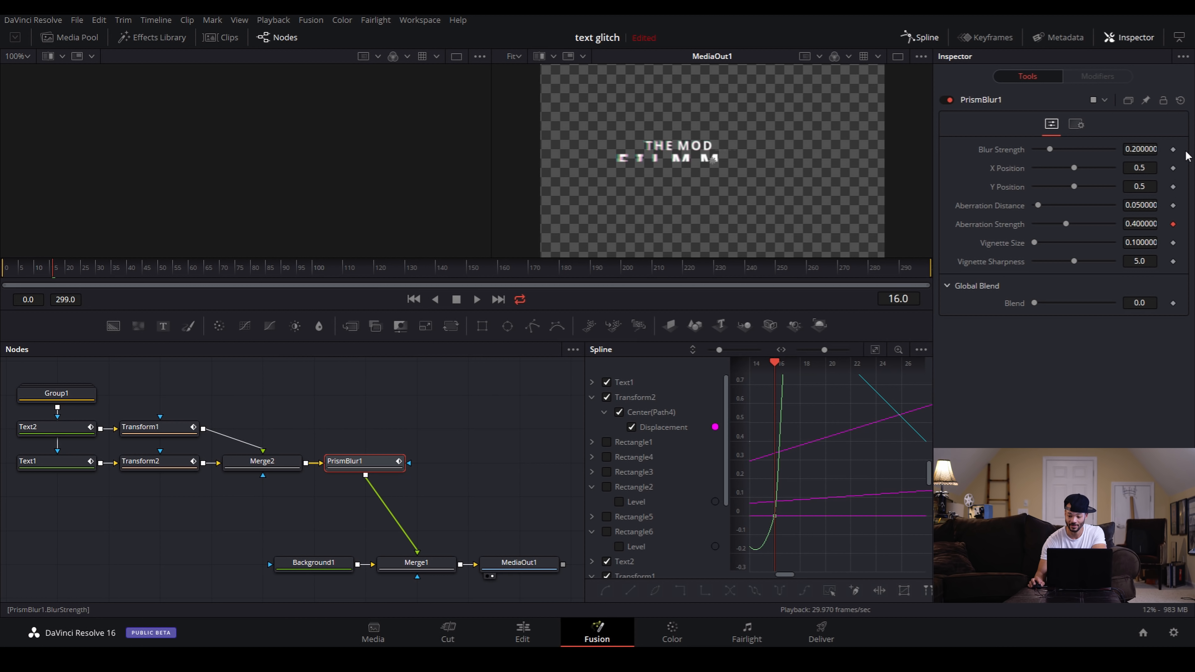
pyautogui.click(1174, 149)
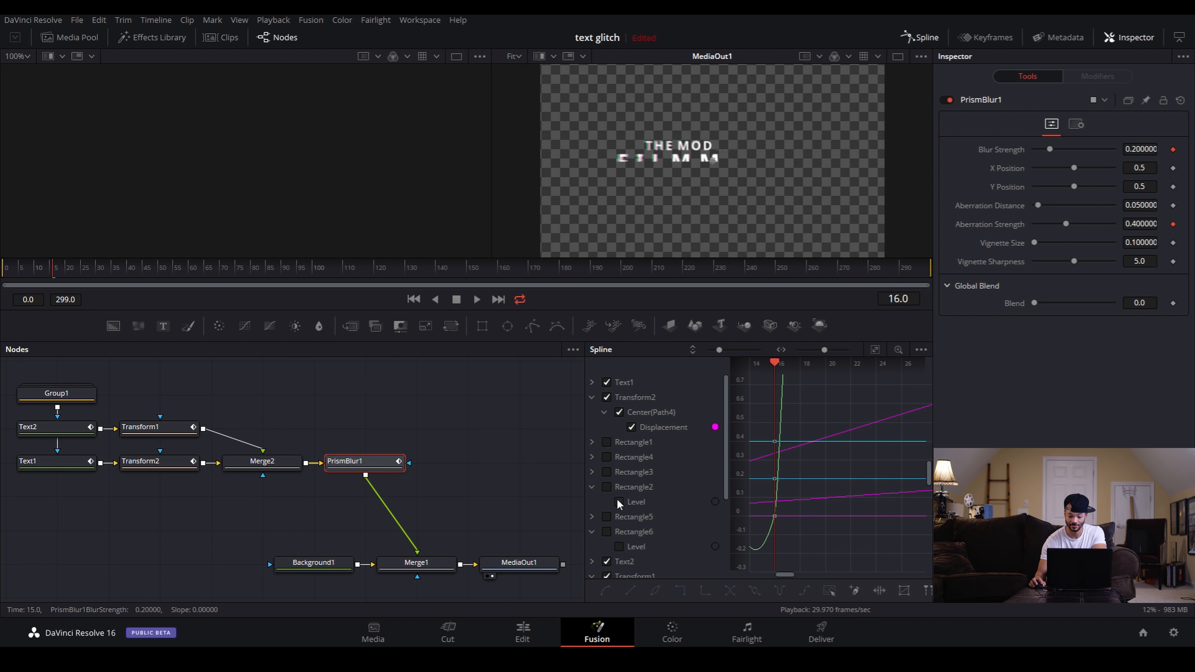
# Hide the text and transform curves in the spline editor so only PrismBlur1's curves show, and select PrismBlur1.
pyautogui.scroll(-3, 640, 503)
pyautogui.click(606, 547)
pyautogui.click(606, 547)
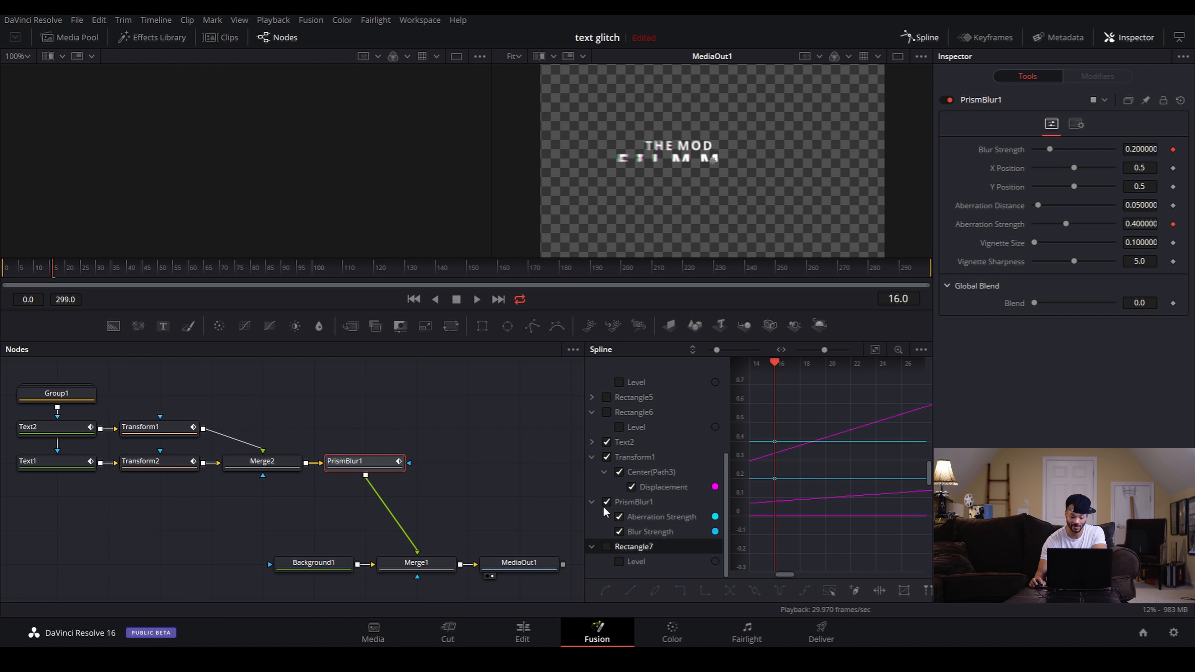
pyautogui.click(591, 548)
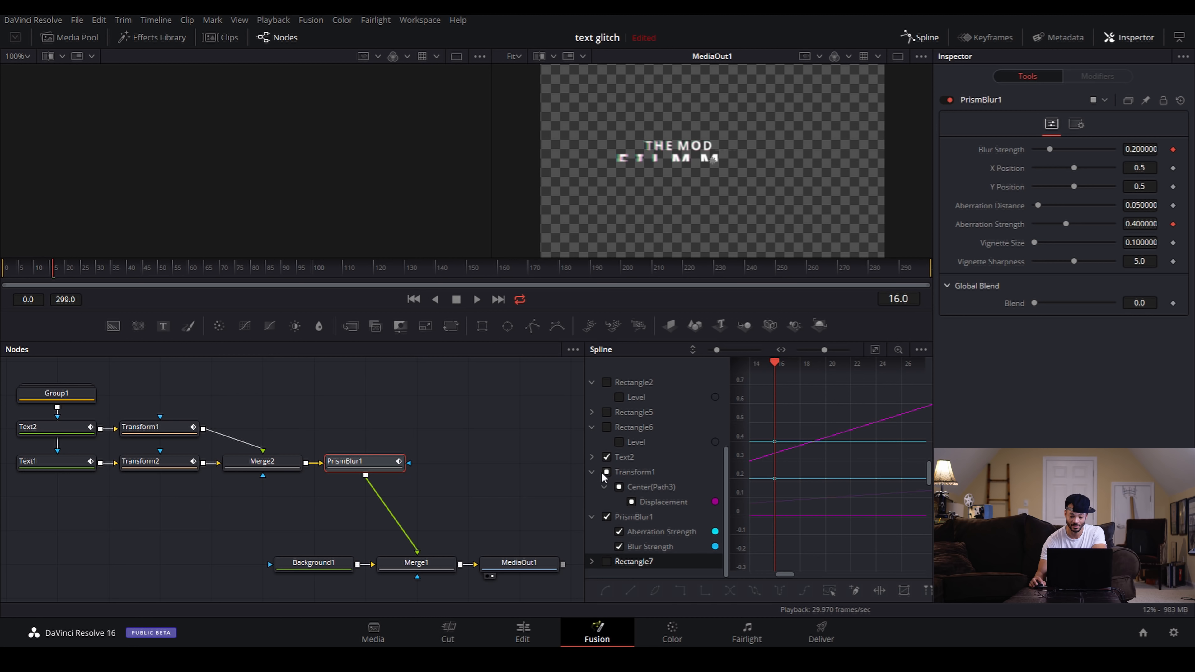
pyautogui.click(607, 472)
pyautogui.click(590, 469)
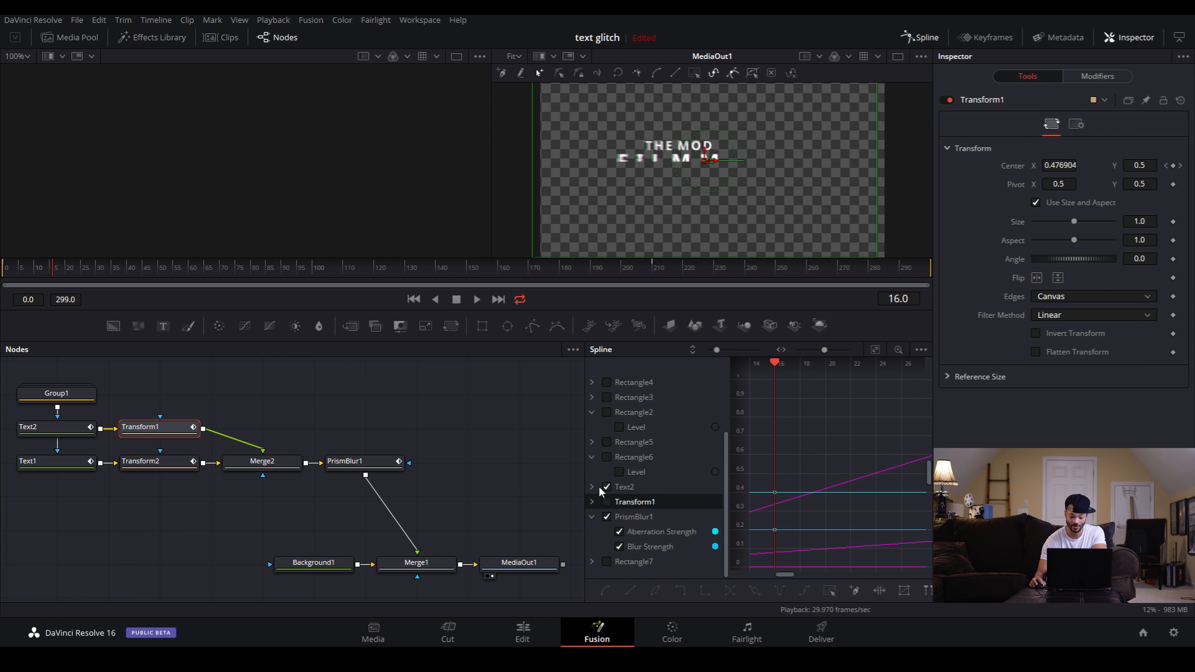
pyautogui.click(607, 487)
pyautogui.scroll(3, 606, 442)
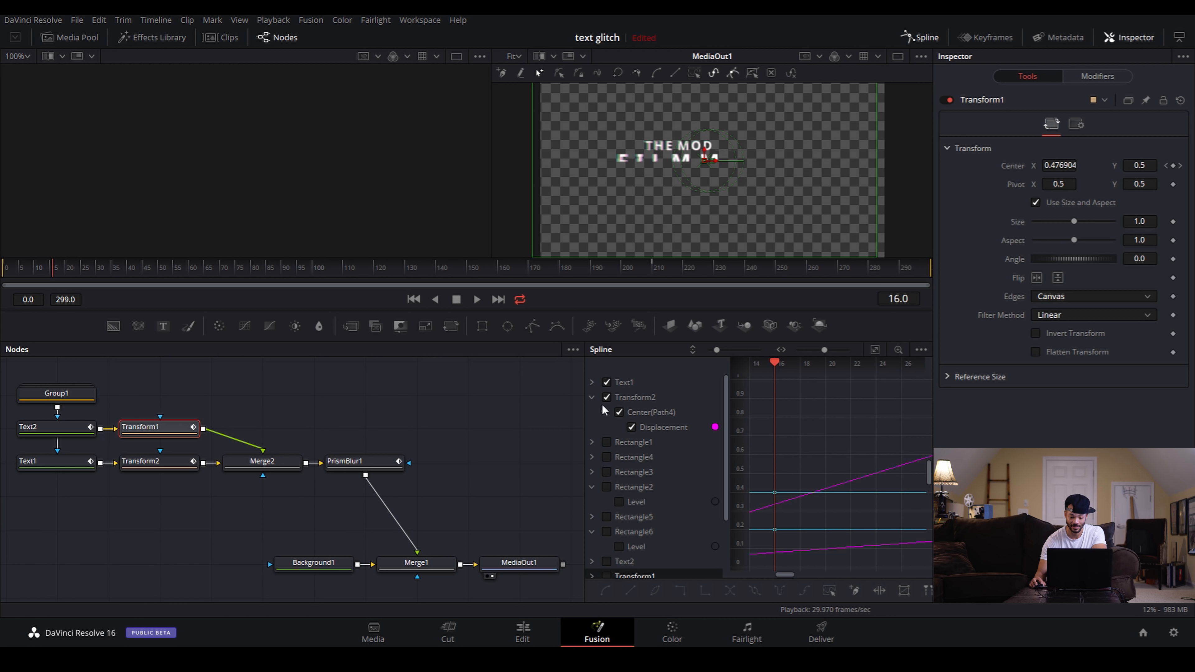
pyautogui.click(606, 382)
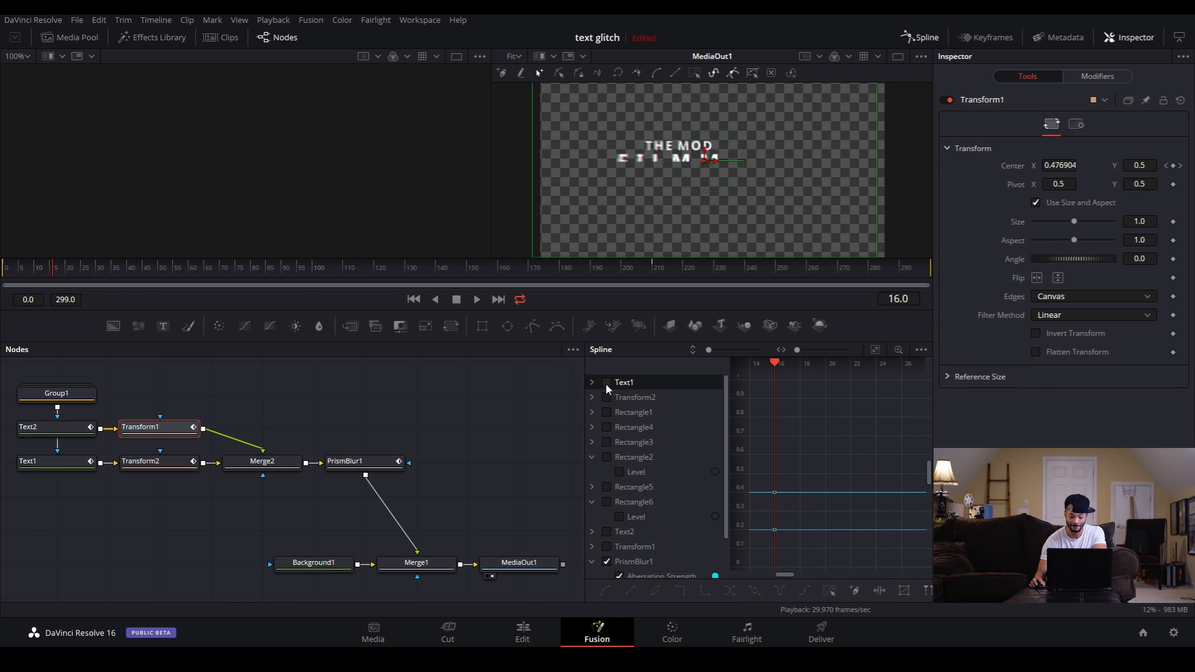
pyautogui.scroll(-3, 692, 518)
pyautogui.click(650, 516)
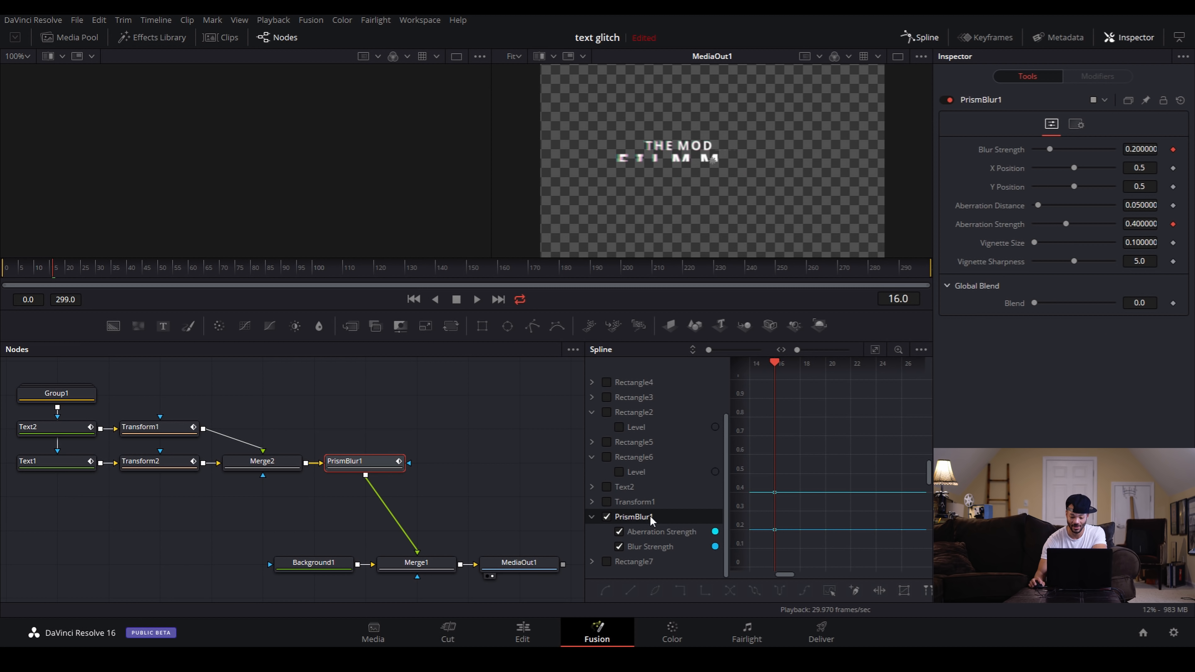
# At frame 16, set PrismBlur1's Blur Strength and Aberration Strength to 0.
pyautogui.press('Left')
pyautogui.press('Left')
pyautogui.press('Left')
pyautogui.press('Left')
pyautogui.press('Left')
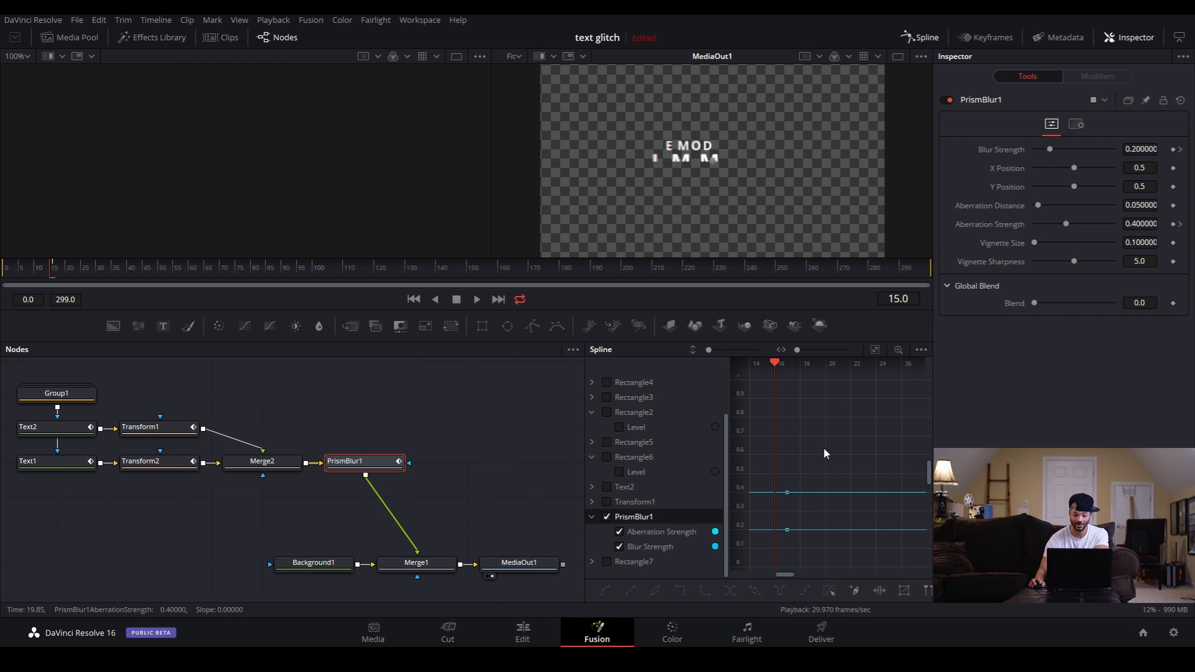
pyautogui.press('Right')
pyautogui.press('Right')
pyautogui.press('Right')
pyautogui.press('Right')
pyautogui.press('Right')
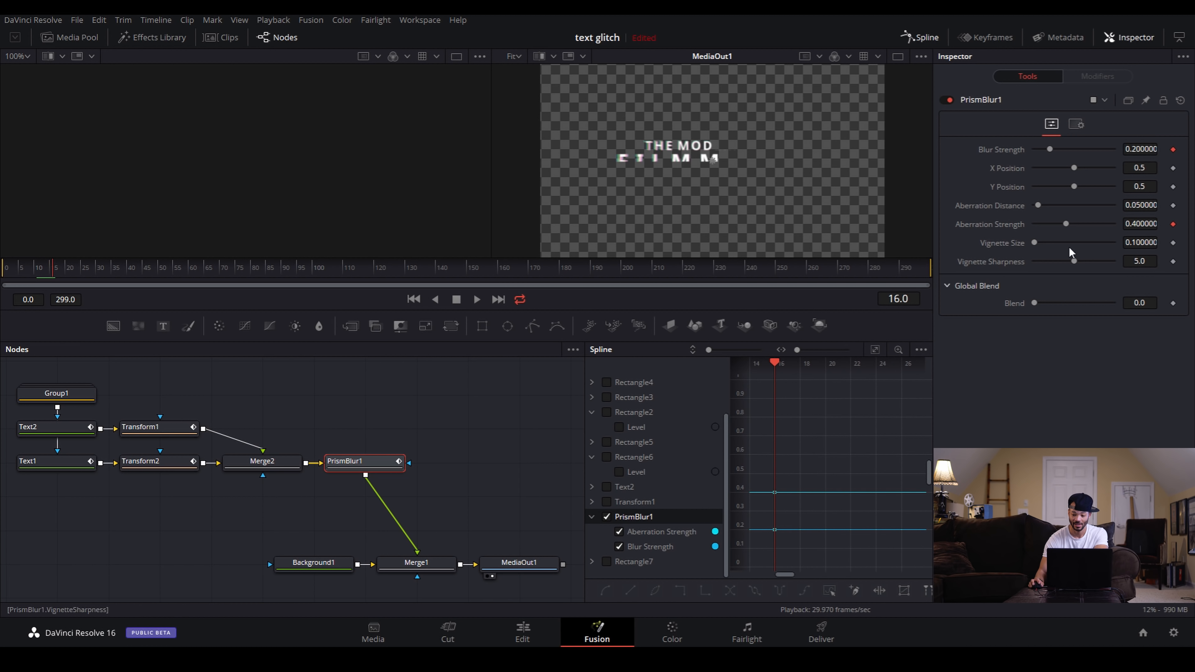
pyautogui.moveTo(1049, 149); pyautogui.dragTo(1033, 150)
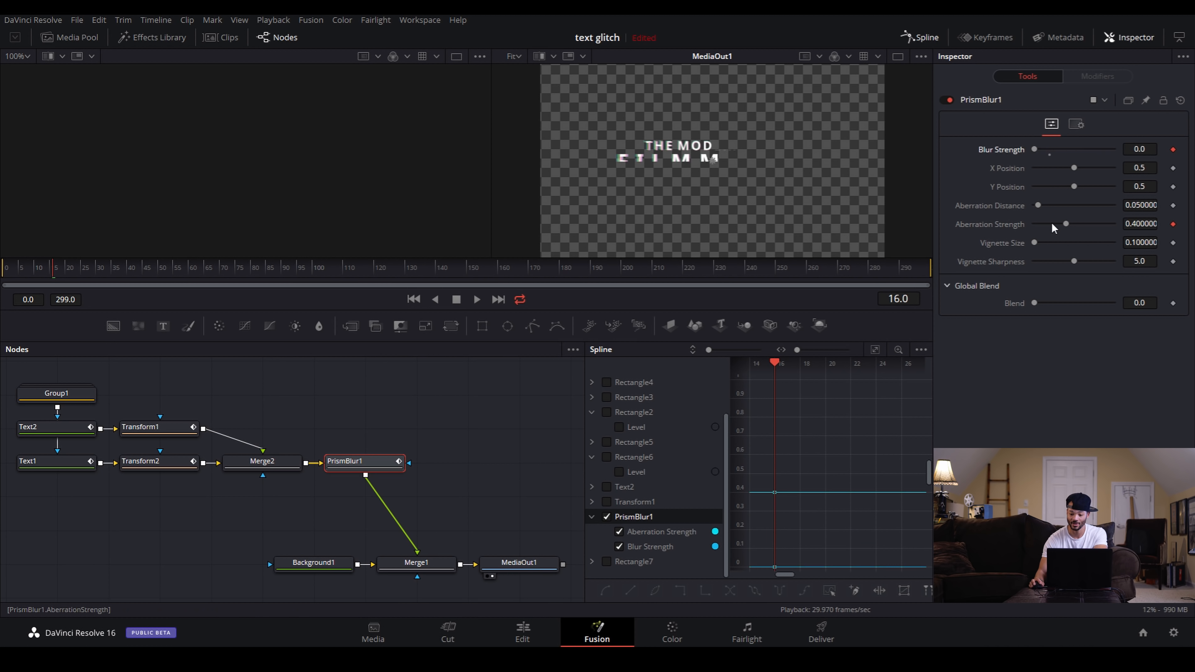
pyautogui.moveTo(1066, 223); pyautogui.dragTo(982, 234)
# Step back through the frames before 16 to examine the text flicker, and stop at frame 8.
pyautogui.press('Left')
pyautogui.press('Left')
pyautogui.press('Left')
pyautogui.press('Left')
pyautogui.press('Left')
pyautogui.press('Left')
pyautogui.press('Left')
pyautogui.press('Left')
pyautogui.press('Left')
pyautogui.press('Left')
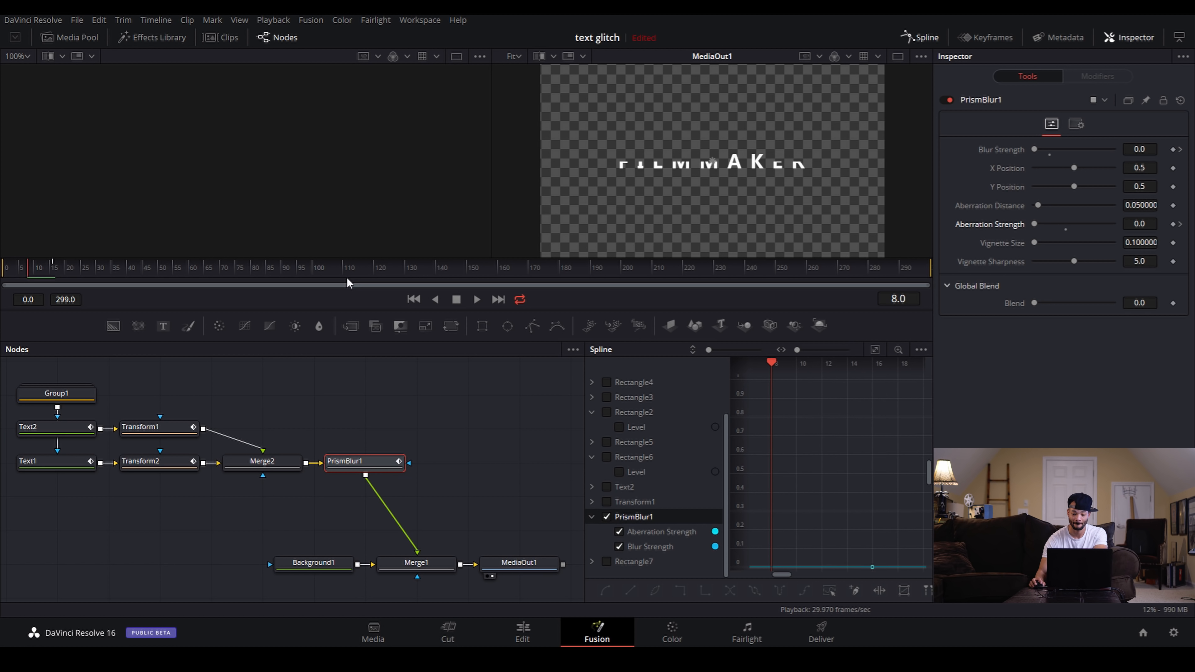
pyautogui.press('Left')
pyautogui.press('Left')
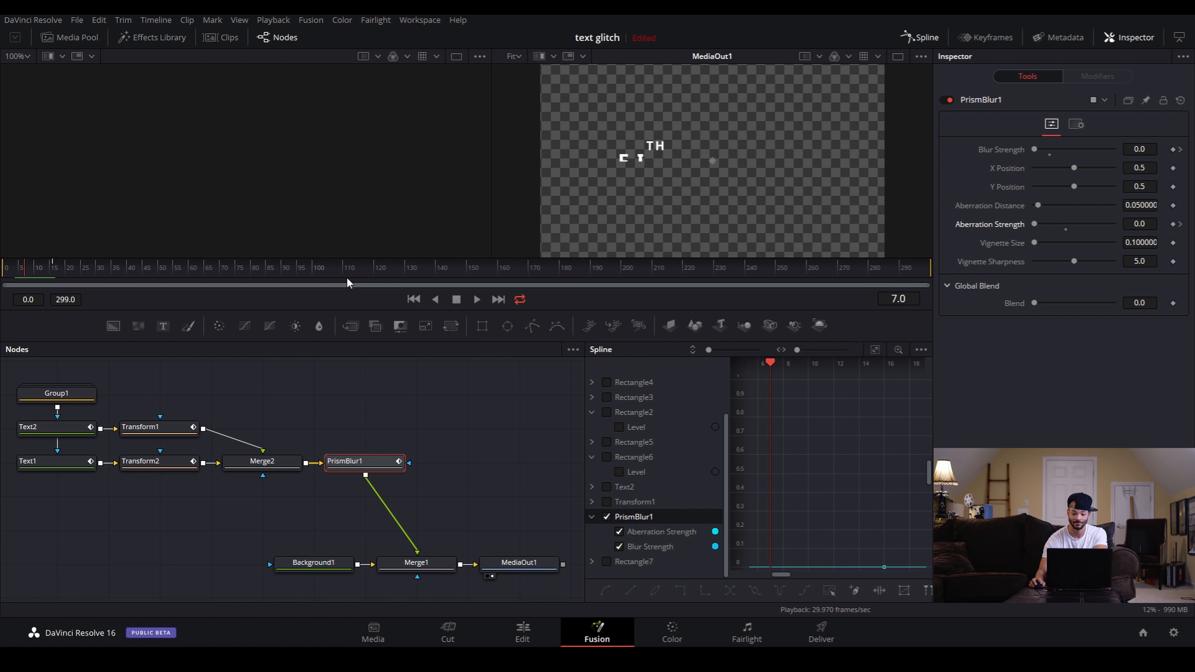
pyautogui.press('Right')
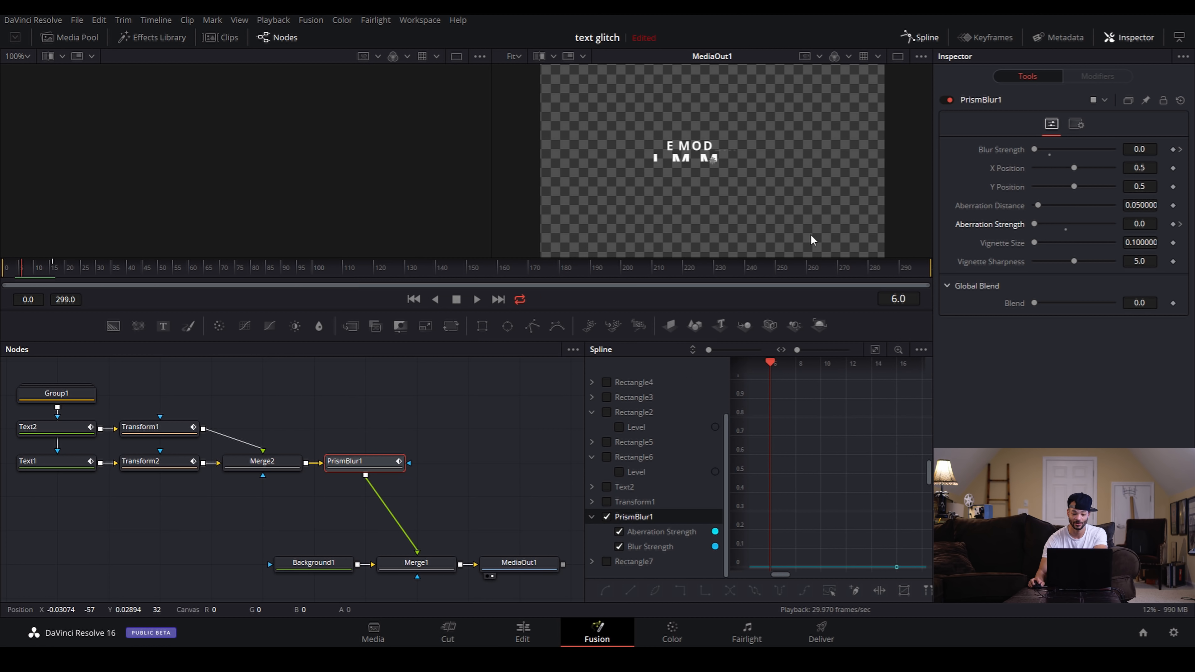
pyautogui.press('Right')
pyautogui.press('Right')
pyautogui.press('Right')
pyautogui.press('Right')
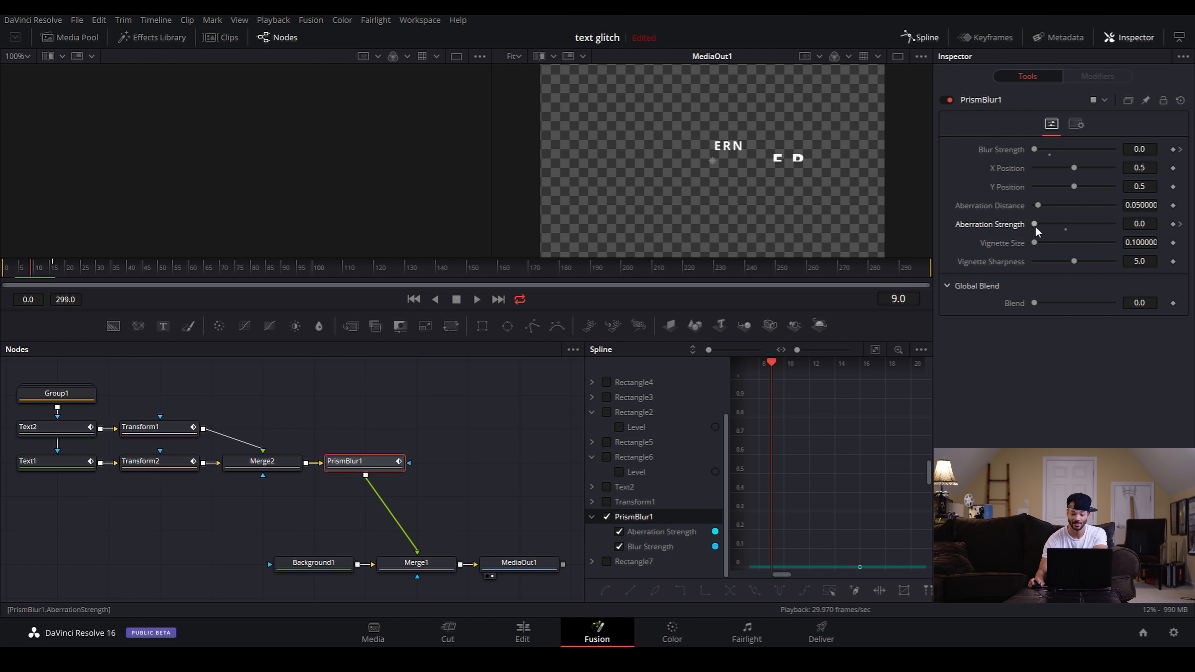
pyautogui.press('Left')
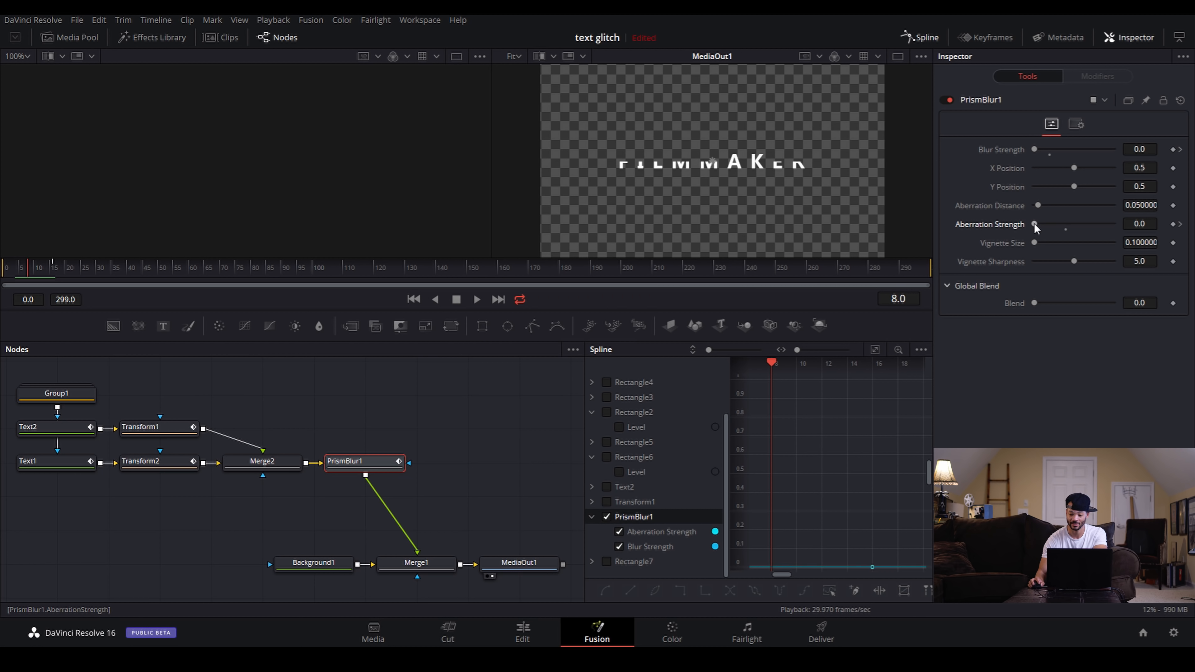
# At frame 8, raise PrismBlur1's Aberration Strength to about 0.685, Blur Strength to 0.2, and Aberration Distance to about 0.142.
pyautogui.moveTo(1040, 225); pyautogui.dragTo(1092, 226)
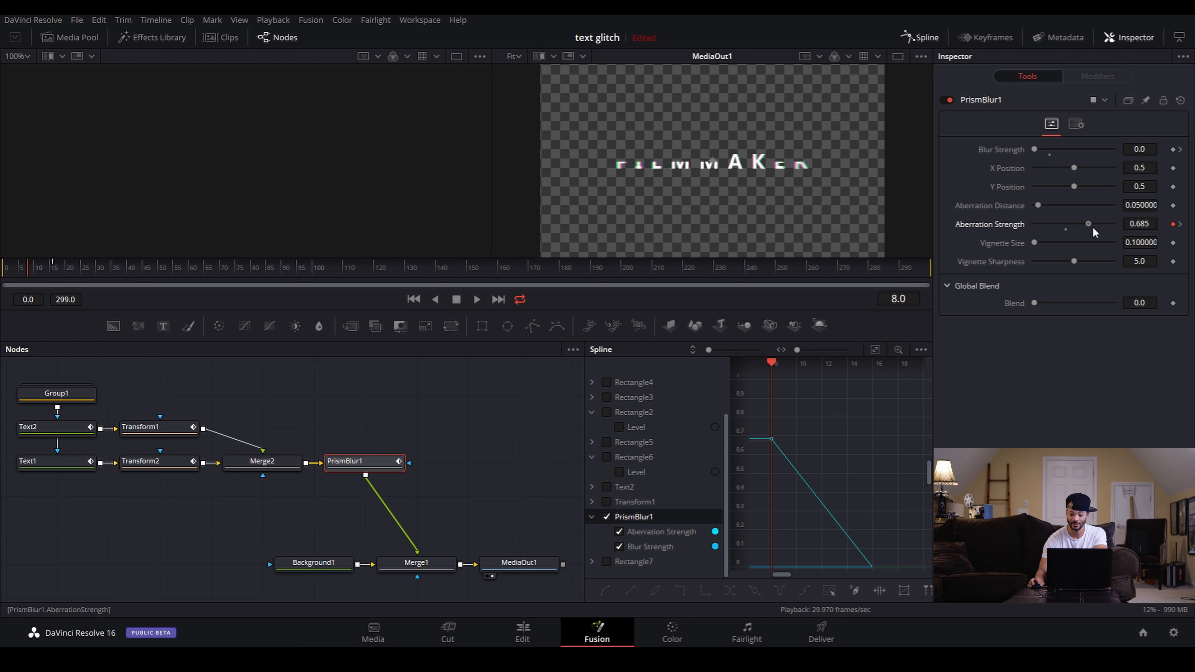
pyautogui.moveTo(1037, 149)
pyautogui.mouseDown()
pyautogui.moveTo(1086, 152)
pyautogui.moveTo(1047, 154)
pyautogui.mouseUp()
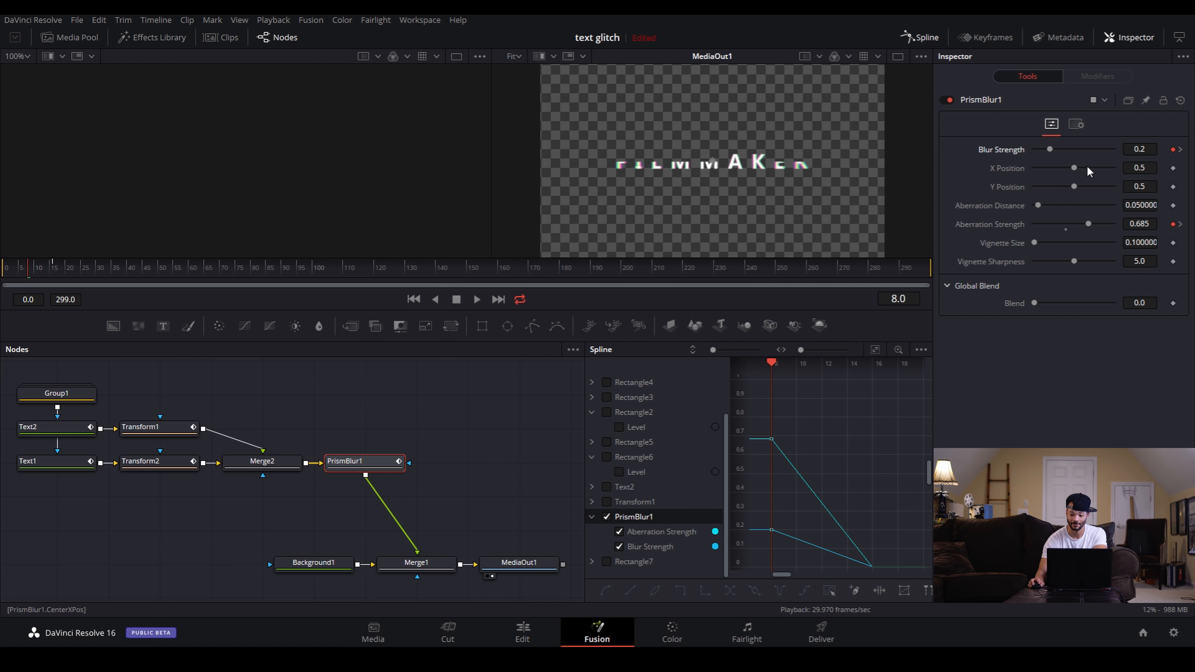
pyautogui.moveTo(1077, 166)
pyautogui.mouseDown()
pyautogui.moveTo(1087, 166)
pyautogui.moveTo(1076, 166)
pyautogui.mouseUp()
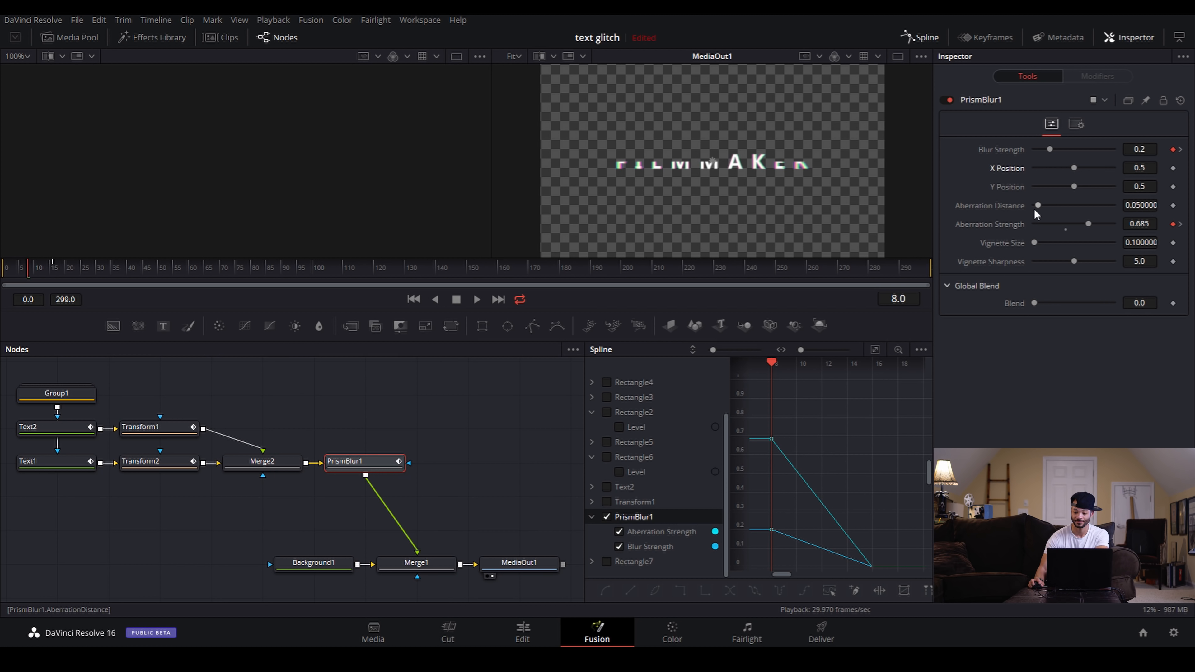
pyautogui.moveTo(1040, 204); pyautogui.dragTo(1047, 202)
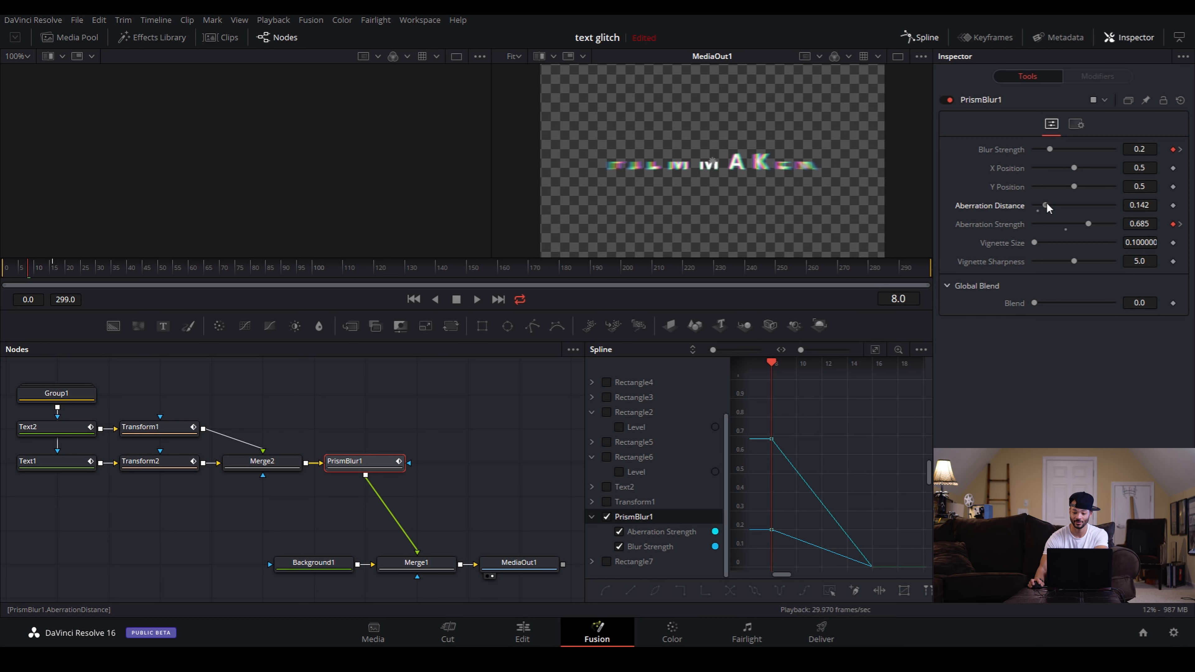
# With MediaOut1 selected, replay the opening from frame 0 and scrub to frame 8 to examine the animated prism blur.
pyautogui.moveTo(14, 267); pyautogui.dragTo(2, 267)
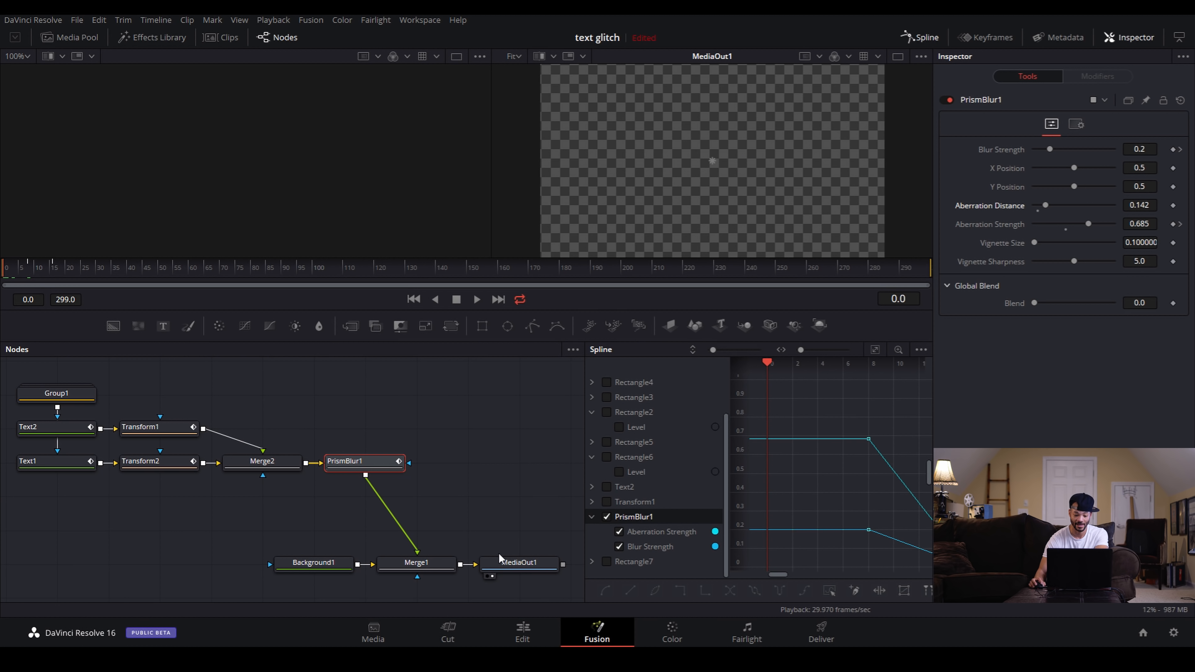
pyautogui.click(519, 568)
pyautogui.press('space')
pyautogui.press('space')
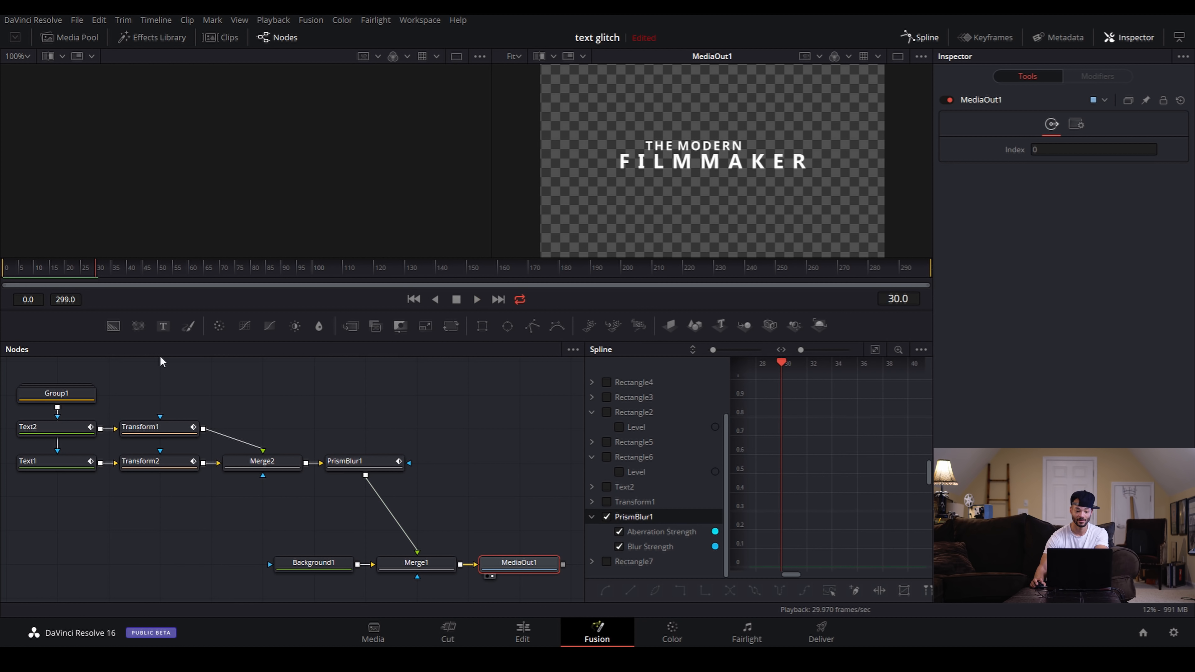
pyautogui.click(4, 277)
pyautogui.press('space')
pyautogui.press('space')
pyautogui.moveTo(59, 277); pyautogui.dragTo(4, 277)
pyautogui.press('space')
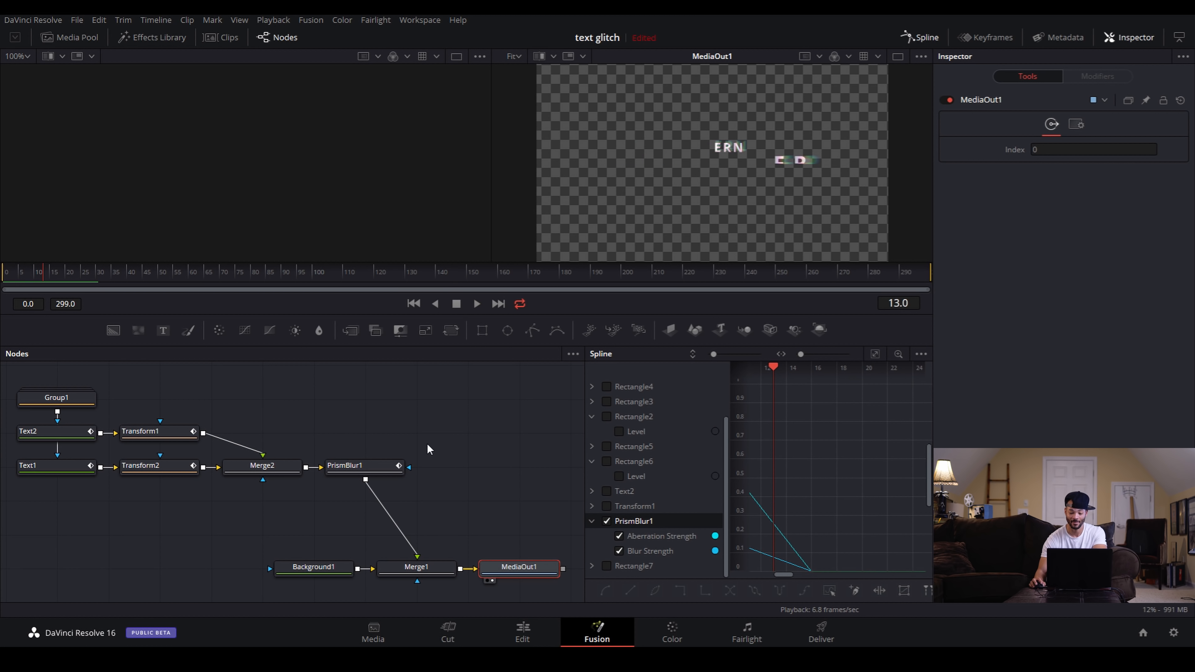
pyautogui.moveTo(21, 274); pyautogui.dragTo(29, 276)
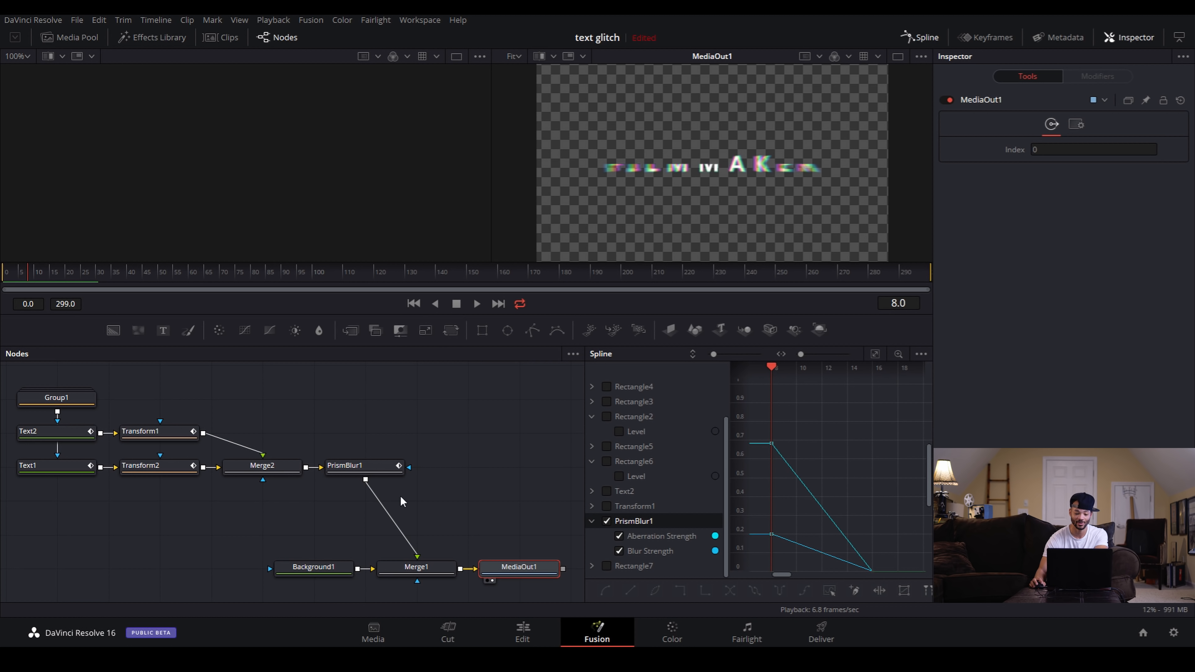
# Insert a ResolveFX Mosaic Blur after PrismBlur1 and set its Pixel Frequency to about 264.6.
pyautogui.click(377, 472)
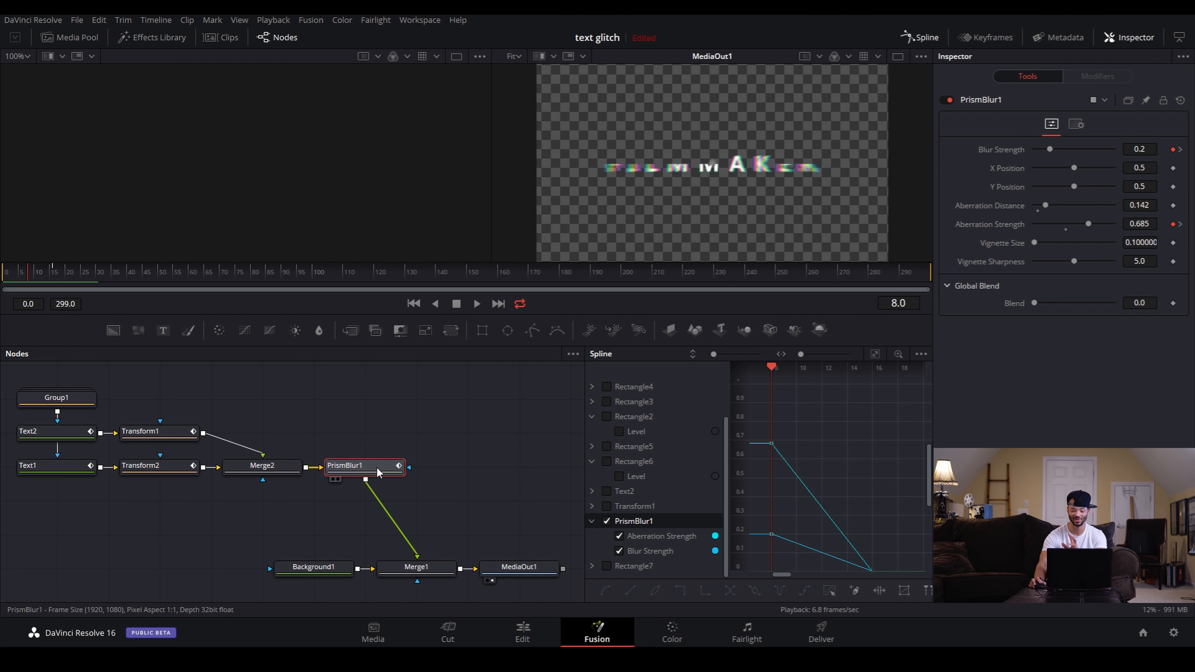
pyautogui.rightClick(377, 472)
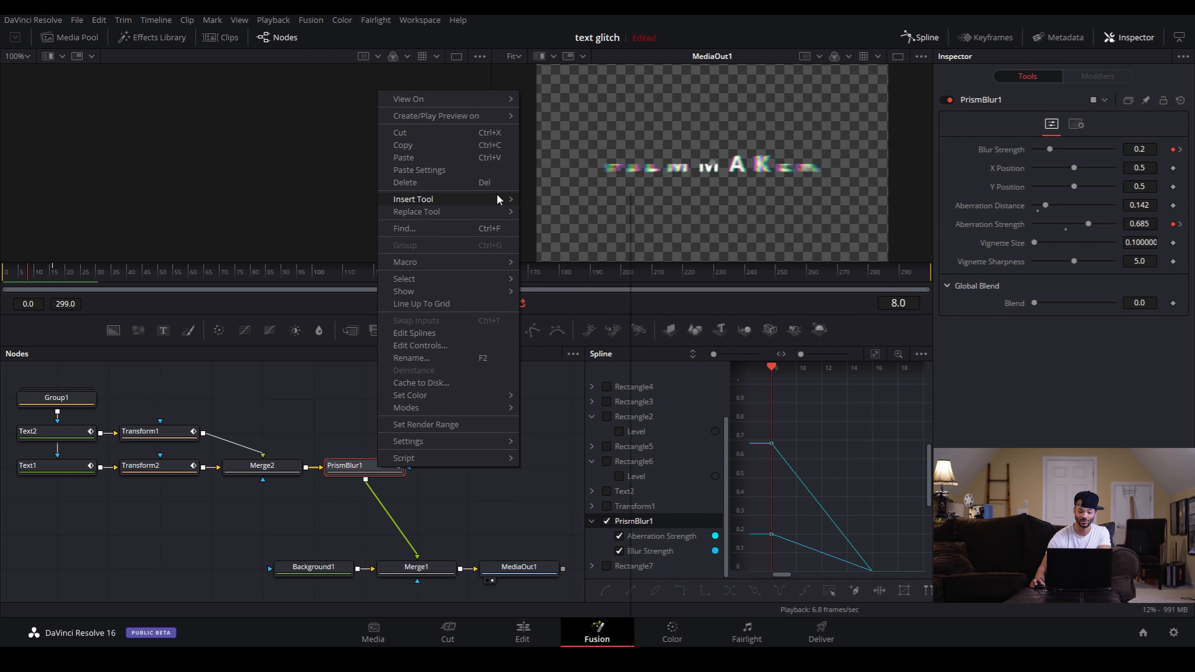
pyautogui.moveTo(497, 197)
pyautogui.moveTo(549, 226)
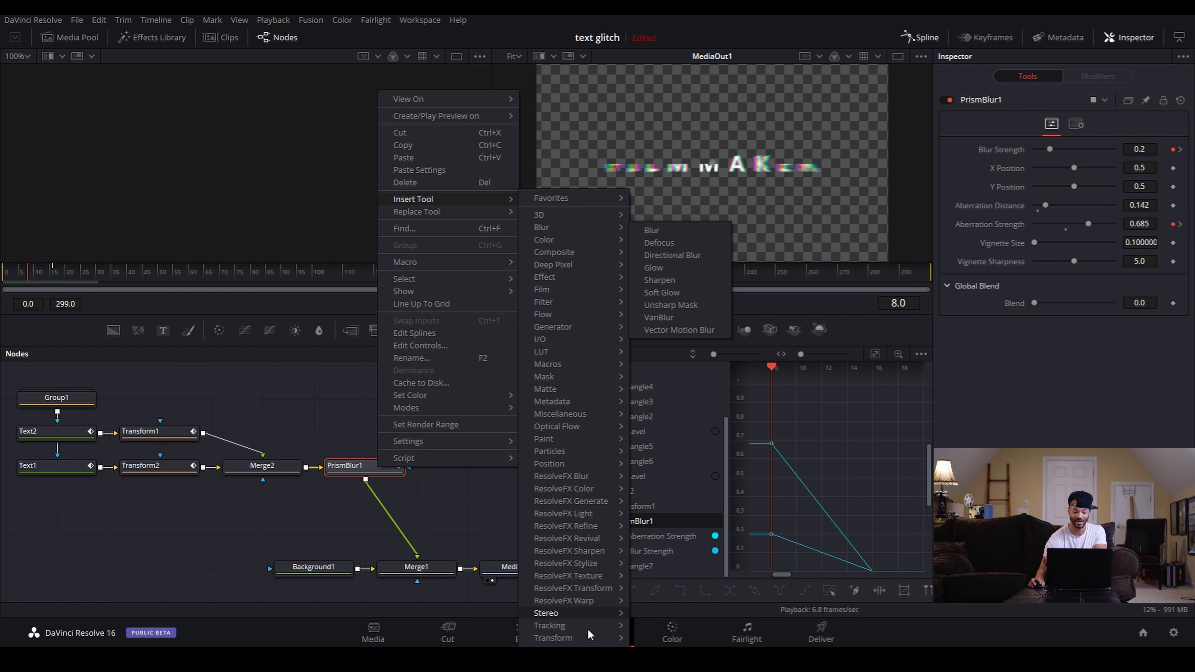
pyautogui.moveTo(593, 610)
pyautogui.moveTo(601, 475)
pyautogui.click(683, 528)
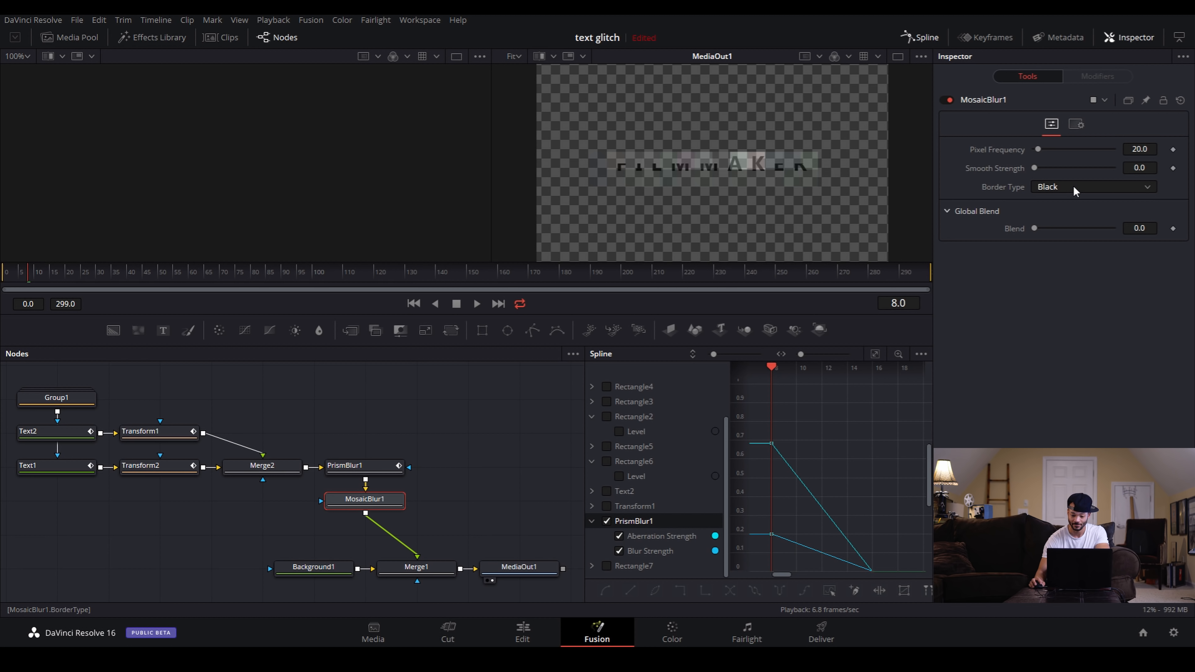
pyautogui.moveTo(1043, 150); pyautogui.dragTo(1091, 148)
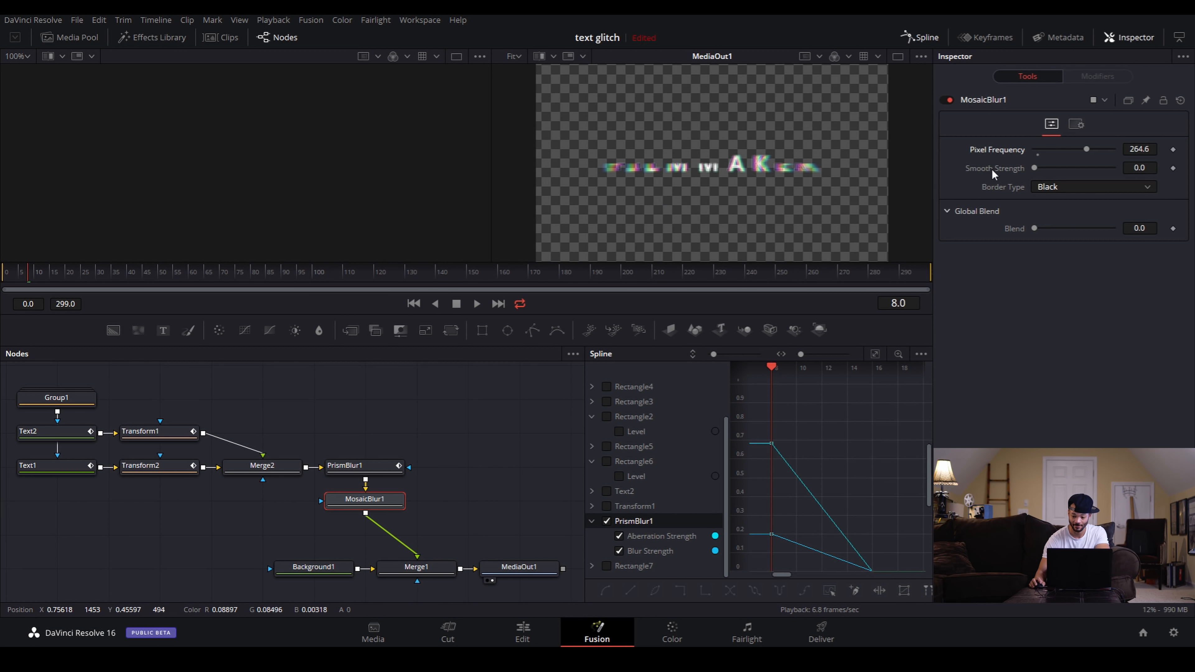
# Try out MosaicBlur1's Smooth Strength and its Reflect and Replicate border types, ending at 0.0 and Black.
pyautogui.moveTo(1034, 168)
pyautogui.mouseDown()
pyautogui.moveTo(1054, 169)
pyautogui.moveTo(1034, 168)
pyautogui.mouseUp()
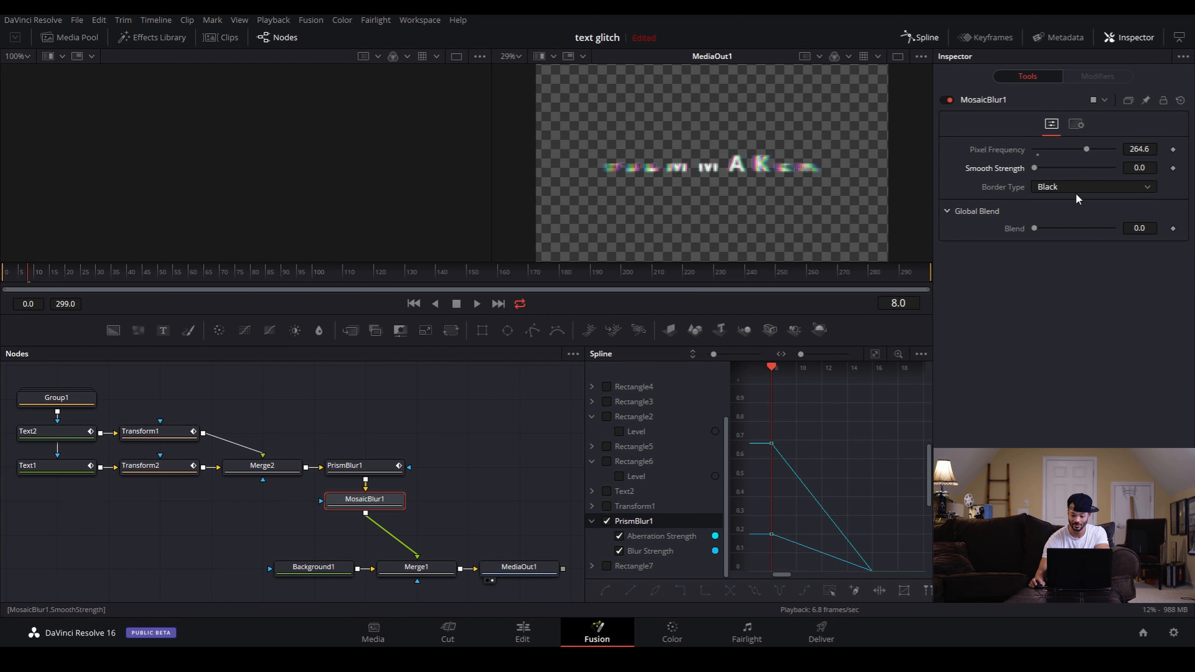
pyautogui.click(1072, 187)
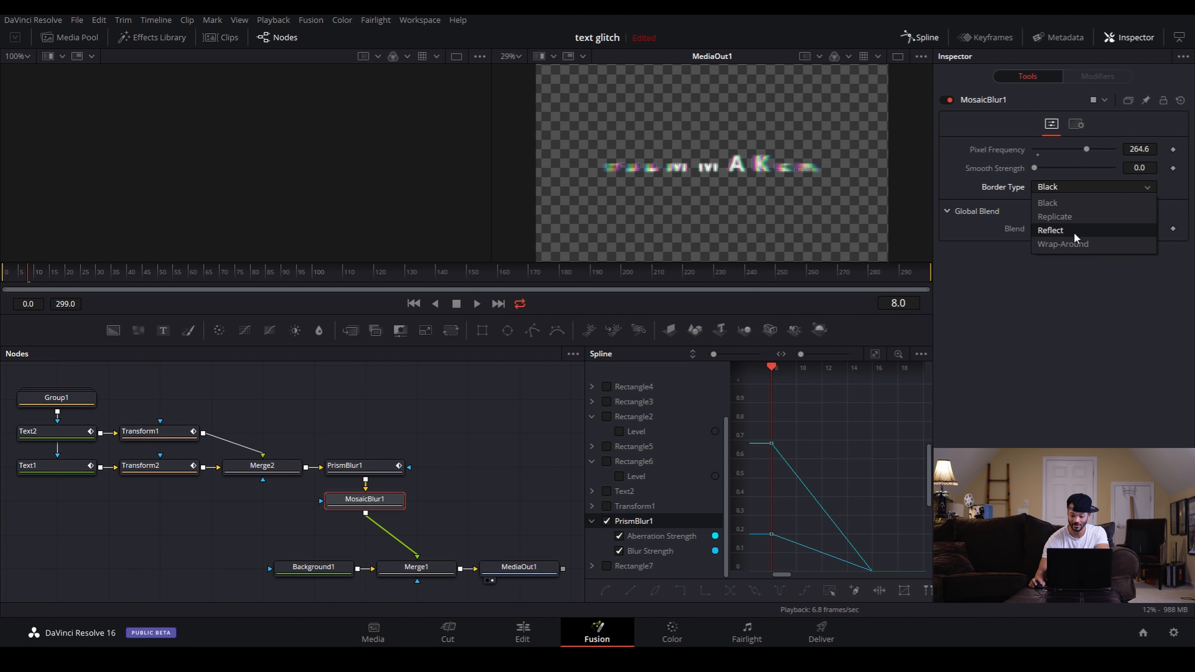
pyautogui.click(1073, 230)
pyautogui.click(1064, 187)
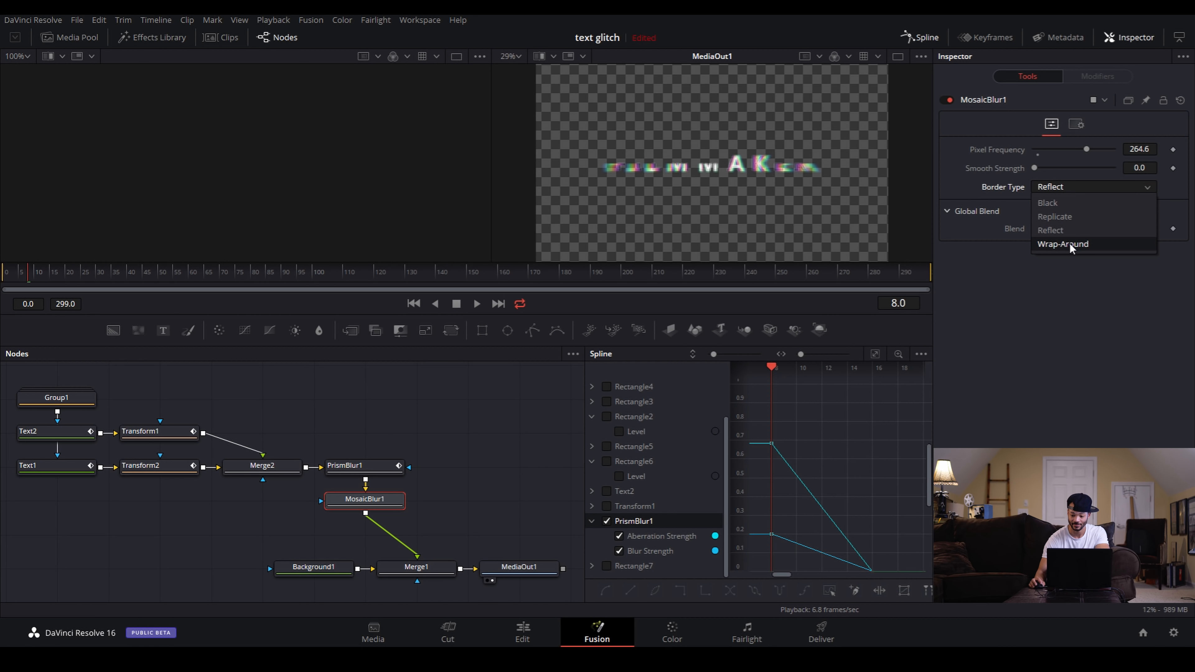
pyautogui.click(1069, 216)
pyautogui.click(1058, 185)
pyautogui.click(1058, 201)
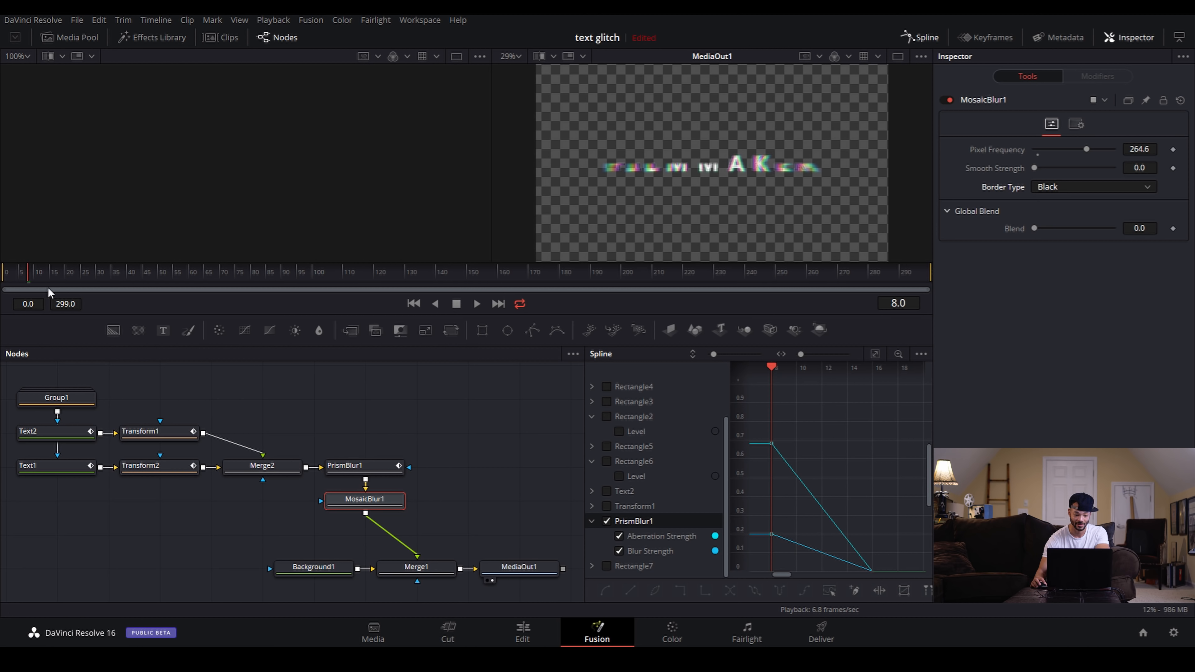
# Replay the opening frames to examine the mosaic blur on the flickering text.
pyautogui.click(13, 272)
pyautogui.press('space')
pyautogui.press('space')
pyautogui.click(17, 274)
pyautogui.press('space')
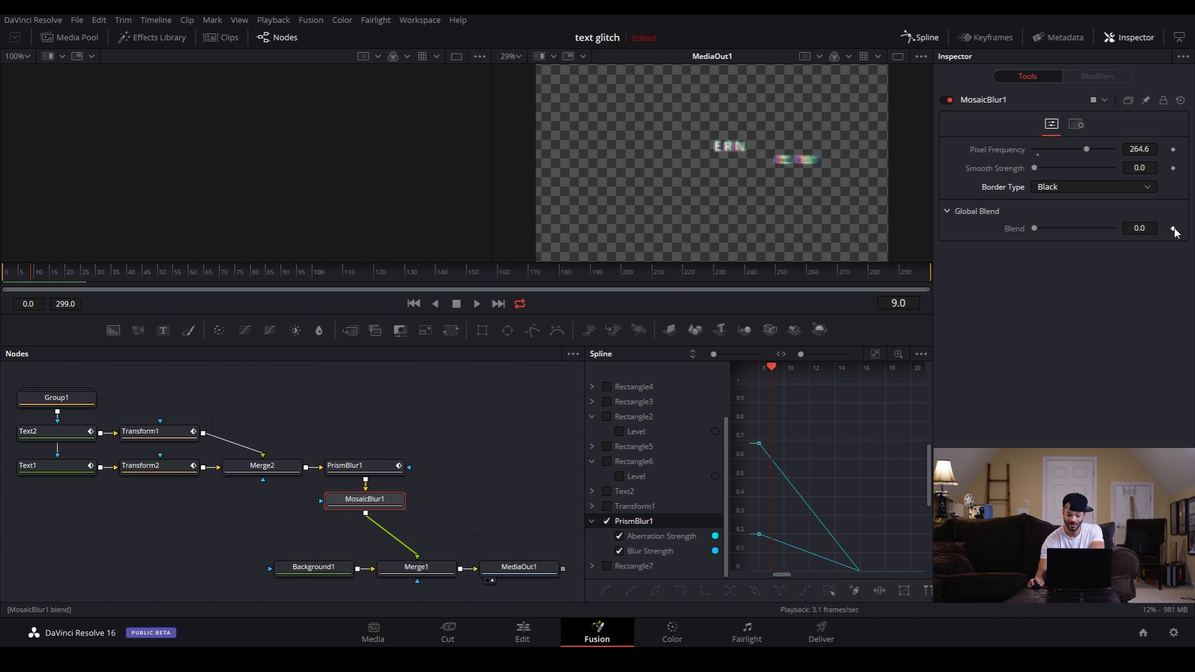
# At frame 4, keyframe MosaicBlur1's Global Blend at 0.
pyautogui.press('Left')
pyautogui.press('Left')
pyautogui.press('Left')
pyautogui.press('Left')
pyautogui.press('Left')
pyautogui.press('Left')
pyautogui.press('Left')
pyautogui.press('Left')
pyautogui.press('Left')
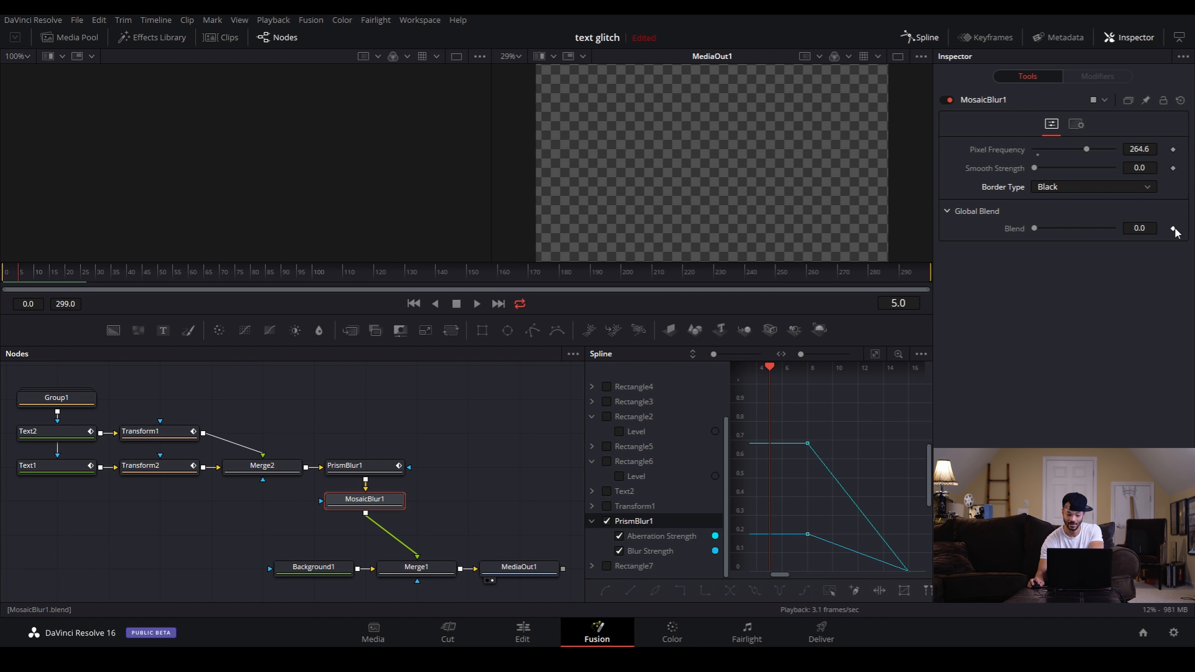
pyautogui.press('Left')
pyautogui.press('Right')
pyautogui.press('Right')
pyautogui.press('Right')
pyautogui.press('Right')
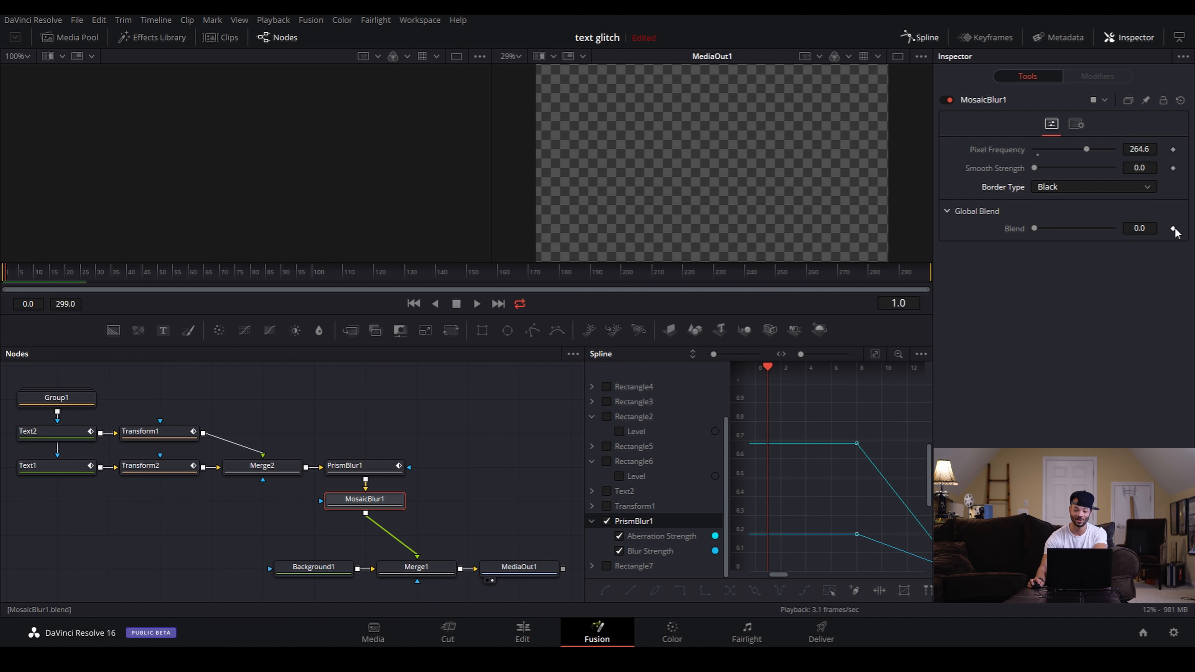
pyautogui.press('Left')
pyautogui.press('Right')
pyautogui.press('Right')
pyautogui.click(1173, 230)
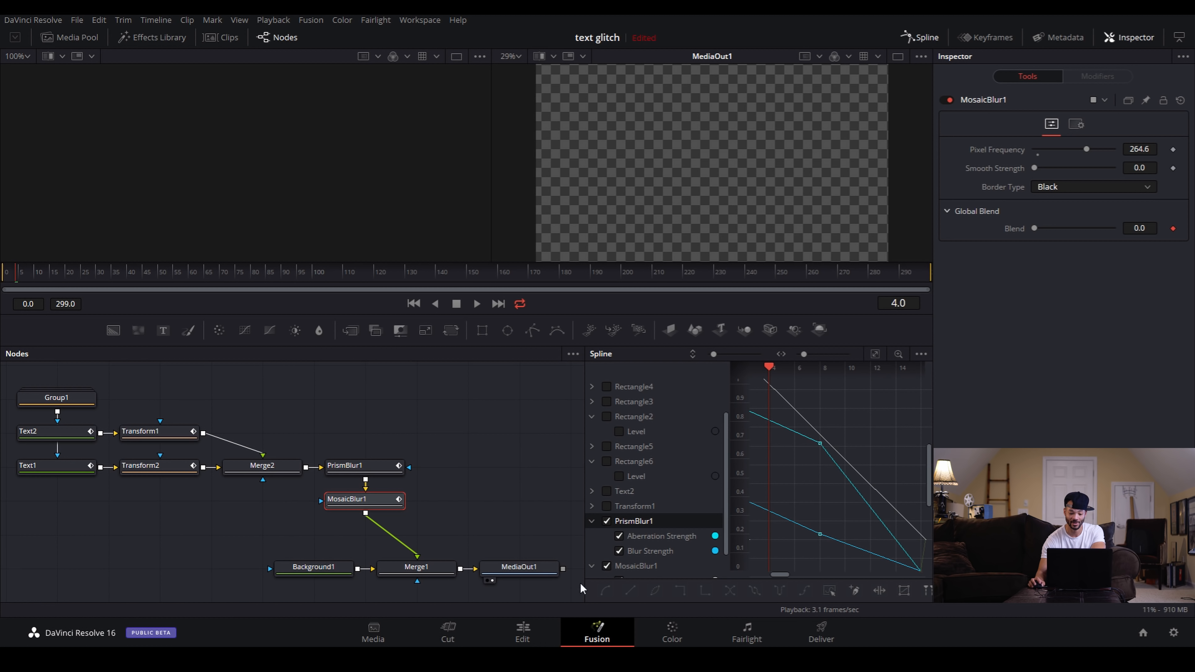
# Show MosaicBlur1's Blend curve instead of PrismBlur1's curves in the Spline editor, and set Blend to 1.0 at frame 10.
pyautogui.click(607, 520)
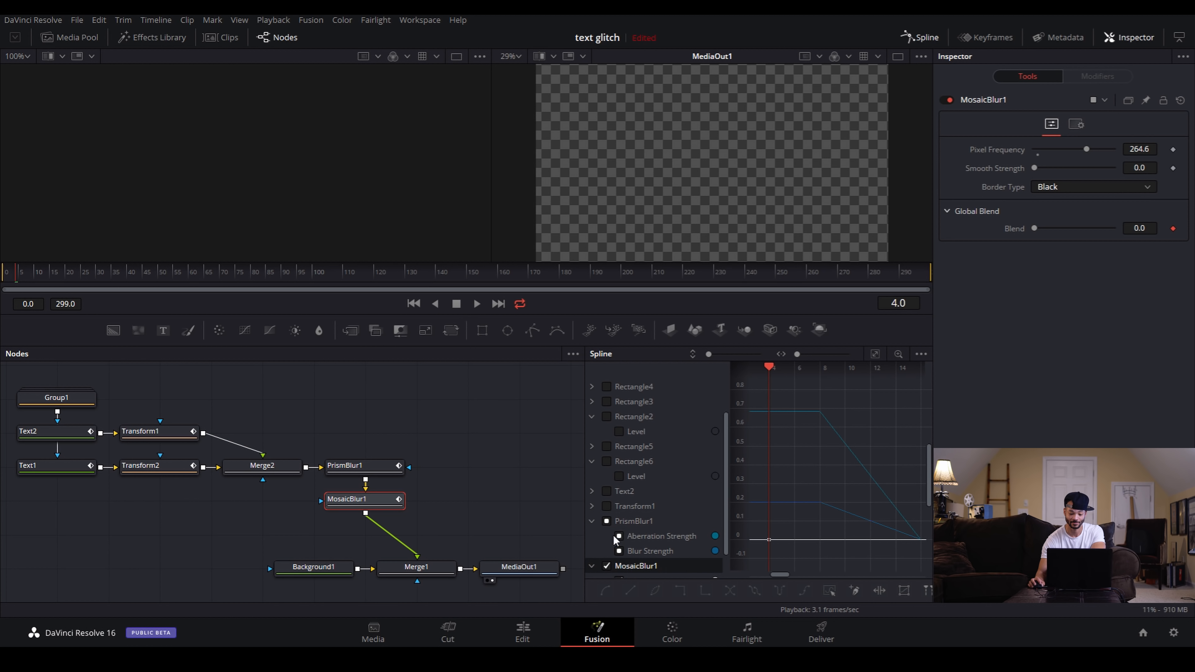
pyautogui.scroll(-1, 655, 523)
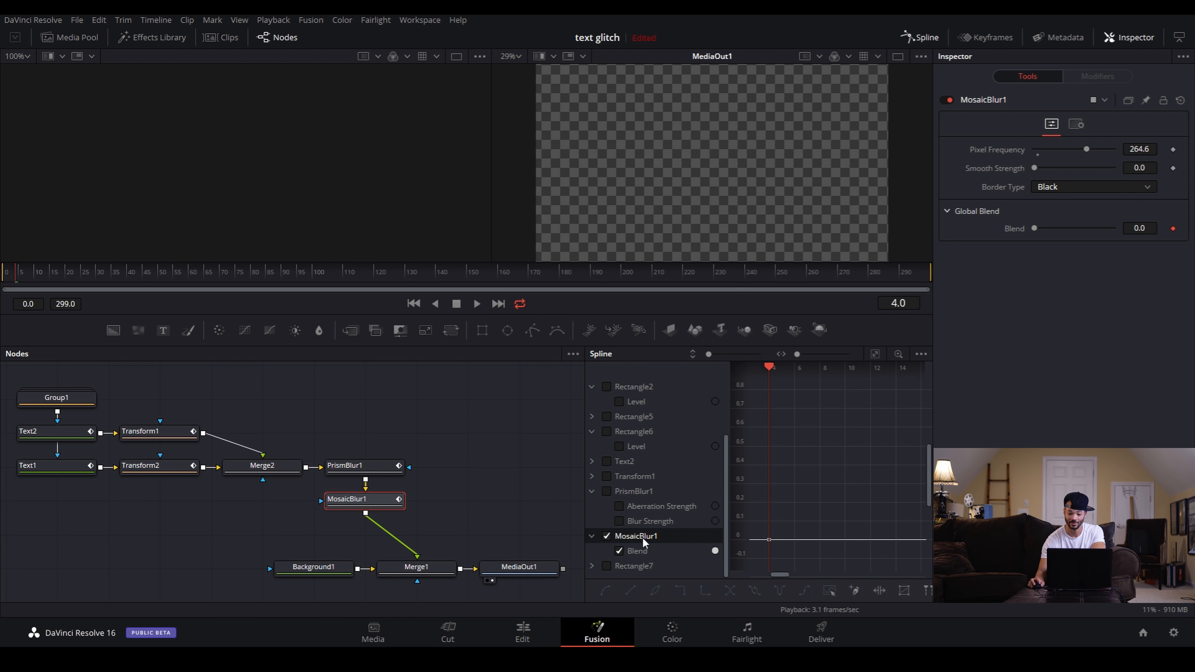
pyautogui.press('Right')
pyautogui.press('Right')
pyautogui.hotkey('shift', 'Right')
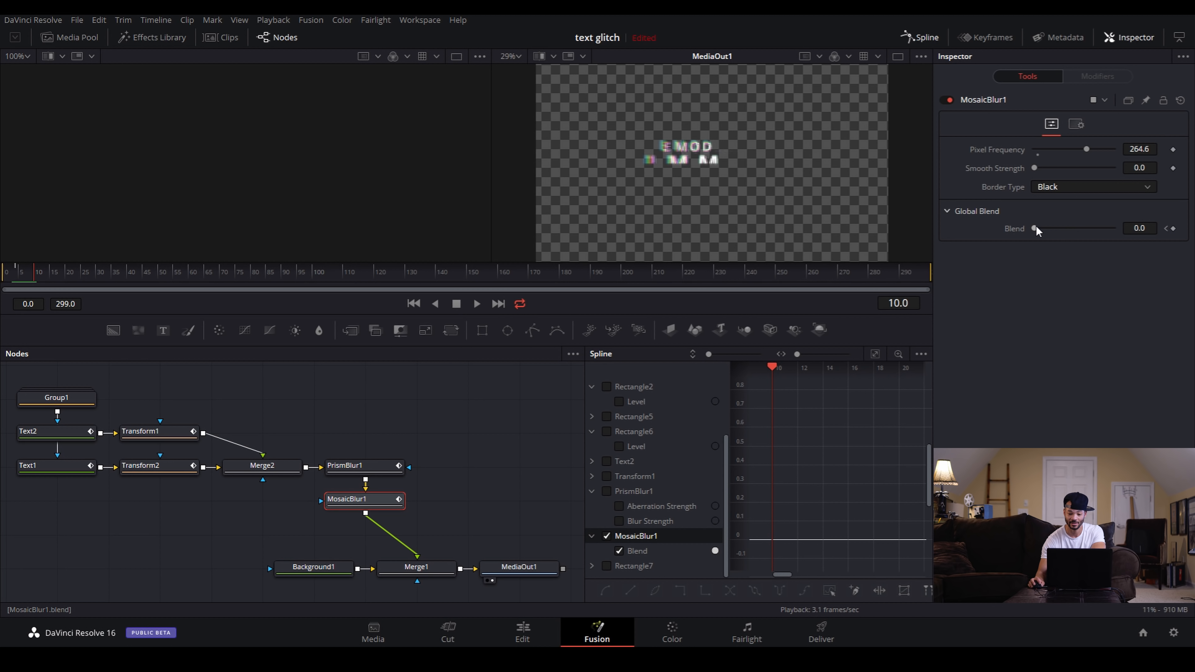
pyautogui.moveTo(1035, 228); pyautogui.dragTo(1121, 230)
# Set MosaicBlur1's Blend to 0 at frame 12 and back to 1.0 at frame 15.
pyautogui.press('Right')
pyautogui.press('Right')
pyautogui.press('Right')
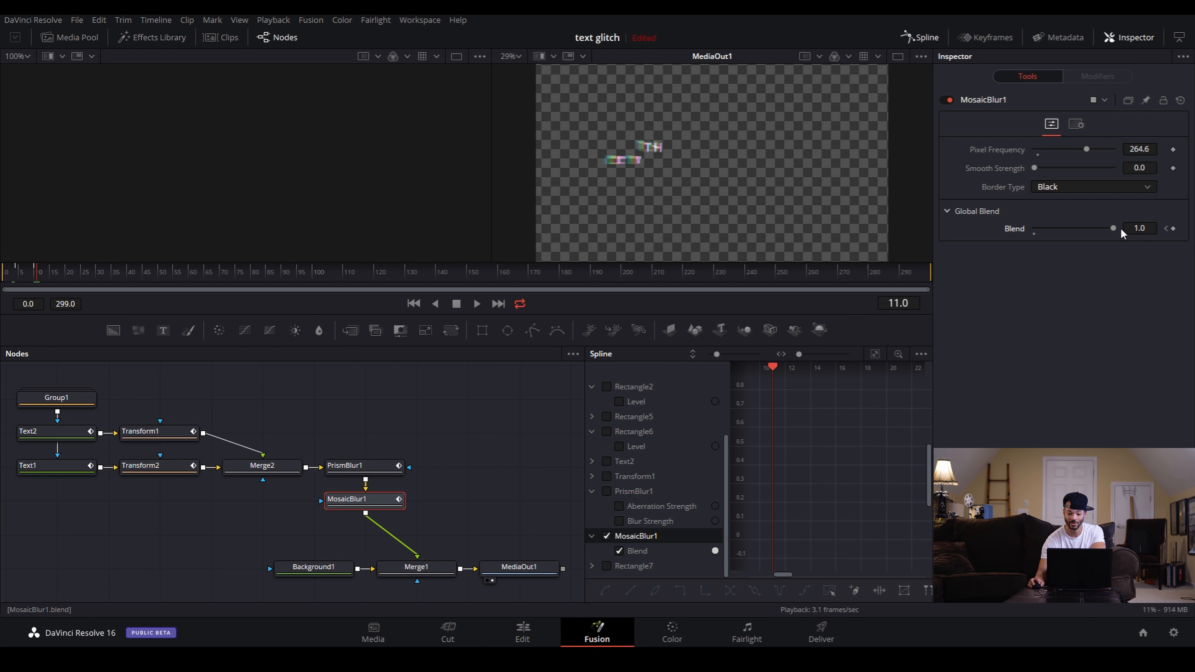
pyautogui.press('Left')
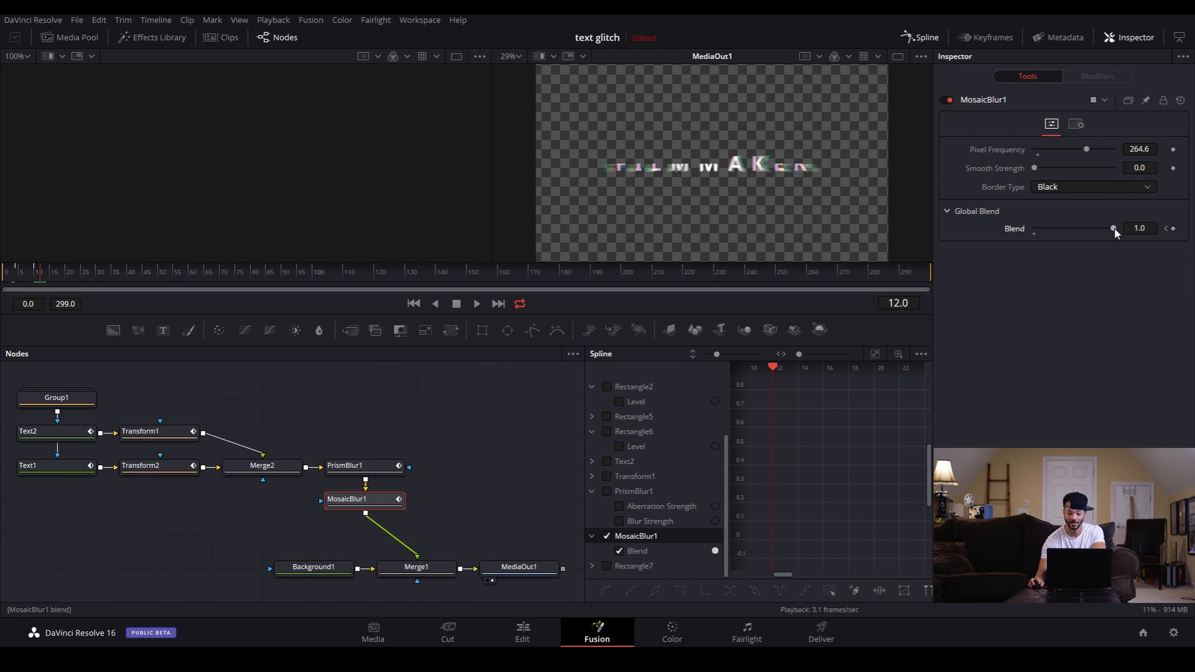
pyautogui.moveTo(1113, 228); pyautogui.dragTo(1035, 229)
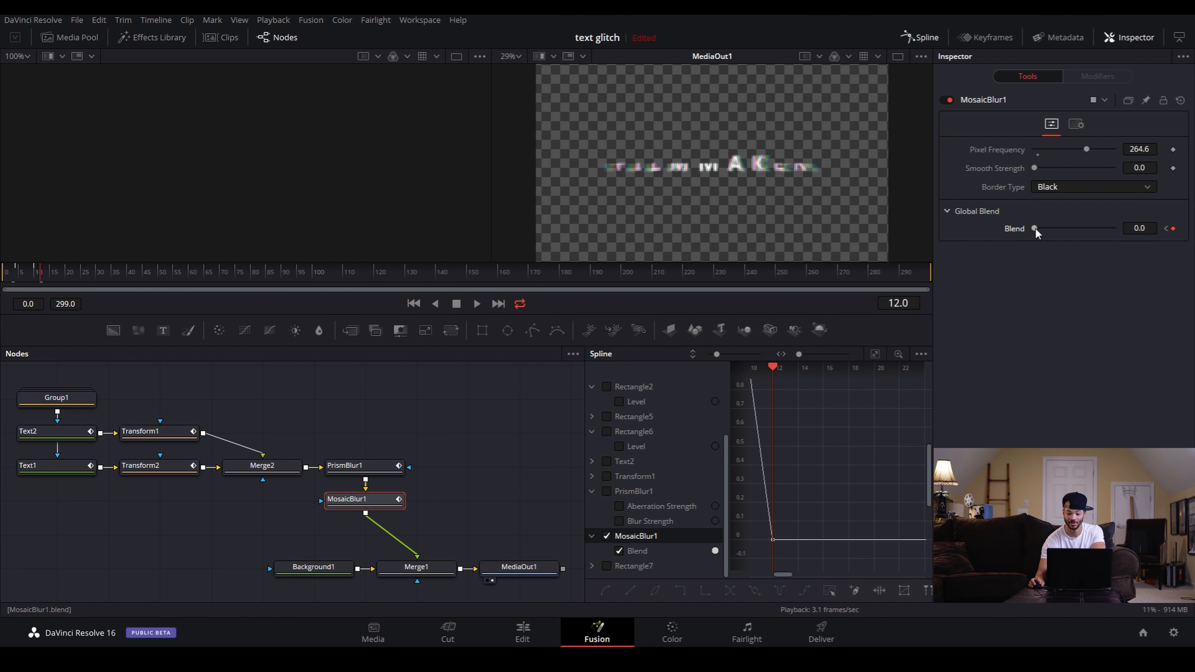
pyautogui.press('Right')
pyautogui.press('Right')
pyautogui.press('Right')
pyautogui.moveTo(1036, 228); pyautogui.dragTo(1113, 228)
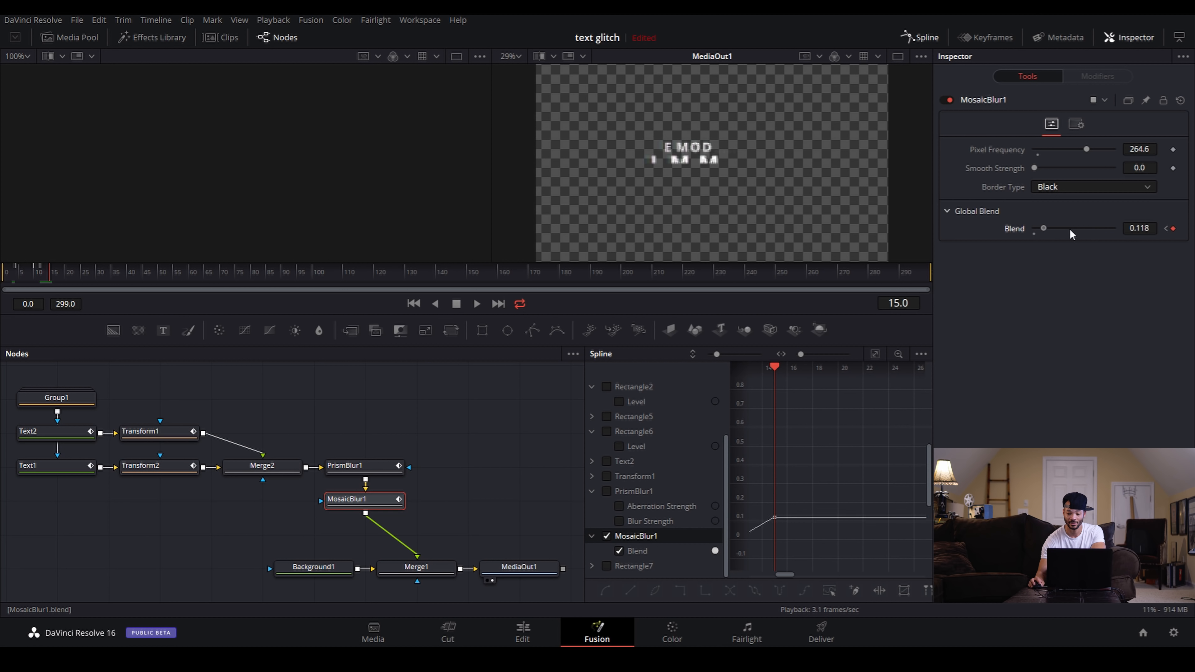
# Set MosaicBlur1's Blend to 0 at frame 16 and to 1.0 at frame 17.
pyautogui.press('Right')
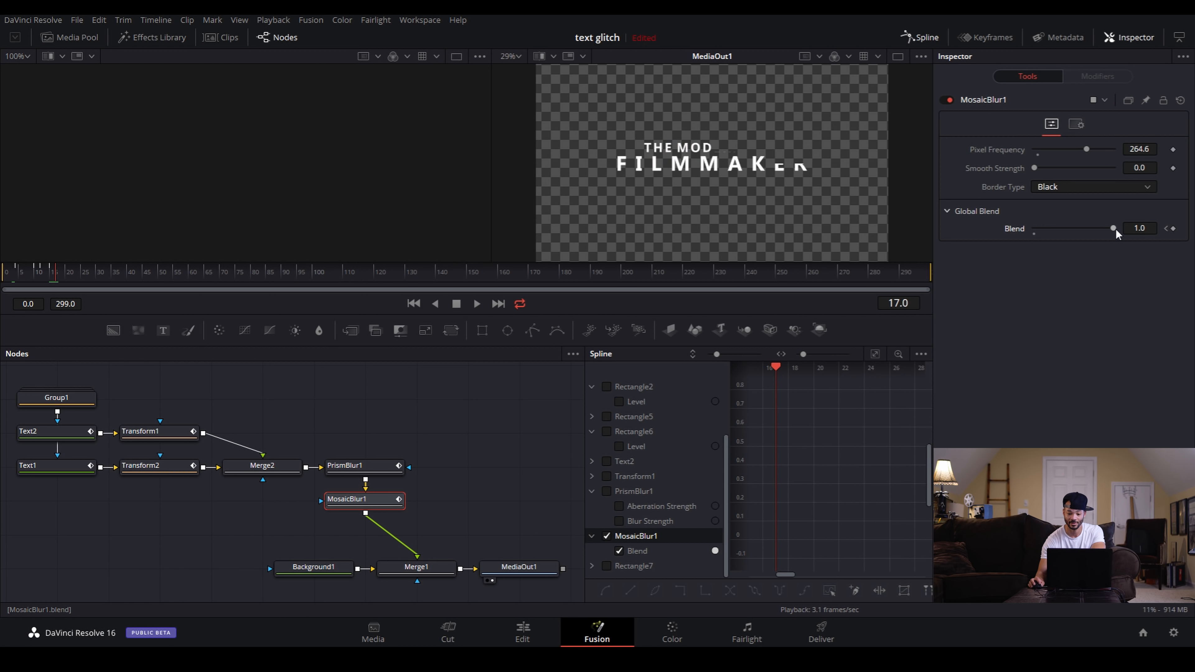
pyautogui.moveTo(1116, 228); pyautogui.dragTo(1141, 260)
pyautogui.press('Right')
pyautogui.press('Right')
pyautogui.press('Right')
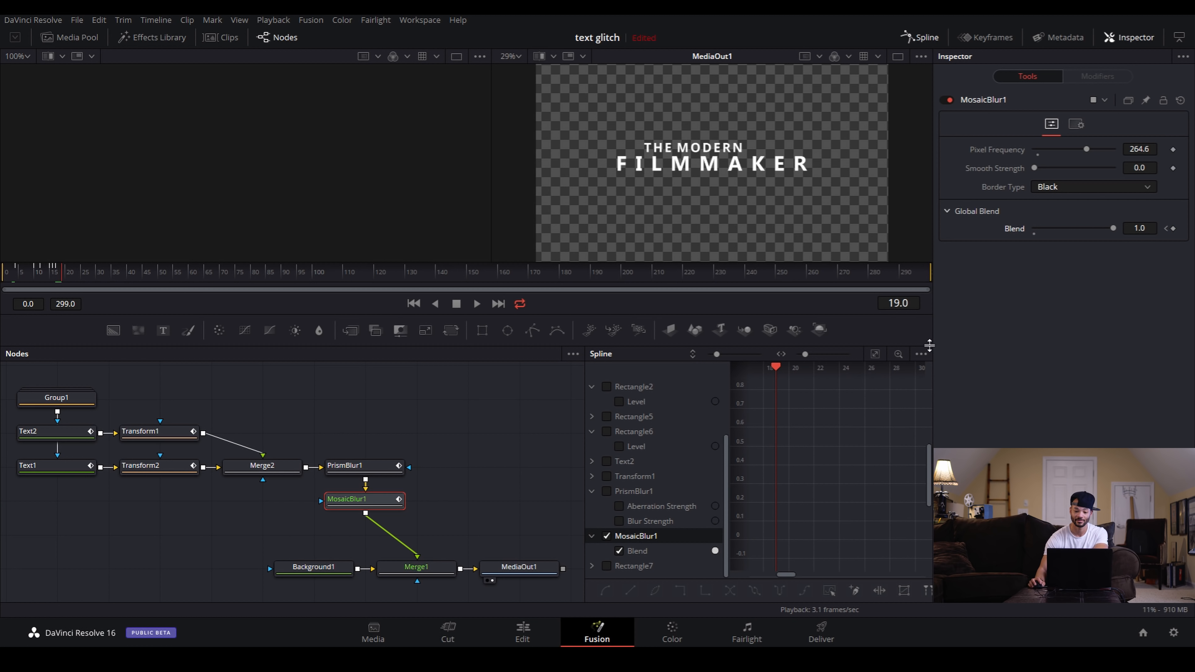
# With MediaOut1 selected, replay the animation from frame 0 to examine the flickering mosaic blur.
pyautogui.click(2, 291)
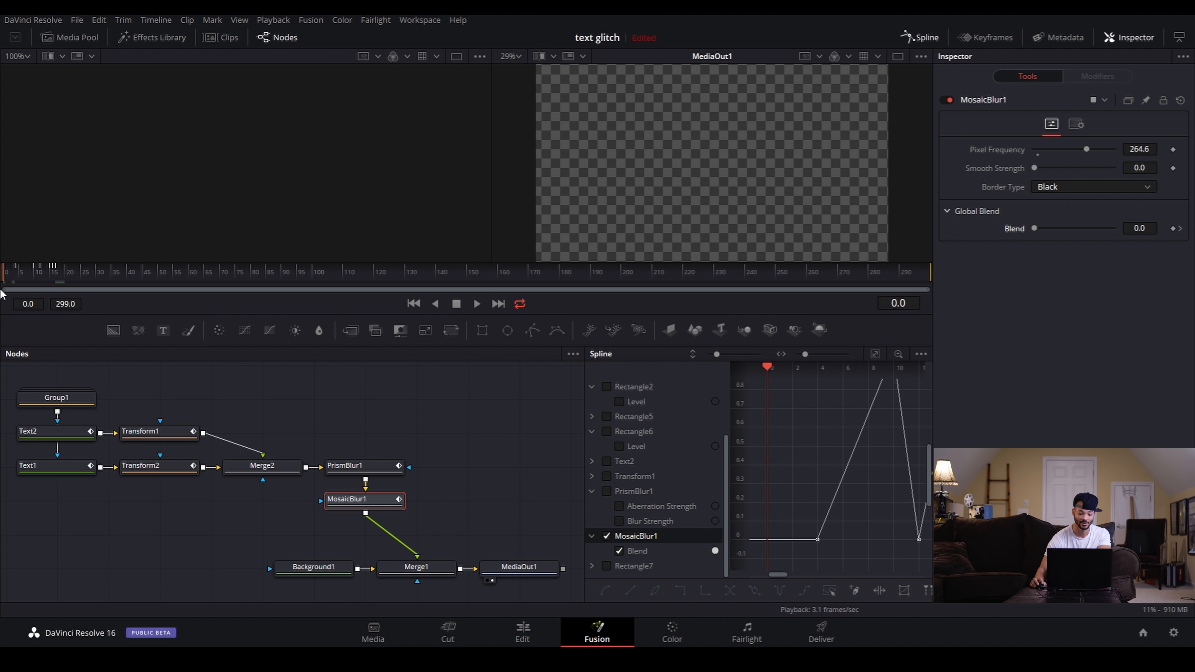
pyautogui.click(513, 568)
pyautogui.press('space')
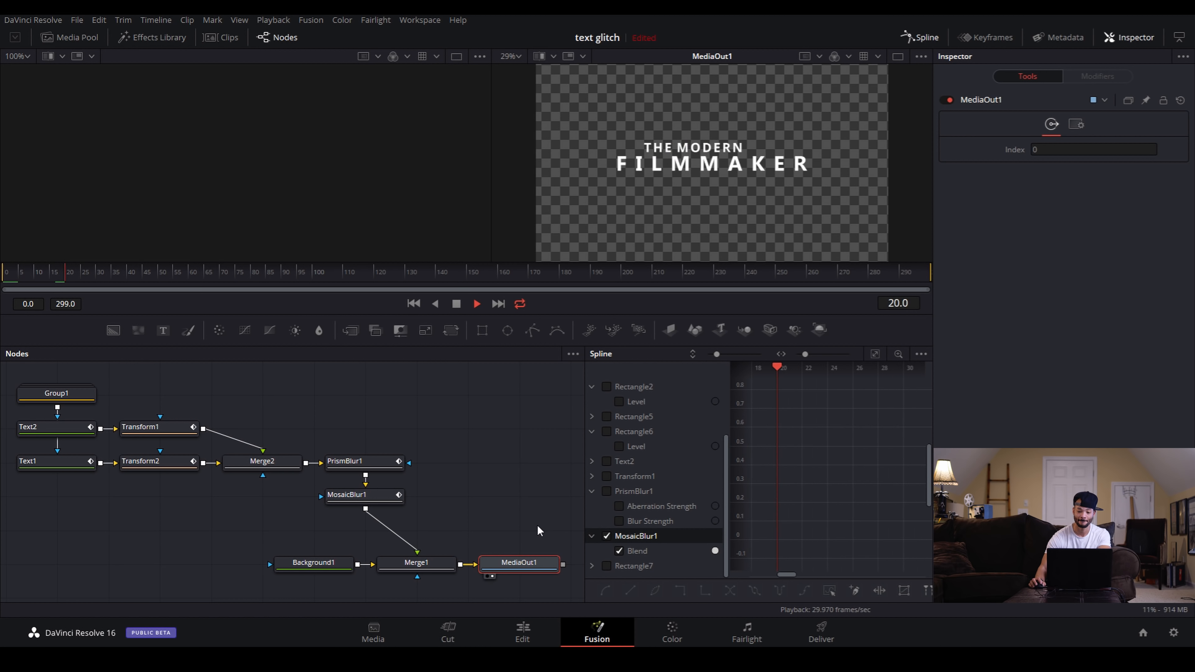
# At frame 11, reduce PrismBlur1's Aberration Distance to 0.05.
pyautogui.moveTo(22, 277)
pyautogui.mouseDown()
pyautogui.moveTo(62, 282)
pyautogui.moveTo(39, 277)
pyautogui.mouseUp()
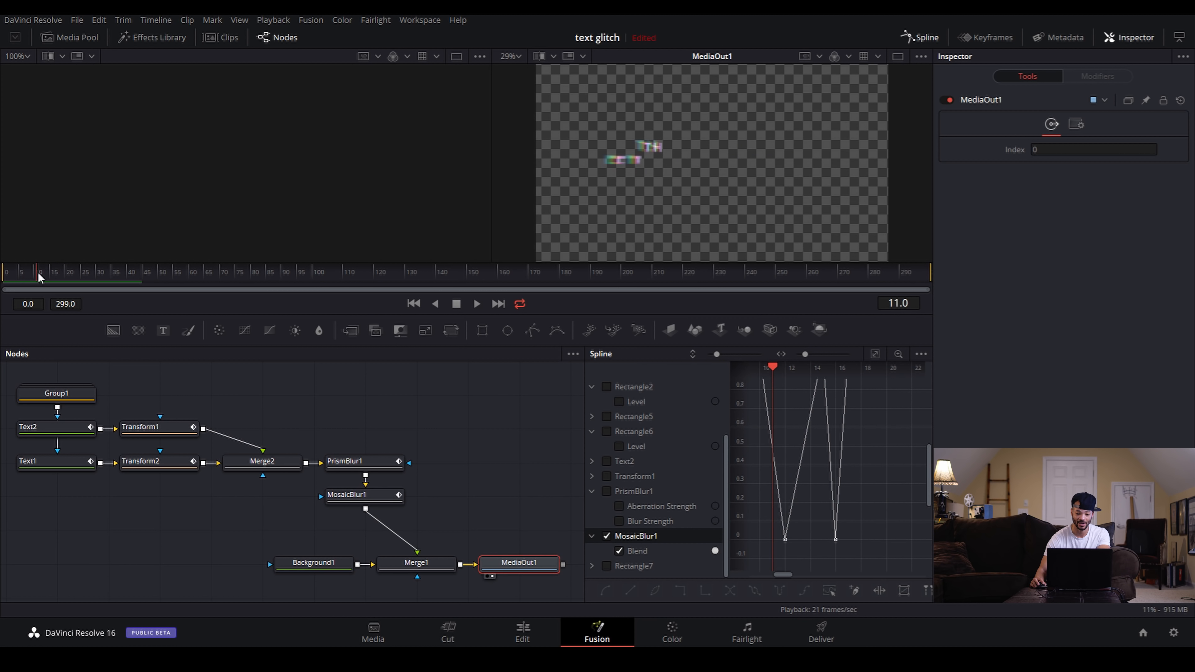
pyautogui.click(345, 467)
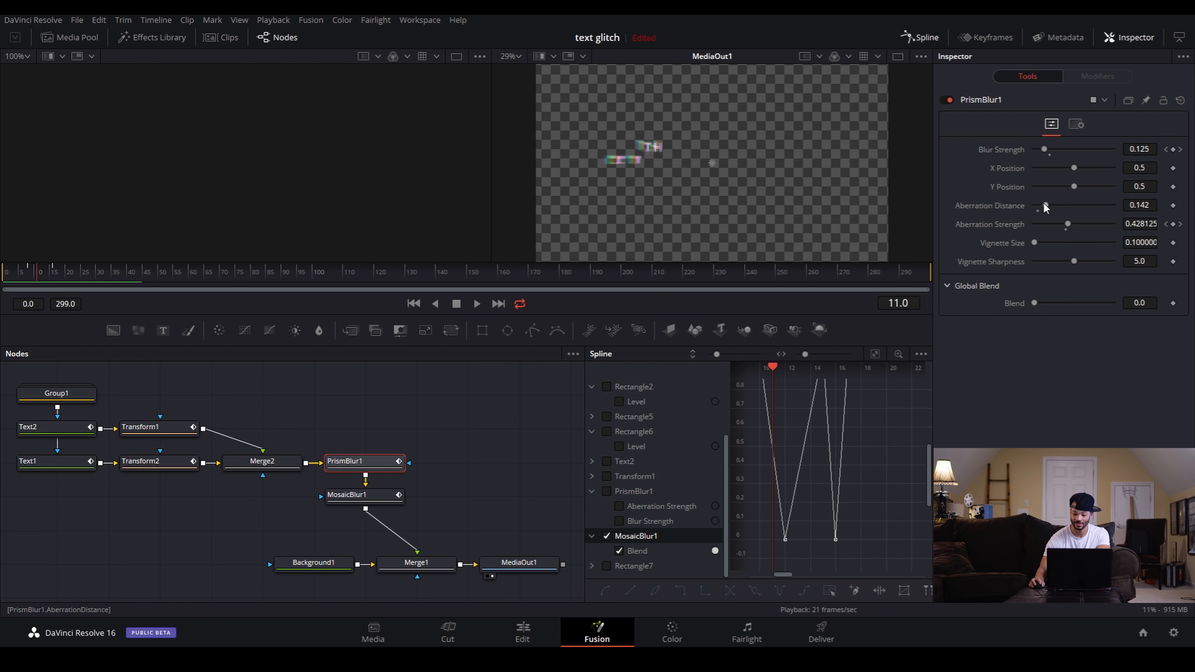
pyautogui.moveTo(1044, 207); pyautogui.dragTo(1040, 210)
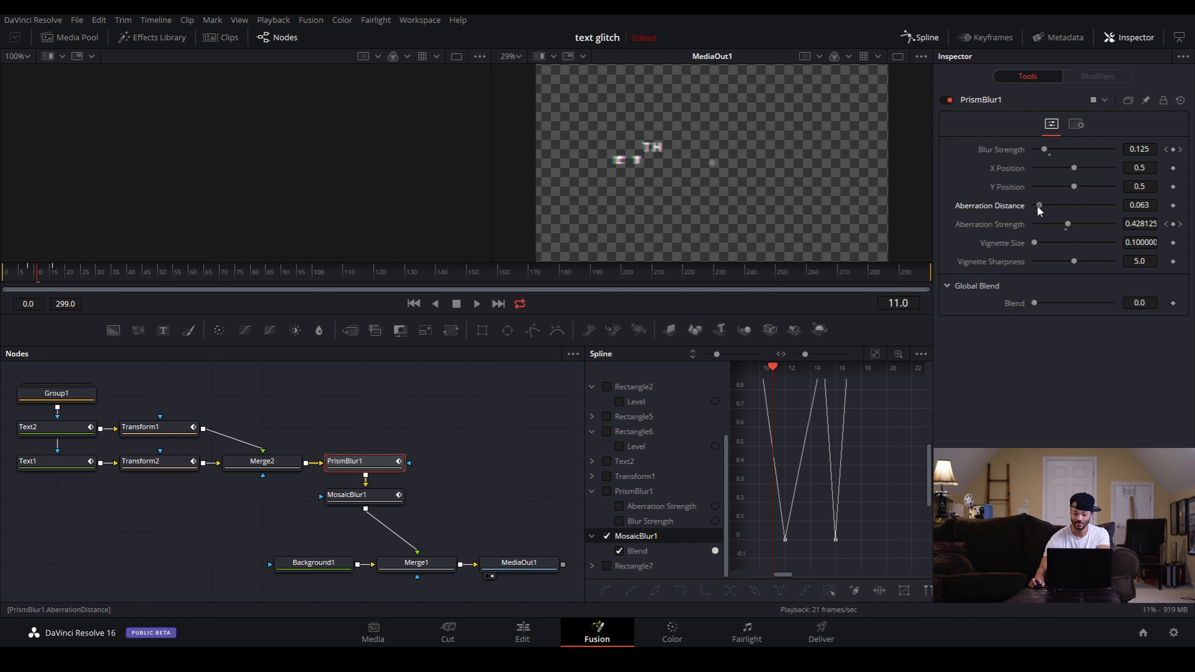
pyautogui.moveTo(1037, 206); pyautogui.dragTo(1037, 210)
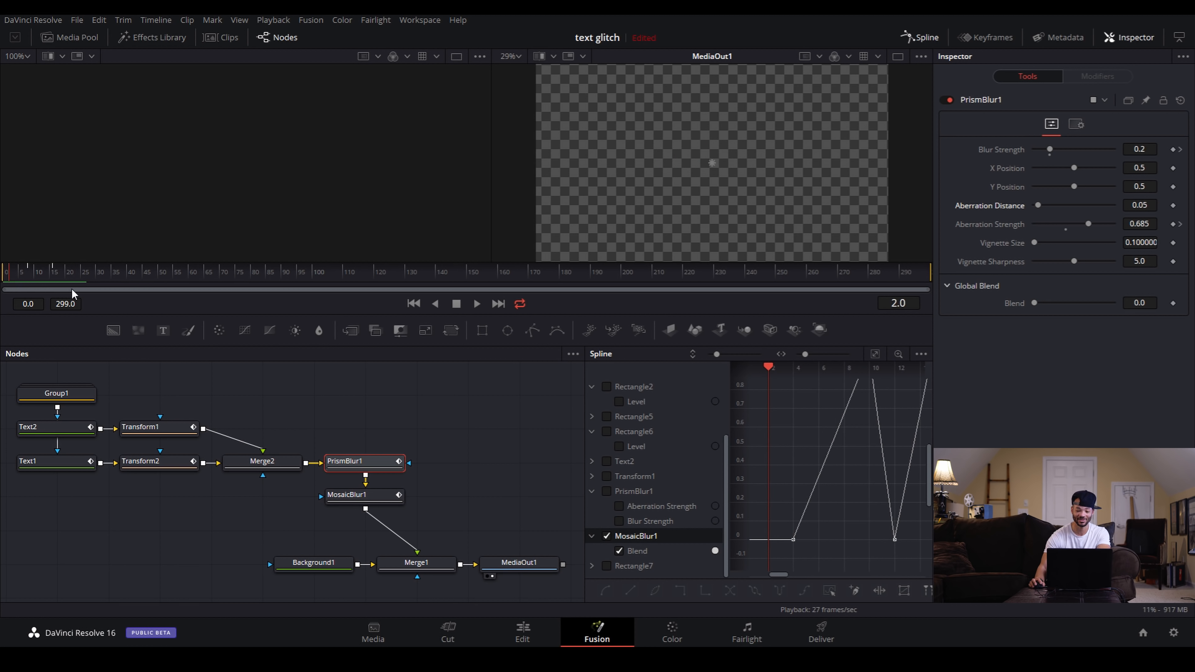
# Review the opening from frame 0 and stop at frame 15 to examine the reduced aberration.
pyautogui.click(3, 277)
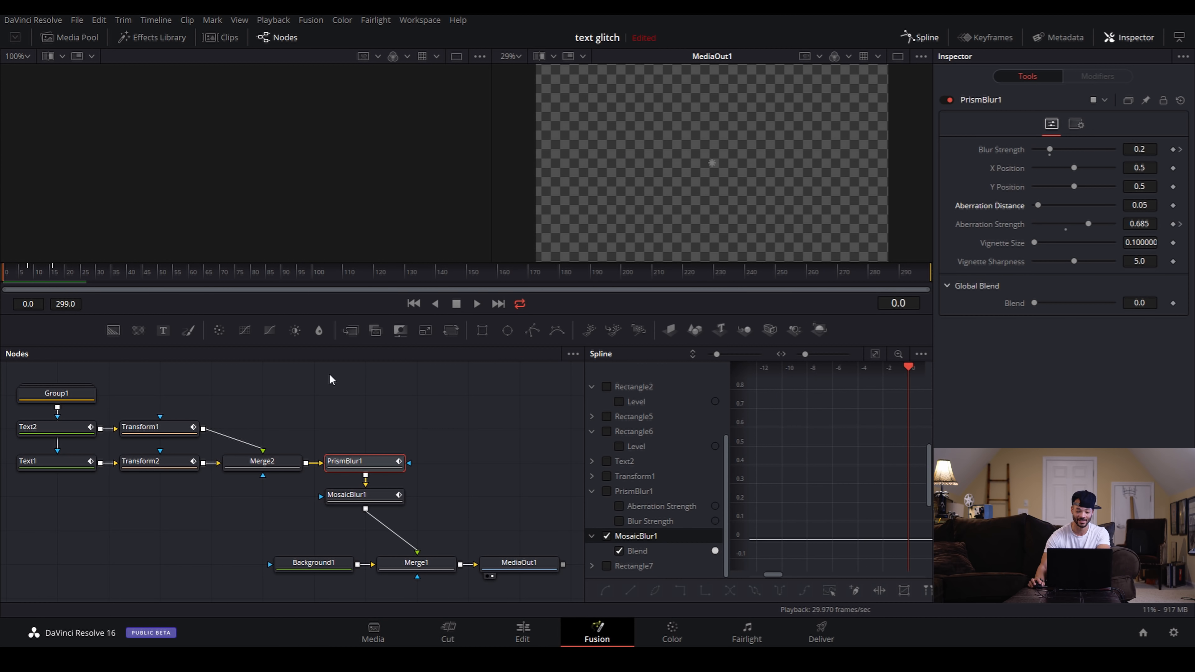
pyautogui.click(19, 278)
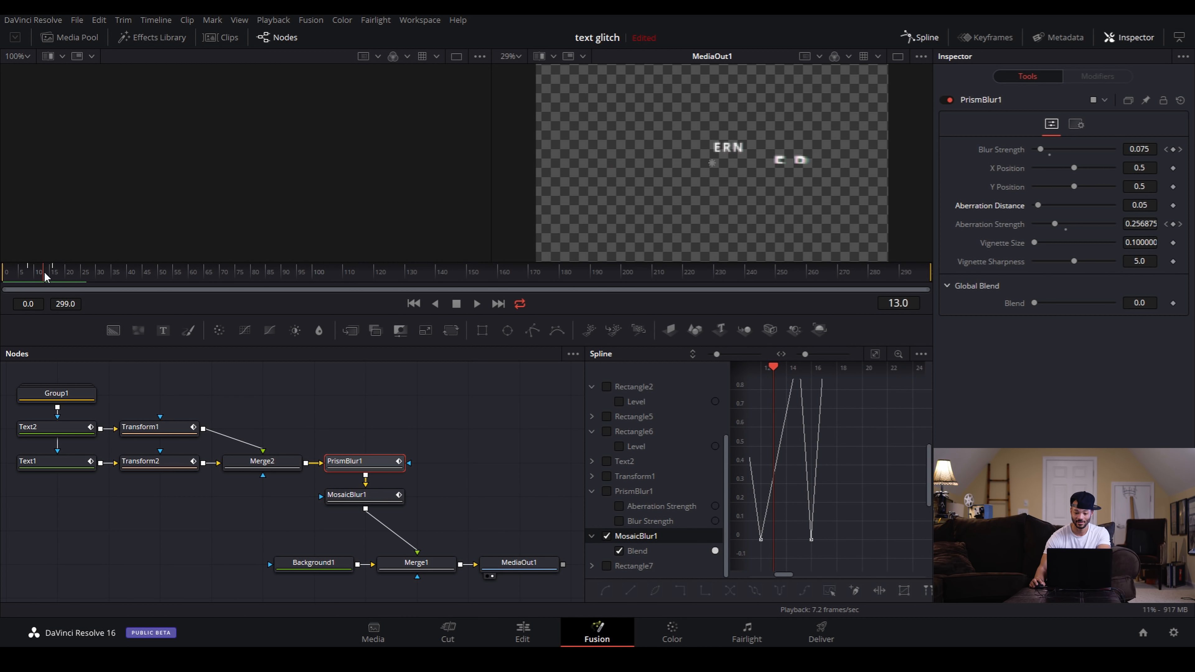
pyautogui.moveTo(45, 276); pyautogui.dragTo(53, 276)
# Insert a Duplicate effect node between MosaicBlur1 and Merge1.
pyautogui.click(391, 495)
pyautogui.moveTo(469, 424); pyautogui.dragTo(375, 507)
pyautogui.click(375, 502)
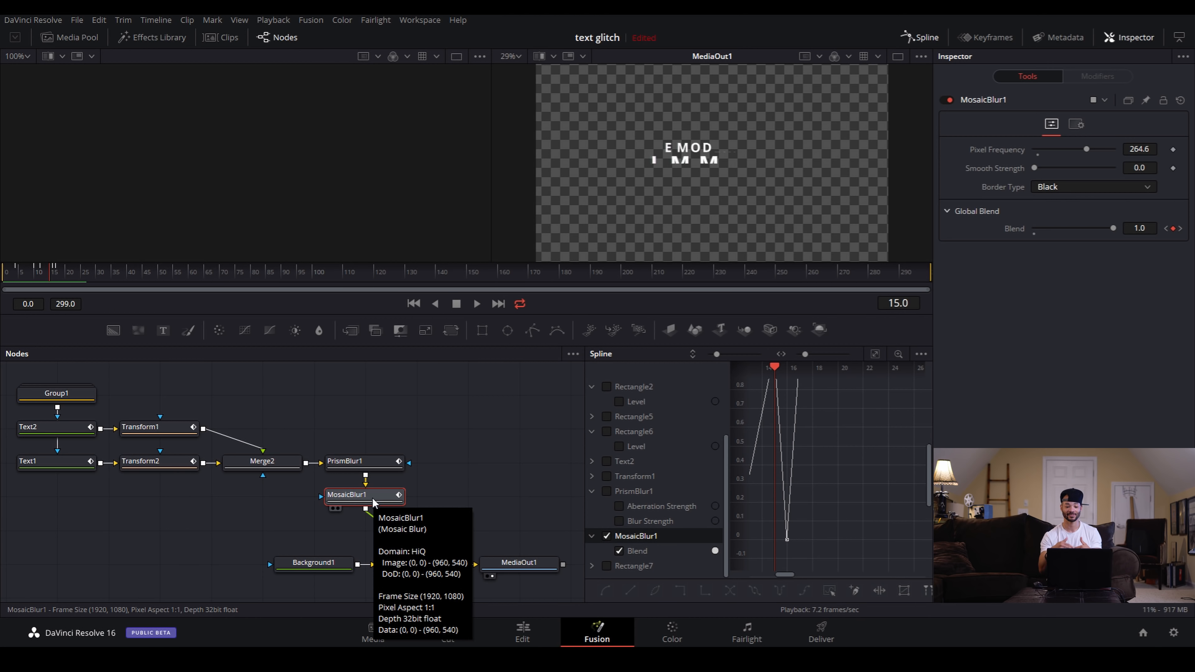
pyautogui.rightClick(374, 503)
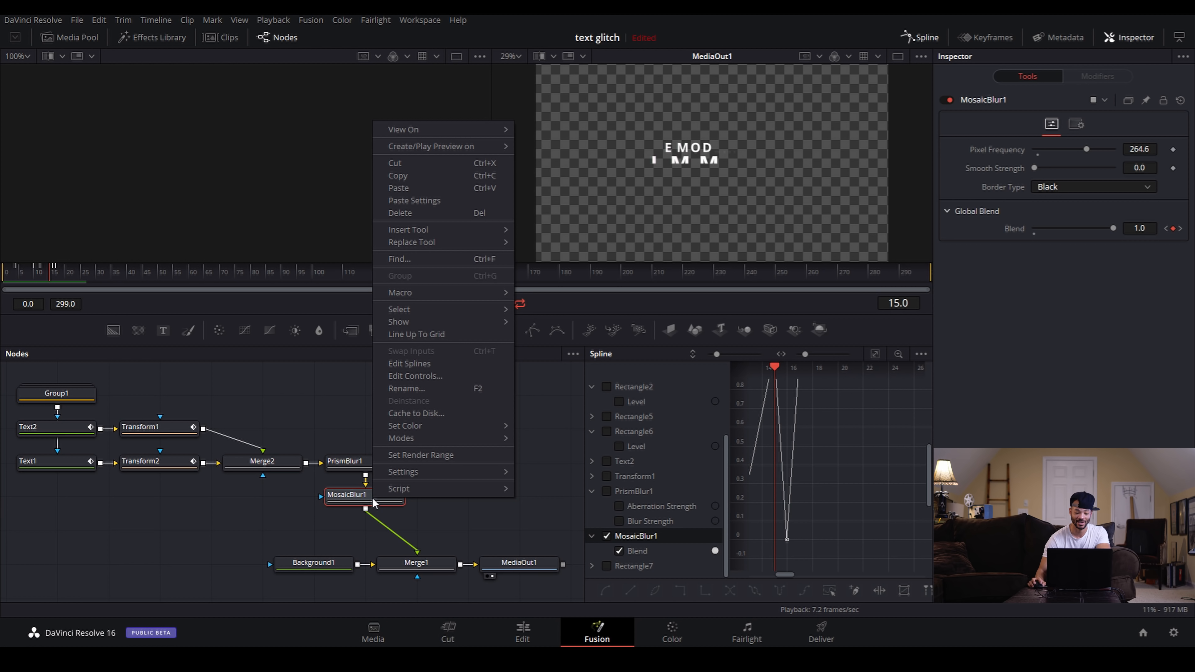
pyautogui.click(362, 500)
pyautogui.rightClick(362, 499)
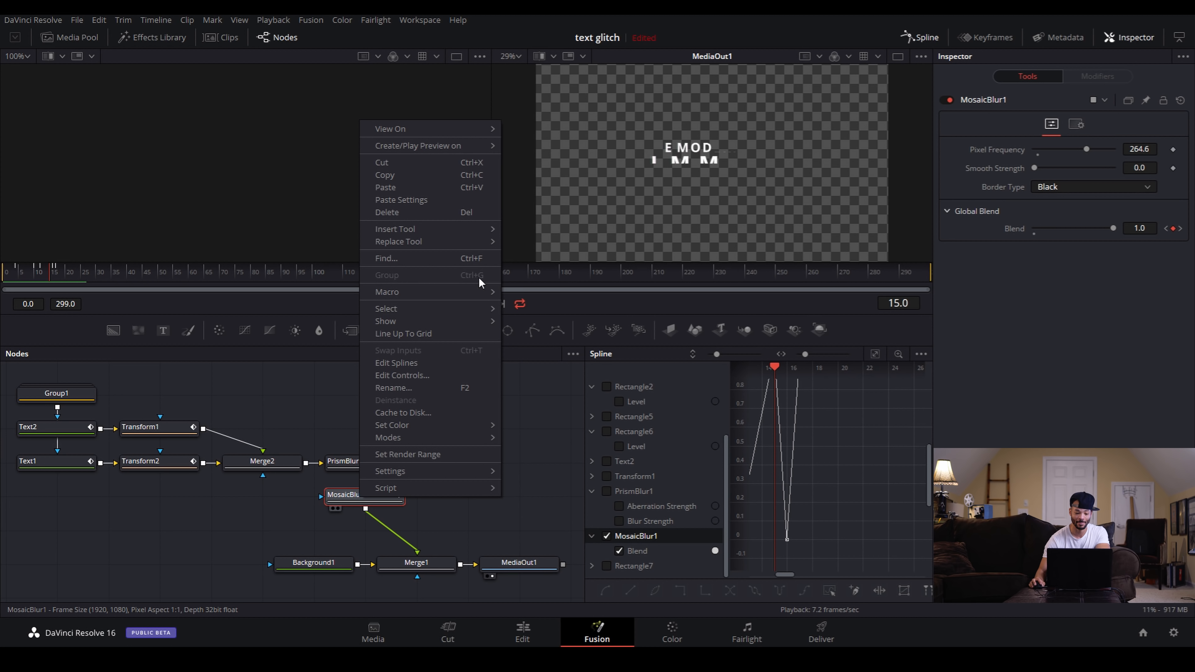
pyautogui.moveTo(484, 230)
pyautogui.moveTo(574, 277)
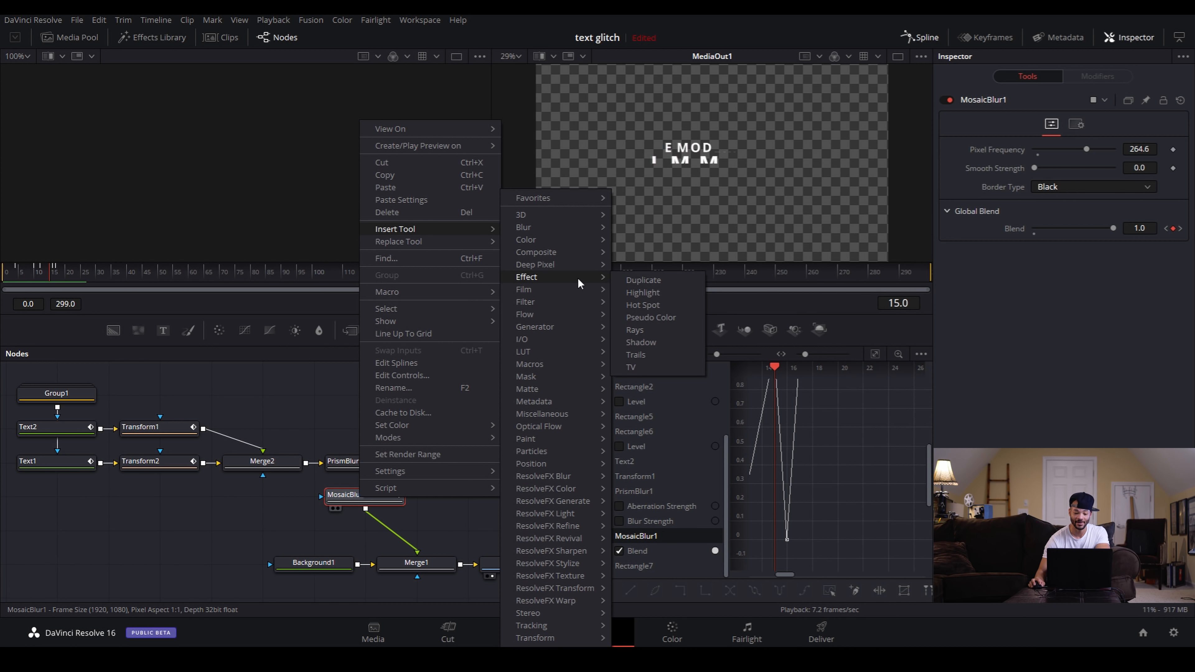
pyautogui.click(695, 285)
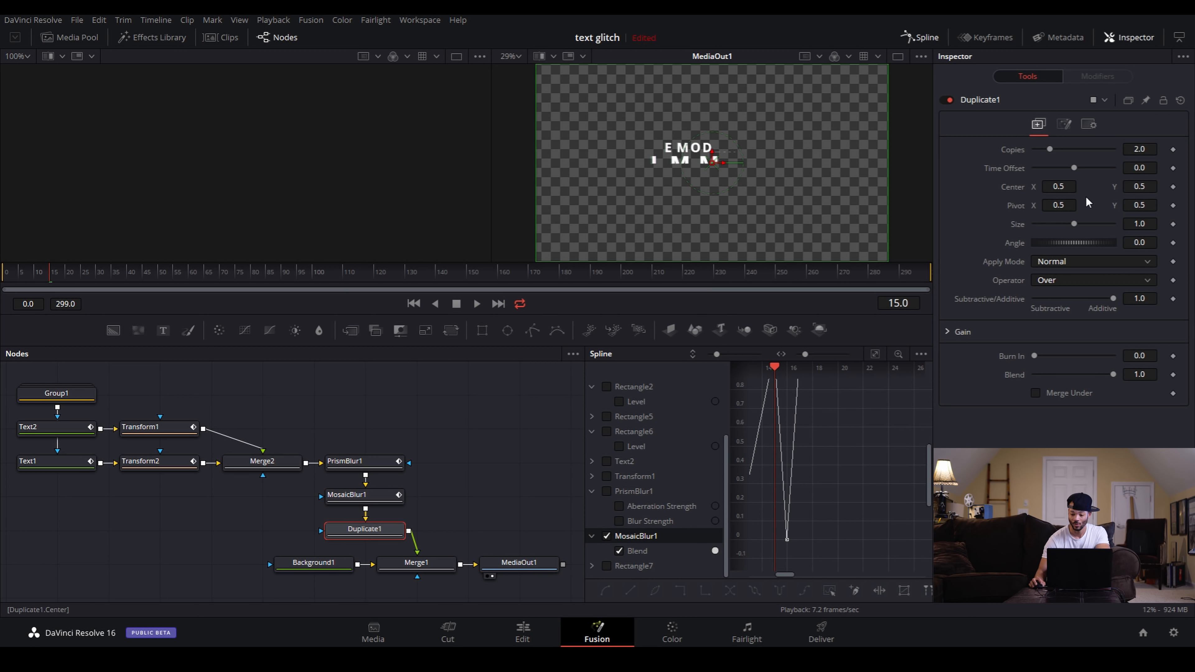
# Set Duplicate1's Copies to 3 and its Pivot X to 0.5.
pyautogui.click(1144, 149)
pyautogui.write('3')
pyautogui.press('Tab')
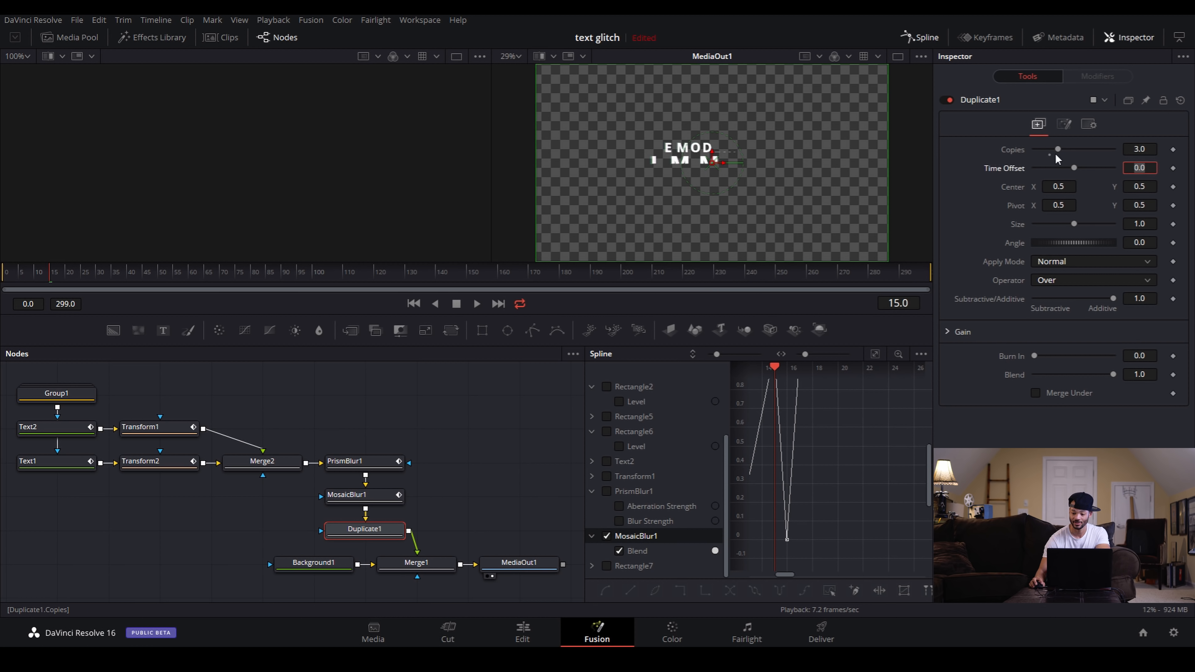
pyautogui.click(987, 213)
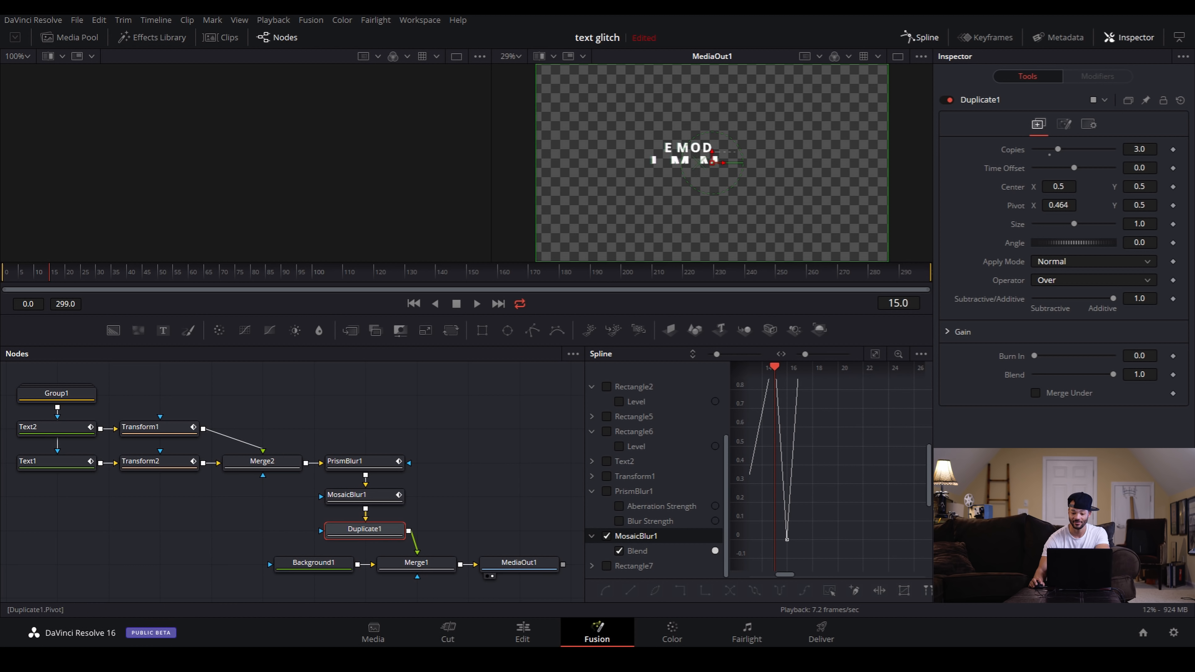
pyautogui.click(1059, 205)
pyautogui.write('0.5')
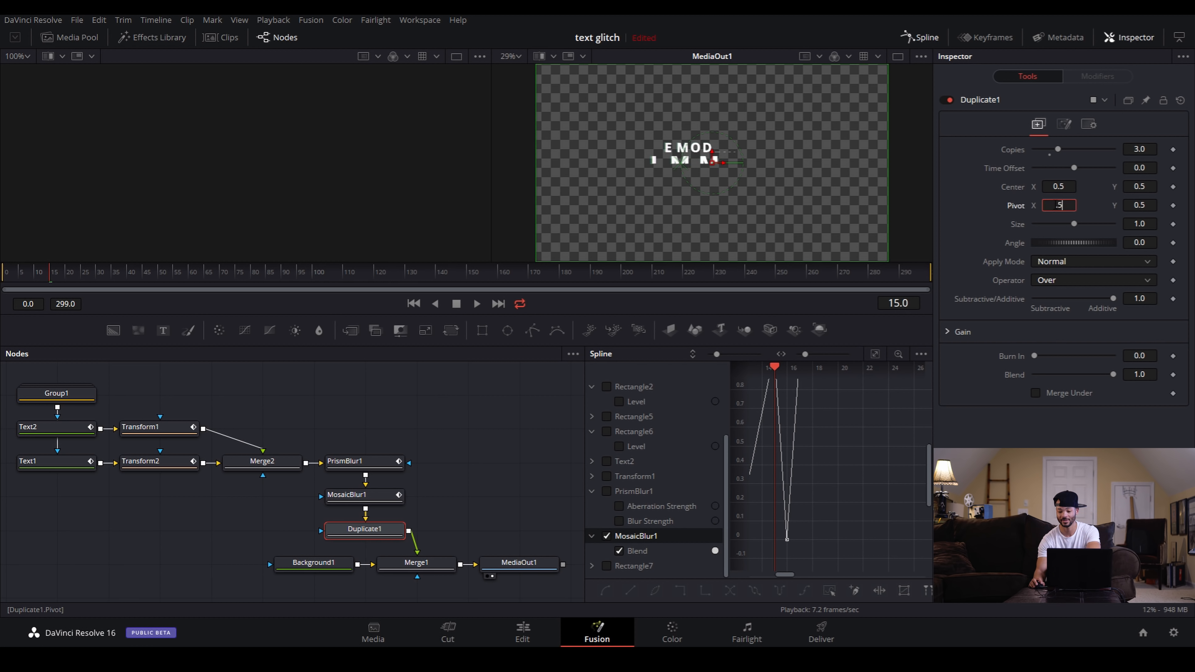
pyautogui.press('Tab')
pyautogui.press('Return')
# Try offsetting Duplicate1's copies with Center X 0.638 and Y 0.6, and preview the opening frames.
pyautogui.moveTo(1067, 187); pyautogui.dragTo(1155, 186)
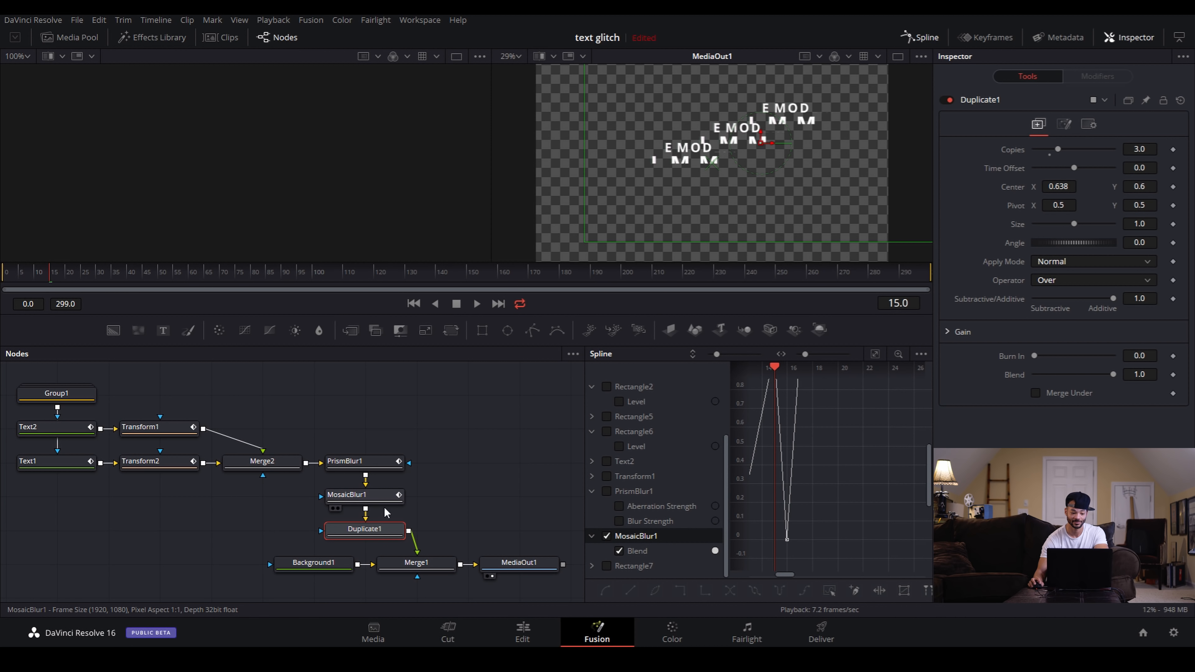
pyautogui.moveTo(24, 271)
pyautogui.mouseDown()
pyautogui.moveTo(67, 284)
pyautogui.moveTo(3, 292)
pyautogui.moveTo(29, 280)
pyautogui.moveTo(3, 277)
pyautogui.moveTo(34, 279)
pyautogui.mouseUp()
pyautogui.press('space')
pyautogui.press('space')
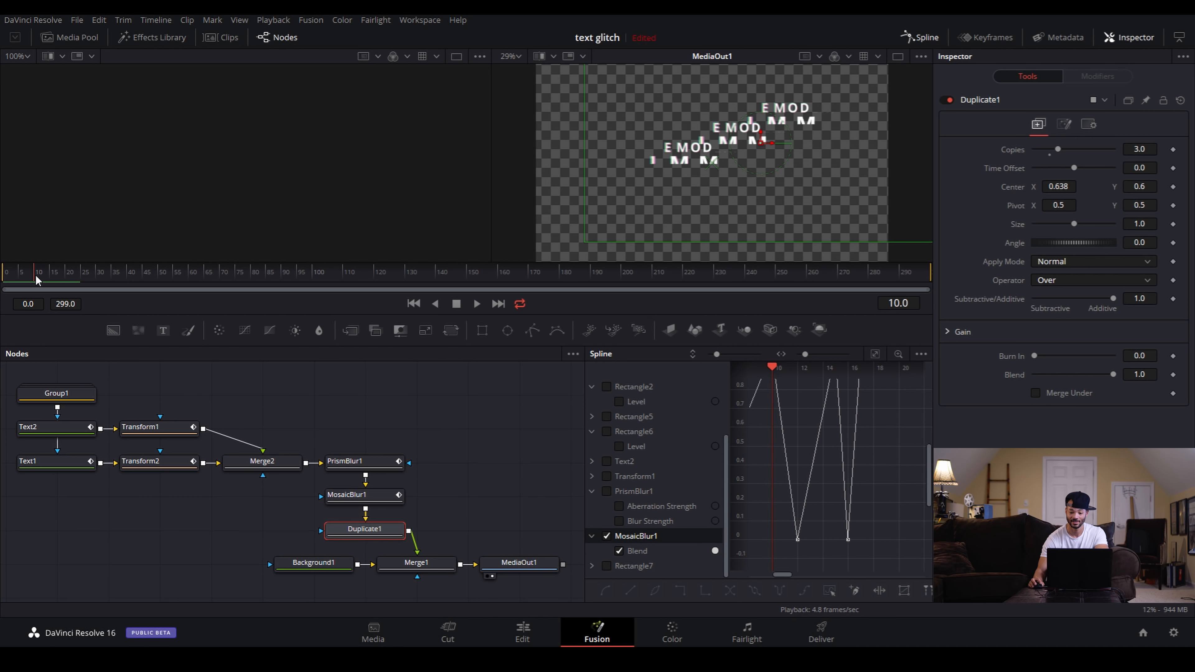
# Reset Duplicate1's Center X and Y to 0.5.
pyautogui.click(1139, 187)
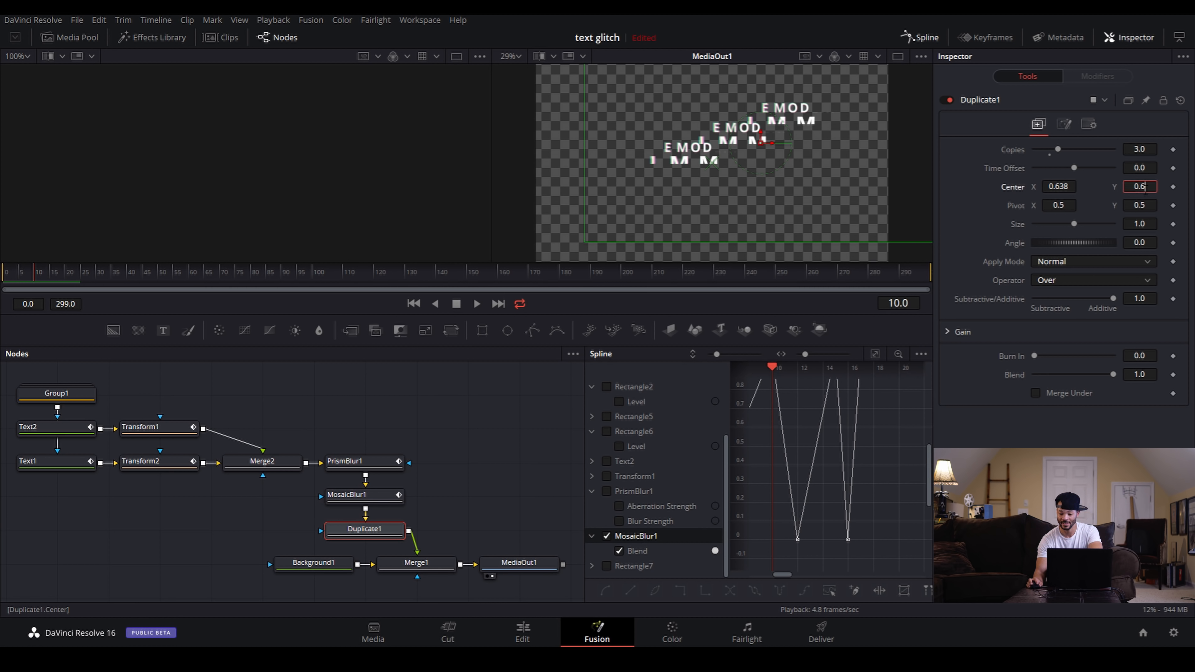
pyautogui.write('.5')
pyautogui.press('Return')
pyautogui.click(1059, 186)
pyautogui.write('.5')
pyautogui.press('Return')
# Enlarge Duplicate1's copies to Size 3.86 with Pivot Y at 0.531, keeping Center X and Y at 0.5.
pyautogui.moveTo(1075, 225); pyautogui.dragTo(1156, 206)
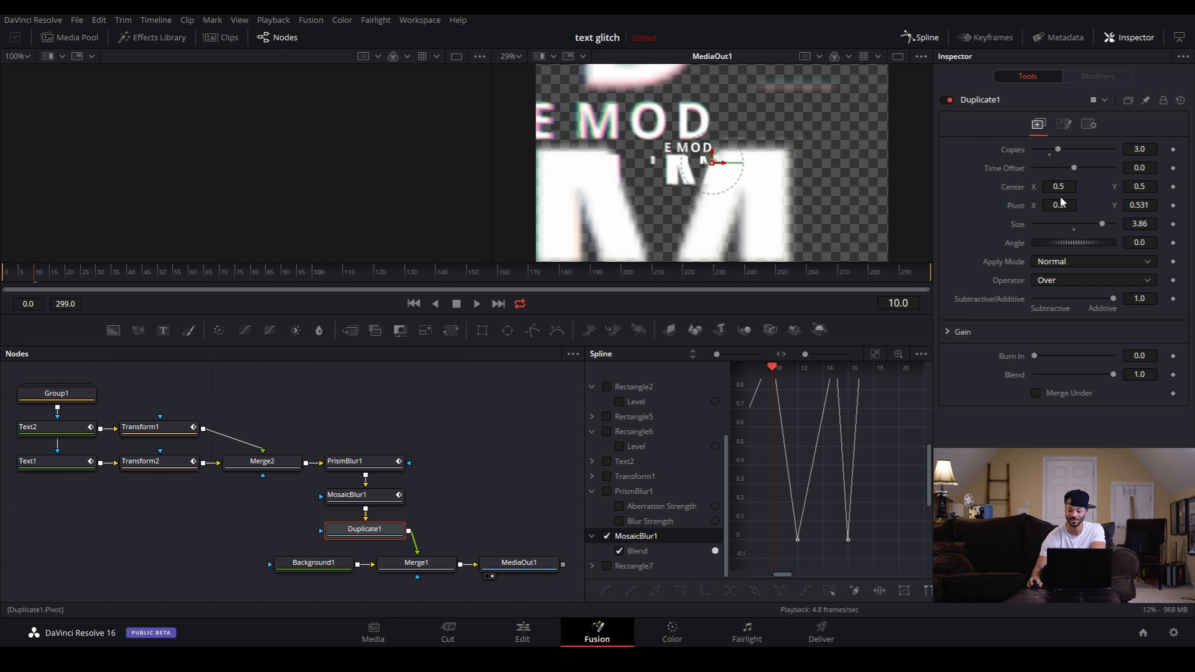
pyautogui.moveTo(1060, 188); pyautogui.dragTo(1072, 188)
pyautogui.click(1060, 187)
pyautogui.press('BackSpace')
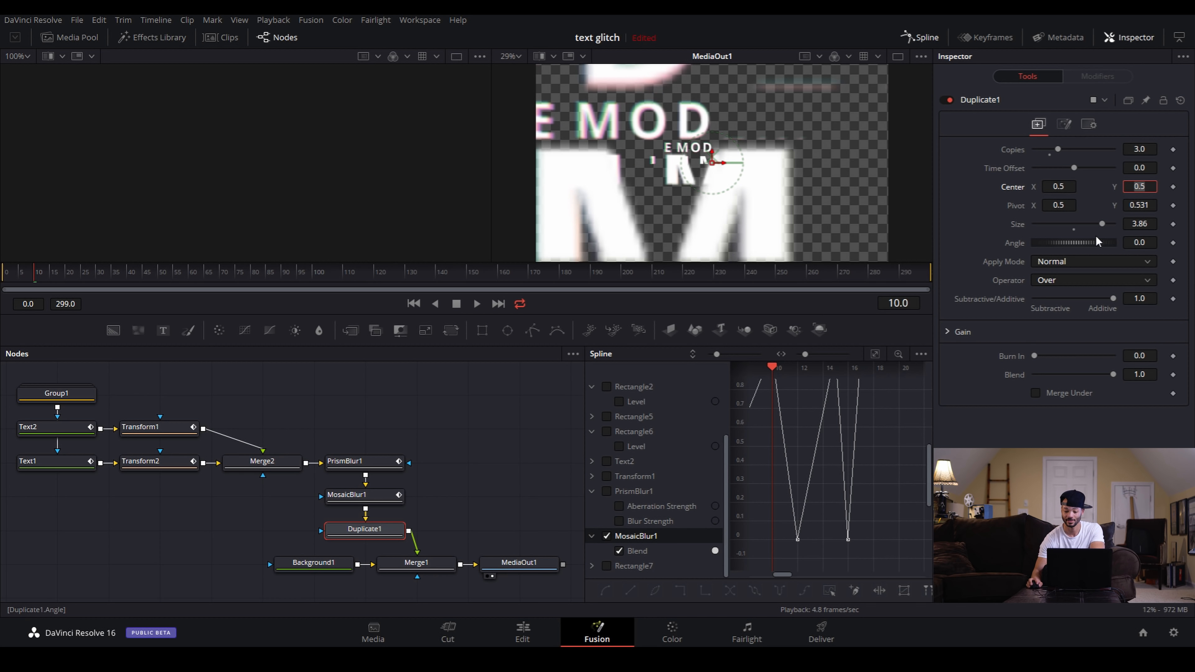
pyautogui.click(1115, 435)
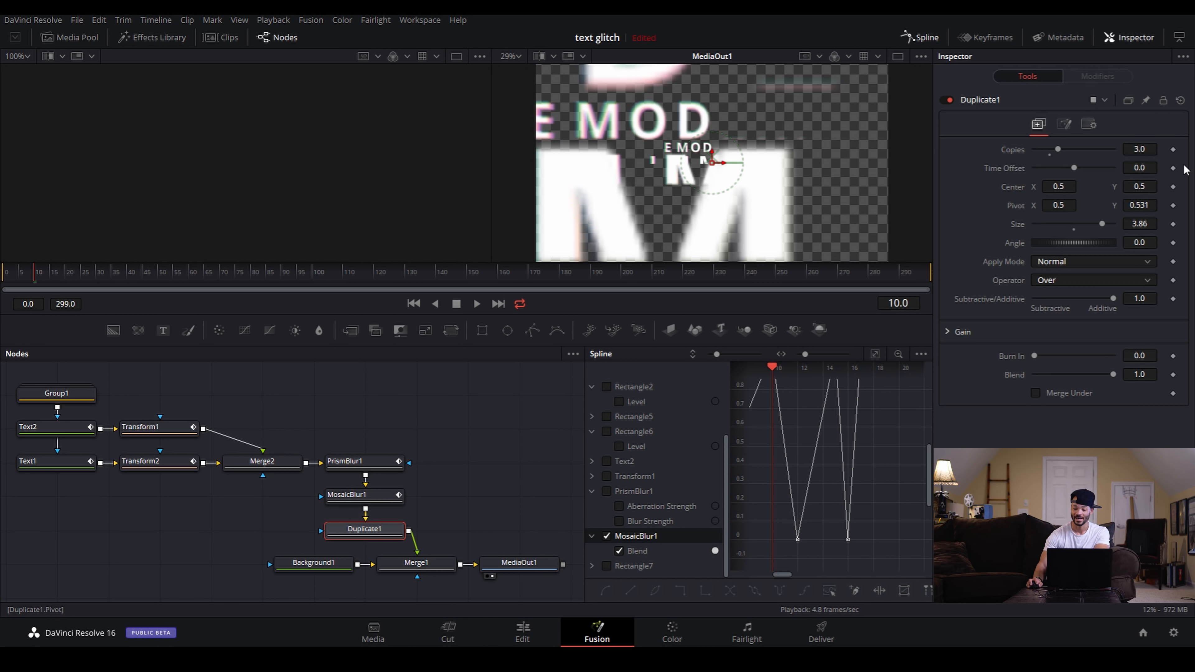
# Try Duplicate1's Copies at 2.13 and restore the value to 3.
pyautogui.moveTo(1140, 153); pyautogui.dragTo(1100, 153)
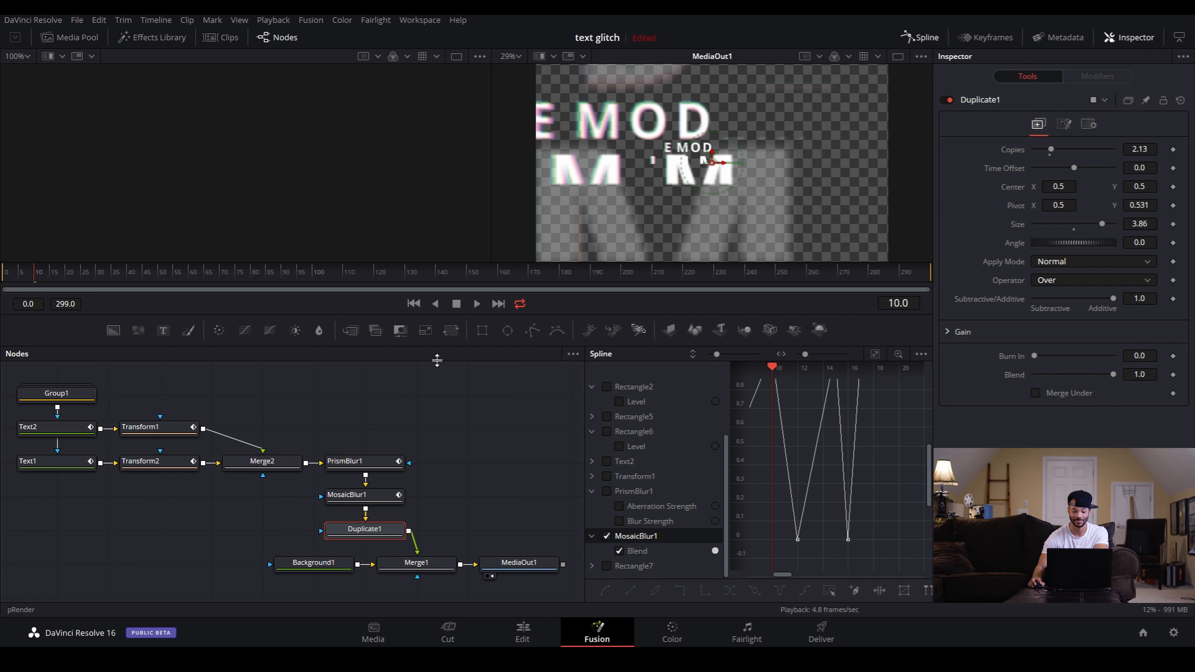
pyautogui.click(1140, 149)
pyautogui.write('3')
pyautogui.press('Tab')
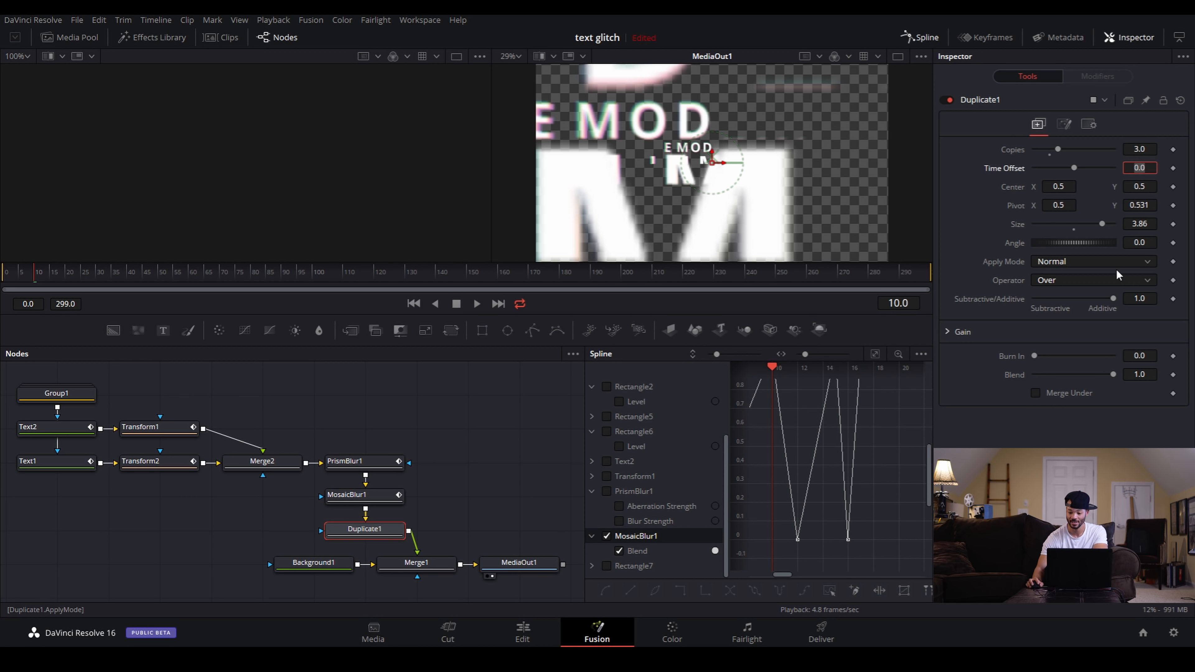
# Lower Duplicate1's Blend to 0.189 and preview the animation from frame 0.
pyautogui.moveTo(1112, 375); pyautogui.dragTo(1047, 385)
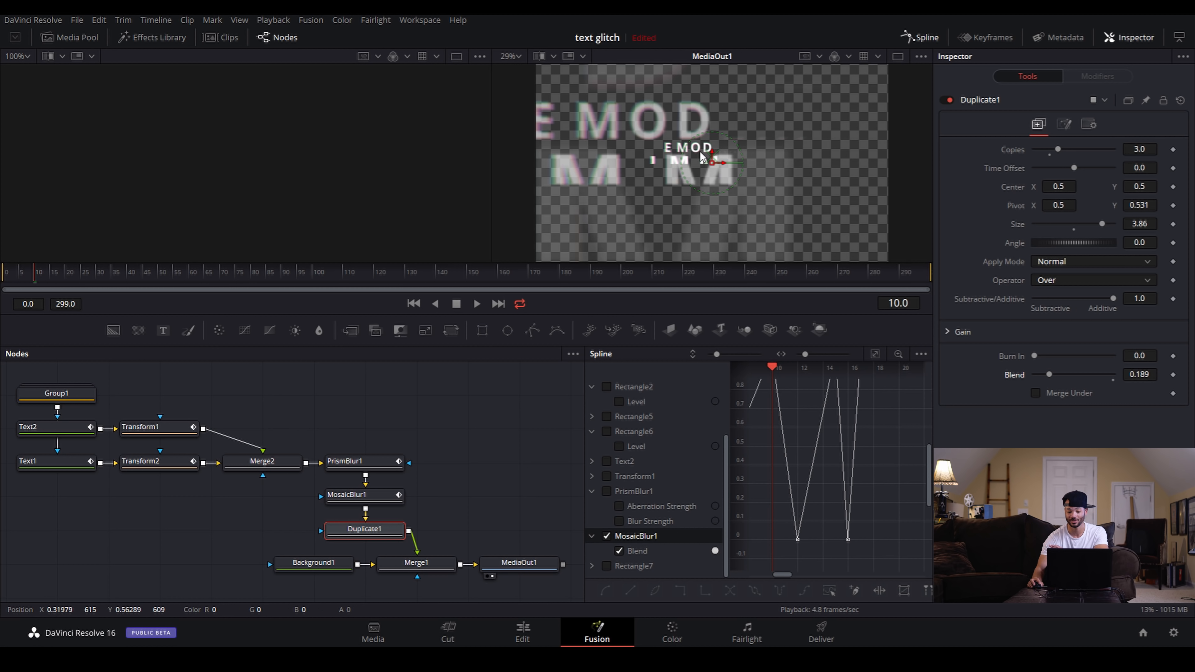
pyautogui.moveTo(38, 271); pyautogui.dragTo(2, 278)
pyautogui.press('space')
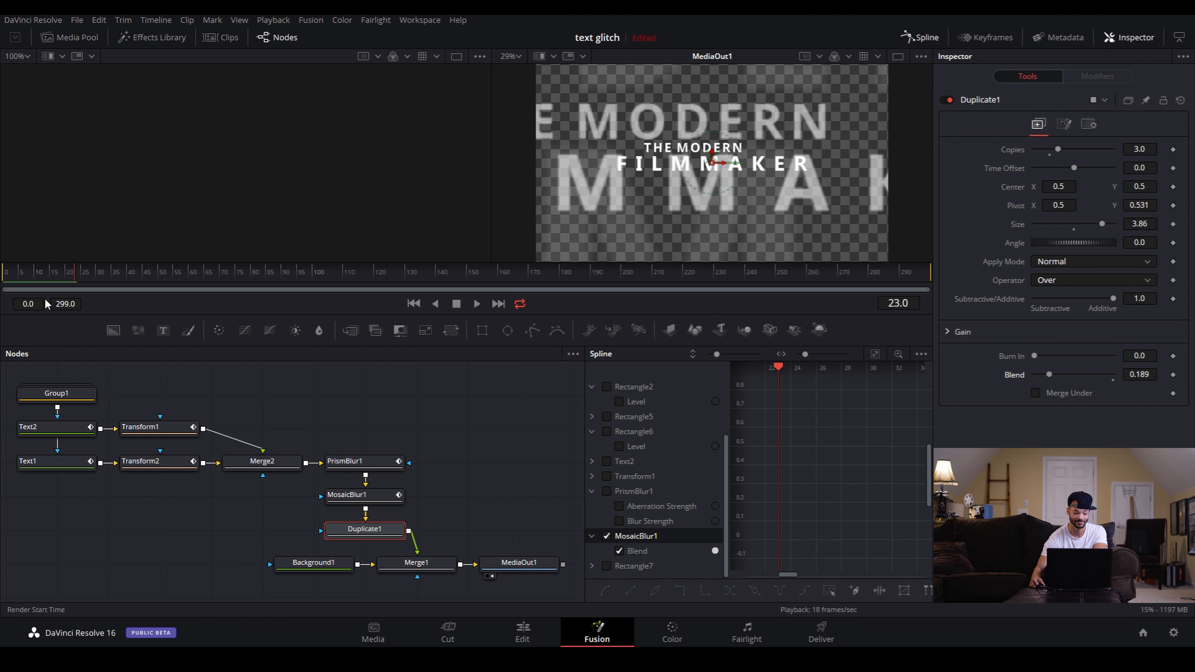
pyautogui.press('space')
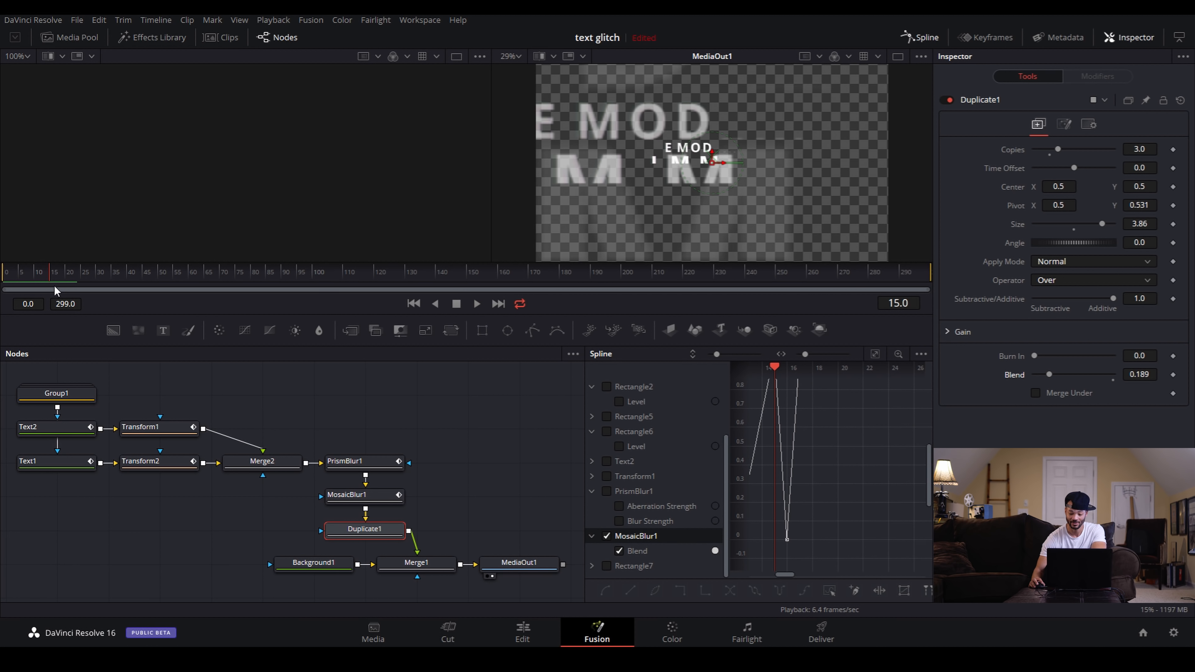
# Hide MosaicBlur1's curve and collapse the expanded node entries in the spline list.
pyautogui.click(603, 537)
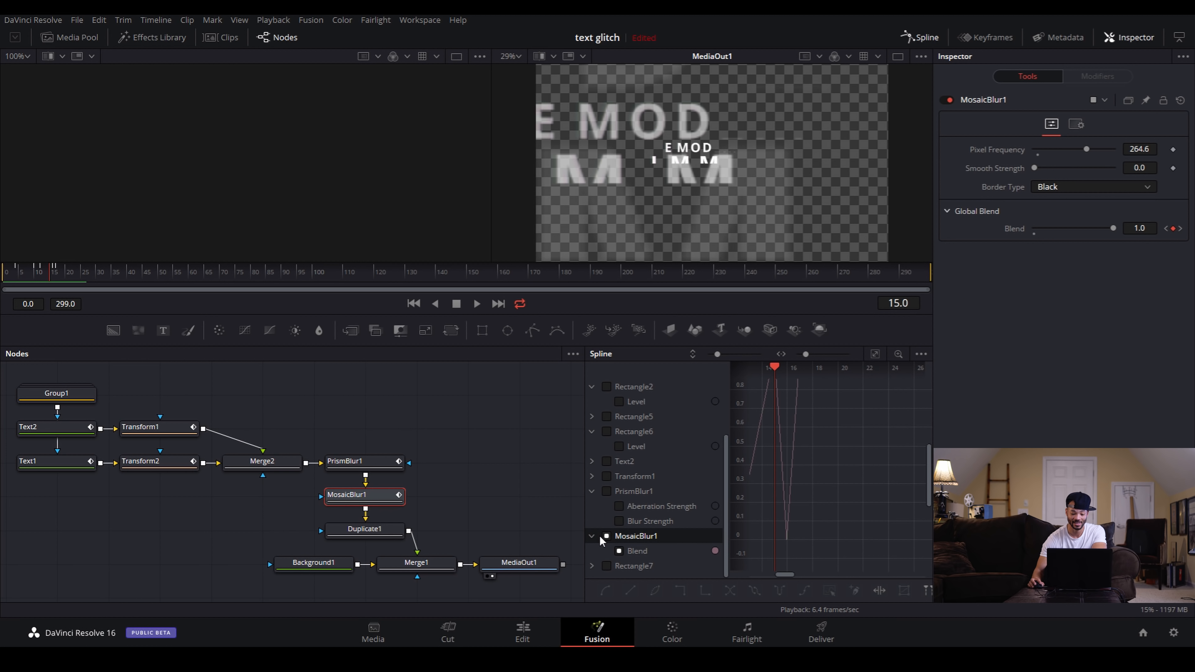
pyautogui.doubleClick(609, 537)
pyautogui.click(607, 536)
pyautogui.click(607, 536)
pyautogui.click(591, 536)
pyautogui.click(591, 506)
pyautogui.click(592, 475)
pyautogui.click(592, 444)
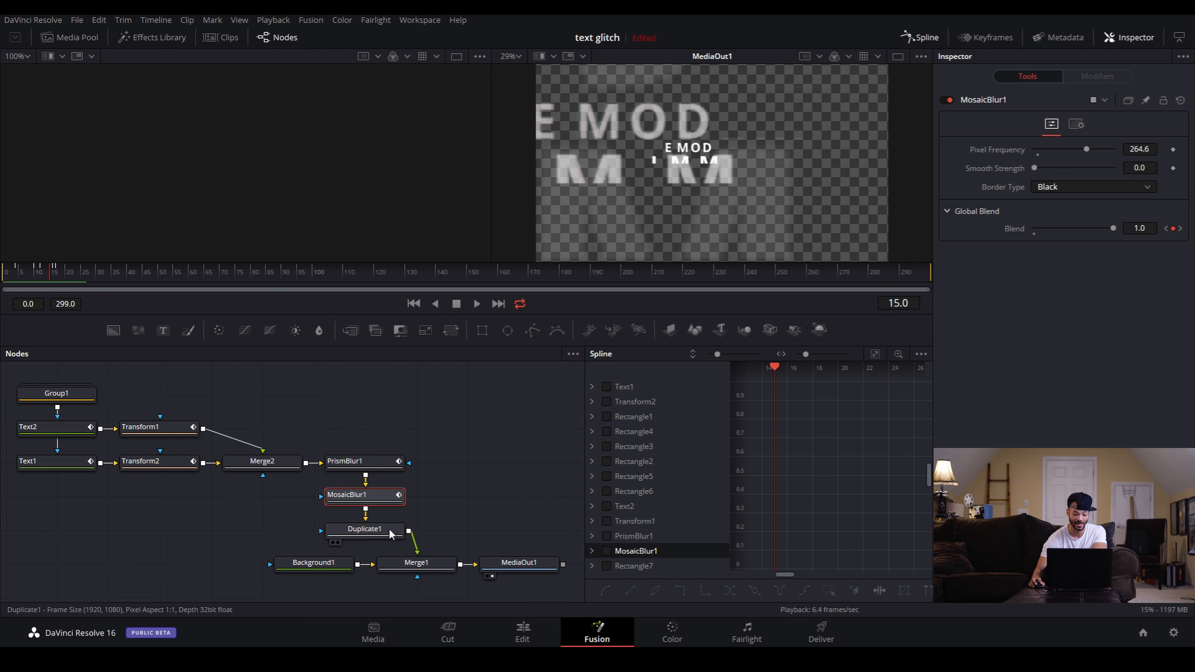
# Keyframe Duplicate1's Blend at 0.189 on frame 16 and at 0.0 on frame 17.
pyautogui.click(369, 530)
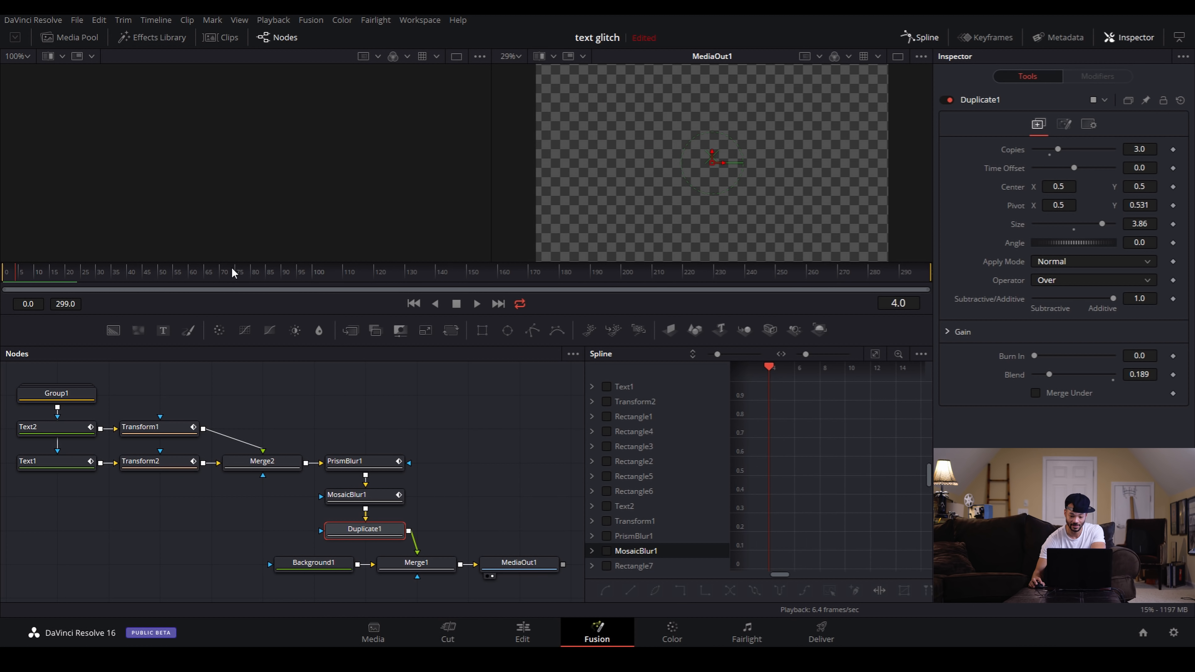
pyautogui.click(1174, 376)
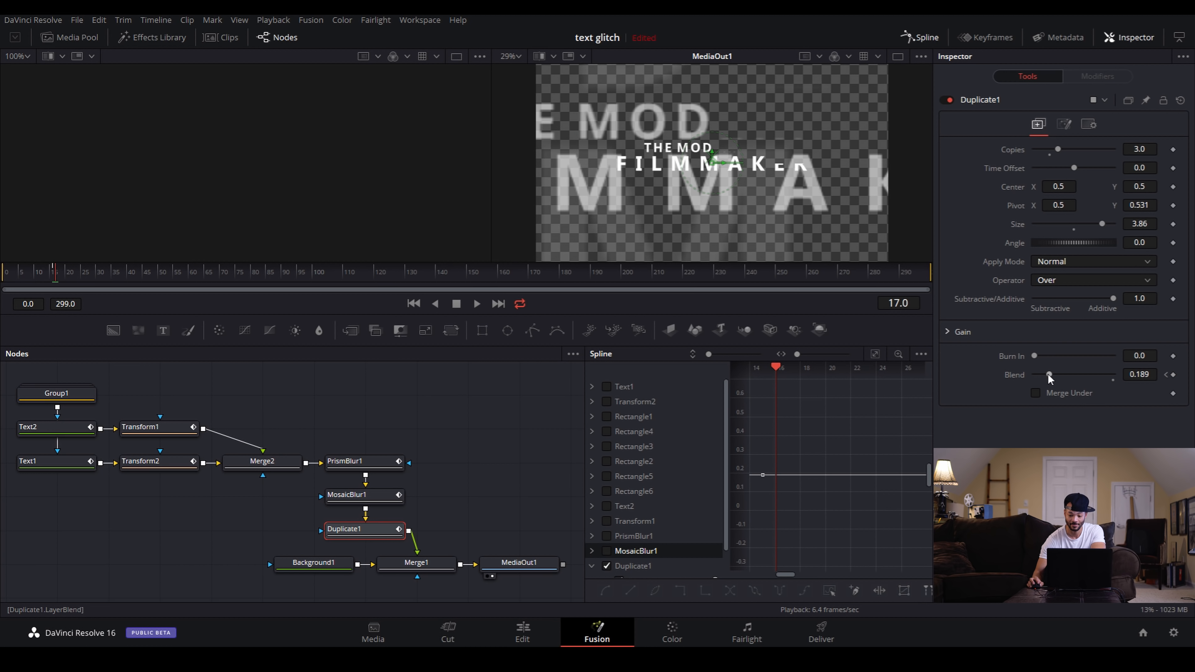
pyautogui.moveTo(1050, 379); pyautogui.dragTo(1021, 383)
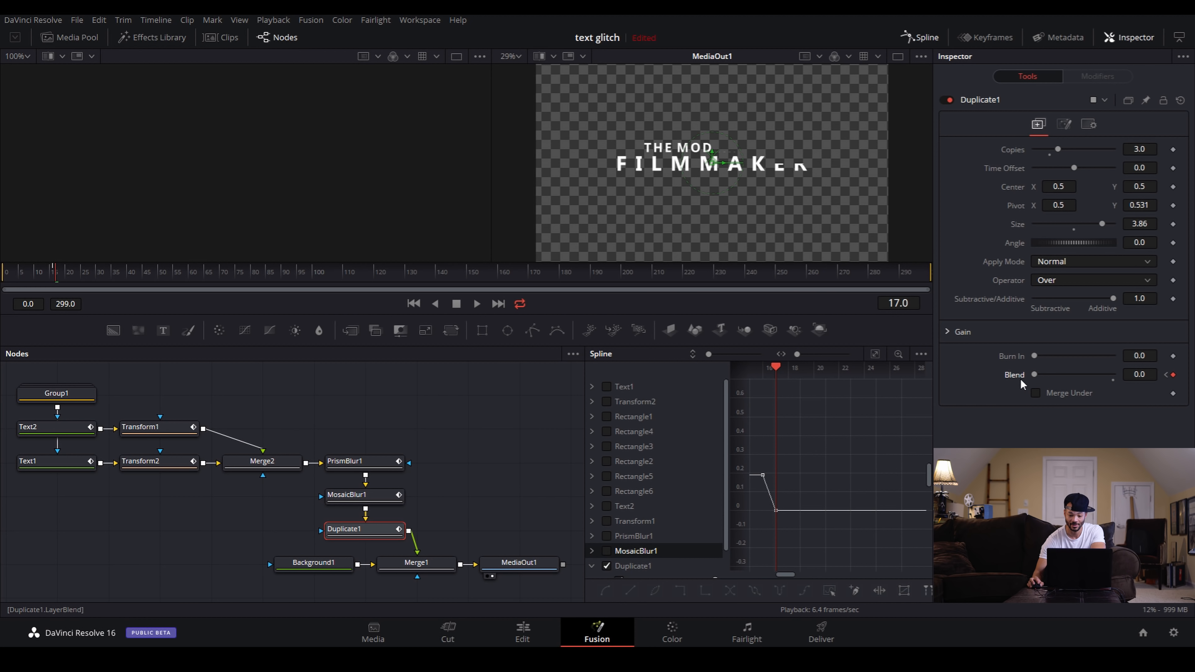
# Add a 0.189 Blend keyframe to Duplicate1 at frame 12 and remove the one at frame 16.
pyautogui.press('Right')
pyautogui.press('Right')
pyautogui.press('Left')
pyautogui.press('Left')
pyautogui.press('Left')
pyautogui.press('Left')
pyautogui.press('Left')
pyautogui.press('Left')
pyautogui.press('Left')
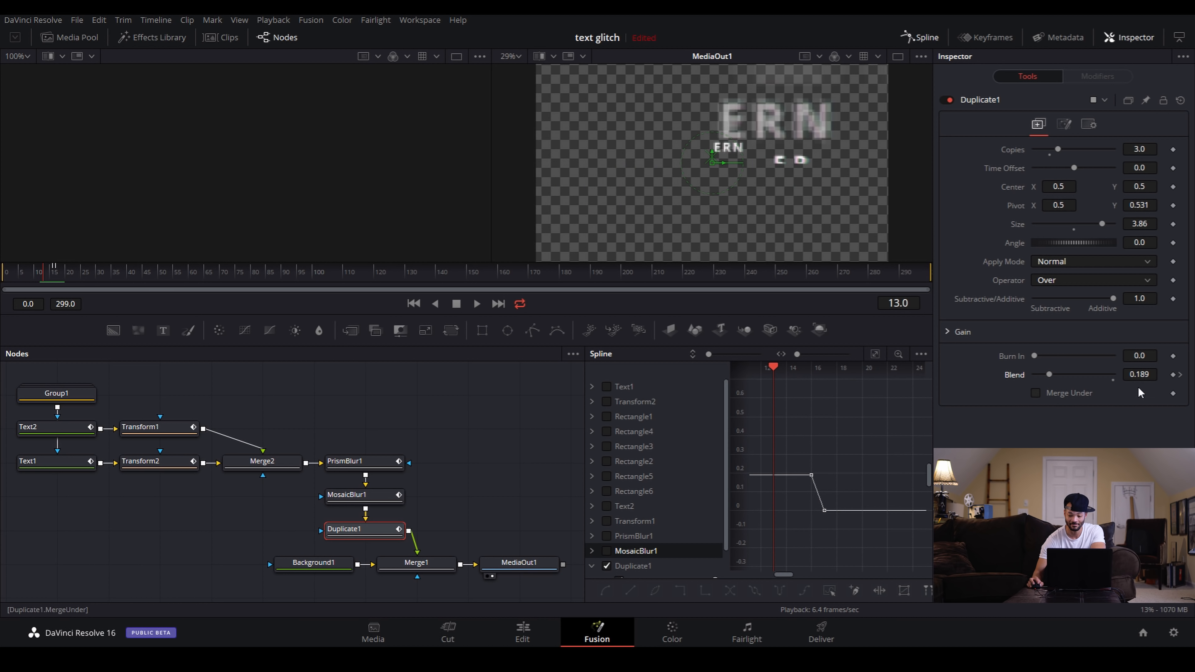
pyautogui.click(1173, 375)
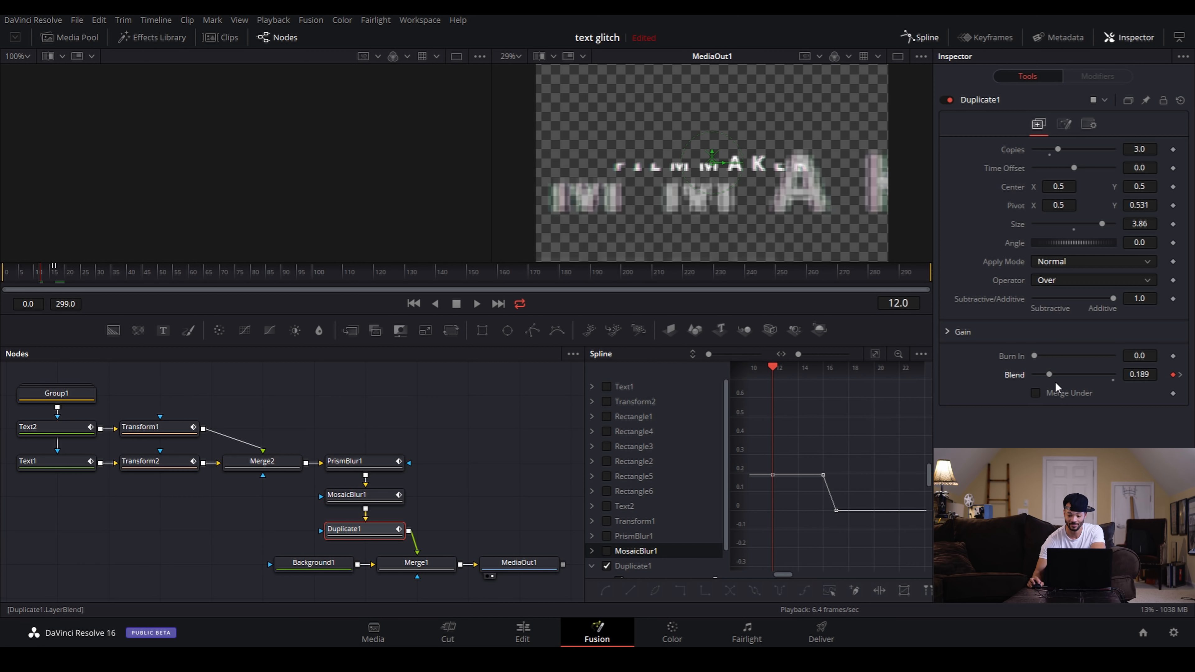
pyautogui.click(1182, 375)
pyautogui.click(1166, 375)
pyautogui.click(1155, 431)
# Step back and forth through the frames around the Blend keyframes to examine how the enlarged copies fade.
pyautogui.press('Right')
pyautogui.press('Right')
pyautogui.press('Right')
pyautogui.press('Right')
pyautogui.press('Right')
pyautogui.press('Right')
pyautogui.press('Left')
pyautogui.press('Left')
pyautogui.press('Left')
pyautogui.press('Left')
pyautogui.press('Left')
pyautogui.press('Left')
pyautogui.press('Left')
pyautogui.press('Left')
pyautogui.press('Left')
pyautogui.press('Left')
pyautogui.press('Right')
pyautogui.press('Right')
pyautogui.press('Right')
pyautogui.press('Right')
pyautogui.press('Right')
pyautogui.press('Right')
pyautogui.press('Right')
pyautogui.press('Right')
pyautogui.press('Right')
pyautogui.press('Right')
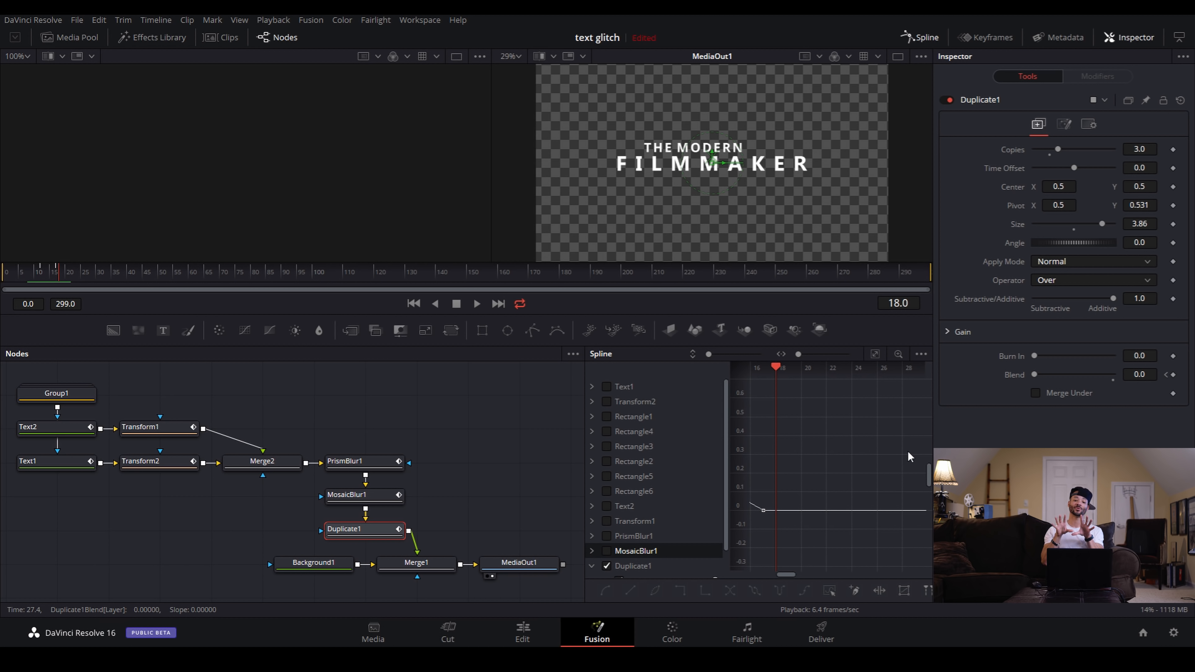
# Play the remaining animation and replay it from frame 0 to examine the duplicated text's timing.
pyautogui.press('space')
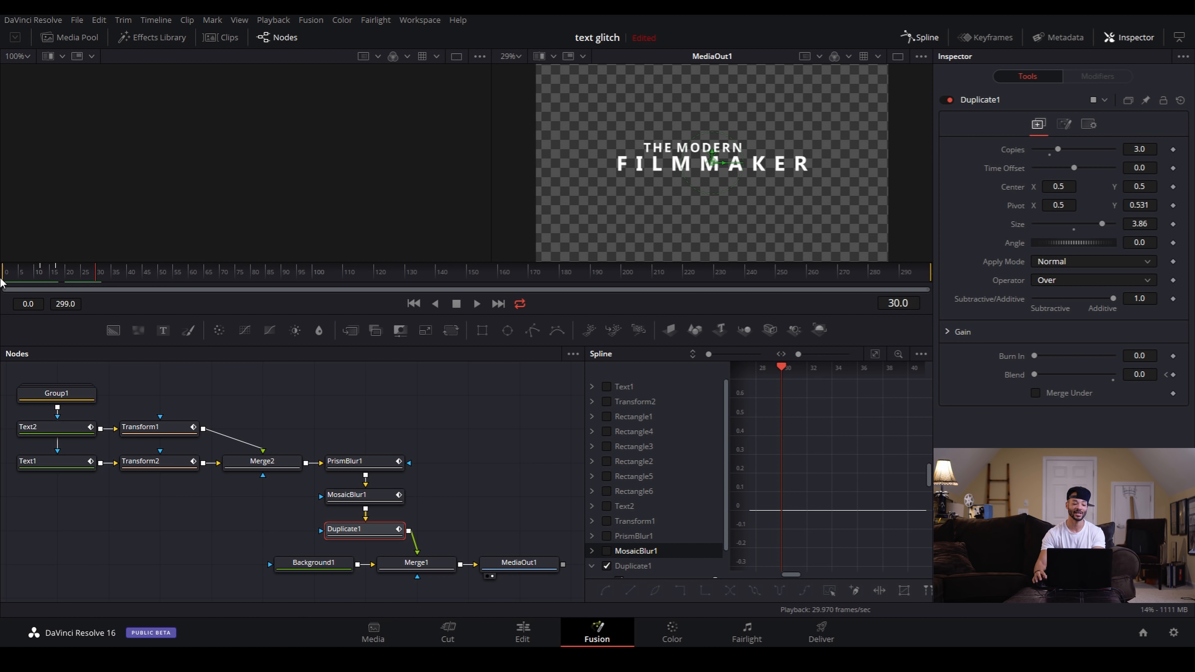
pyautogui.click(9, 281)
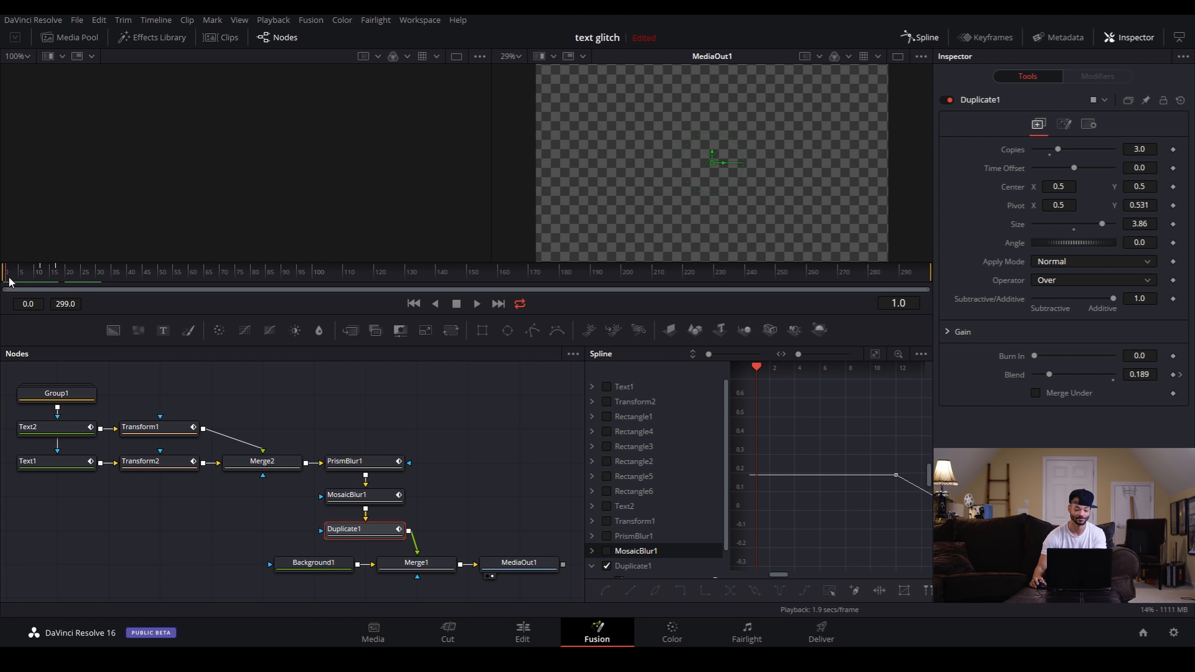
pyautogui.moveTo(12, 281)
pyautogui.mouseDown()
pyautogui.moveTo(52, 280)
pyautogui.moveTo(4, 273)
pyautogui.mouseUp()
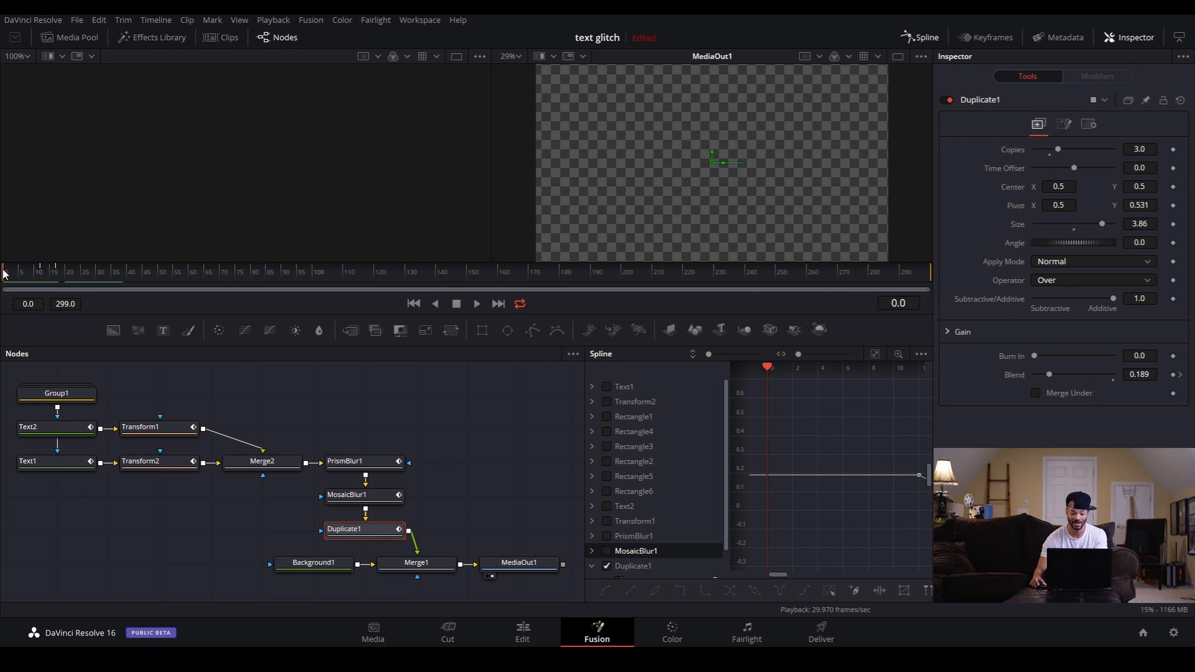
pyautogui.press('space')
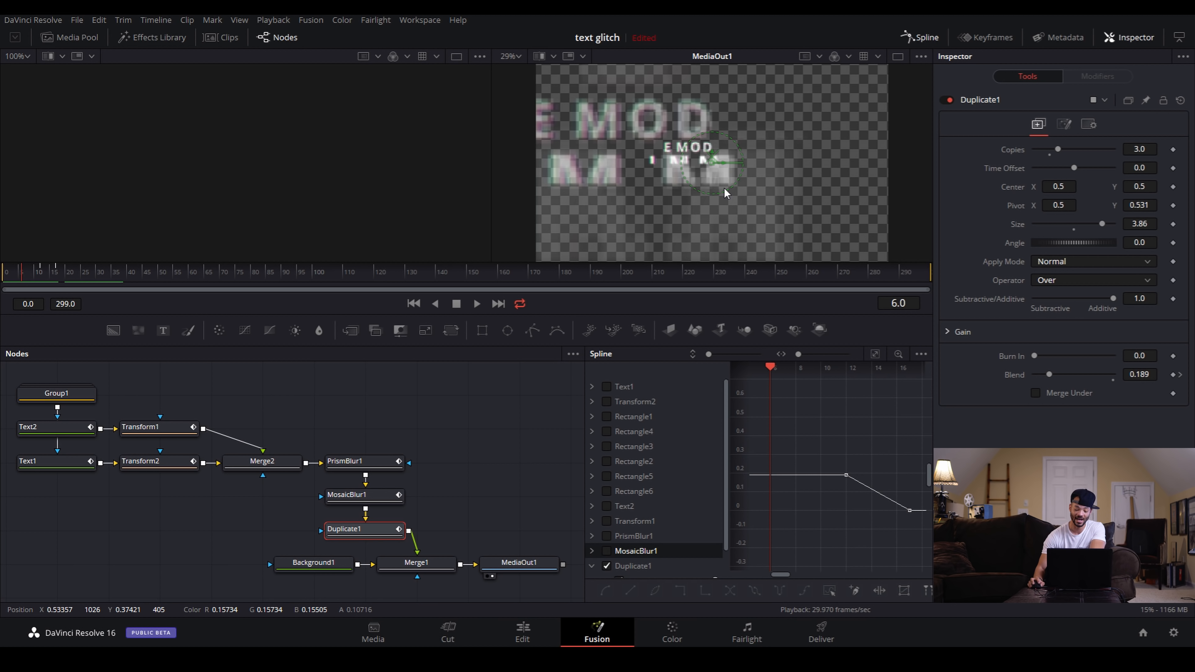
pyautogui.press('space')
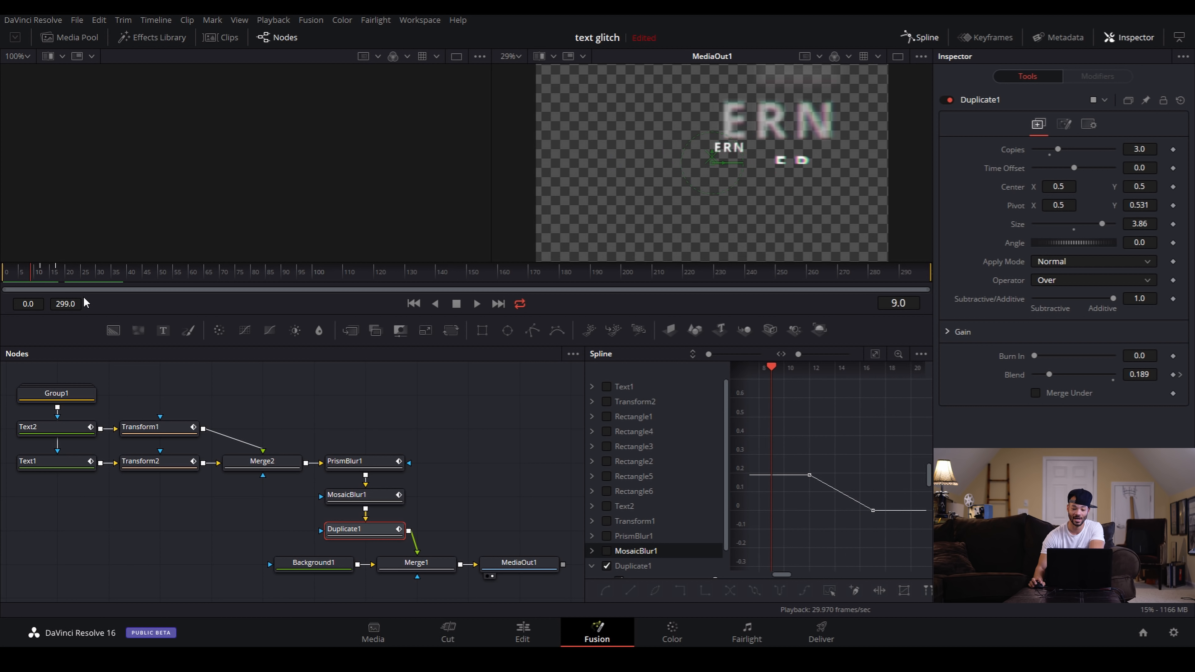
# At frame 6, try Duplicate1's Time Offset at 0.71 and Blend at 0.26, and undo the Blend change.
pyautogui.click(31, 275)
pyautogui.moveTo(29, 273); pyautogui.dragTo(22, 274)
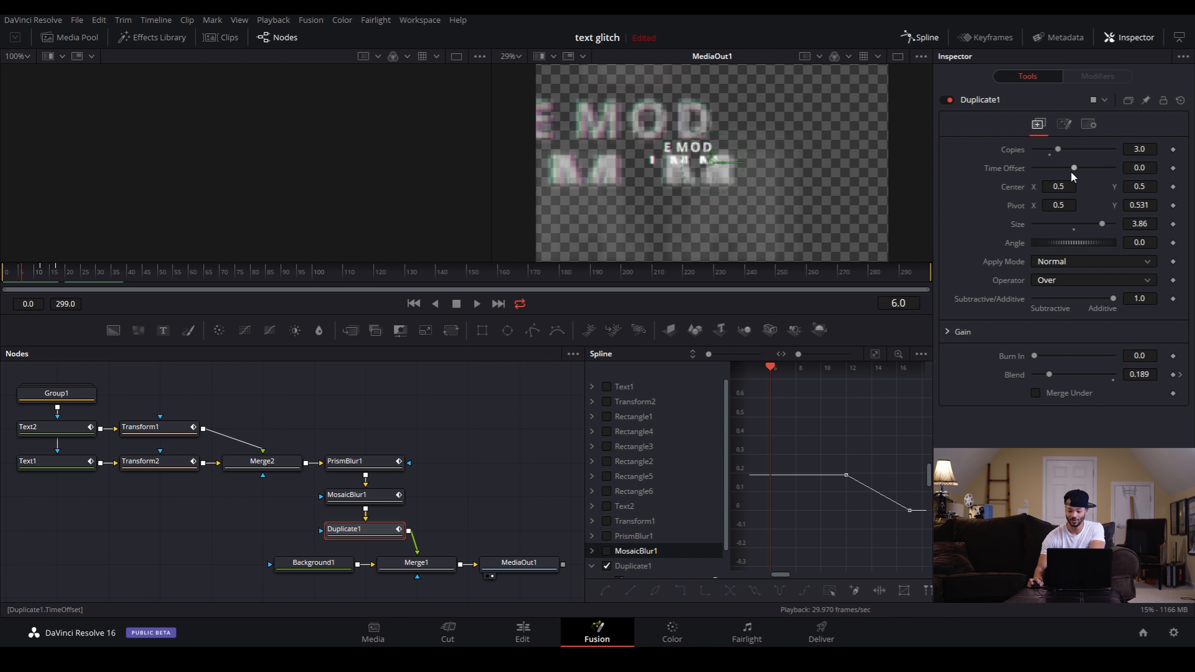
pyautogui.moveTo(1074, 168)
pyautogui.mouseDown()
pyautogui.moveTo(1093, 168)
pyautogui.moveTo(1067, 175)
pyautogui.moveTo(1079, 174)
pyautogui.mouseUp()
pyautogui.moveTo(1048, 372); pyautogui.dragTo(1057, 376)
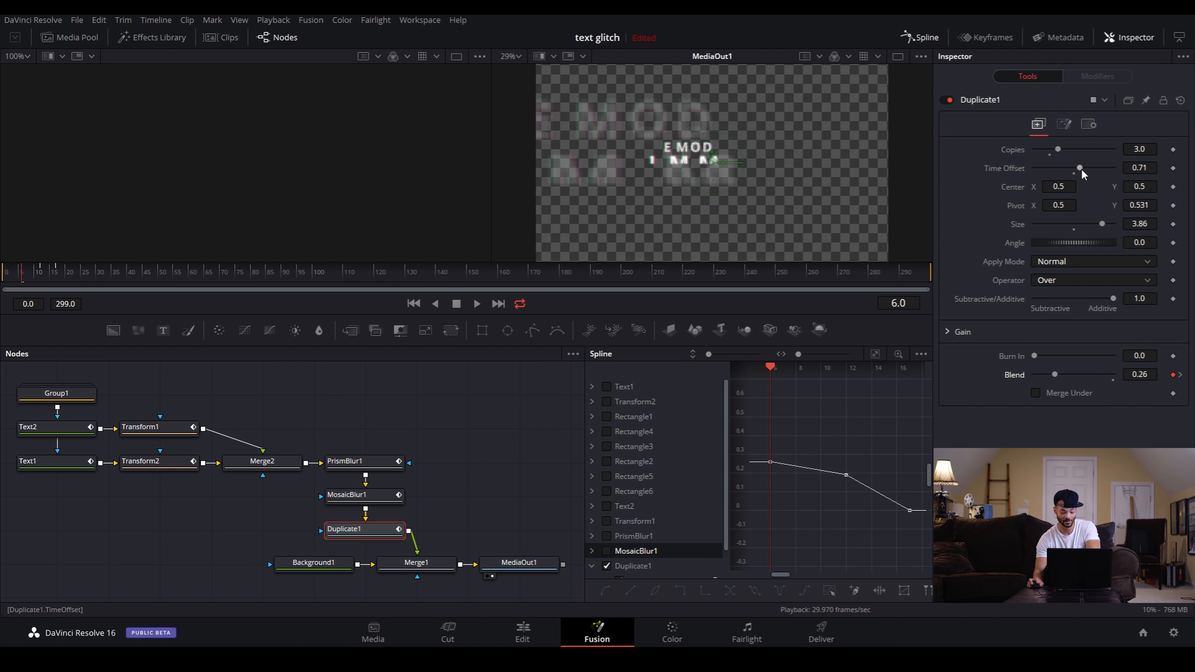
pyautogui.hotkey('ctrl', 'z')
pyautogui.hotkey('ctrl', 'z')
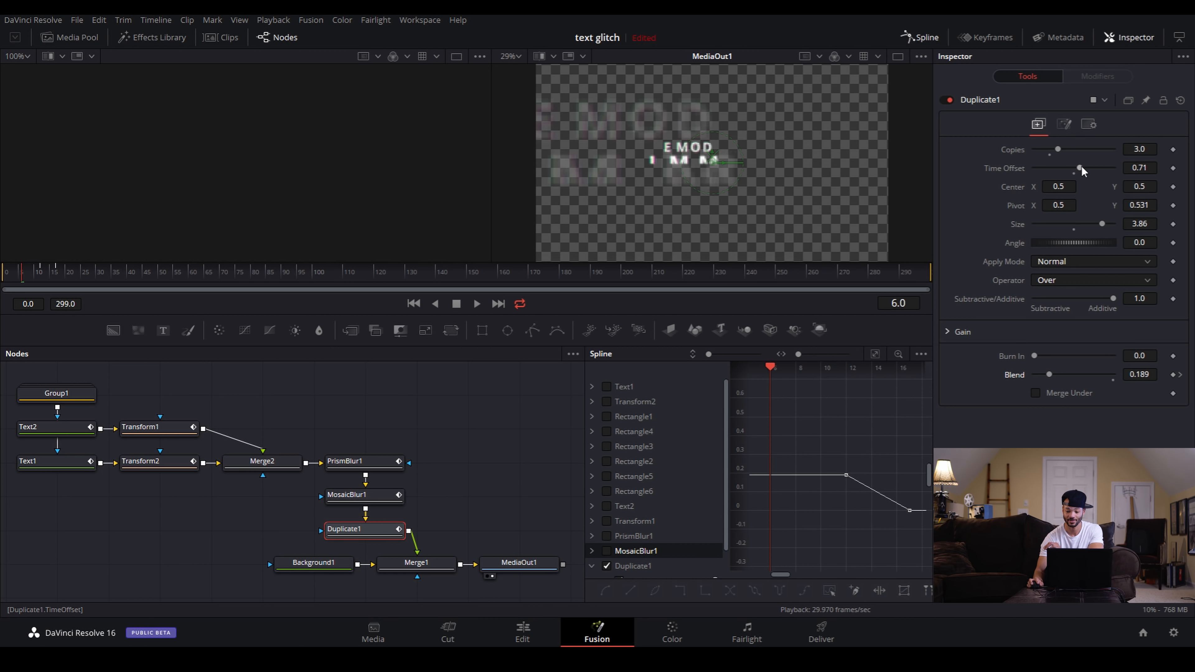
# Set Duplicate1's Time Offset to 1.43 and play the result from frame 0 with MediaOut1 selected.
pyautogui.moveTo(1082, 167)
pyautogui.mouseDown()
pyautogui.moveTo(1053, 173)
pyautogui.moveTo(1097, 168)
pyautogui.moveTo(1087, 171)
pyautogui.mouseUp()
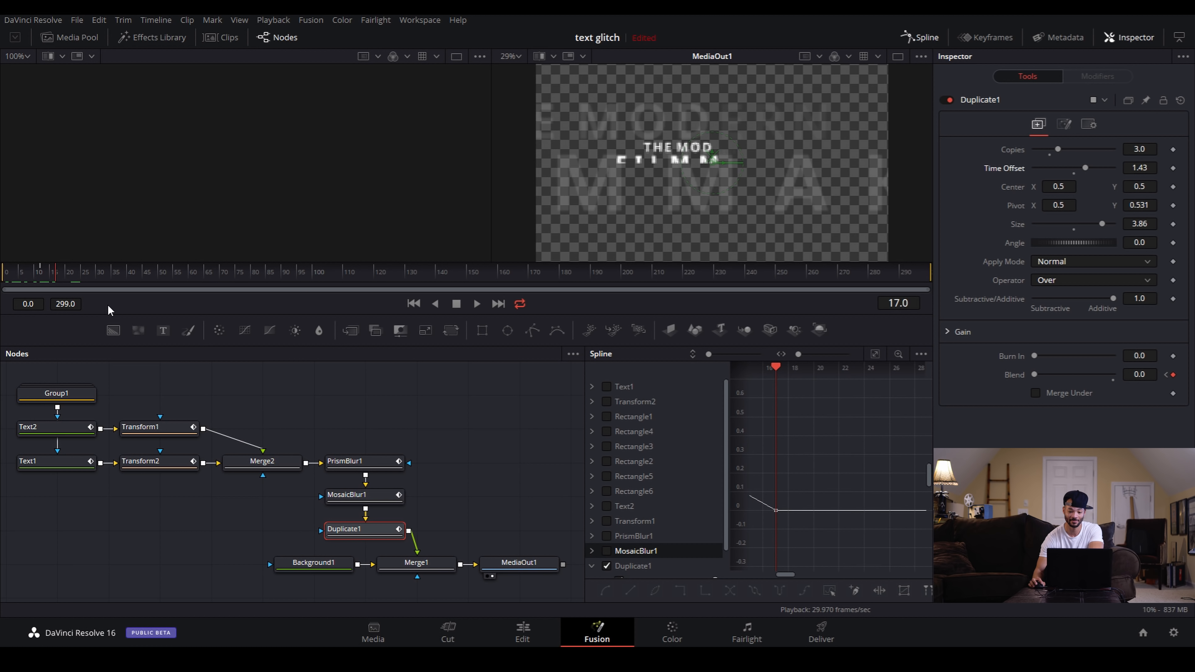
pyautogui.moveTo(15, 278); pyautogui.dragTo(3, 279)
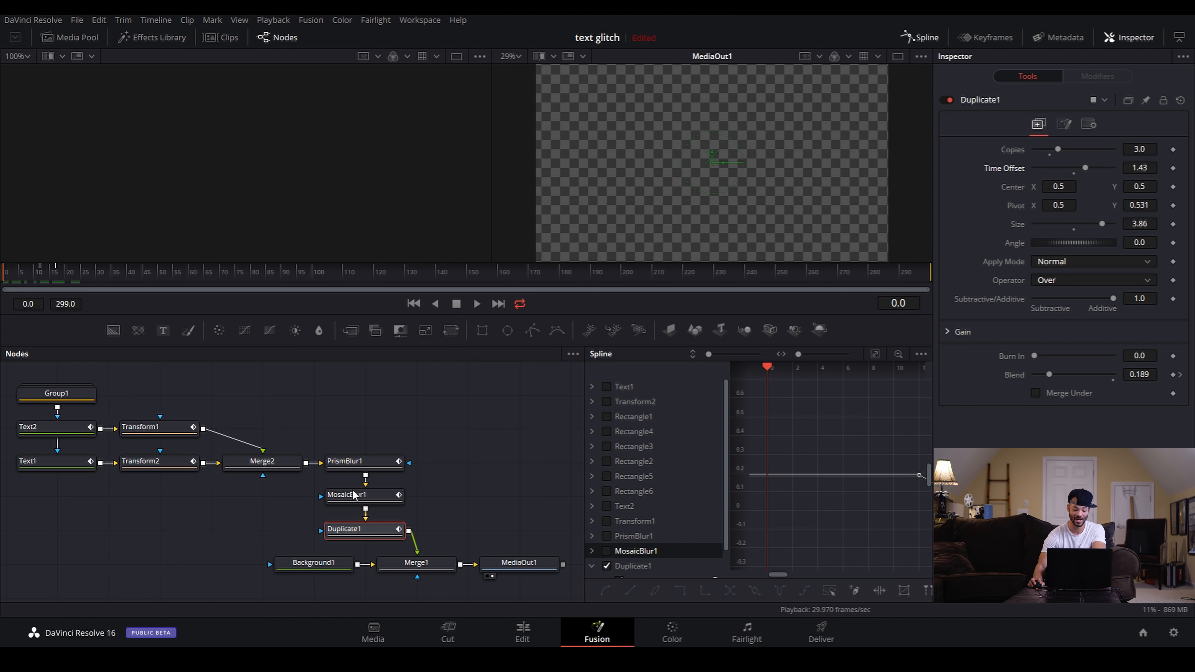
pyautogui.click(483, 567)
pyautogui.press('space')
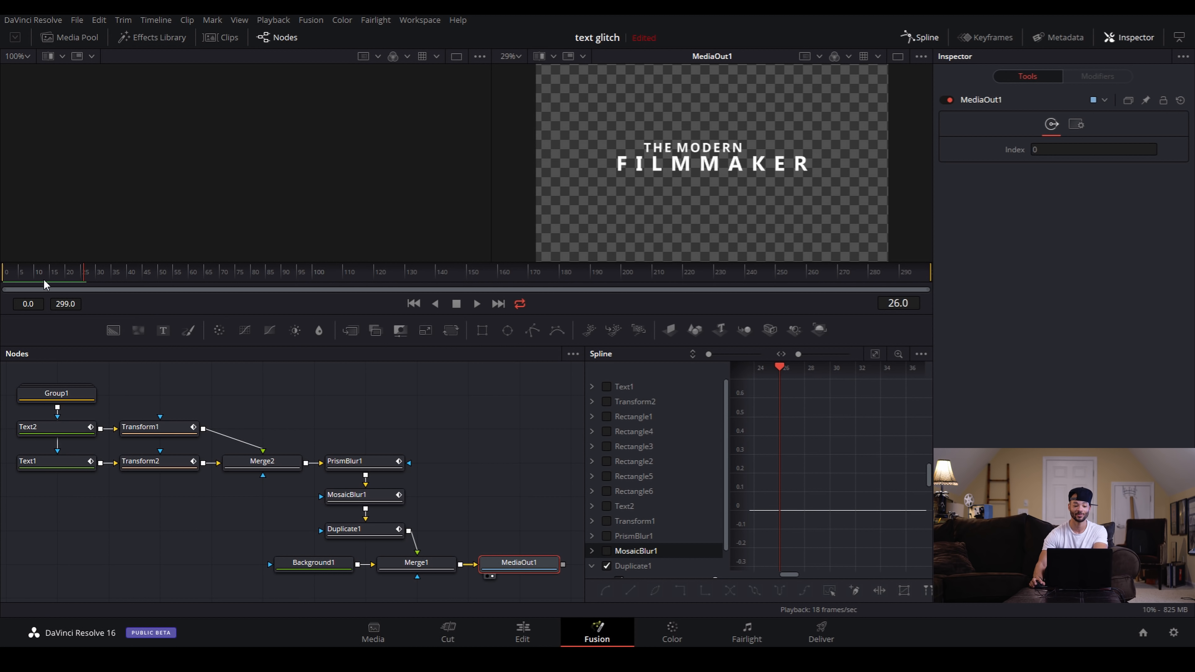
# Replay the title animation from frame 0 several times to examine the time-offset copies.
pyautogui.click(2, 278)
pyautogui.press('space')
pyautogui.click(14, 278)
pyautogui.press('space')
pyautogui.moveTo(16, 281); pyautogui.dragTo(2, 289)
pyautogui.press('space')
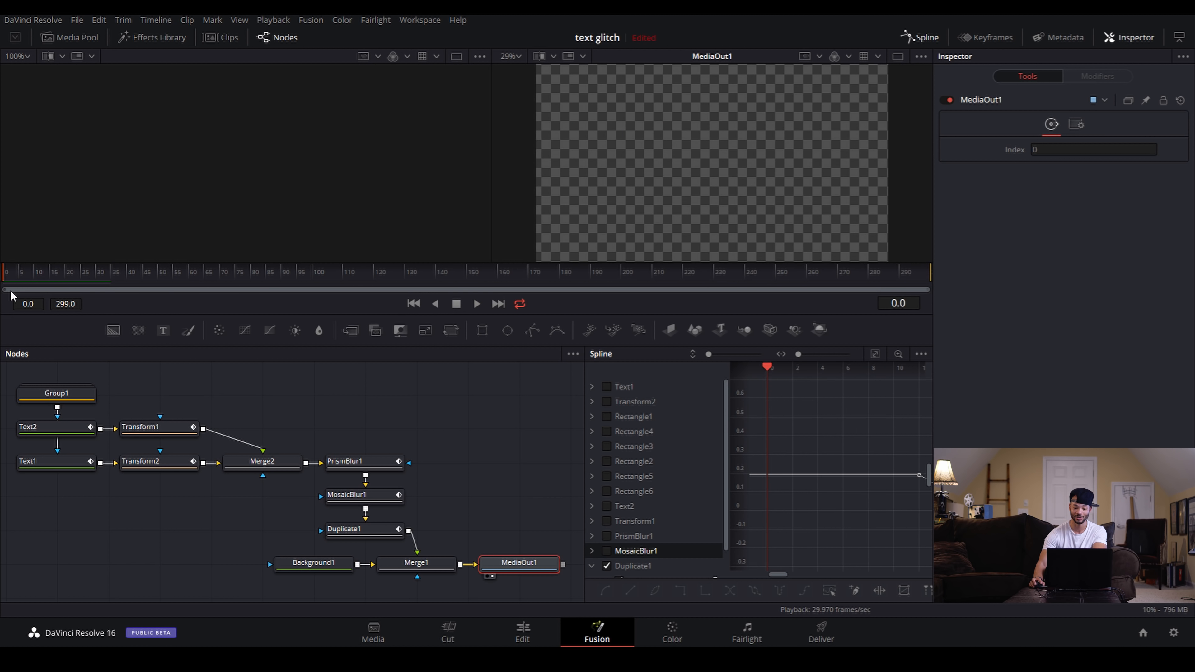
pyautogui.press('space')
pyautogui.press('space')
pyautogui.click(313, 563)
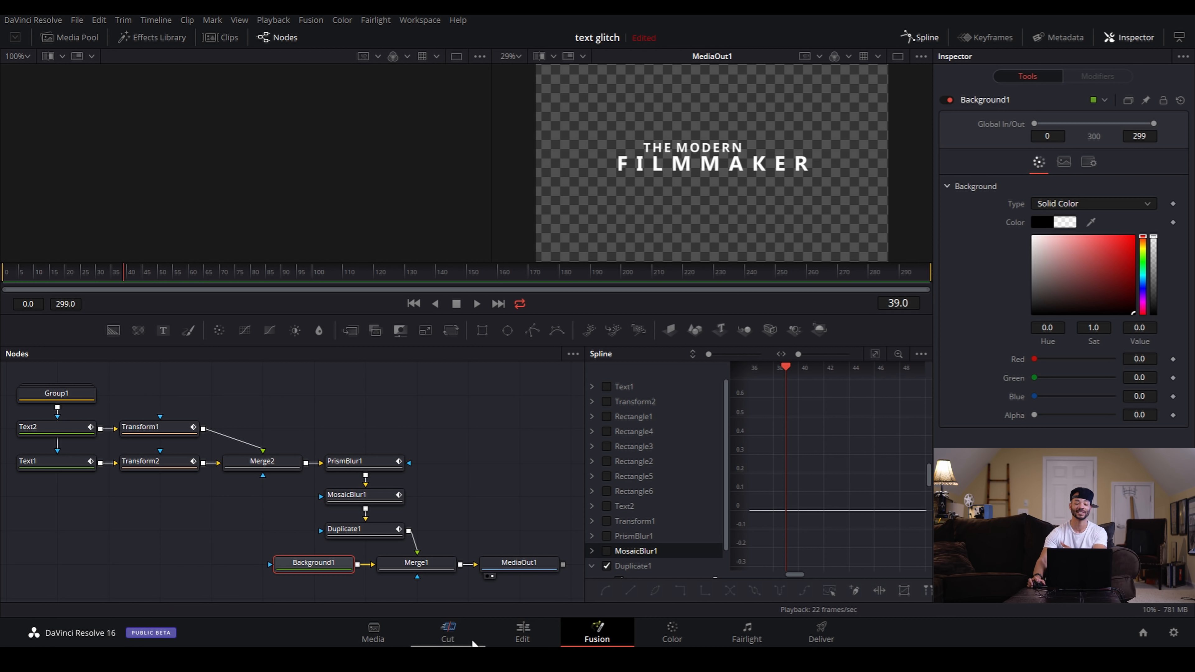
# Switch to the Edit page and play the Fusion Composition clip from the start of the timeline.
pyautogui.click(523, 633)
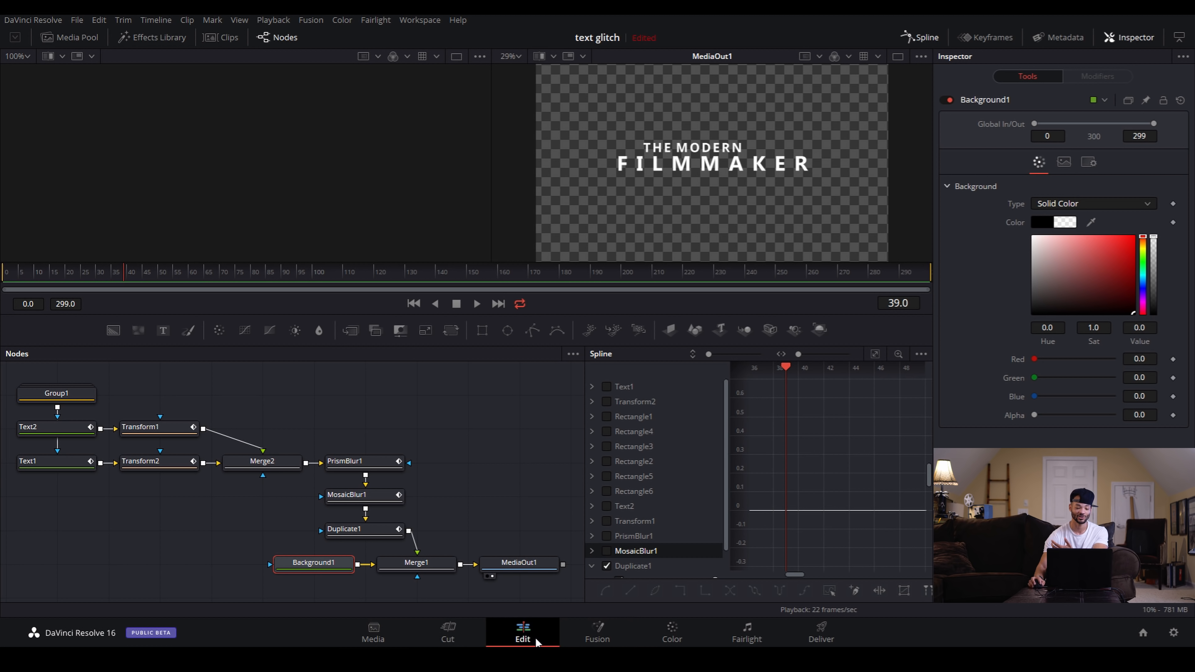
pyautogui.moveTo(151, 107); pyautogui.dragTo(441, 493)
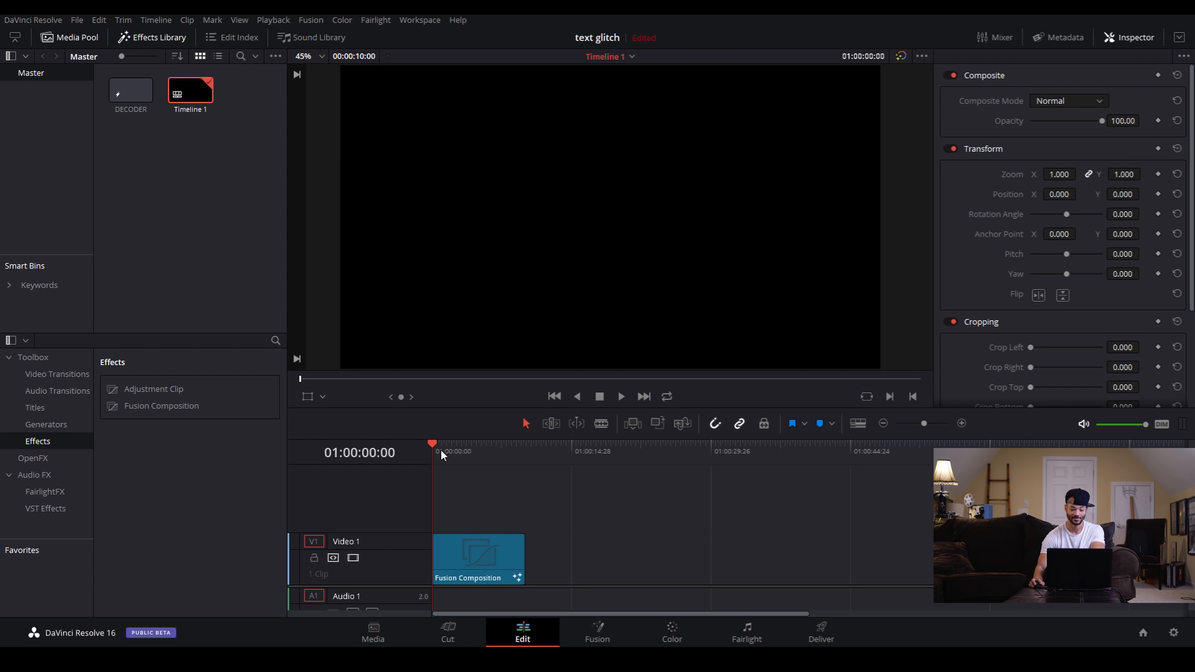
pyautogui.click(458, 452)
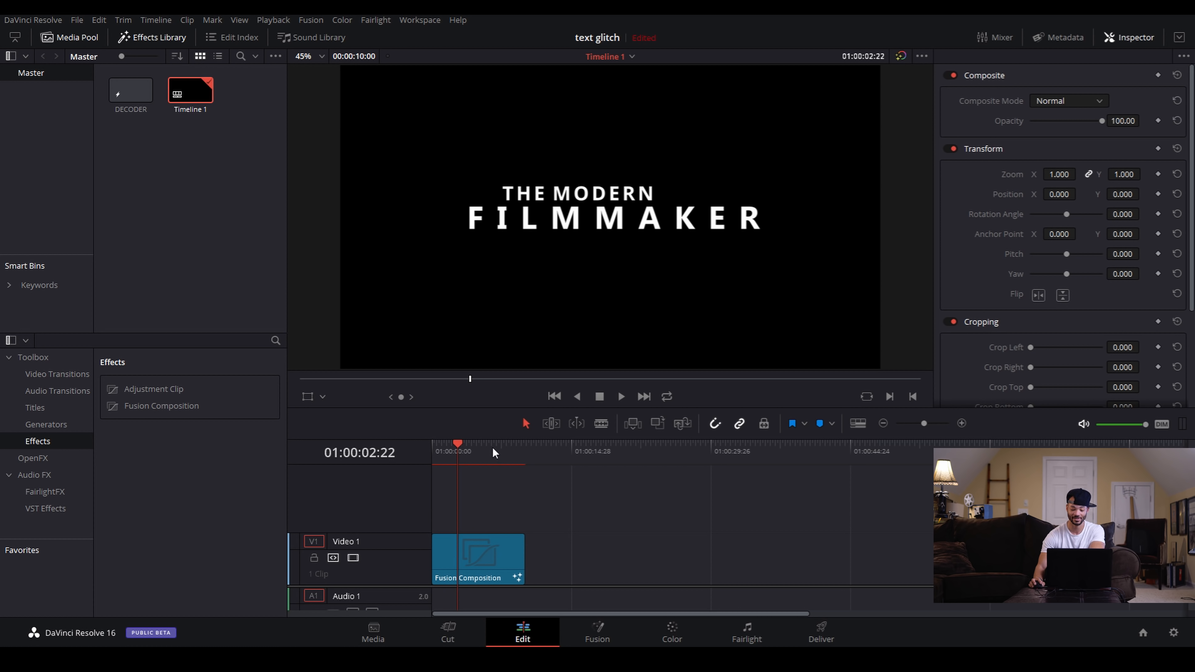
pyautogui.moveTo(463, 444); pyautogui.dragTo(430, 455)
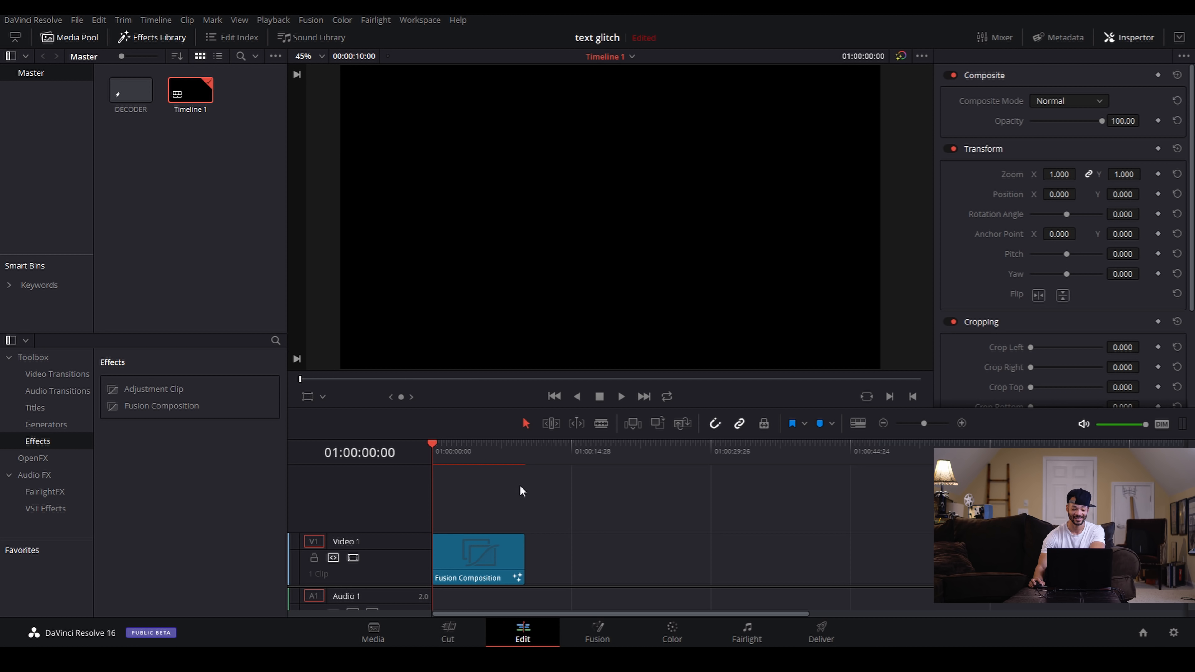
pyautogui.press('space')
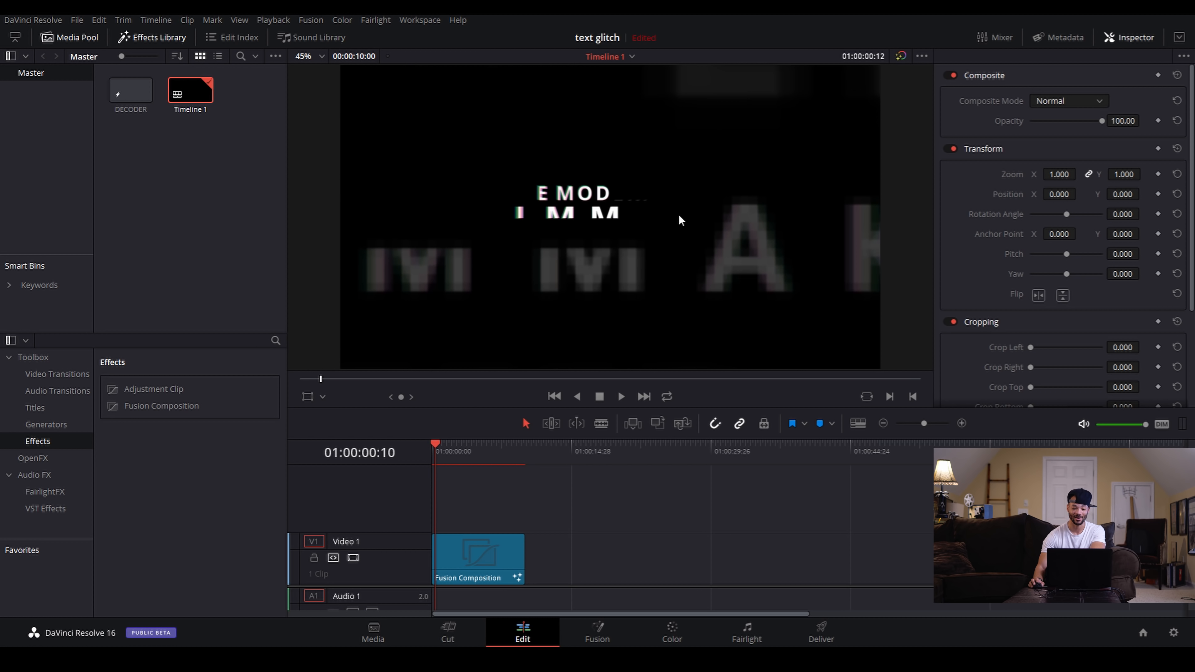